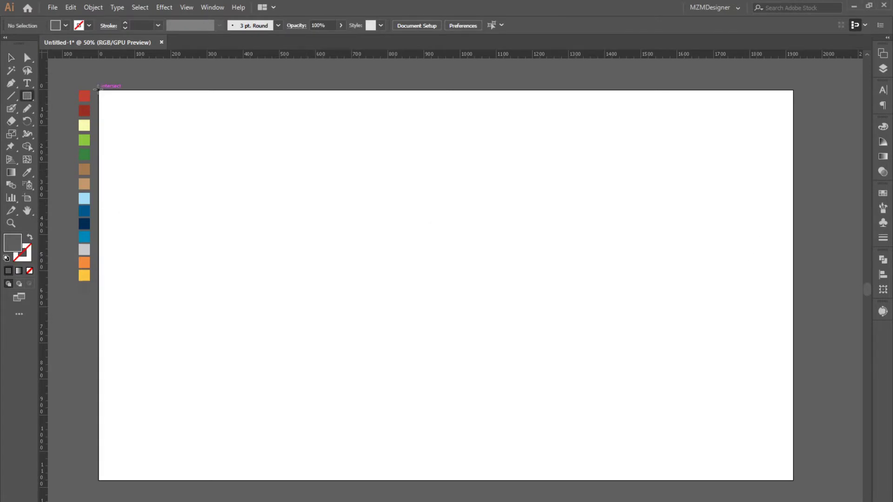
- Draw an artboard-sized rectangle and fill it with the red swatch as the wall
{"action": "left_click_drag", "start_coordinate": [98, 90], "coordinate": [793, 480]}
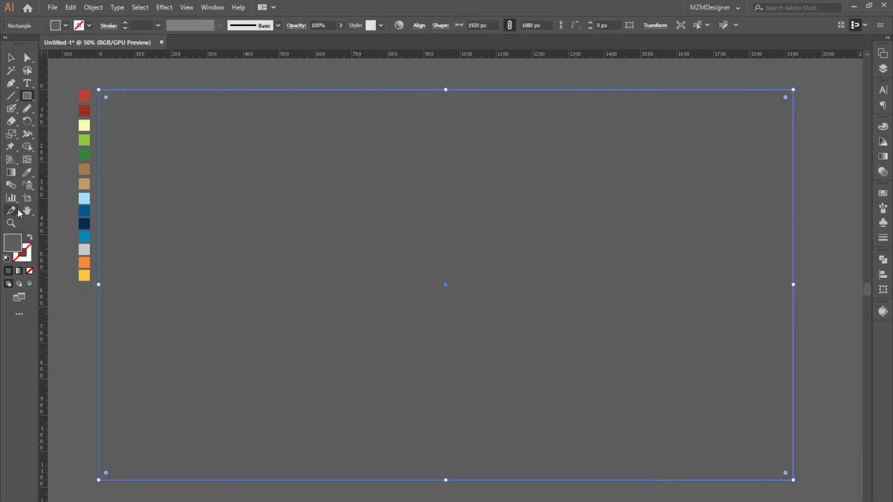
{"action": "left_click", "coordinate": [27, 172]}
{"action": "left_click", "coordinate": [84, 92]}
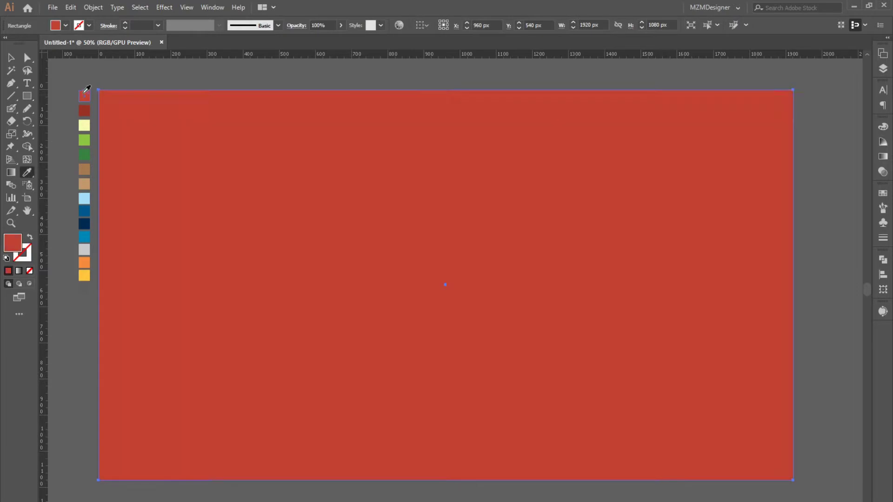
{"action": "key", "text": "v"}
{"action": "left_click", "coordinate": [139, 72]}
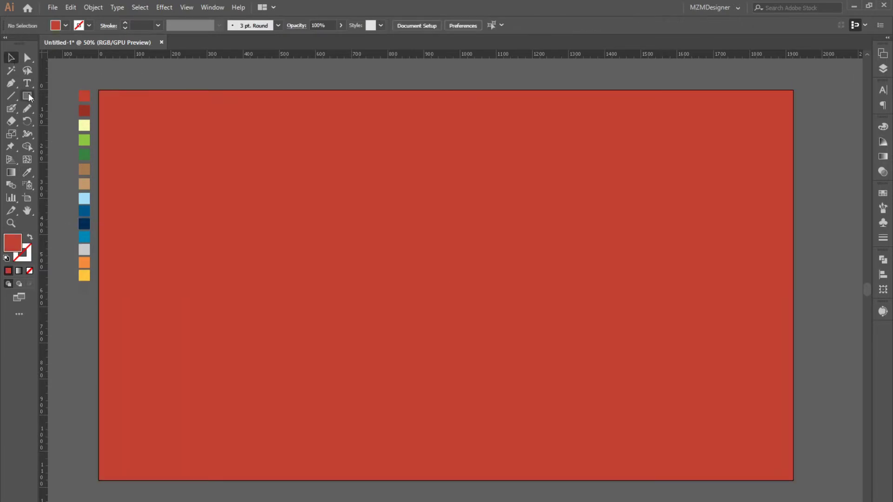
- Add a grey floor strip along the bottom and raise its top edge slightly
{"action": "left_click_drag", "start_coordinate": [97, 371], "coordinate": [793, 480]}
{"action": "key", "text": "i"}
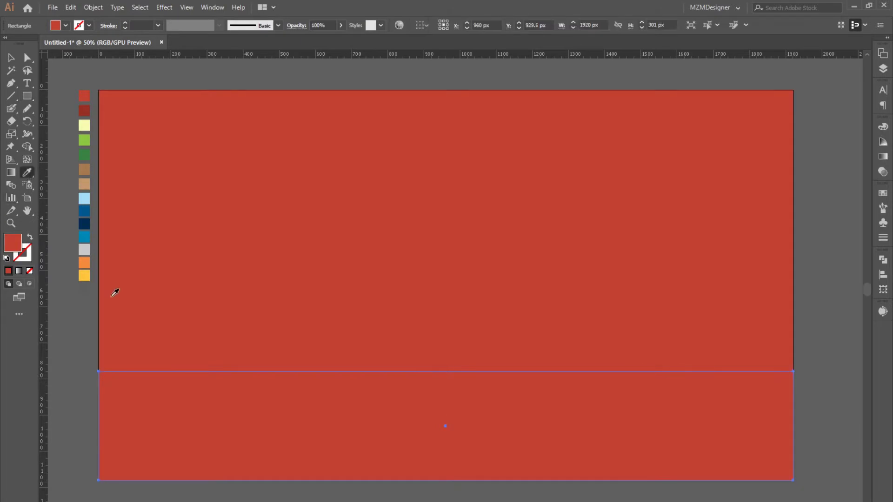
{"action": "left_click", "coordinate": [84, 288]}
{"action": "left_click", "coordinate": [11, 57]}
{"action": "left_click", "coordinate": [83, 106]}
{"action": "left_click", "coordinate": [586, 404]}
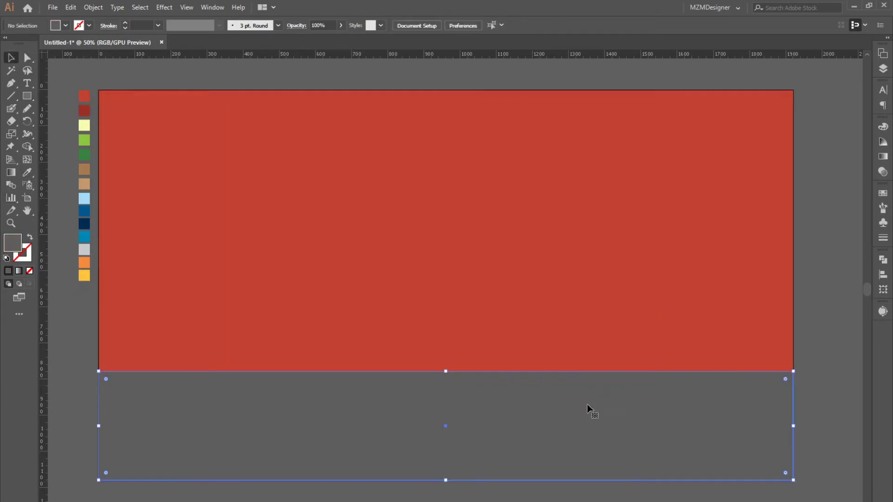
{"action": "left_click_drag", "start_coordinate": [445, 371], "coordinate": [445, 364]}
{"action": "left_click", "coordinate": [79, 406]}
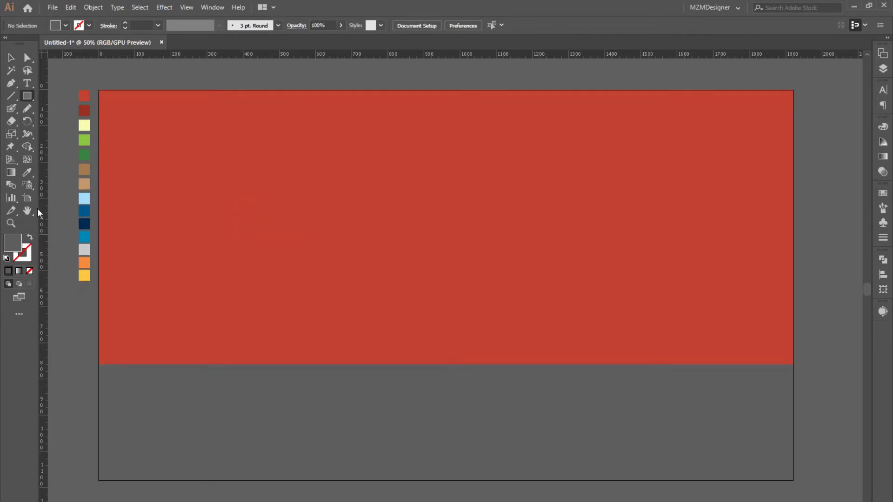
- Draw a tan box resting on the floor at right and shift it slightly right
{"action": "mouse_move", "coordinate": [720, 270]}
{"action": "left_mouse_down"}
{"action": "mouse_move", "coordinate": [597, 321]}
{"action": "mouse_move", "coordinate": [591, 364]}
{"action": "left_mouse_up"}
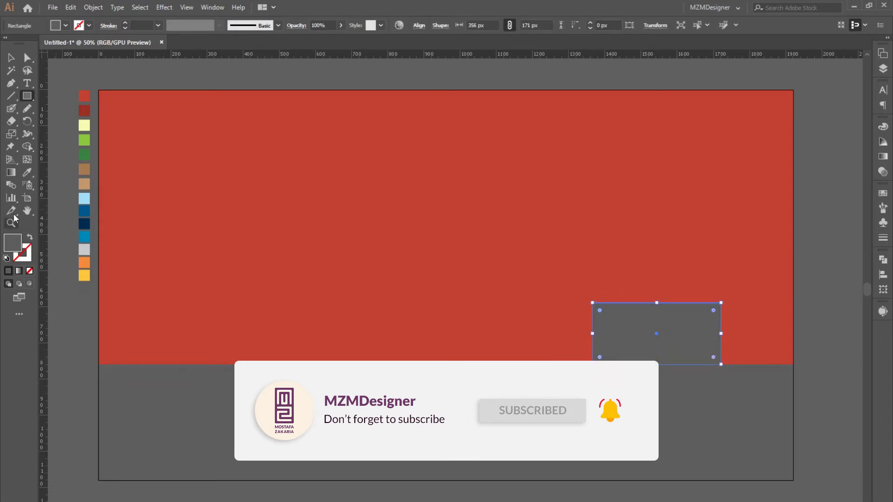
{"action": "left_click", "coordinate": [27, 172]}
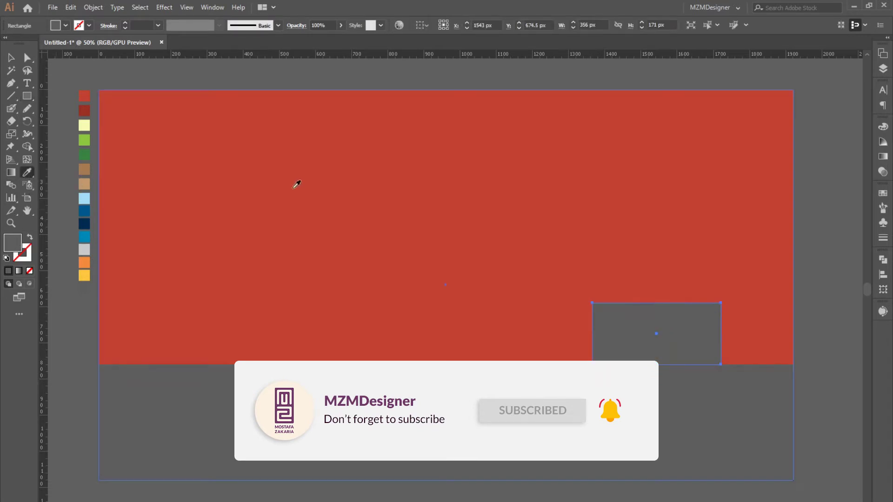
{"action": "left_click", "coordinate": [85, 183]}
{"action": "left_click", "coordinate": [11, 57]}
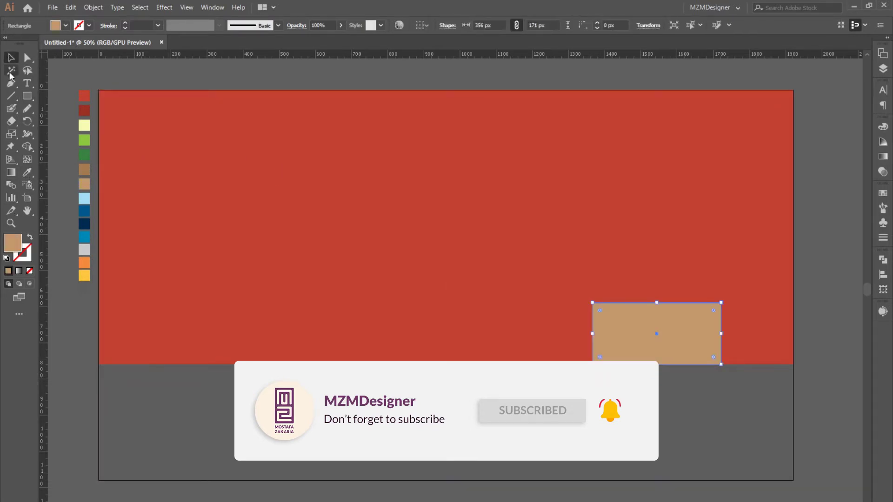
{"action": "left_click", "coordinate": [679, 294]}
{"action": "left_click", "coordinate": [681, 331]}
{"action": "left_click_drag", "start_coordinate": [681, 331], "coordinate": [688, 328]}
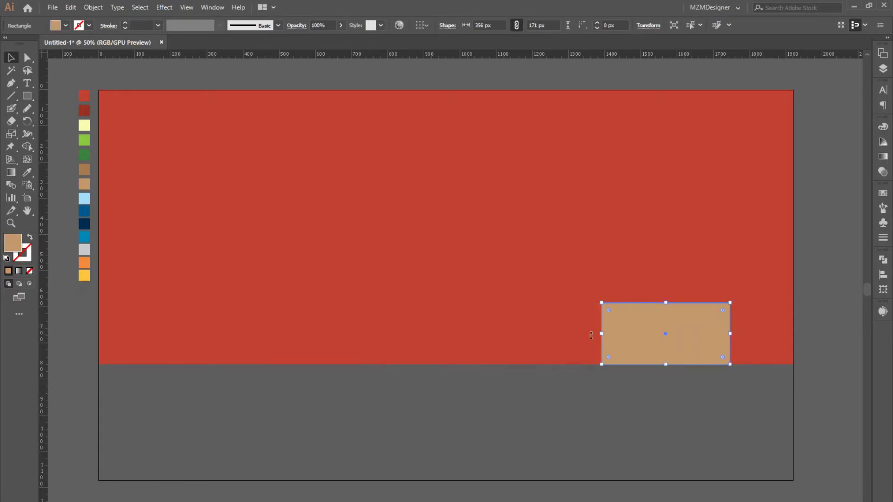
- Add a tan front panel over a darker brown box, leaving a dark left side
{"action": "left_click", "coordinate": [26, 96]}
{"action": "mouse_move", "coordinate": [608, 240]}
{"action": "left_mouse_down"}
{"action": "mouse_move", "coordinate": [664, 284]}
{"action": "mouse_move", "coordinate": [715, 289]}
{"action": "left_mouse_up"}
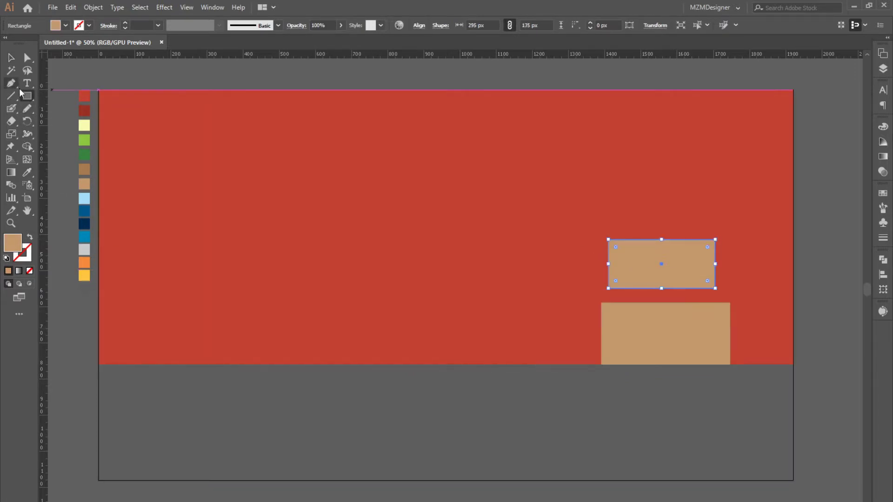
{"action": "left_click", "coordinate": [84, 169]}
{"action": "left_click", "coordinate": [11, 57]}
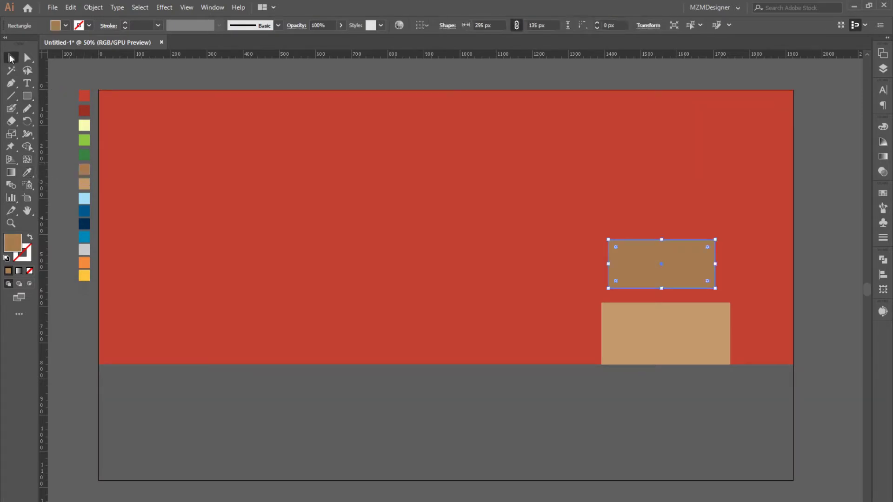
{"action": "left_click", "coordinate": [84, 169]}
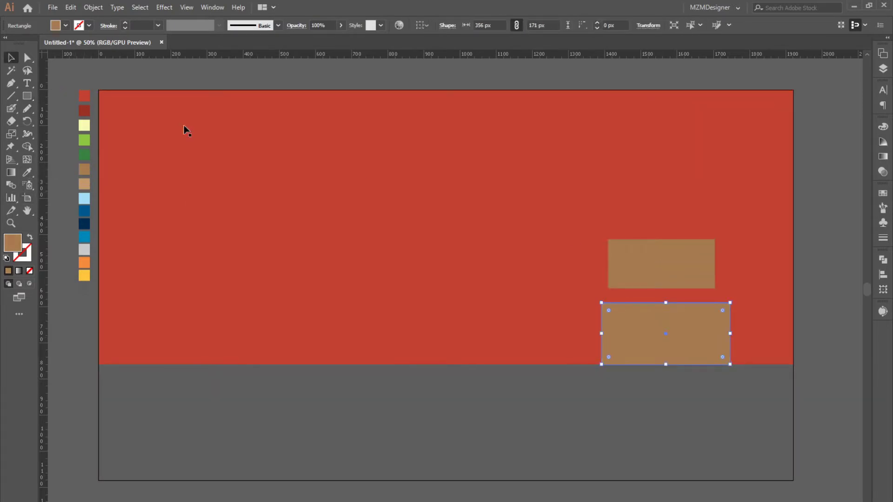
{"action": "left_click", "coordinate": [84, 183]}
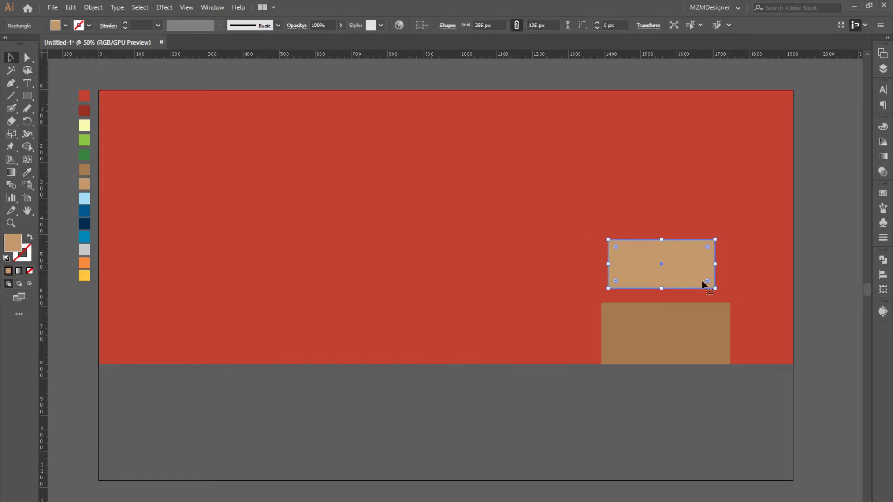
{"action": "mouse_move", "coordinate": [701, 280]}
{"action": "left_mouse_down"}
{"action": "mouse_move", "coordinate": [707, 330]}
{"action": "mouse_move", "coordinate": [677, 364]}
{"action": "left_mouse_up"}
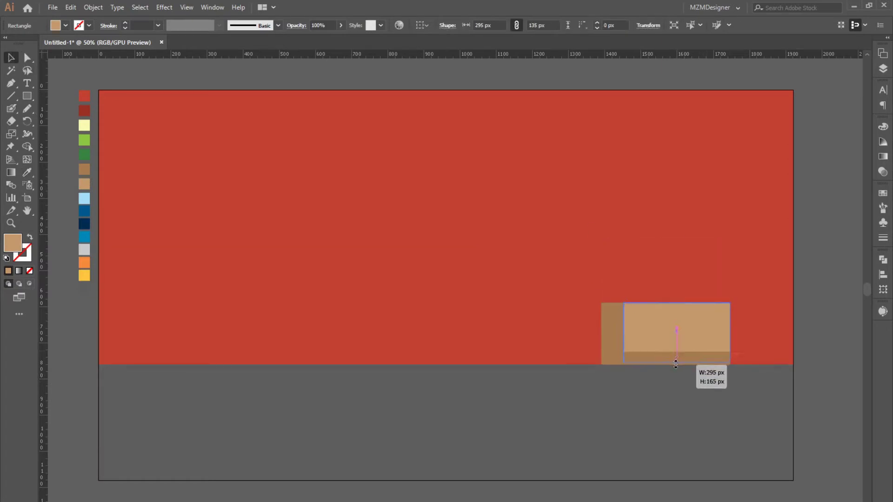
- Draw a 253 × 48 px drawer rectangle on the tan front panel
{"action": "left_click", "coordinate": [620, 269]}
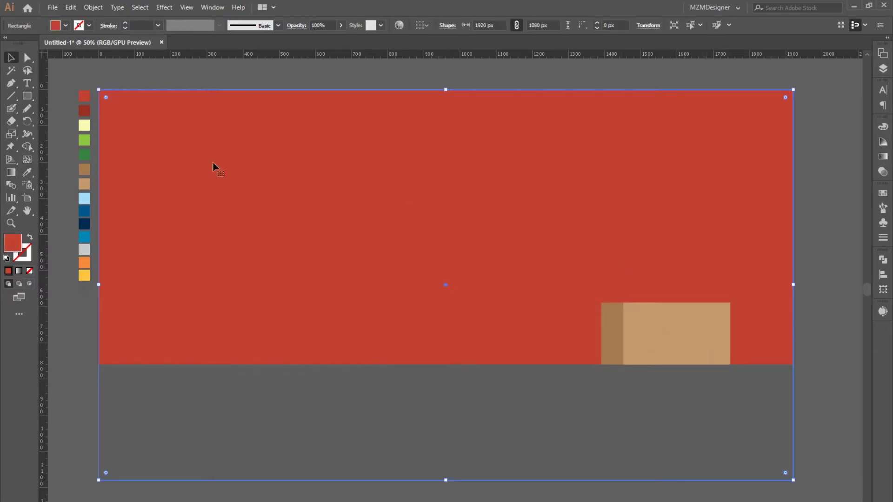
{"action": "left_click", "coordinate": [27, 96]}
{"action": "left_click_drag", "start_coordinate": [719, 314], "coordinate": [633, 330]}
- Colour the drawer brown, Alt-drag a duplicate just below it, and check the drawers close up
{"action": "left_click", "coordinate": [84, 169]}
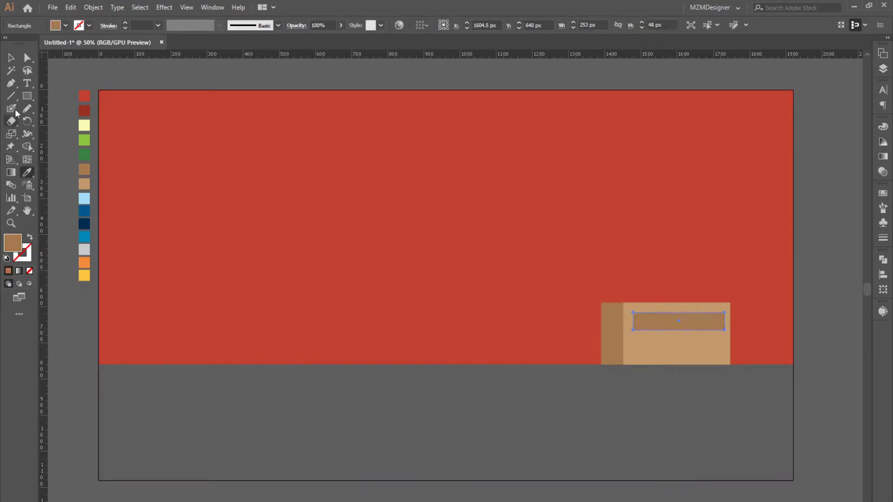
{"action": "left_click", "coordinate": [17, 61]}
{"action": "left_click_drag", "start_coordinate": [697, 319], "coordinate": [702, 348], "text": "alt"}
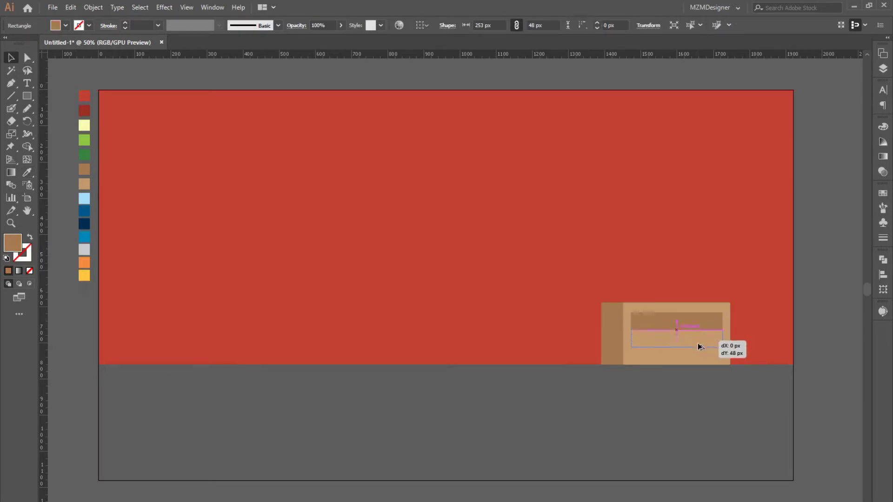
{"action": "key", "text": "ctrl+equal"}
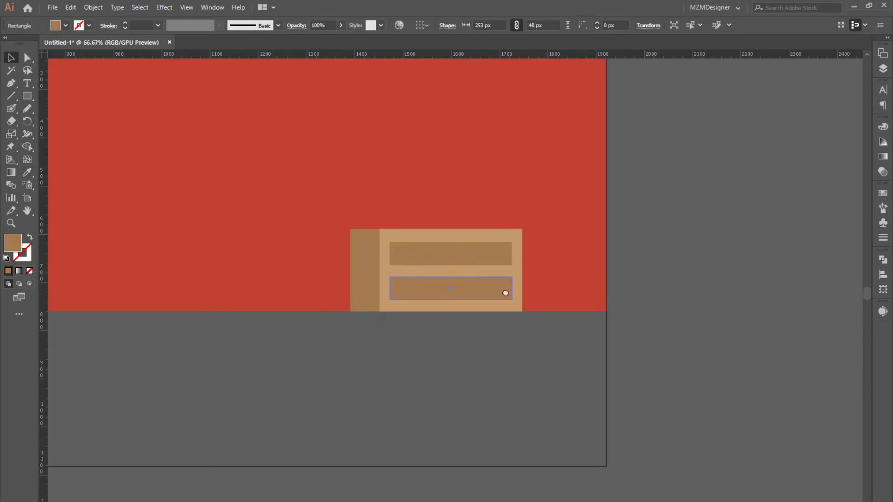
{"action": "left_click_drag", "start_coordinate": [507, 293], "coordinate": [644, 383]}
{"action": "left_click", "coordinate": [777, 361]}
{"action": "left_click", "coordinate": [612, 369]}
{"action": "left_click", "coordinate": [607, 401], "text": "shift"}
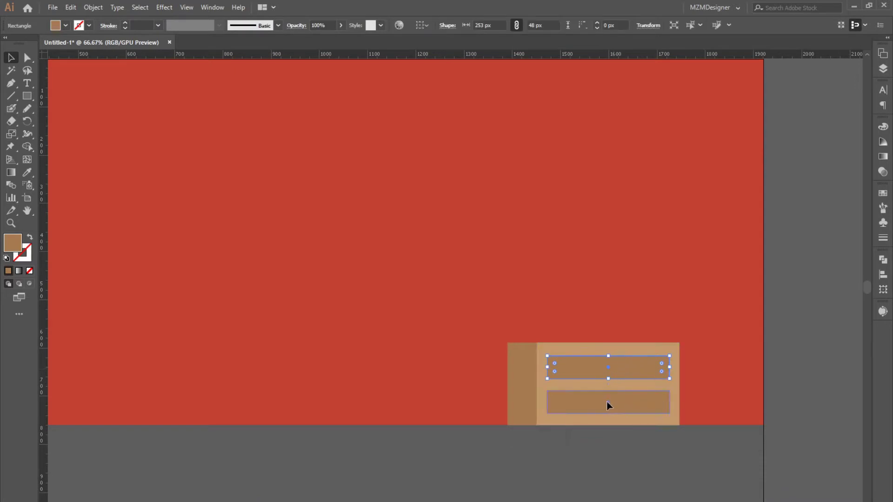
{"action": "left_click", "coordinate": [627, 344], "text": "shift"}
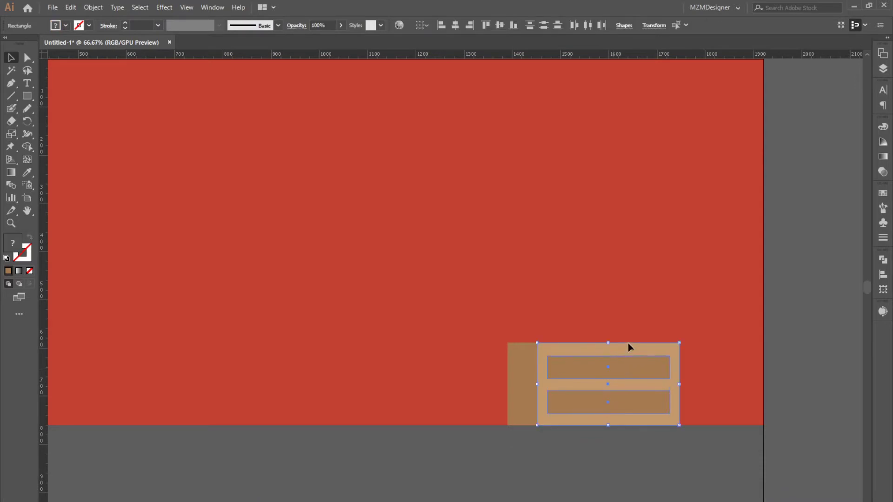
{"action": "left_click", "coordinate": [809, 256]}
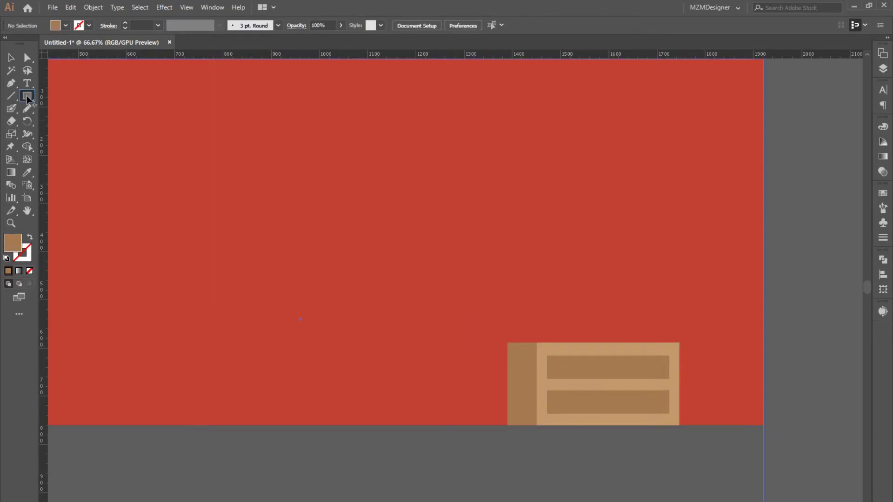
{"action": "left_click_drag", "start_coordinate": [28, 99], "coordinate": [71, 123]}
- Draw a small circle, lay a flat rectangle across its middle, and divide them
{"action": "mouse_move", "coordinate": [558, 268]}
{"action": "left_mouse_down"}
{"action": "mouse_move", "coordinate": [565, 297]}
{"action": "mouse_move", "coordinate": [488, 465]}
{"action": "left_mouse_up"}
{"action": "key", "text": "v"}
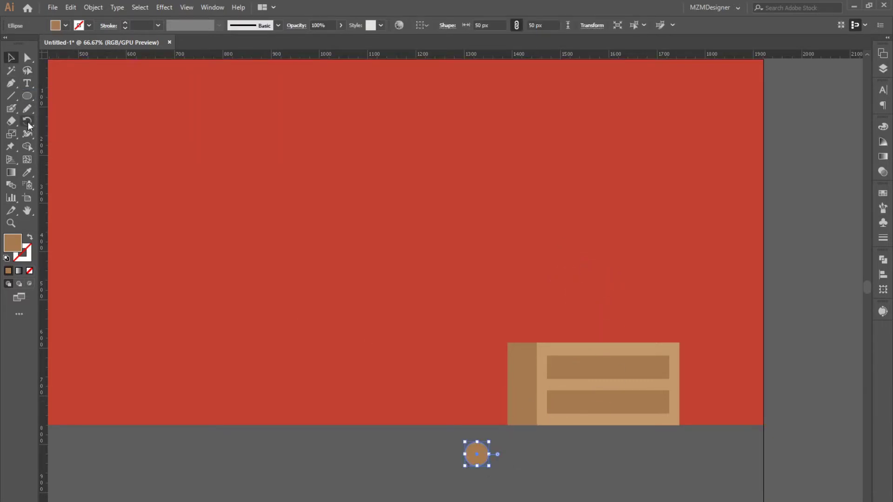
{"action": "left_click", "coordinate": [12, 97]}
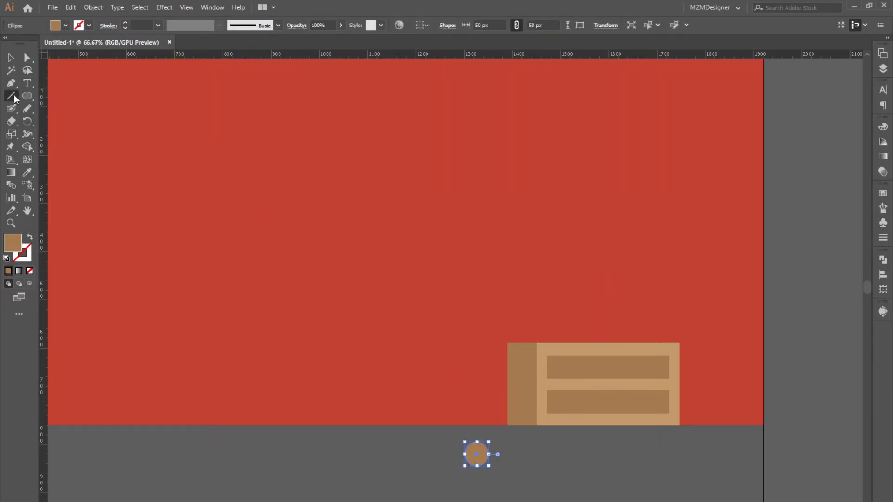
{"action": "left_click_drag", "start_coordinate": [28, 97], "coordinate": [58, 96]}
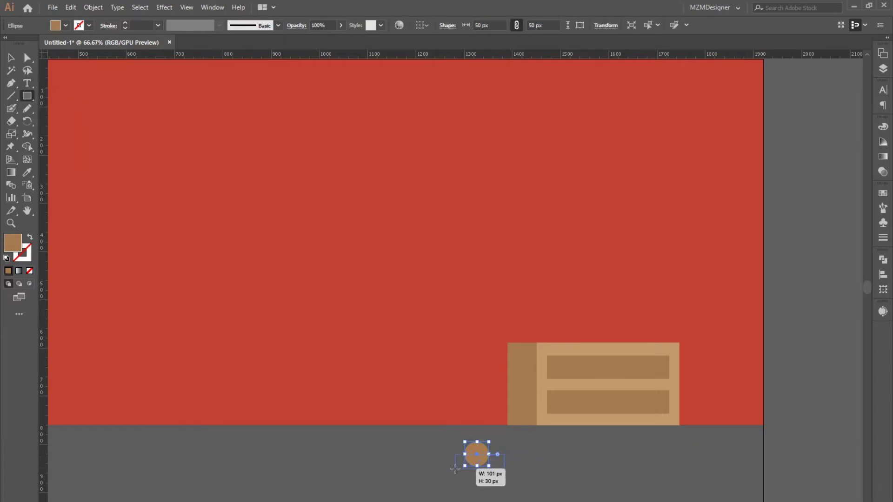
{"action": "left_click_drag", "start_coordinate": [464, 473], "coordinate": [454, 469]}
{"action": "key", "text": "v"}
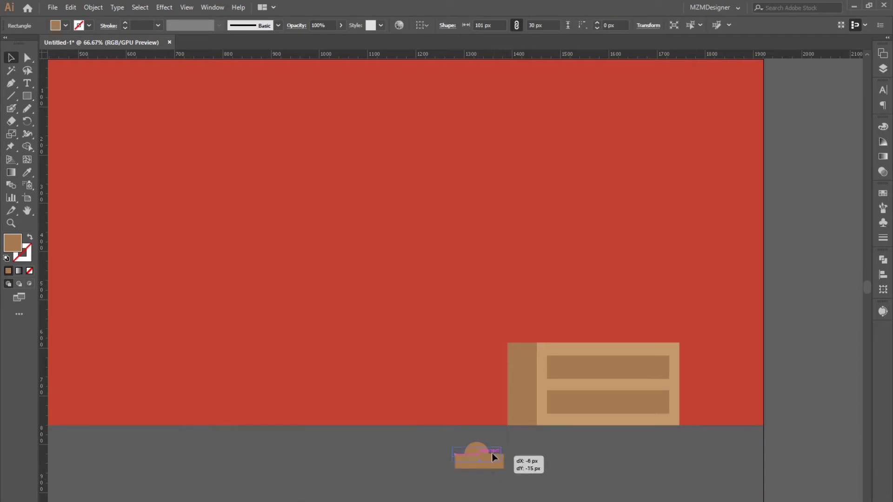
{"action": "left_click_drag", "start_coordinate": [494, 453], "coordinate": [493, 449]}
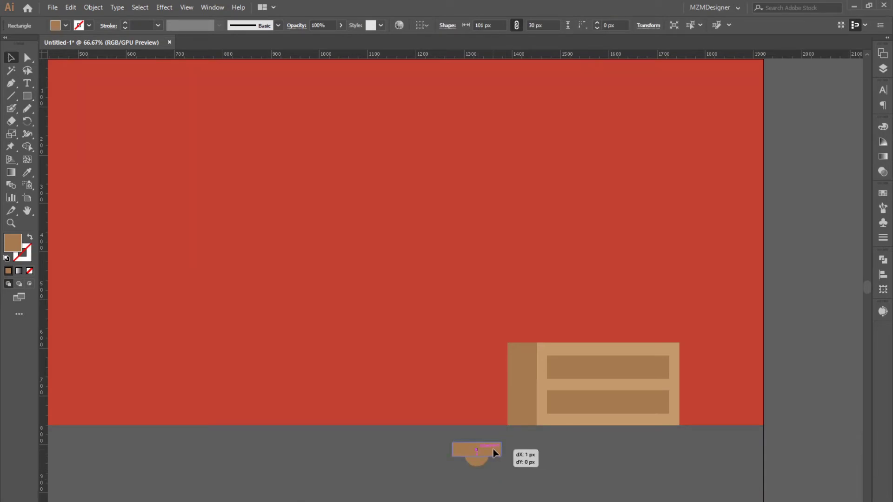
{"action": "left_click", "coordinate": [479, 463], "text": "shift"}
{"action": "left_click", "coordinate": [882, 259]}
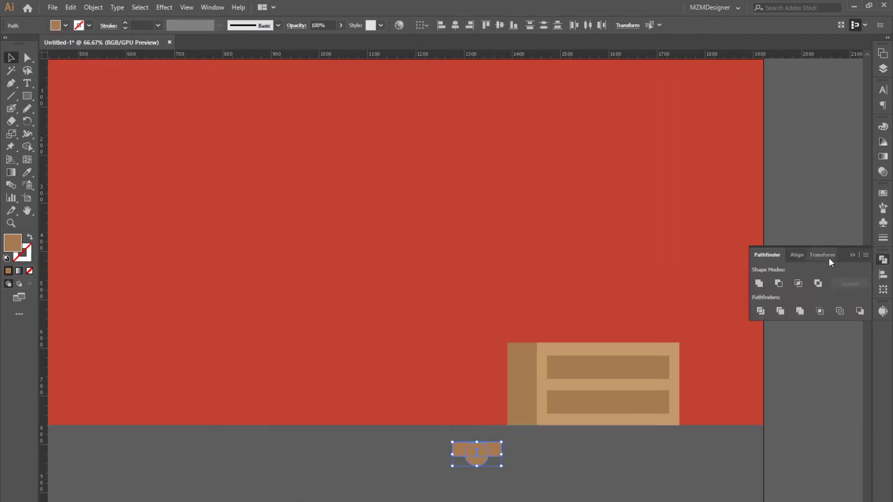
{"action": "left_click", "coordinate": [760, 310]}
- Ungroup the divided pieces, delete the extras, and move the half-round handle onto the top drawer
{"action": "right_click", "coordinate": [470, 465]}
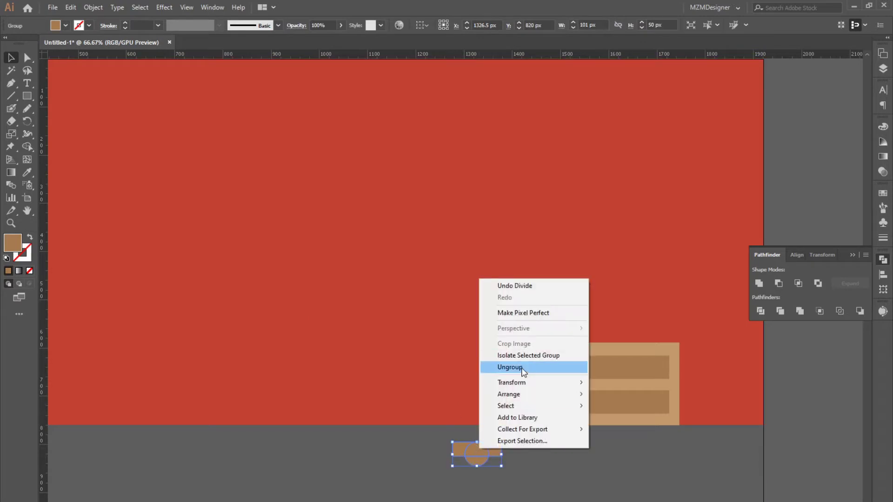
{"action": "left_click", "coordinate": [499, 364]}
{"action": "left_click", "coordinate": [808, 373]}
{"action": "left_click", "coordinate": [490, 453]}
{"action": "key", "text": "Delete"}
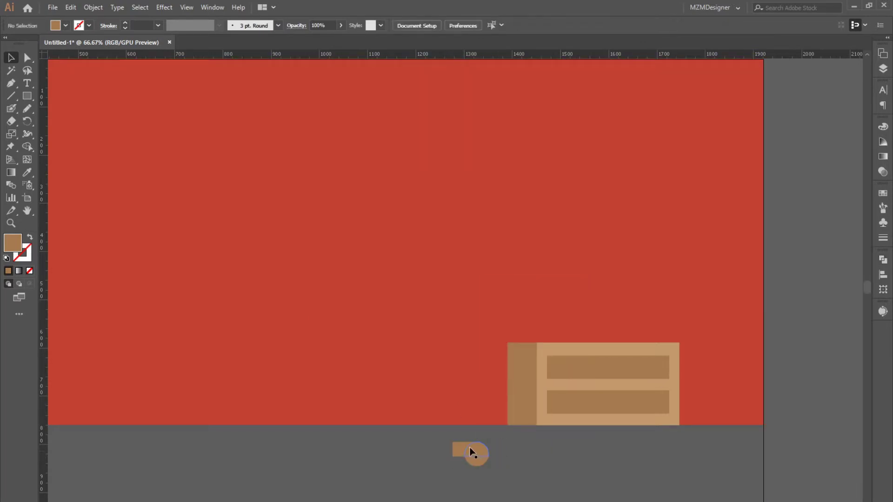
{"action": "left_click", "coordinate": [469, 447]}
{"action": "key", "text": "Delete"}
{"action": "left_click_drag", "start_coordinate": [469, 458], "coordinate": [608, 361]}
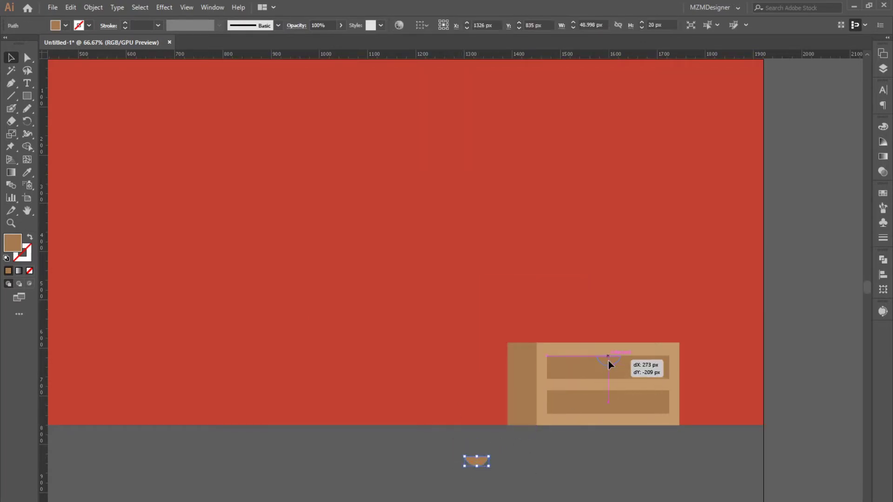
- Fill the handle with darker brown and place a copy on the lower drawer
{"action": "double_click", "coordinate": [14, 244]}
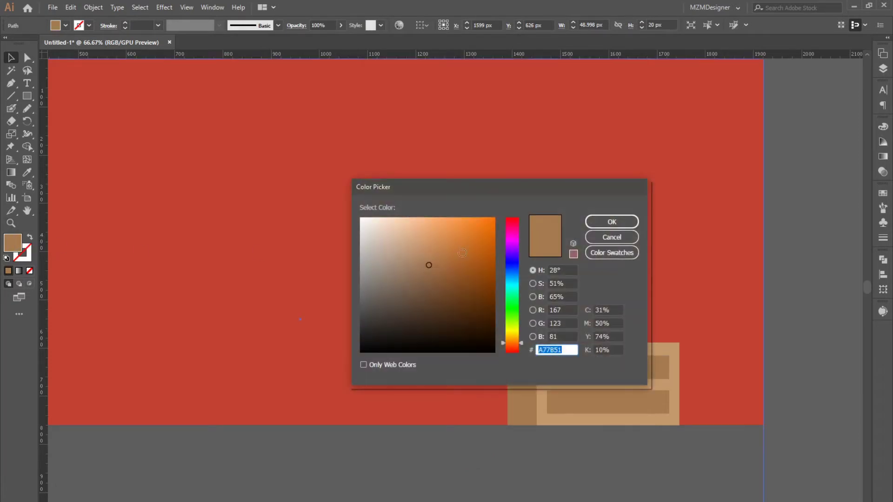
{"action": "left_click_drag", "start_coordinate": [506, 192], "coordinate": [393, 161]}
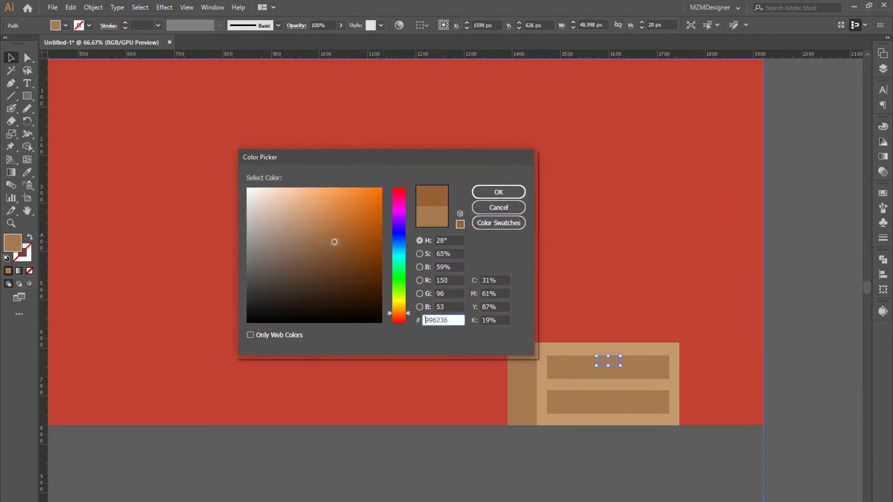
{"action": "left_click", "coordinate": [479, 194]}
{"action": "key", "text": "ctrl+shift+a"}
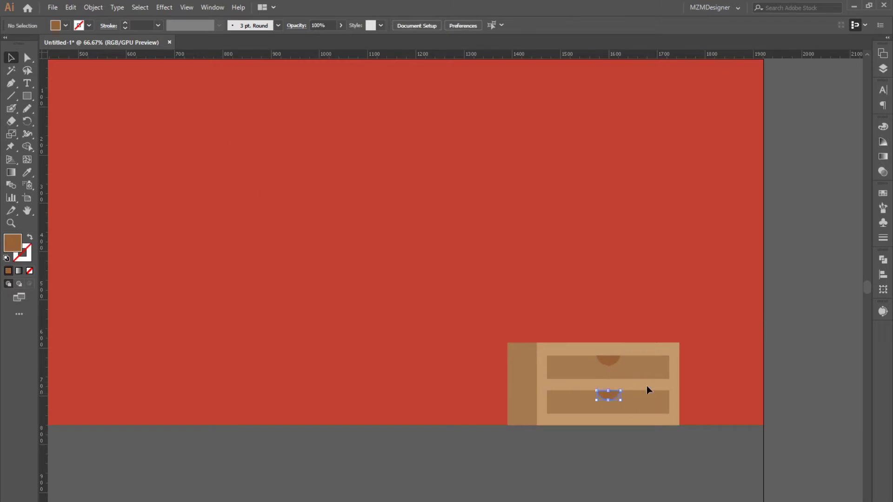
{"action": "left_click_drag", "start_coordinate": [609, 391], "coordinate": [609, 390]}
{"action": "left_click", "coordinate": [608, 360], "text": "shift"}
{"action": "key", "text": "ctrl+shift+a"}
- Remove the lower drawer parts and nudge the upper drawer and handle up slightly
{"action": "left_click", "coordinate": [610, 363]}
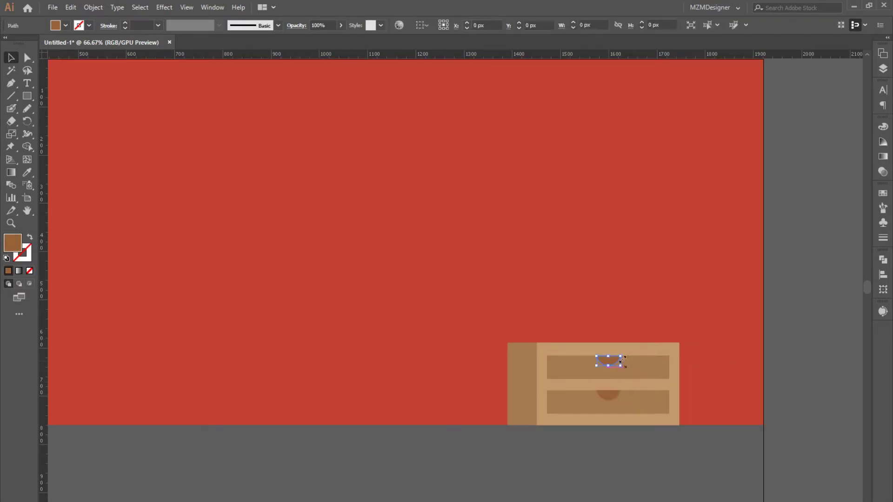
{"action": "key", "text": "Delete"}
{"action": "left_click", "coordinate": [607, 394]}
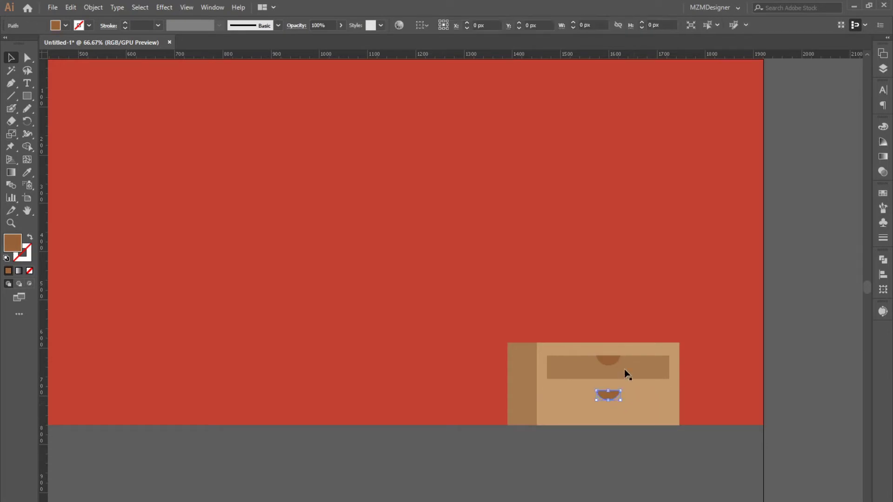
{"action": "key", "text": "Delete"}
{"action": "left_click", "coordinate": [613, 366]}
{"action": "left_click", "coordinate": [629, 367], "text": "shift"}
{"action": "left_click_drag", "start_coordinate": [629, 367], "coordinate": [628, 363]}
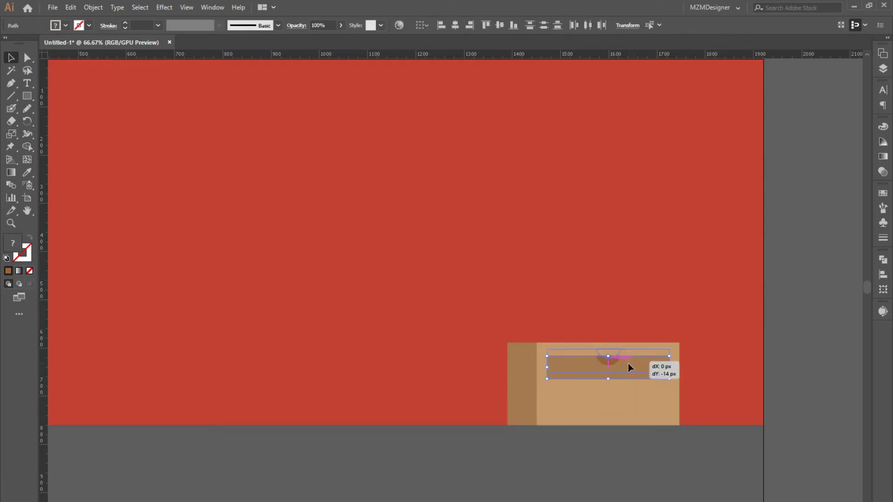
- Stretch the upper drawer panel taller to even out the drawer sizes and spacing
{"action": "left_click", "coordinate": [611, 379]}
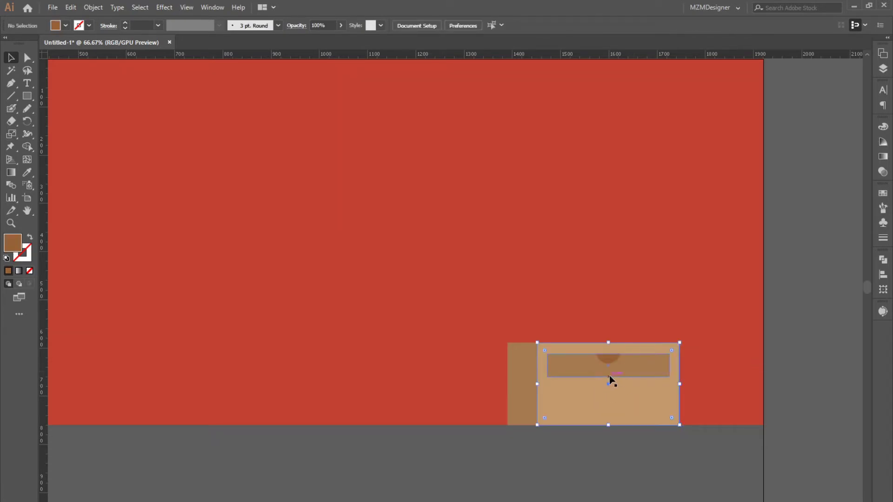
{"action": "left_click_drag", "start_coordinate": [608, 377], "coordinate": [624, 412]}
{"action": "left_click", "coordinate": [609, 359], "text": "shift"}
{"action": "left_click", "coordinate": [628, 377], "text": "shift"}
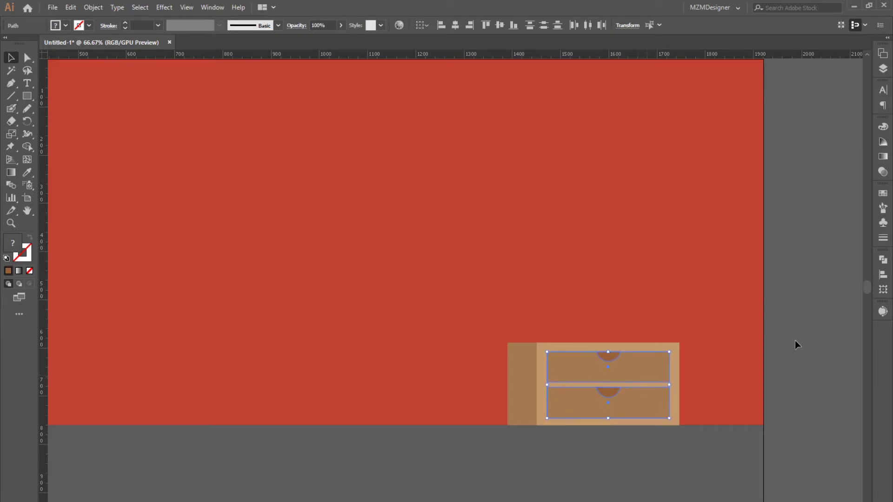
{"action": "left_click", "coordinate": [517, 196]}
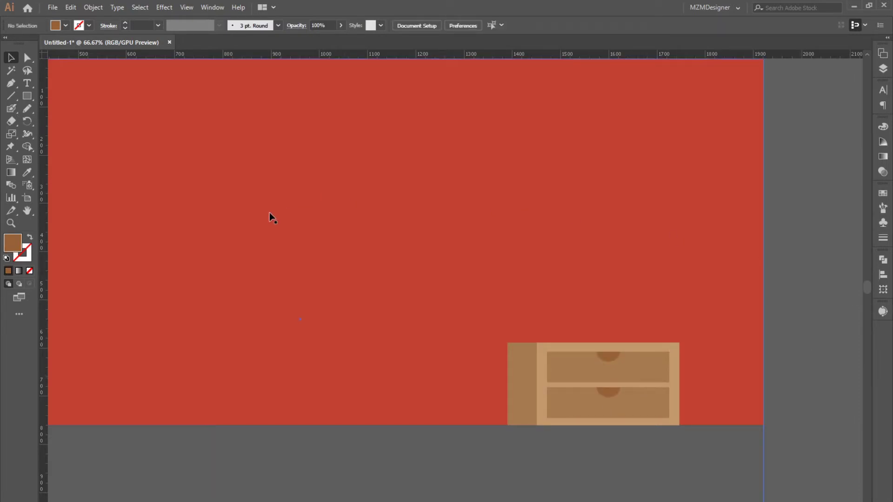
- Draw a brown rectangle and slant its corners into a trapezoid lampshade, then make it taller
{"action": "key", "text": "m"}
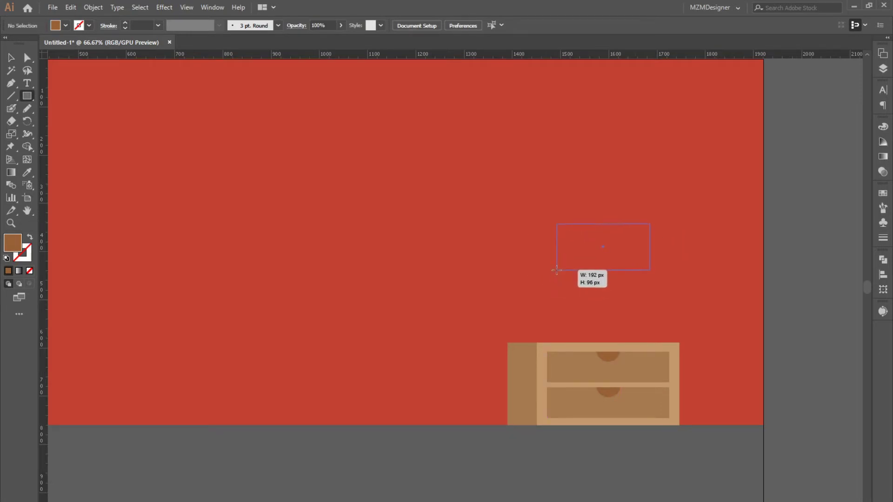
{"action": "left_click_drag", "start_coordinate": [628, 241], "coordinate": [557, 270]}
{"action": "left_click", "coordinate": [23, 59]}
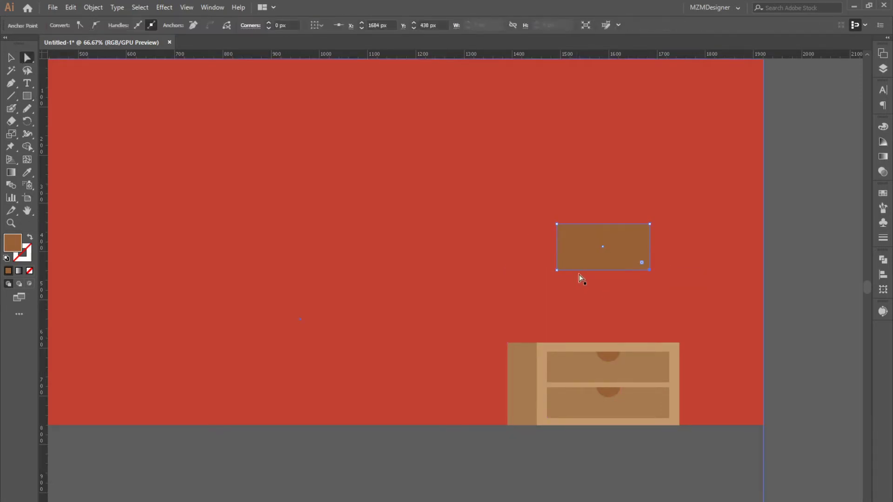
{"action": "left_click", "coordinate": [564, 273]}
{"action": "left_click", "coordinate": [646, 269]}
{"action": "key", "text": "shift+Right"}
{"action": "key", "text": "shift+Left"}
{"action": "left_click", "coordinate": [556, 224]}
{"action": "key", "text": "shift+Right"}
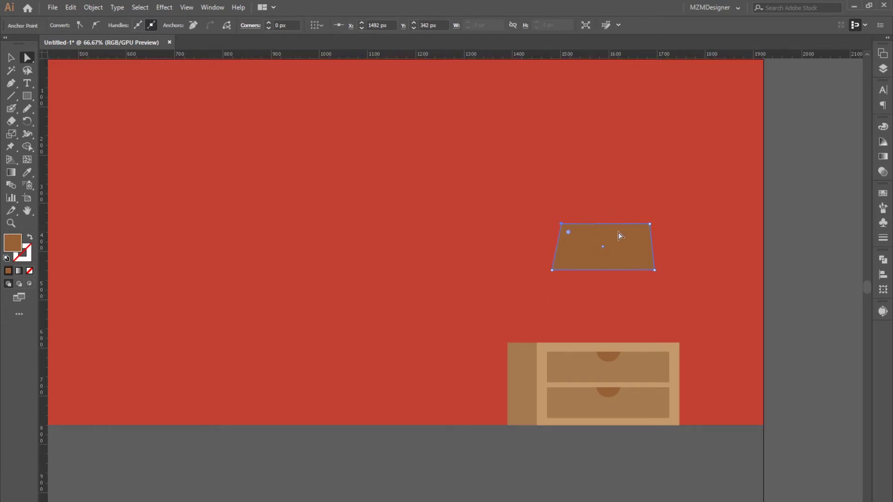
{"action": "left_click", "coordinate": [649, 224]}
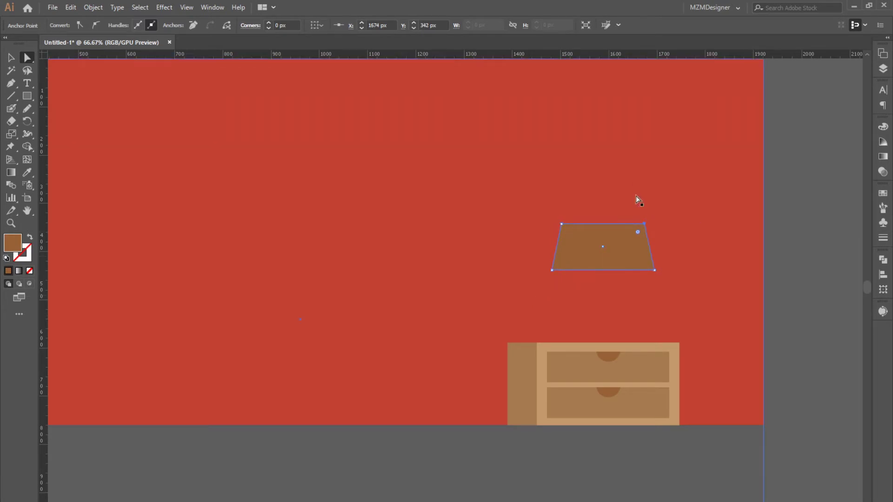
{"action": "left_click", "coordinate": [10, 59]}
{"action": "left_click_drag", "start_coordinate": [602, 271], "coordinate": [604, 277]}
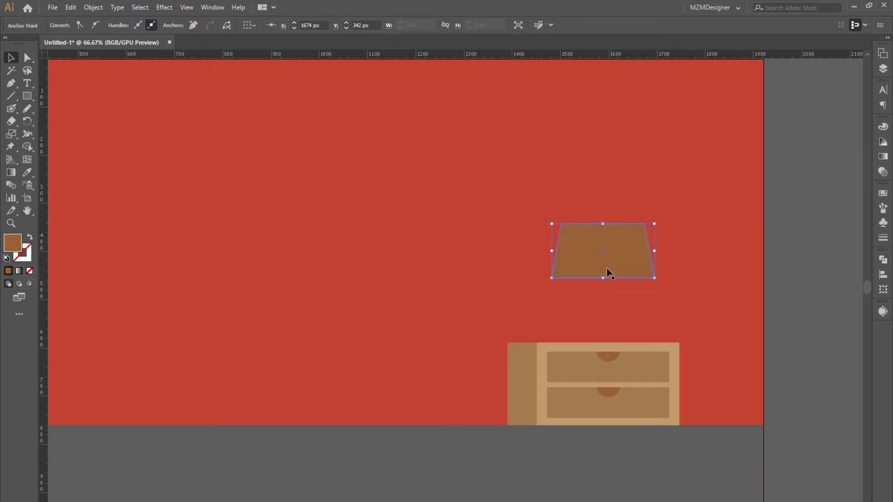
- Draw a thin 15 × 186 px lamp stem under the shade
{"action": "key", "text": "ctrl+shift+a"}
{"action": "key", "text": "m"}
{"action": "mouse_move", "coordinate": [515, 246]}
{"action": "left_mouse_down"}
{"action": "mouse_move", "coordinate": [517, 336]}
{"action": "mouse_move", "coordinate": [607, 338]}
{"action": "left_mouse_up"}
{"action": "left_click_drag", "start_coordinate": [607, 295], "coordinate": [606, 294]}
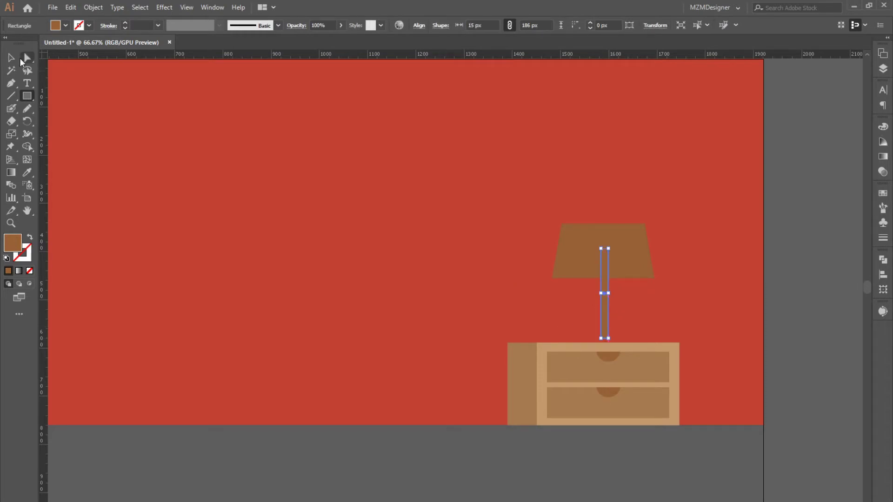
{"action": "left_click", "coordinate": [18, 58]}
- Fill the lamp shade and stem with the light blue swatch
{"action": "key", "text": "ctrl+plus"}
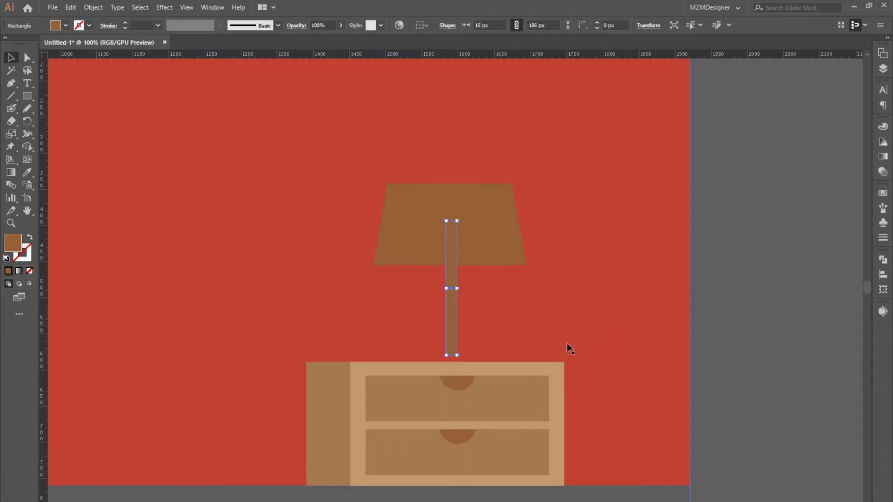
{"action": "left_click", "coordinate": [481, 234]}
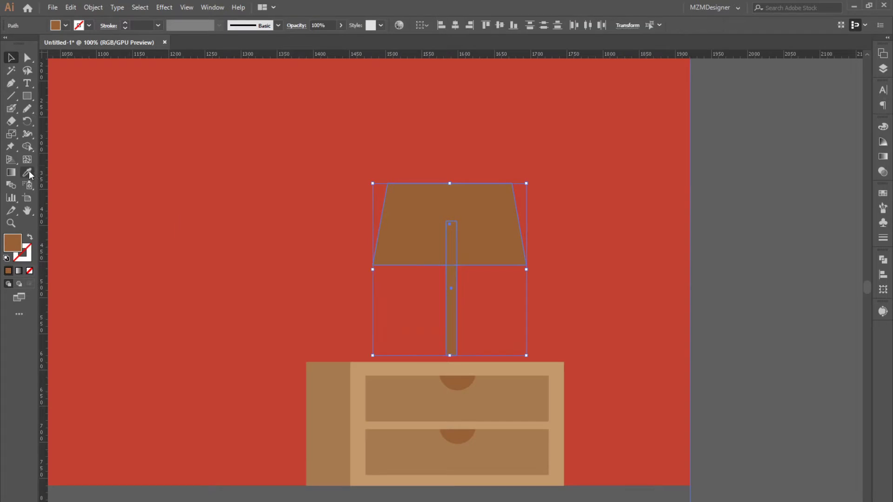
{"action": "key", "text": "ctrl+minus"}
{"action": "key", "text": "ctrl+minus"}
{"action": "scroll", "coordinate": [520, 274], "scroll_direction": "left", "scroll_amount": 5}
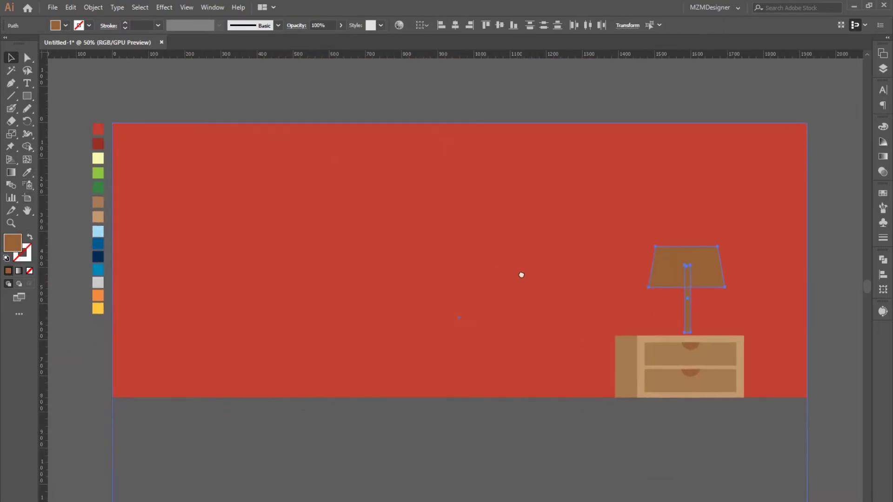
{"action": "key", "text": "i"}
{"action": "left_click", "coordinate": [82, 226]}
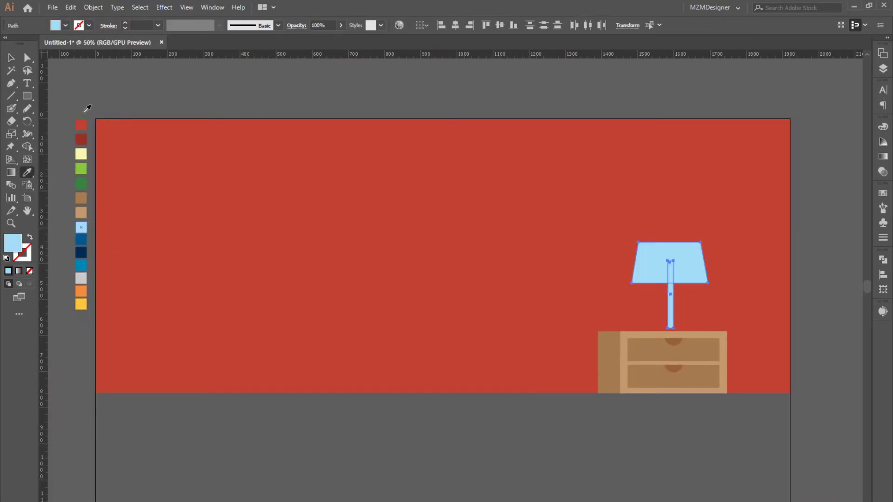
{"action": "left_click", "coordinate": [103, 86]}
- Shorten the lamp stem so it ends just above the nightstand
{"action": "key", "text": "ctrl+plus"}
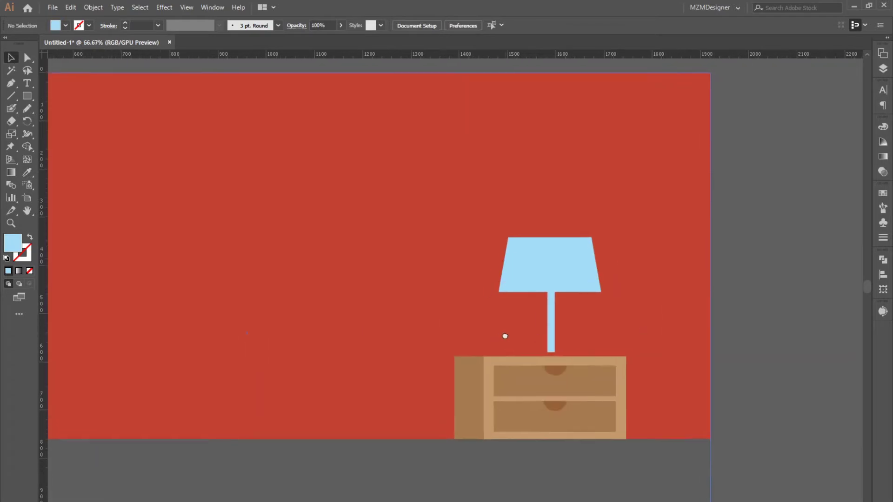
{"action": "left_click", "coordinate": [523, 333]}
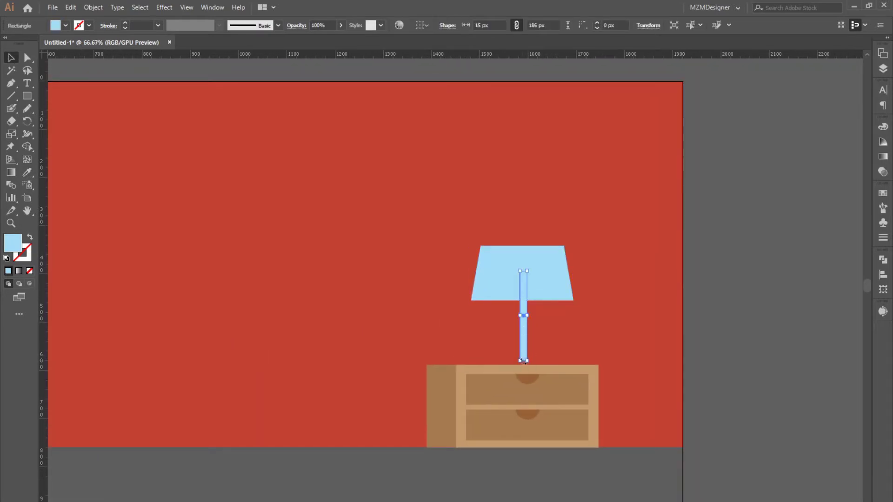
{"action": "key", "text": "ctrl+plus"}
{"action": "left_click_drag", "start_coordinate": [456, 356], "coordinate": [456, 340]}
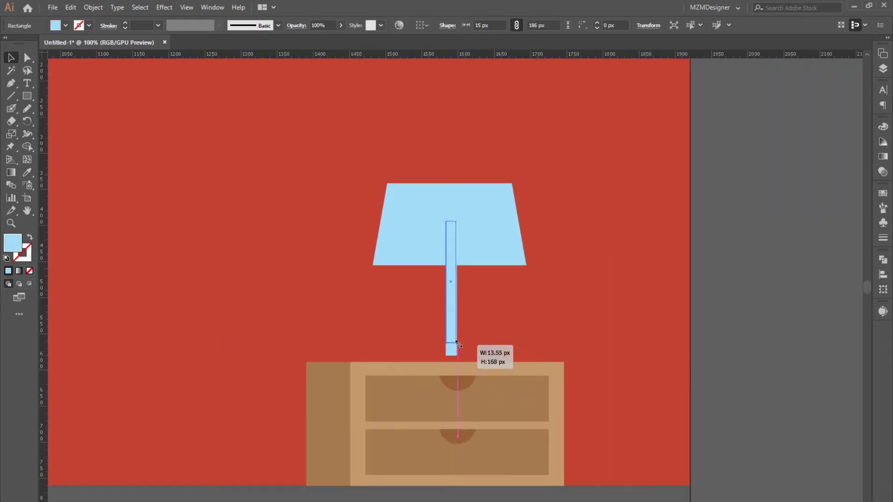
{"action": "left_click", "coordinate": [468, 249], "text": "shift"}
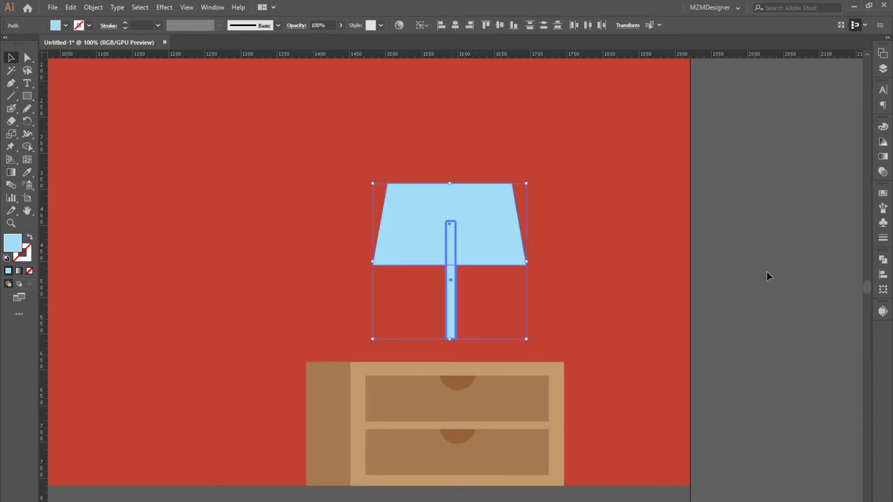
{"action": "left_click", "coordinate": [448, 291]}
{"action": "right_click", "coordinate": [481, 242]}
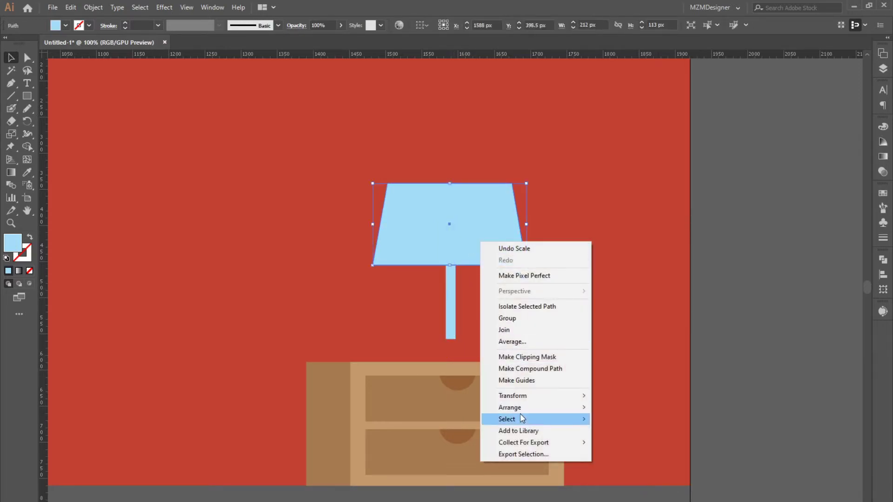
- Copy a drawer knob onto the nightstand as the lamp base and extend the stem down to it
{"action": "left_click", "coordinate": [621, 407]}
{"action": "left_click", "coordinate": [450, 275]}
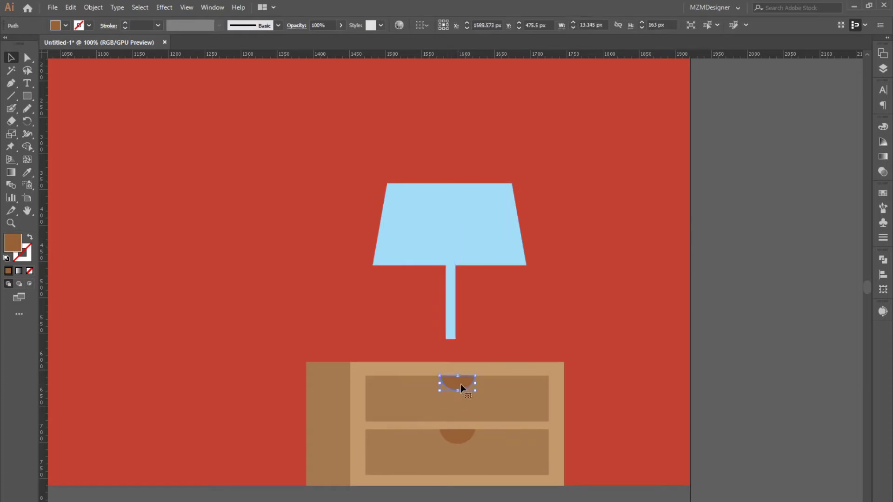
{"action": "mouse_move", "coordinate": [460, 384]}
{"action": "left_mouse_down"}
{"action": "mouse_move", "coordinate": [461, 356]}
{"action": "mouse_move", "coordinate": [412, 373]}
{"action": "left_mouse_up"}
{"action": "left_click_drag", "start_coordinate": [460, 357], "coordinate": [453, 356]}
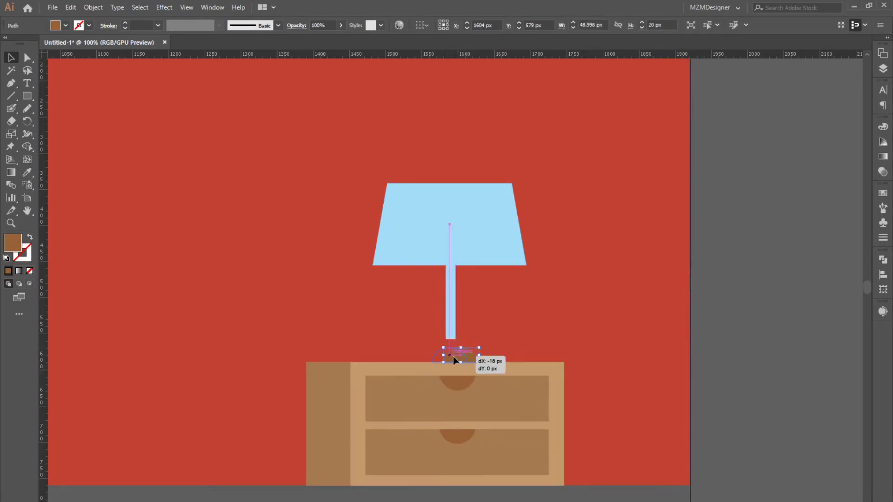
{"action": "left_click", "coordinate": [450, 305]}
{"action": "left_click_drag", "start_coordinate": [457, 281], "coordinate": [467, 277]}
{"action": "left_click", "coordinate": [469, 251], "text": "shift"}
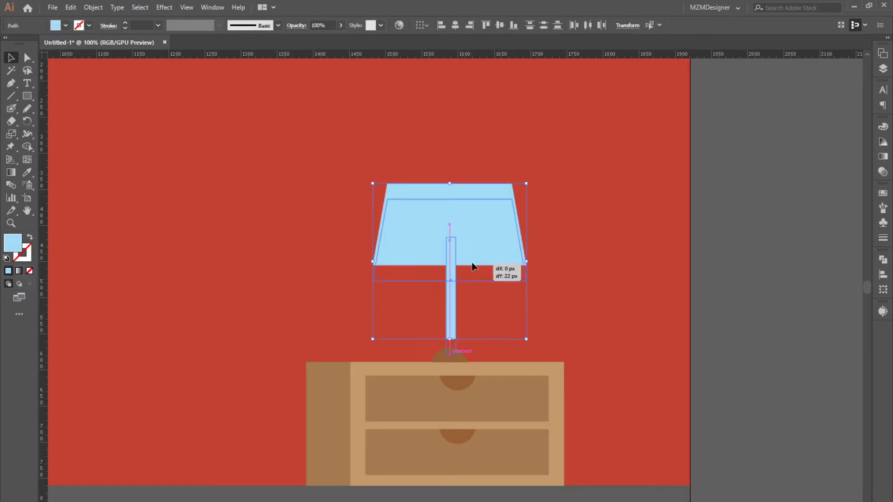
- Bring the brown base knob in front of the lamp stem with Arrange > Bring to Front
{"action": "left_click", "coordinate": [769, 324]}
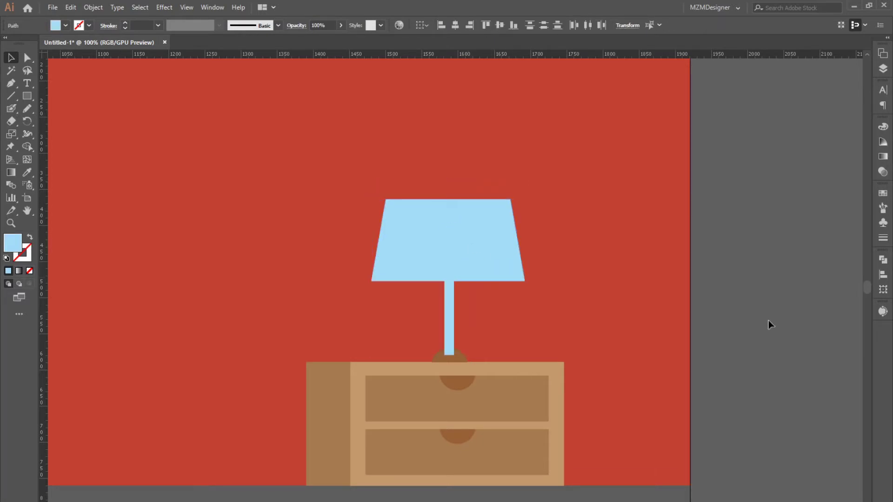
{"action": "left_click", "coordinate": [456, 356]}
{"action": "right_click", "coordinate": [457, 356]}
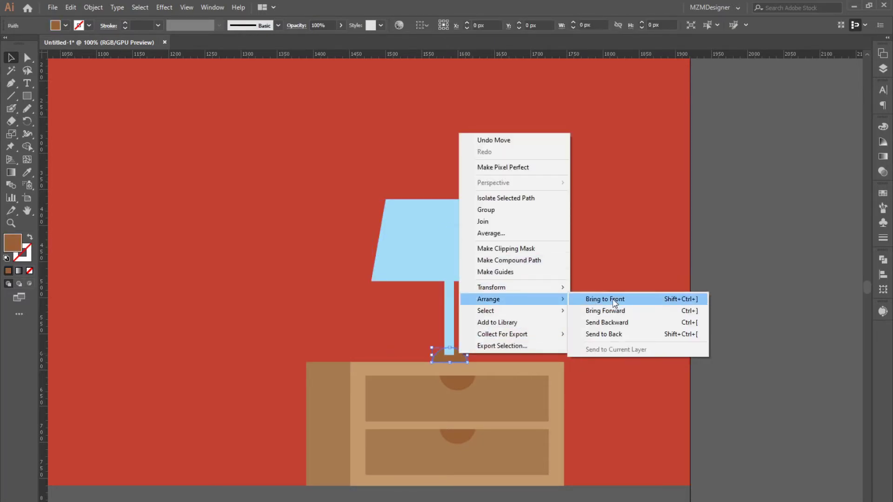
{"action": "left_click", "coordinate": [599, 295]}
{"action": "left_click", "coordinate": [626, 315]}
{"action": "left_click", "coordinate": [475, 268]}
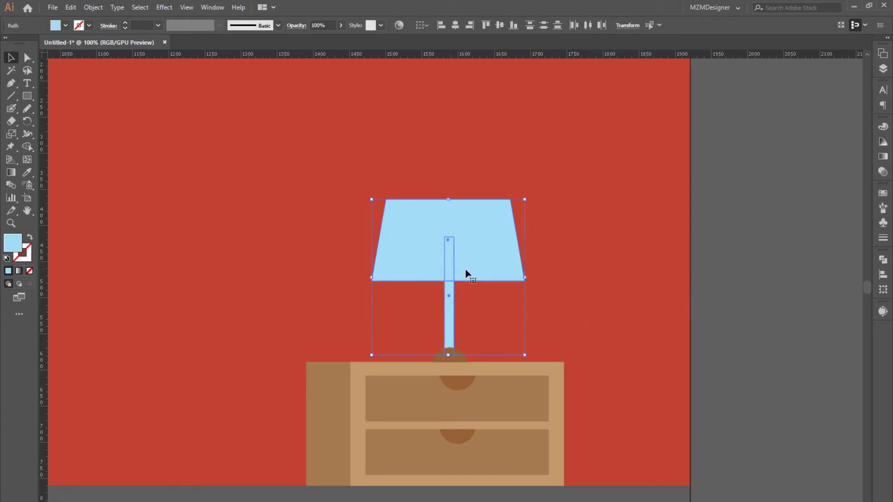
{"action": "left_click", "coordinate": [770, 265]}
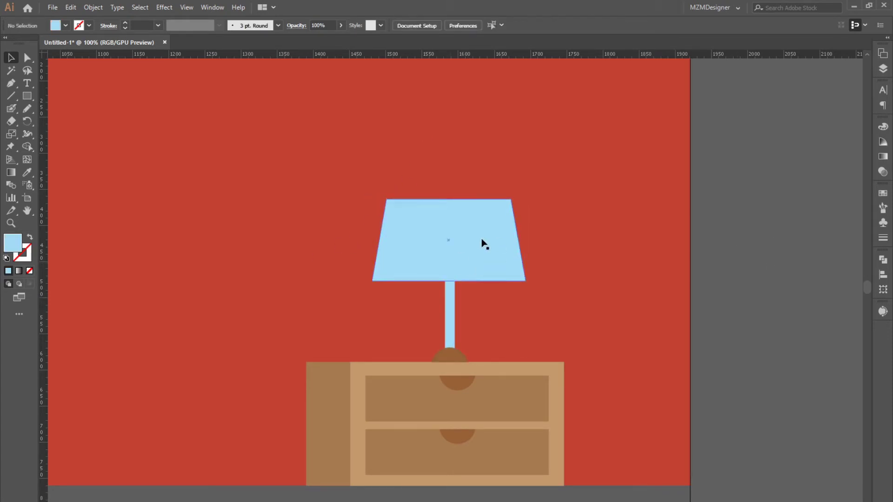
{"action": "left_click", "coordinate": [449, 314]}
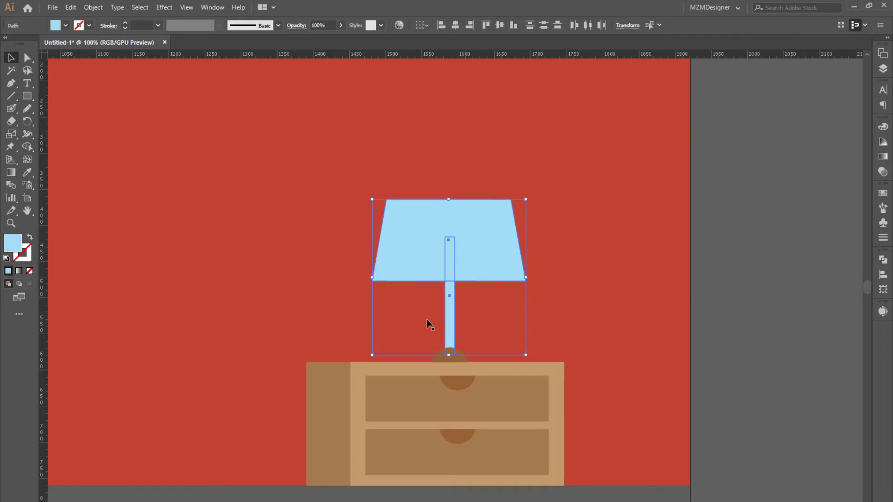
{"action": "left_click", "coordinate": [450, 307]}
{"action": "key", "text": "ctrl+minus"}
- Fill the lamp stem with the orange swatch
{"action": "left_click_drag", "start_coordinate": [247, 279], "coordinate": [527, 285]}
{"action": "key", "text": "i"}
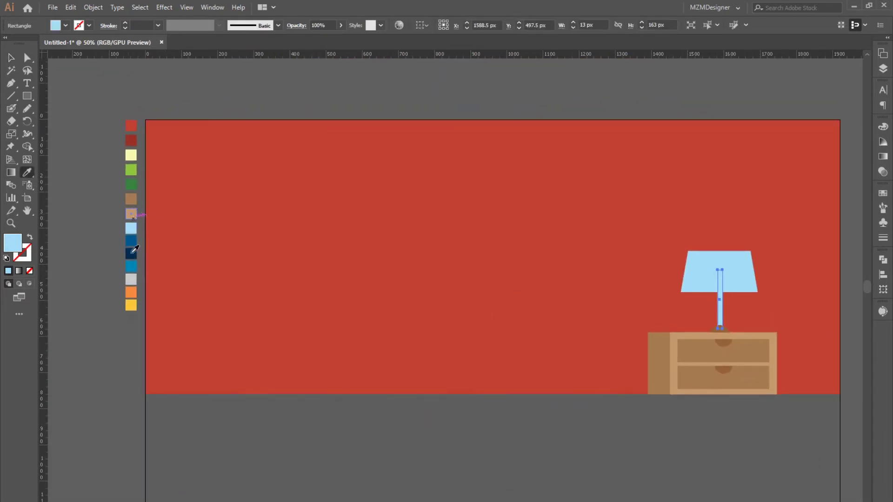
{"action": "left_click", "coordinate": [134, 291]}
{"action": "key", "text": "v"}
{"action": "left_click", "coordinate": [728, 311]}
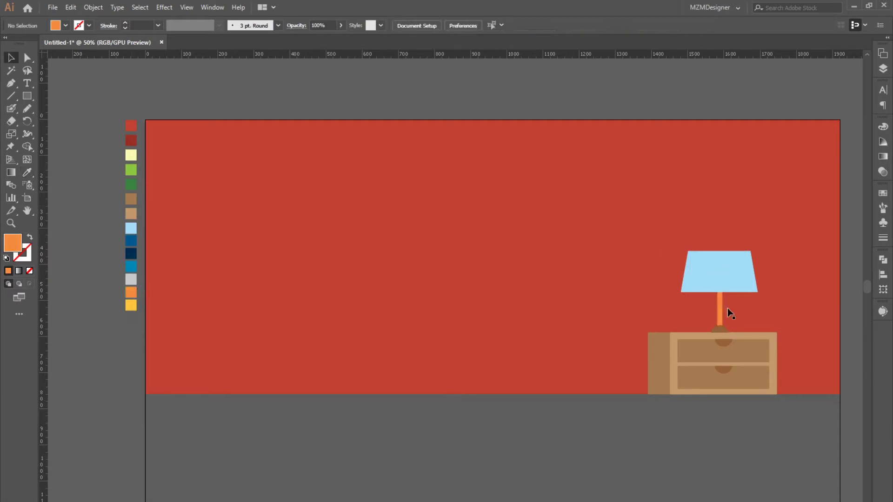
- Place a copy of the knob under the stem and colour it orange
{"action": "left_click_drag", "start_coordinate": [717, 333], "coordinate": [717, 333]}
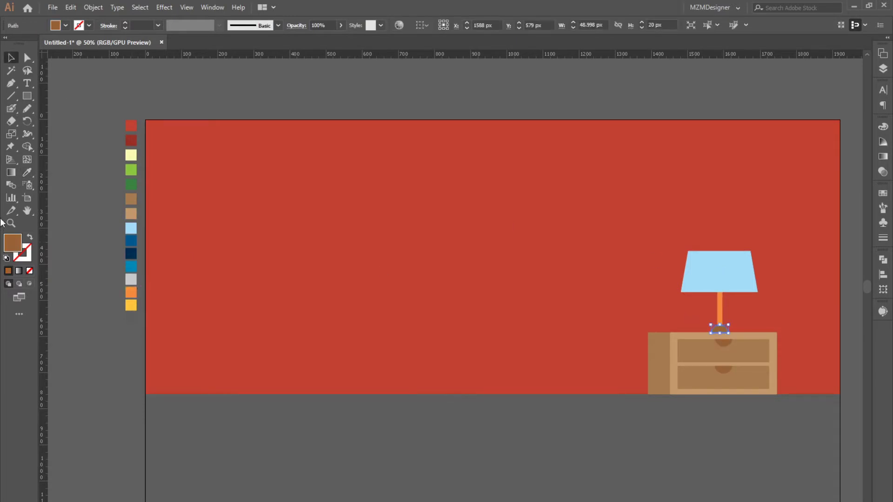
{"action": "left_click", "coordinate": [28, 174]}
{"action": "left_click", "coordinate": [136, 292]}
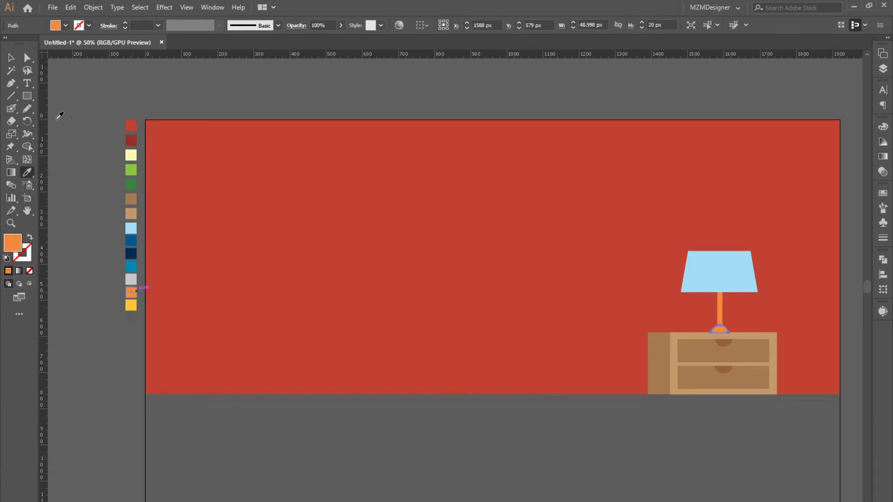
{"action": "left_click", "coordinate": [715, 272]}
{"action": "left_click_drag", "start_coordinate": [652, 305], "coordinate": [518, 315]}
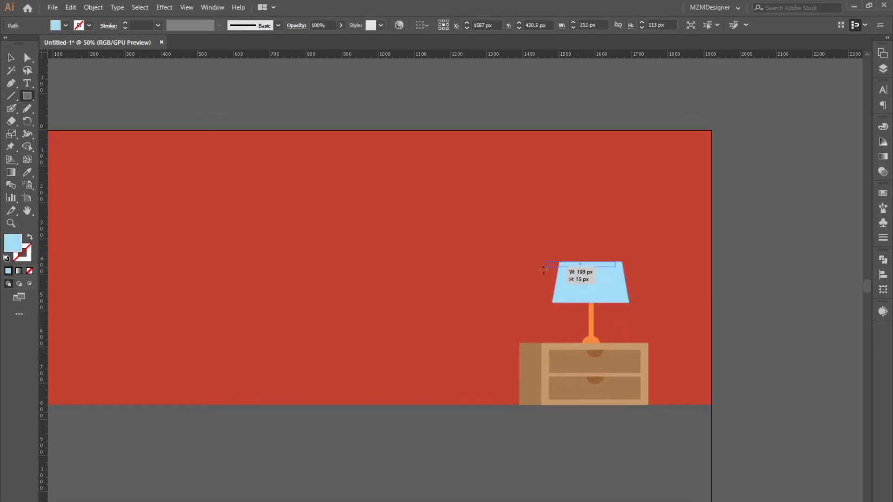
- Draw two thin strips across the lampshade and bring the shade in front of them
{"action": "left_click_drag", "start_coordinate": [590, 271], "coordinate": [549, 275]}
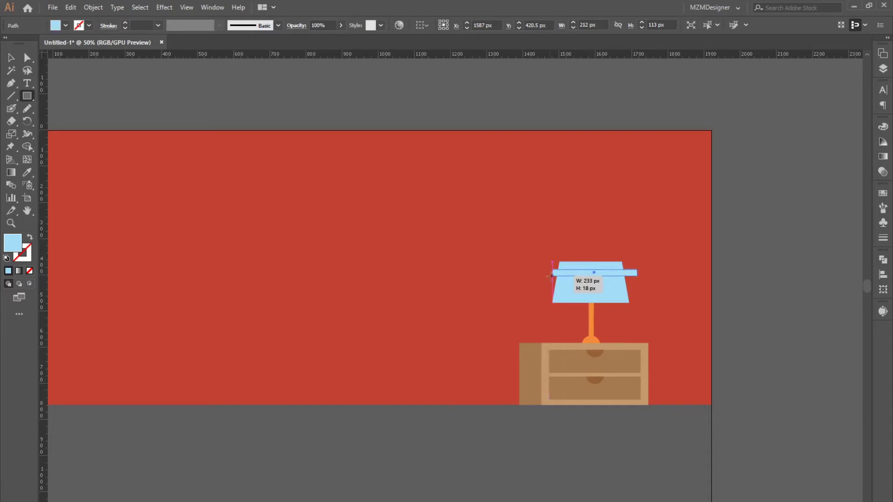
{"action": "key", "text": "v"}
{"action": "key", "text": "ctrl+equal"}
{"action": "left_click_drag", "start_coordinate": [484, 295], "coordinate": [470, 313]}
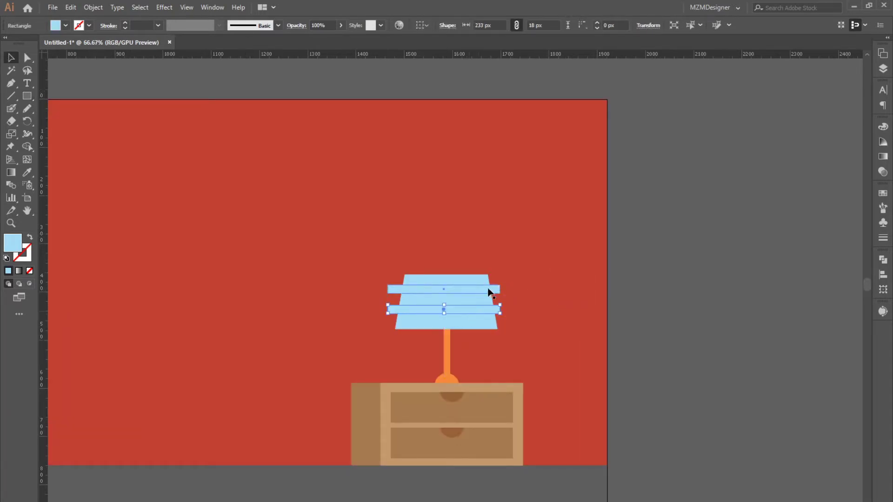
{"action": "left_click", "coordinate": [489, 290], "text": "shift"}
{"action": "left_click", "coordinate": [483, 297], "text": "shift"}
{"action": "left_click", "coordinate": [476, 320]}
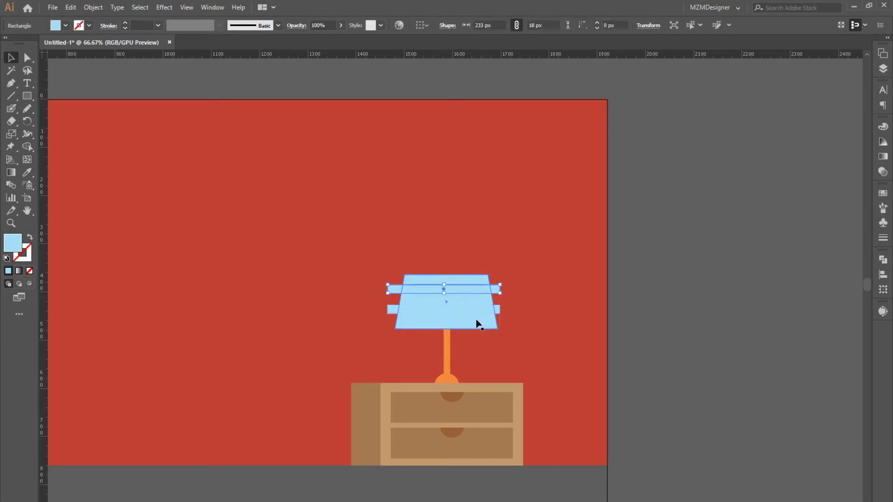
{"action": "key", "text": "ctrl+shift+bracketright"}
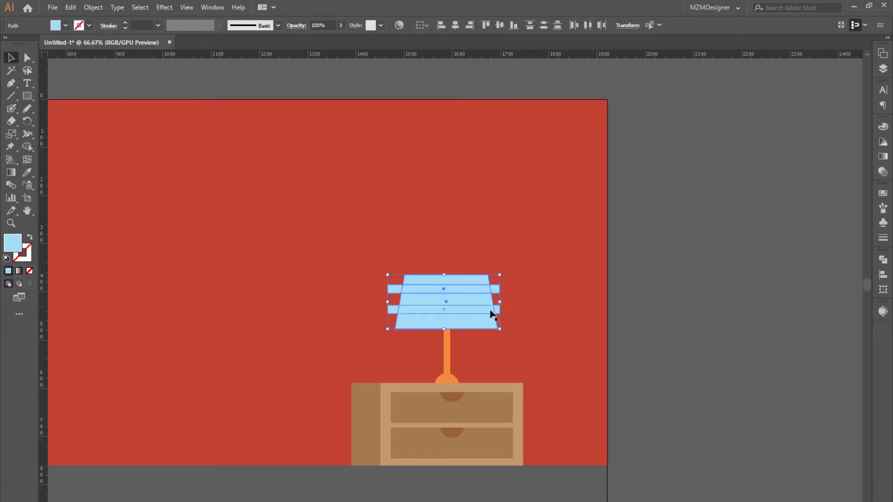
- Divide the lampshade along the strips with Pathfinder and ungroup the pieces
{"action": "left_click", "coordinate": [882, 259]}
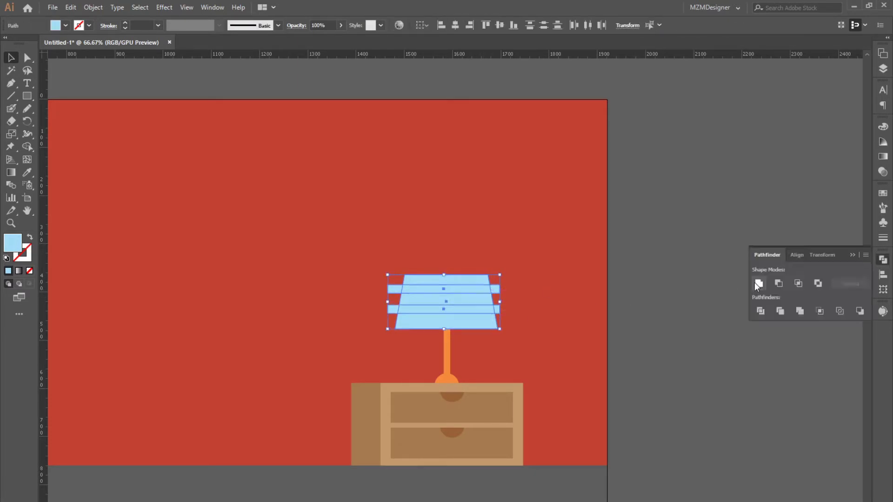
{"action": "left_click", "coordinate": [760, 310]}
{"action": "right_click", "coordinate": [466, 295]}
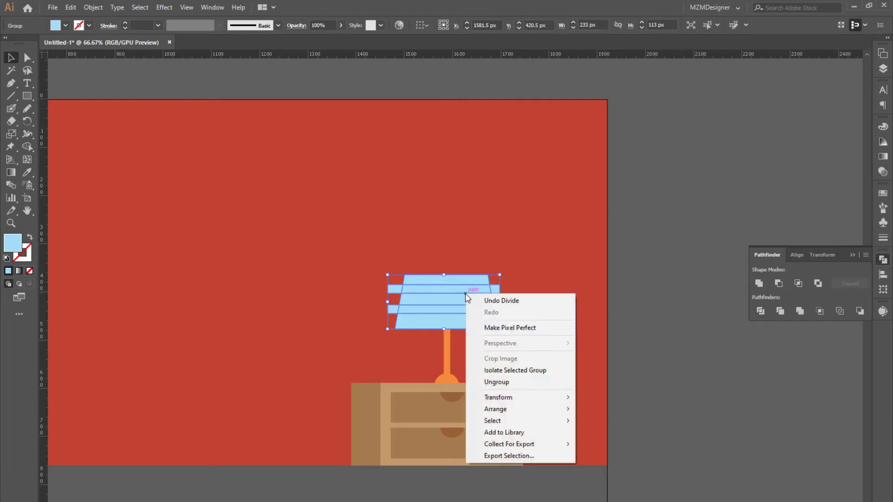
{"action": "left_click", "coordinate": [504, 384]}
- Delete the leftover strip pieces overhanging the sides of the shade
{"action": "left_click", "coordinate": [498, 292]}
{"action": "key", "text": "Delete"}
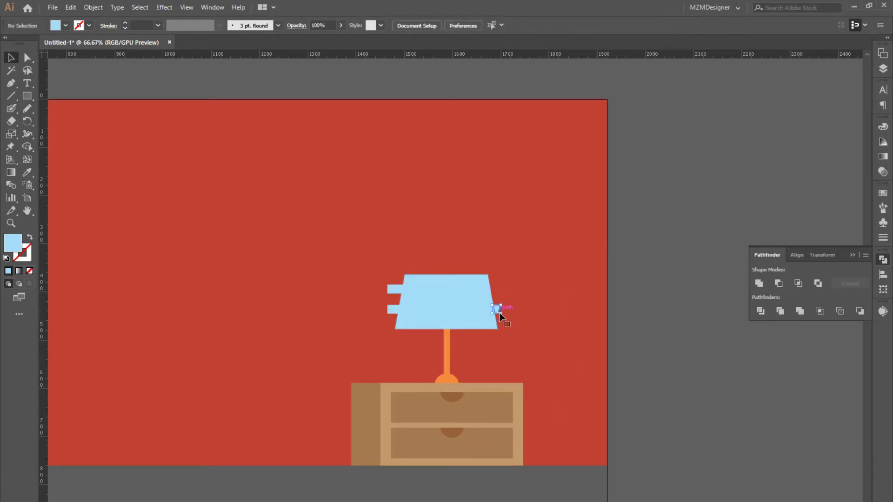
{"action": "key", "text": "Delete"}
{"action": "left_click", "coordinate": [393, 309]}
{"action": "key", "text": "Delete"}
{"action": "left_click", "coordinate": [393, 289]}
{"action": "key", "text": "Delete"}
{"action": "left_click", "coordinate": [427, 289]}
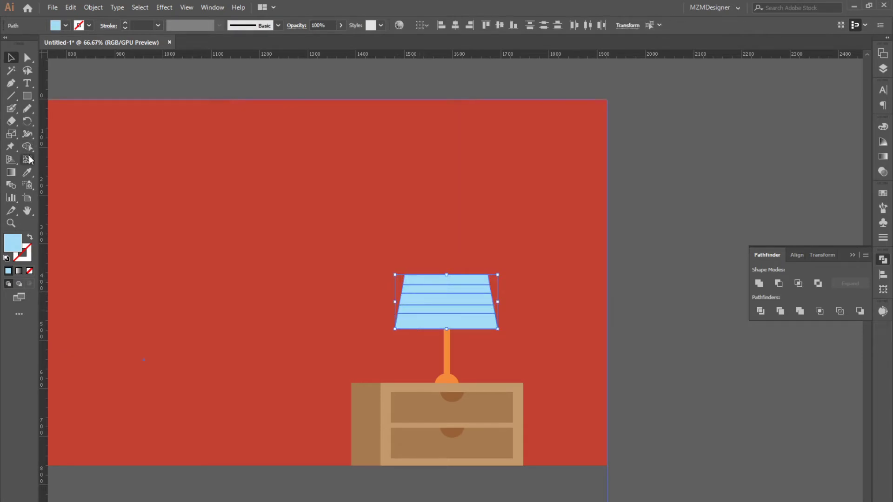
- Fill the thin stripes white, then recolour them pale blue CAF0FF
{"action": "left_click", "coordinate": [28, 160]}
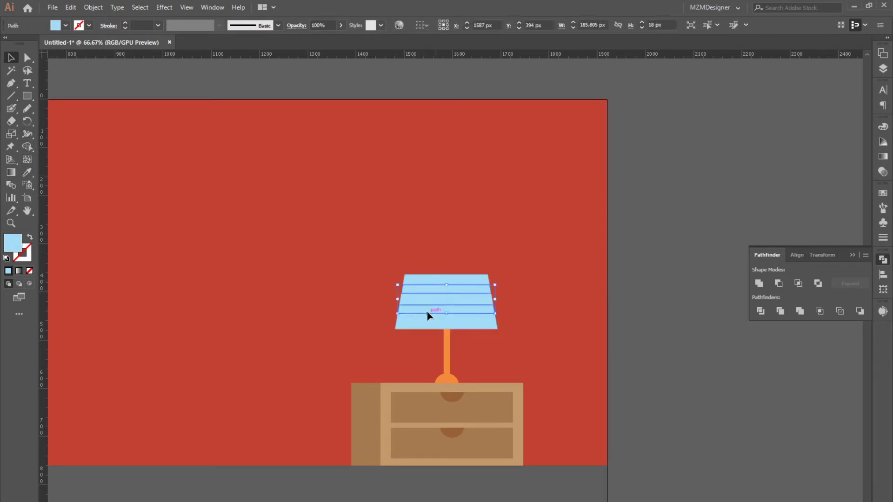
{"action": "double_click", "coordinate": [13, 242]}
{"action": "type", "text": "FFFFFF"}
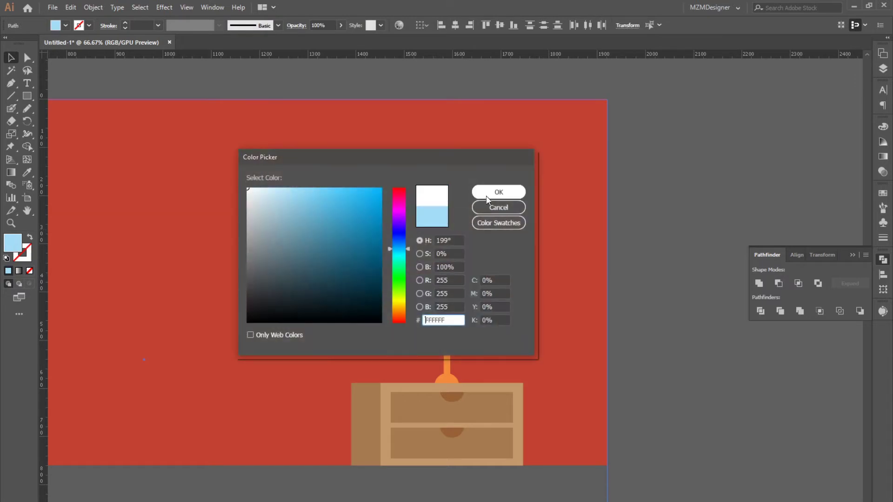
{"action": "left_click", "coordinate": [498, 192]}
{"action": "left_click", "coordinate": [434, 309]}
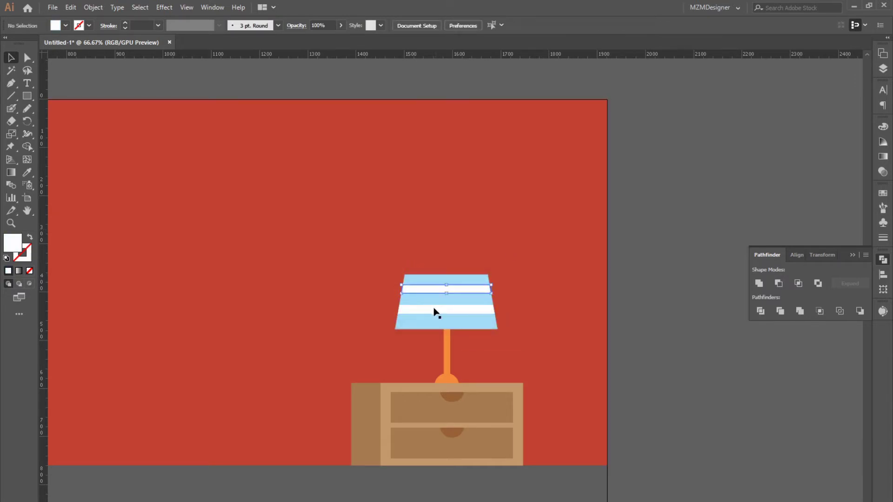
{"action": "double_click", "coordinate": [12, 242]}
{"action": "left_click_drag", "start_coordinate": [379, 166], "coordinate": [246, 112]}
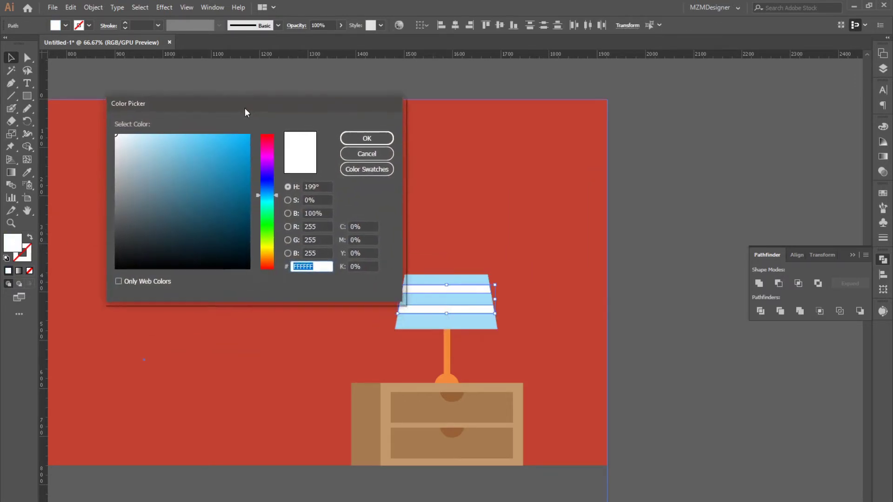
{"action": "left_click_drag", "start_coordinate": [117, 135], "coordinate": [144, 132]}
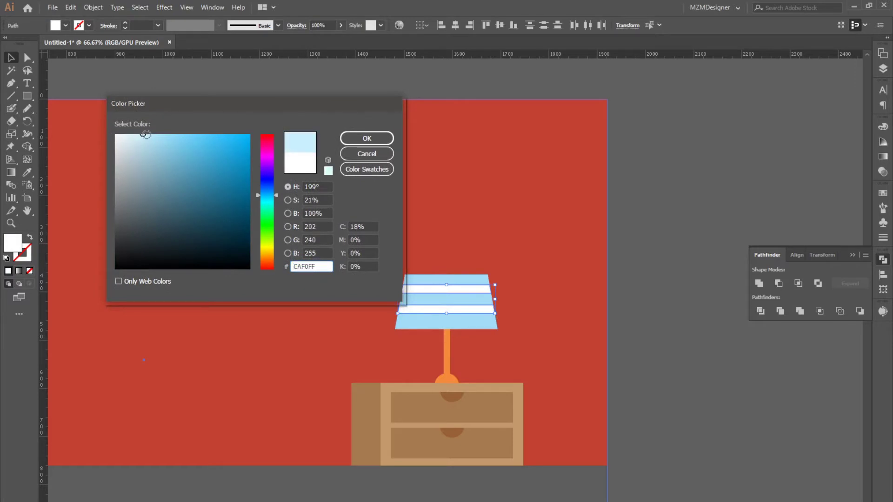
{"action": "left_click", "coordinate": [344, 139]}
- Try a lighter blue on the stripes, discard it, and select the lampshade bands
{"action": "left_click", "coordinate": [281, 92]}
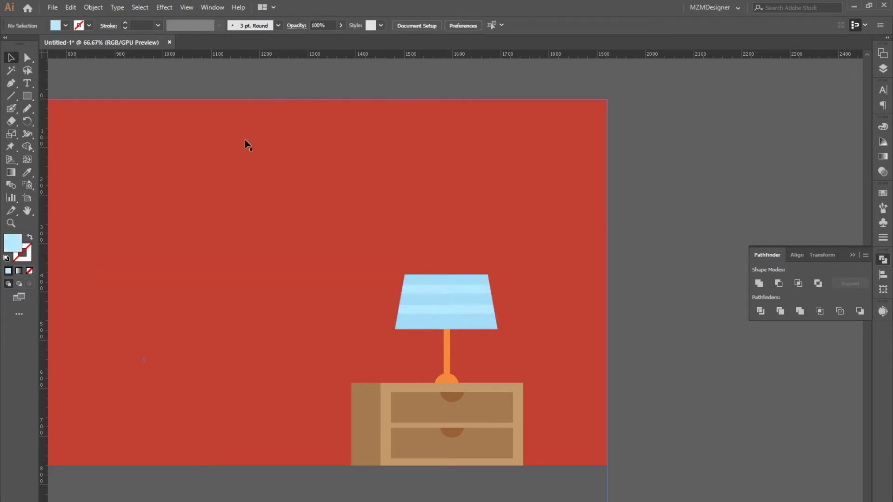
{"action": "left_click", "coordinate": [442, 309]}
{"action": "double_click", "coordinate": [13, 242]}
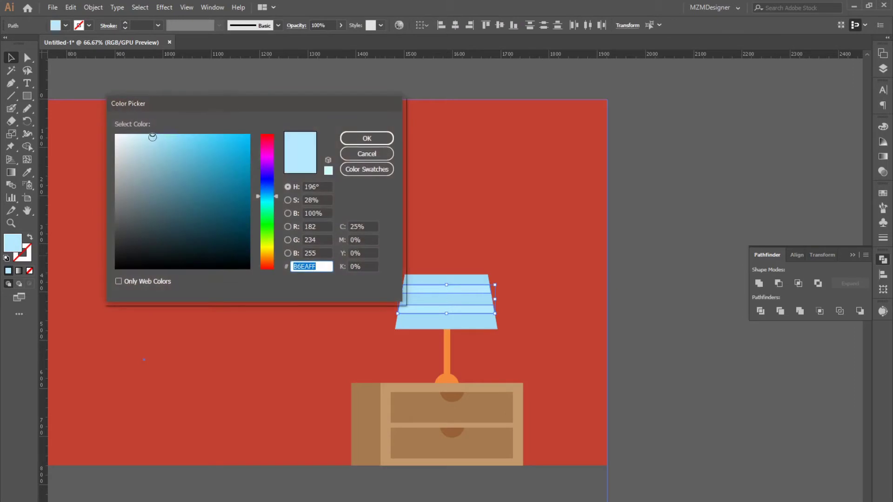
{"action": "left_click", "coordinate": [141, 133]}
{"action": "left_click", "coordinate": [349, 154]}
{"action": "left_click", "coordinate": [351, 289]}
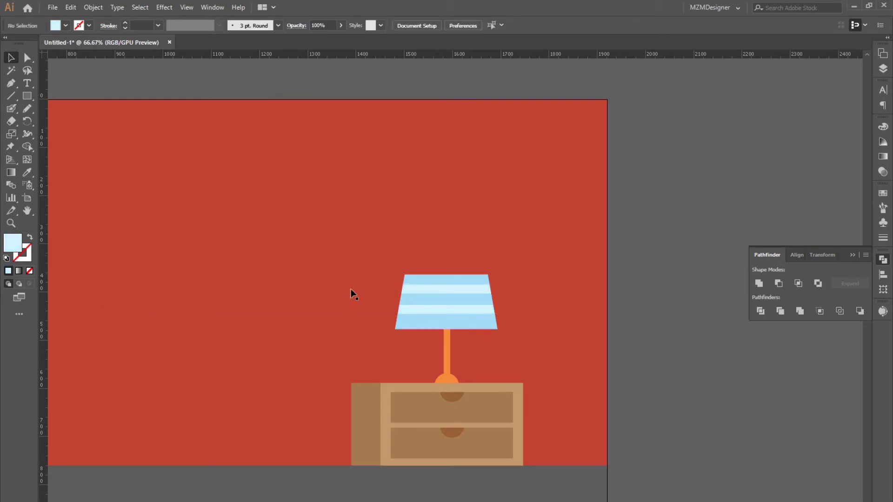
{"action": "left_click", "coordinate": [453, 285]}
{"action": "left_click", "coordinate": [452, 320]}
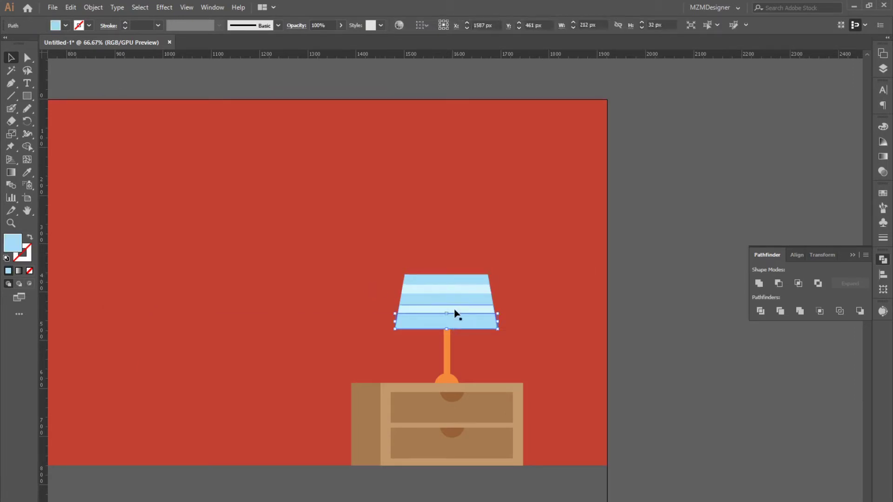
- Narrow the bottom lampshade band and merge the orange stem and base with Shape Builder
{"action": "left_click", "coordinate": [458, 303]}
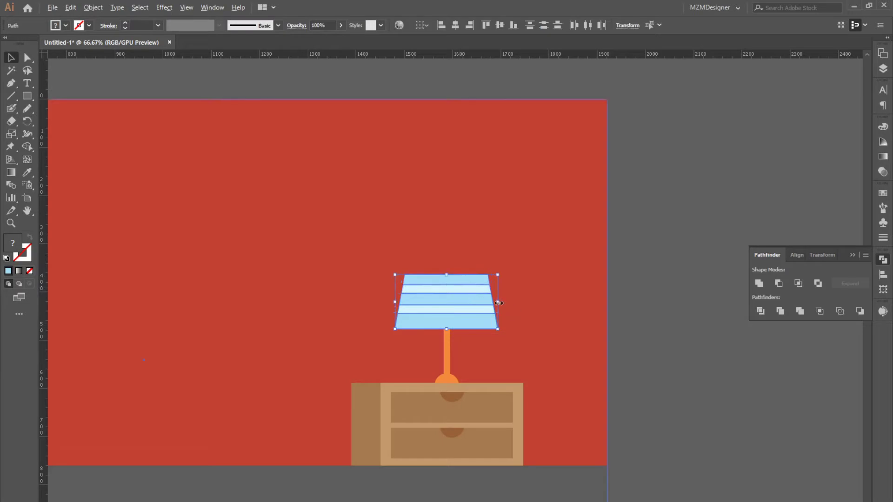
{"action": "left_click_drag", "start_coordinate": [498, 307], "coordinate": [489, 302]}
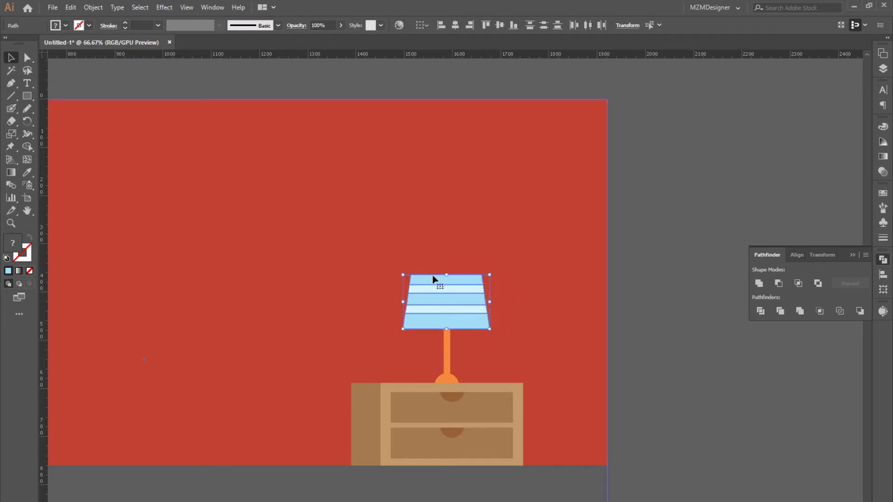
{"action": "left_click", "coordinate": [449, 365]}
{"action": "key", "text": "shift+m"}
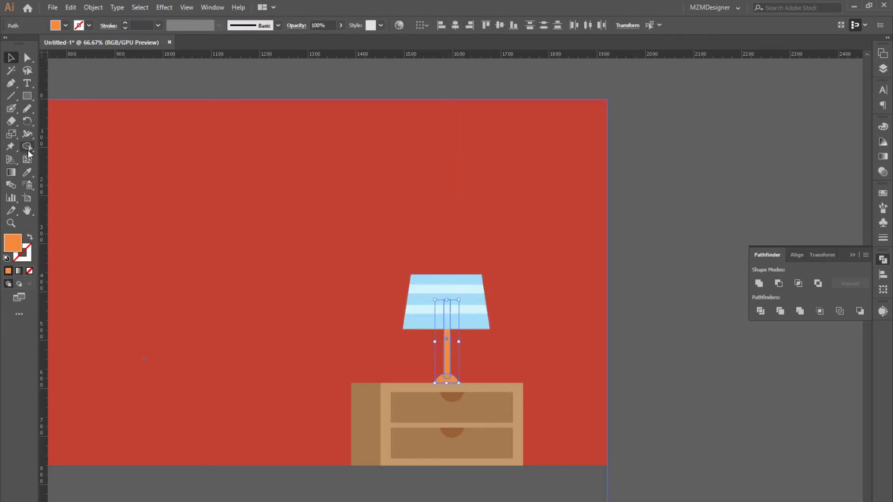
{"action": "left_click_drag", "start_coordinate": [446, 378], "coordinate": [447, 380]}
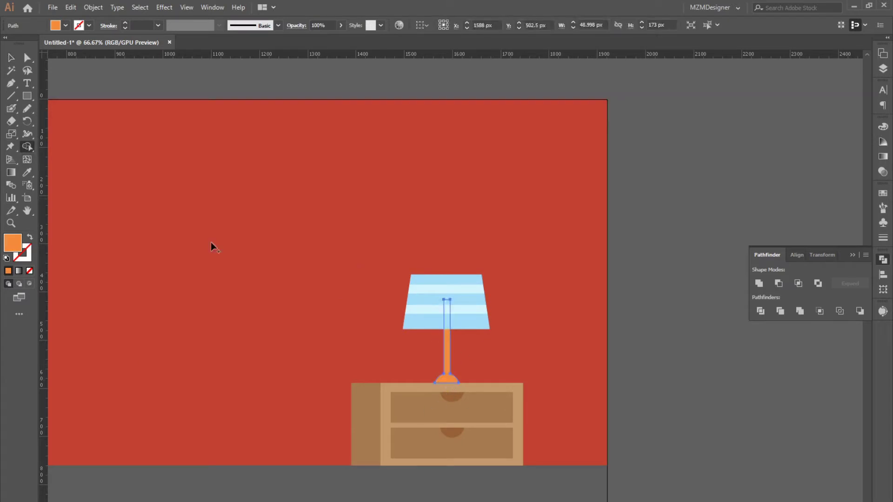
- Slim the merged lamp stem and draw a thin 3 × 53 px cord rectangle
{"action": "key", "text": "v"}
{"action": "left_click", "coordinate": [633, 315]}
{"action": "left_click", "coordinate": [445, 385]}
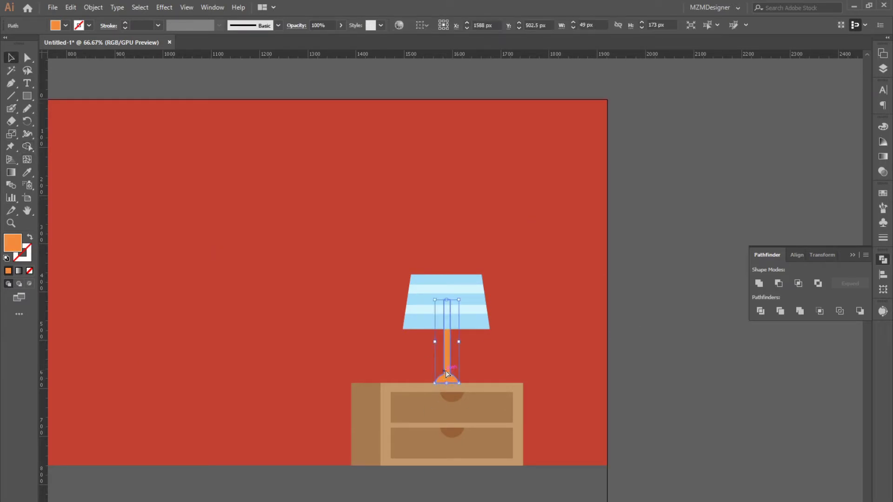
{"action": "key", "text": "ctrl+plus"}
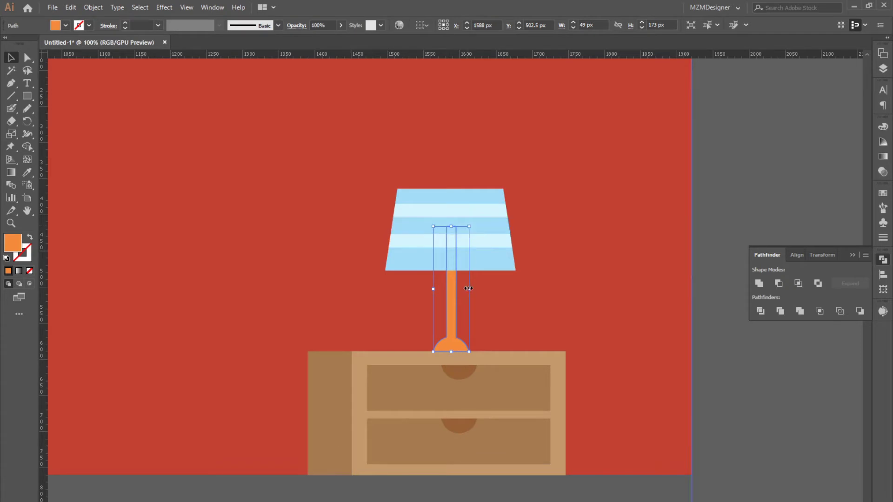
{"action": "left_click_drag", "start_coordinate": [468, 289], "coordinate": [465, 289]}
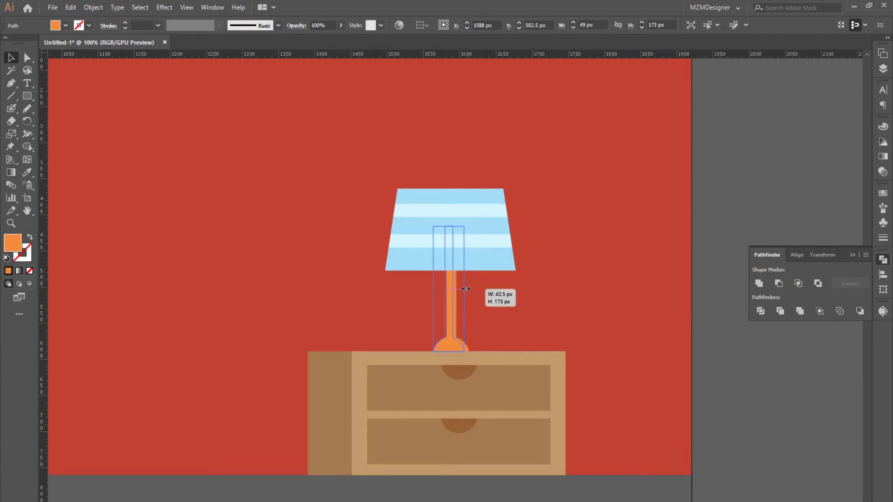
{"action": "left_click", "coordinate": [718, 255]}
{"action": "left_click_drag", "start_coordinate": [492, 260], "coordinate": [492, 297]}
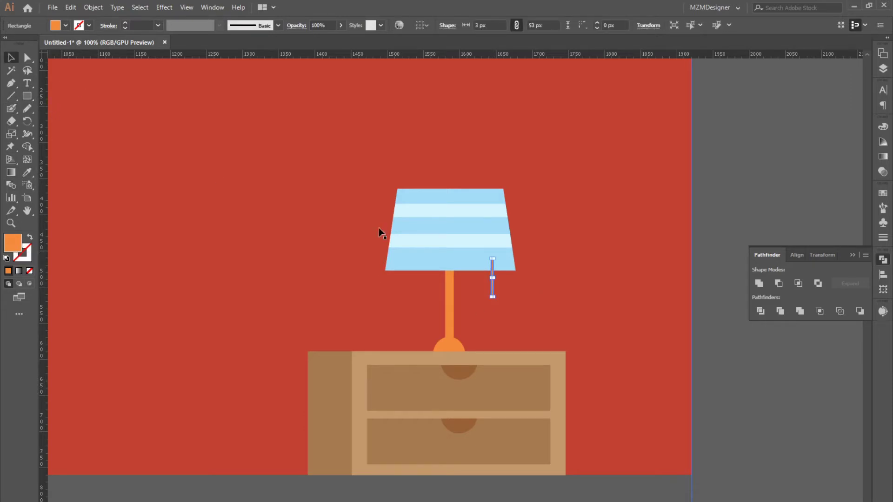
- Give the cord the lampshade's light blue and bring the bottom shade band in front
{"action": "left_click", "coordinate": [27, 172]}
{"action": "left_click", "coordinate": [486, 235]}
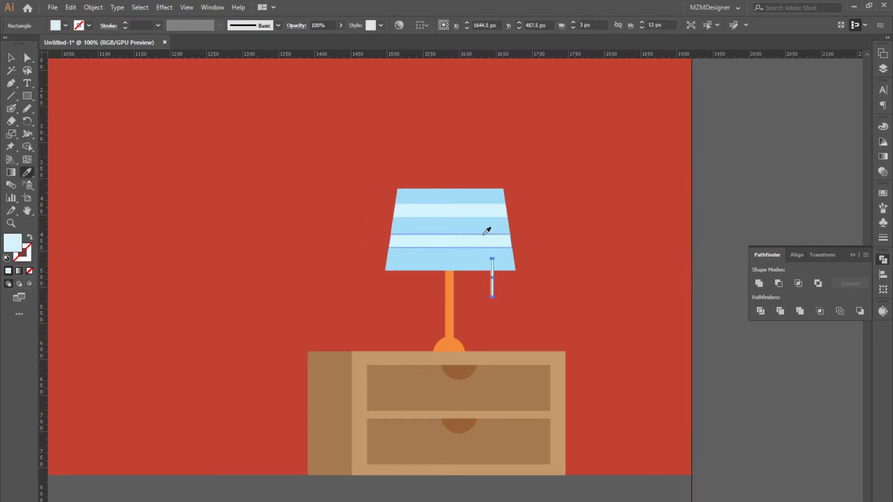
{"action": "left_click", "coordinate": [697, 230]}
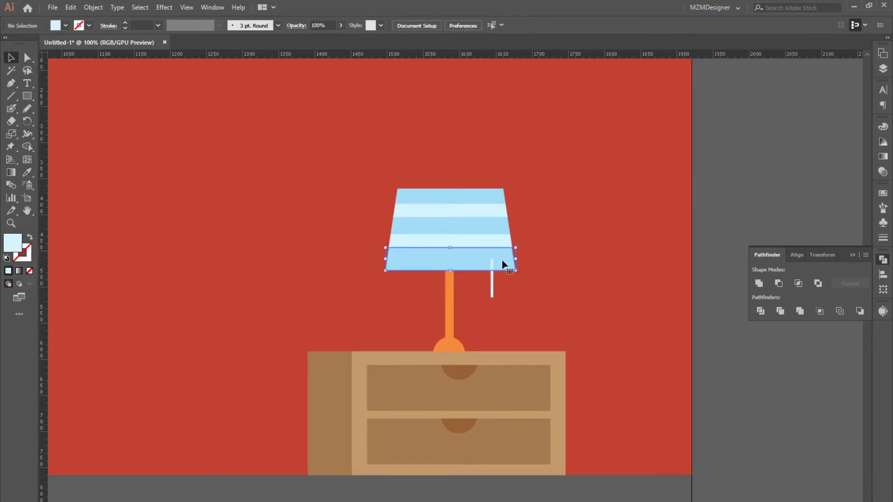
{"action": "right_click", "coordinate": [502, 264]}
{"action": "left_click", "coordinate": [654, 428]}
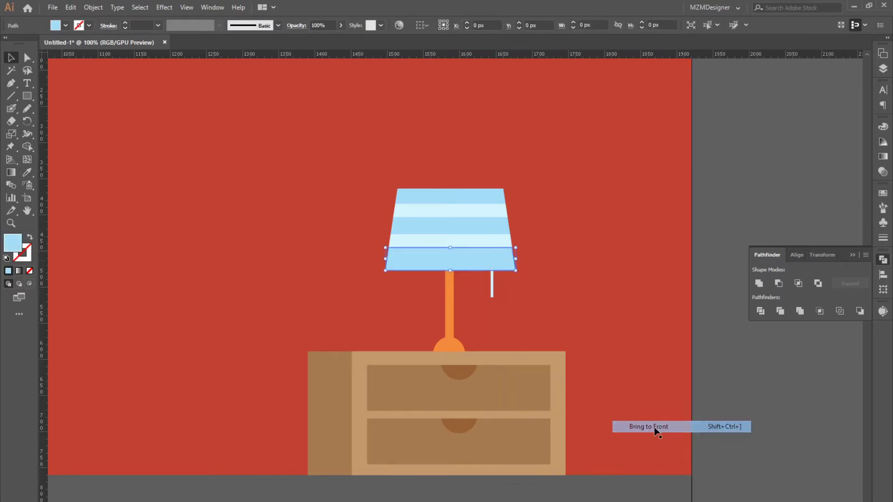
- Draw a small circle at the cord's end, centred under the cord
{"action": "left_click_drag", "start_coordinate": [27, 96], "coordinate": [79, 121]}
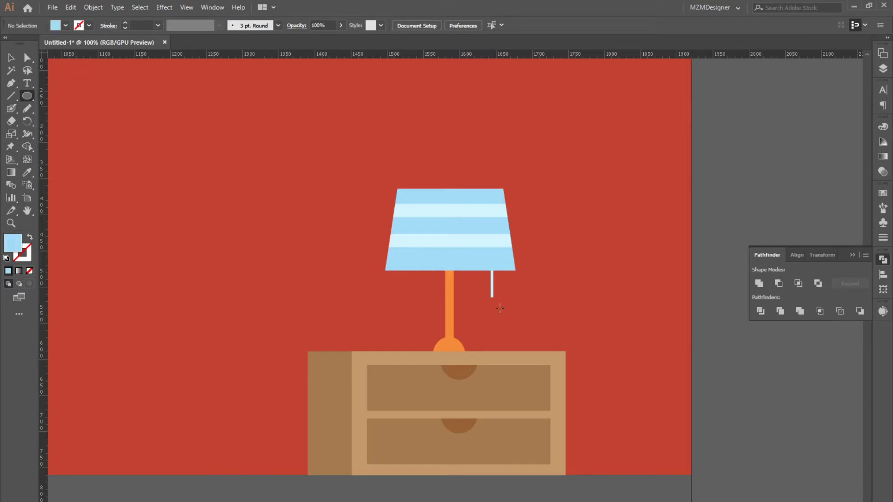
{"action": "left_click_drag", "start_coordinate": [492, 300], "coordinate": [487, 298]}
{"action": "key", "text": "v"}
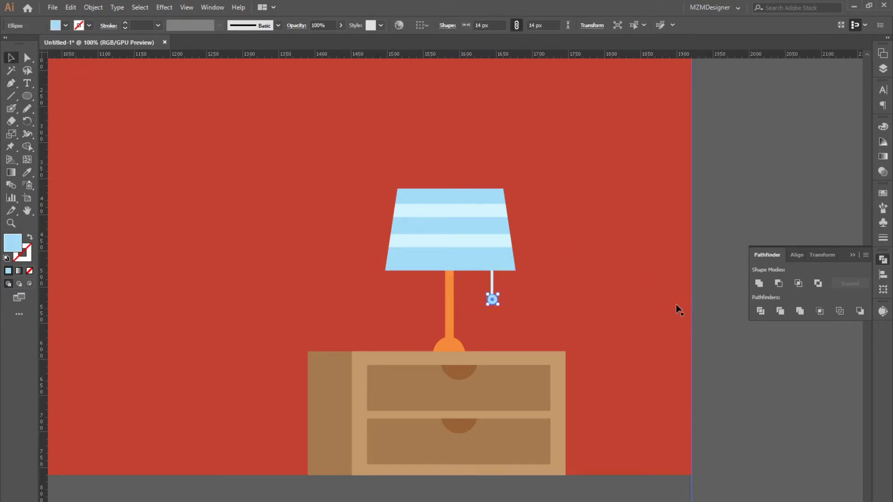
{"action": "key", "text": "ctrl+plus"}
{"action": "key", "text": "ctrl+plus"}
{"action": "key", "text": "ctrl+plus"}
{"action": "key", "text": "ctrl+plus"}
{"action": "left_click_drag", "start_coordinate": [618, 339], "coordinate": [609, 329]}
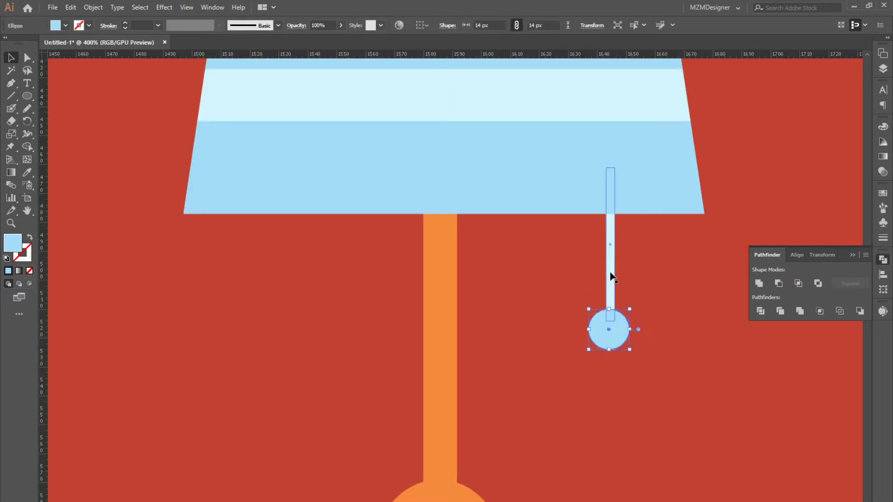
- Thin the cord to a fine line and shrink the bead to 8 × 8 px
{"action": "left_click", "coordinate": [607, 243]}
{"action": "left_click_drag", "start_coordinate": [608, 243], "coordinate": [616, 342]}
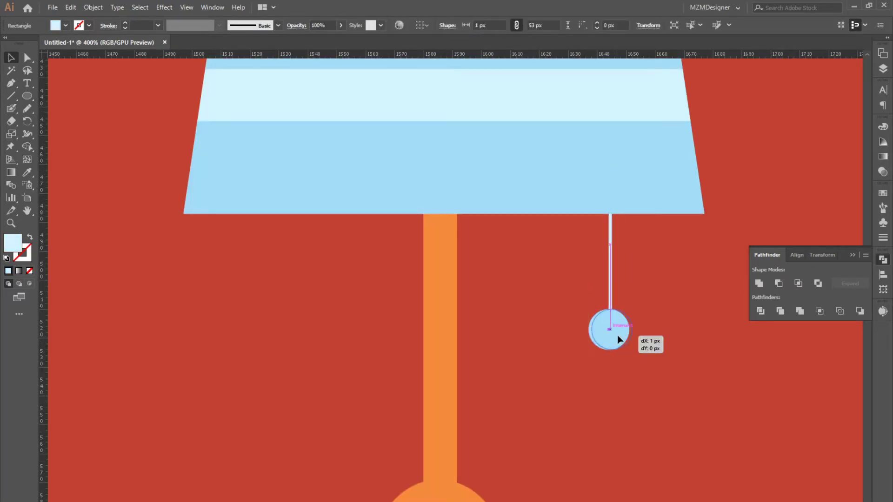
{"action": "left_click_drag", "start_coordinate": [632, 308], "coordinate": [623, 317]}
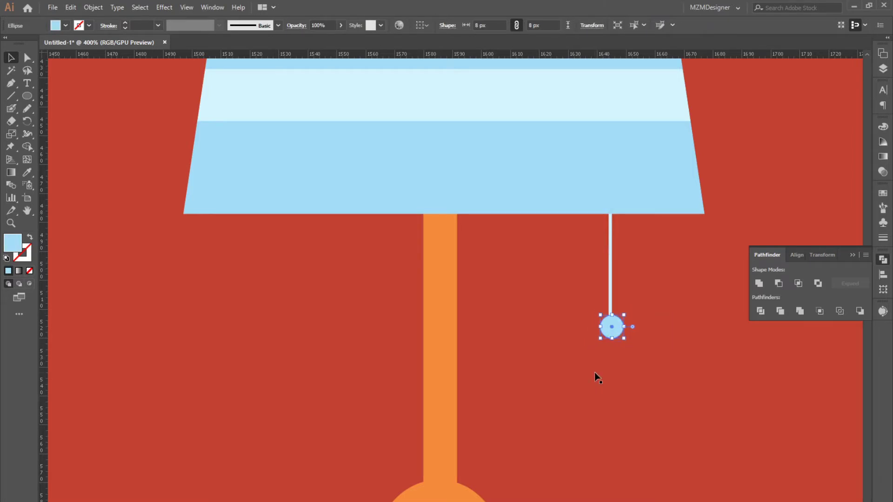
{"action": "left_click", "coordinate": [714, 362]}
{"action": "scroll", "coordinate": [690, 306], "scroll_direction": "down", "scroll_amount": 8}
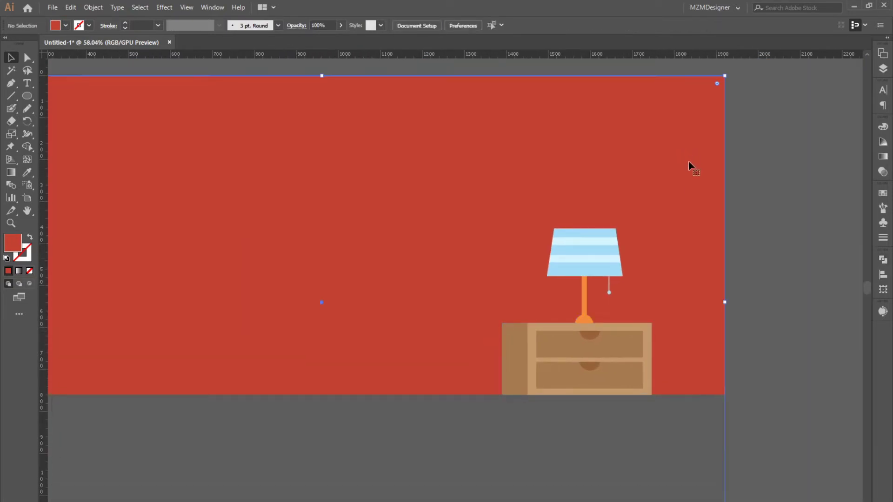
- Lock the red wall background shapes with Object > Lock > Selection
{"action": "right_click", "coordinate": [689, 167]}
{"action": "left_click", "coordinate": [687, 149]}
{"action": "key", "text": "ctrl+a"}
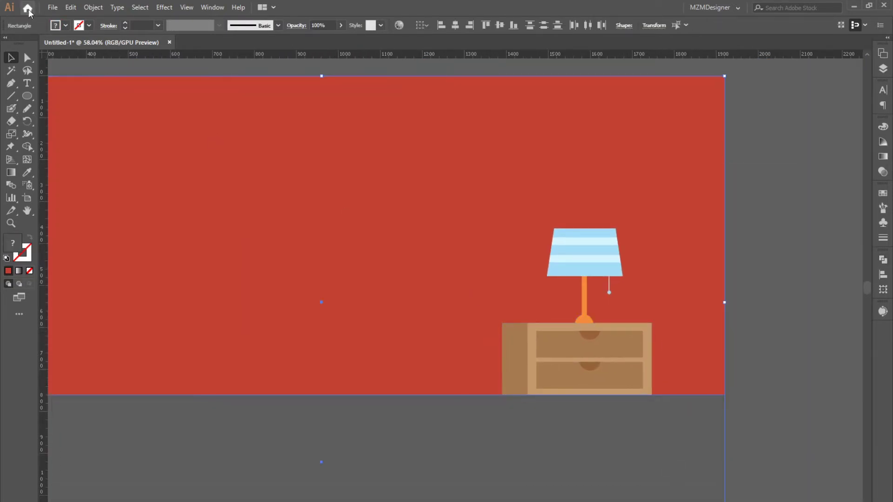
{"action": "left_click", "coordinate": [139, 7]}
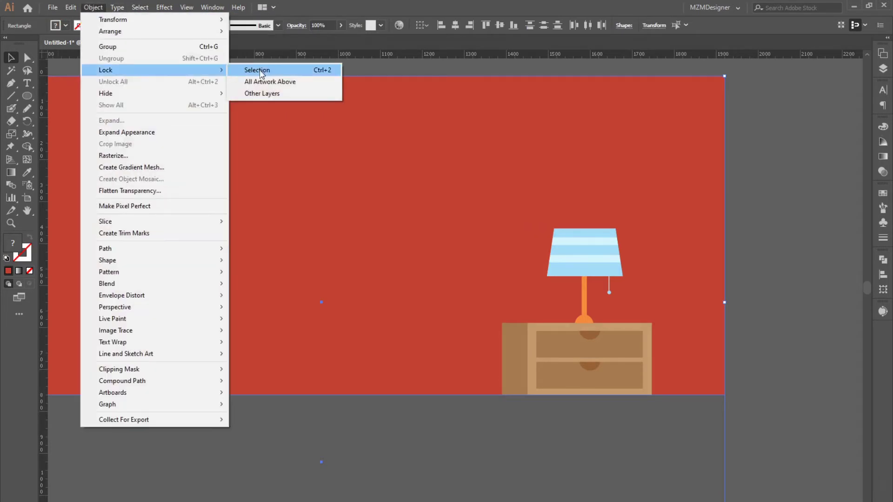
{"action": "left_click", "coordinate": [254, 70]}
- Select the cord's bead and fill it yellow from the swatches
{"action": "key", "text": "ctrl+plus"}
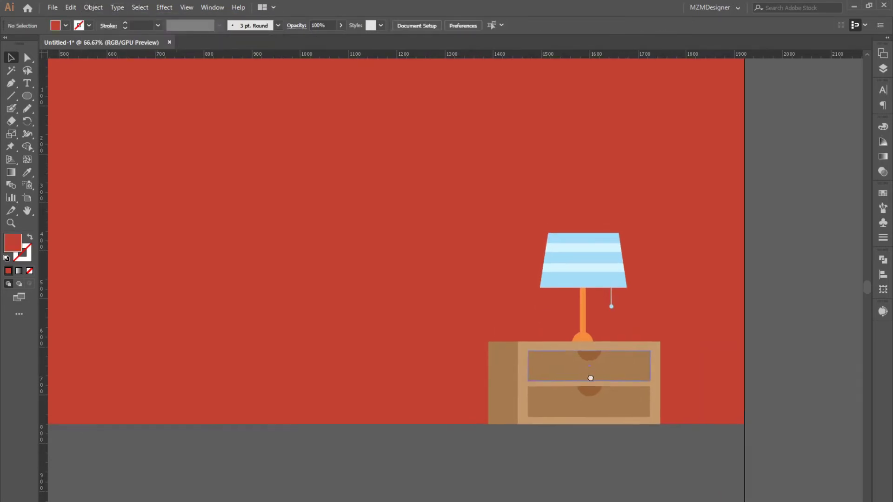
{"action": "left_click_drag", "start_coordinate": [614, 308], "coordinate": [610, 305]}
{"action": "key", "text": "ctrl+plus"}
{"action": "key", "text": "ctrl+plus"}
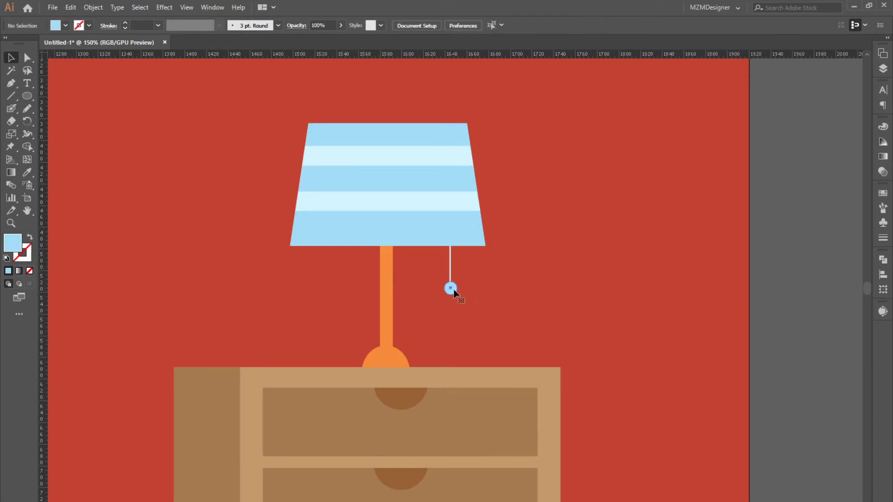
{"action": "left_click", "coordinate": [451, 288]}
{"action": "key", "text": "ctrl+minus"}
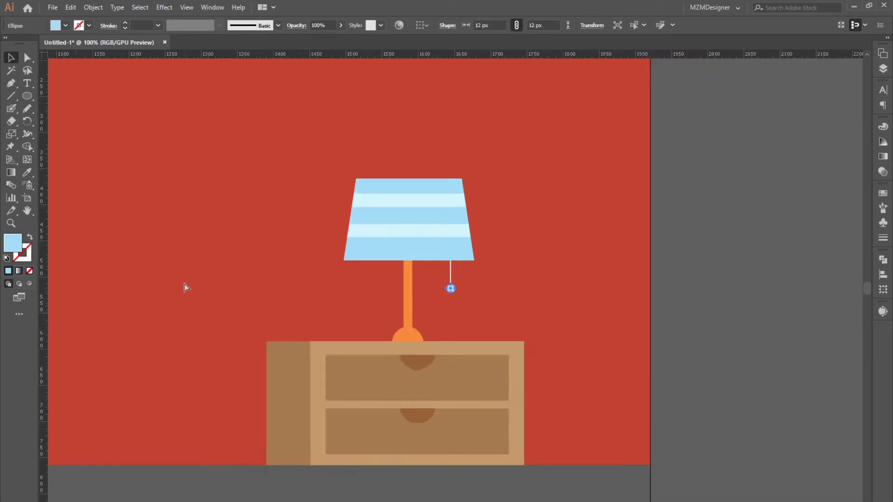
{"action": "key", "text": "ctrl+minus"}
{"action": "key", "text": "ctrl+minus"}
{"action": "left_click_drag", "start_coordinate": [587, 314], "coordinate": [640, 308]}
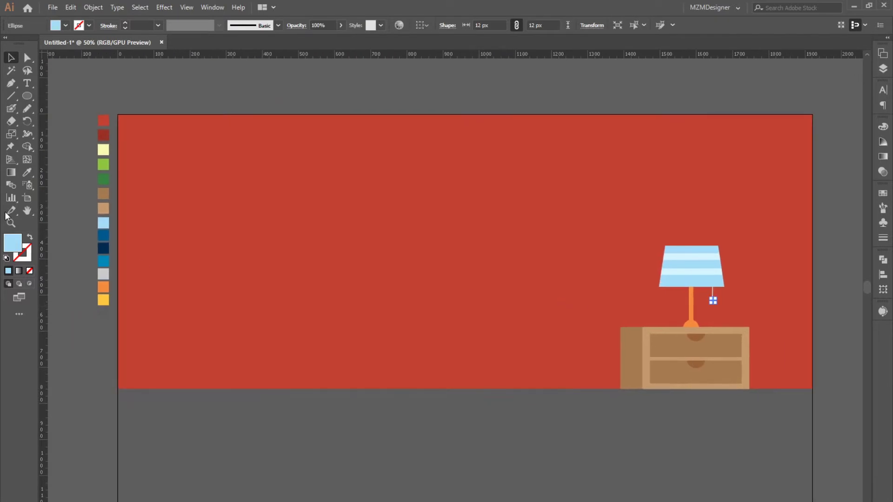
{"action": "left_click", "coordinate": [11, 57]}
{"action": "left_click", "coordinate": [674, 85]}
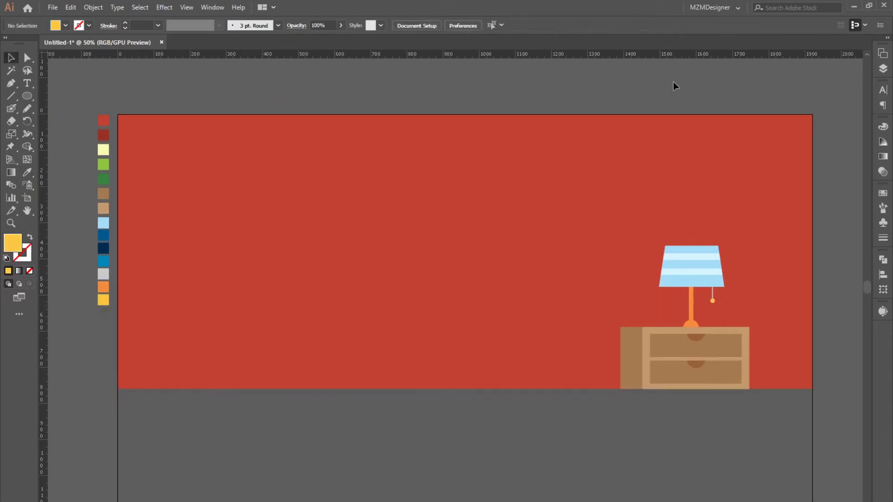
{"action": "scroll", "coordinate": [660, 251], "scroll_direction": "up", "scroll_amount": 1}
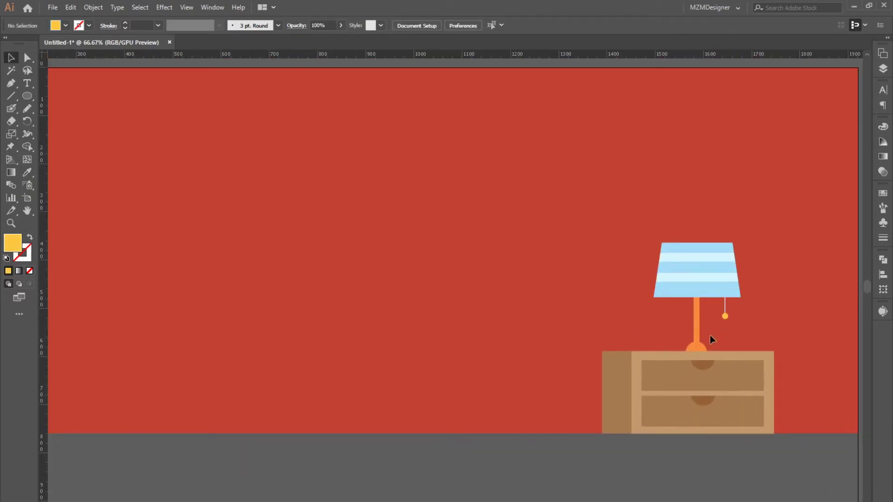
- Scale the lamp and nightstand down to 314 × 349 px and rest them on the floor
{"action": "scroll", "coordinate": [727, 297], "scroll_direction": "down", "scroll_amount": 1}
{"action": "left_click_drag", "start_coordinate": [655, 326], "coordinate": [569, 396]}
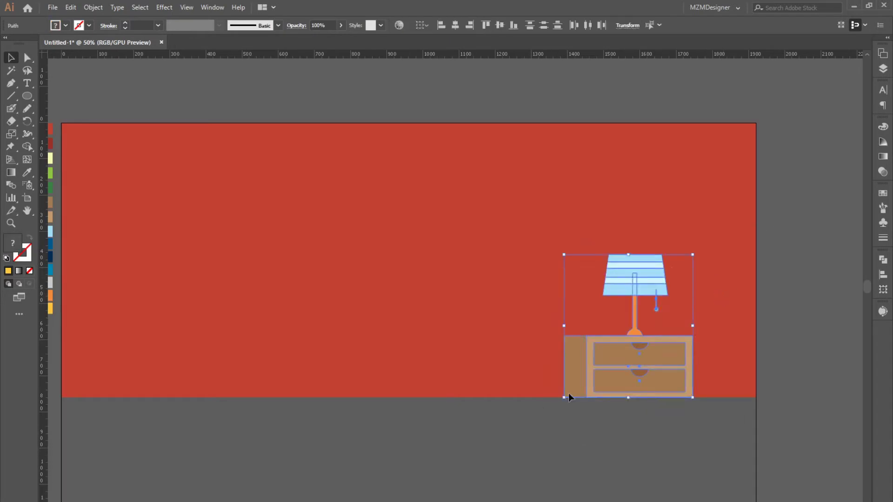
{"action": "left_click", "coordinate": [664, 269]}
{"action": "left_click", "coordinate": [644, 277]}
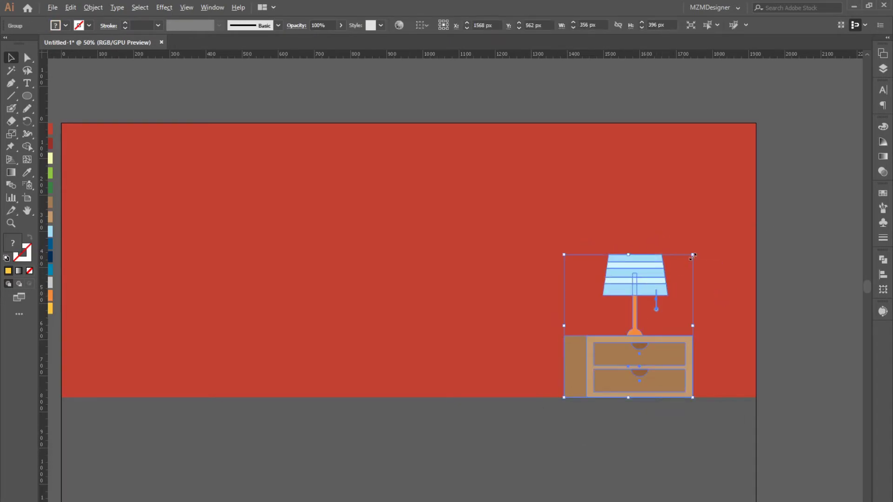
{"action": "left_click_drag", "start_coordinate": [692, 254], "coordinate": [682, 260]}
{"action": "left_click_drag", "start_coordinate": [621, 375], "coordinate": [610, 383]}
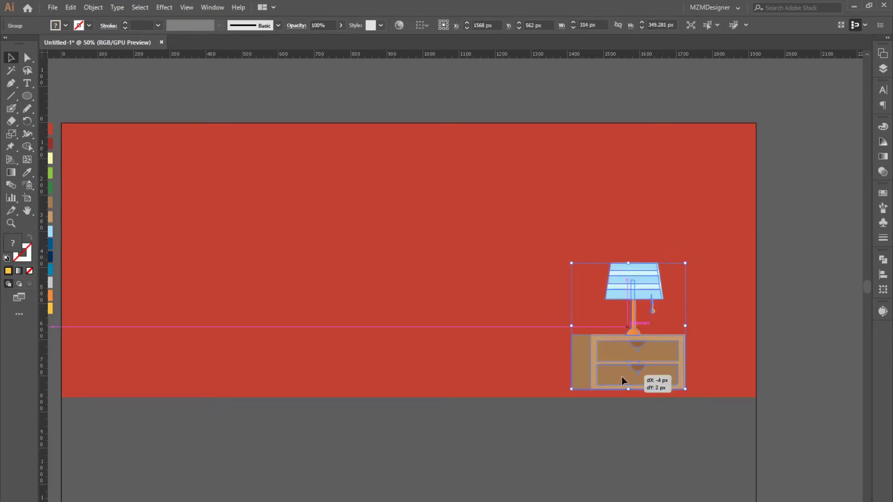
{"action": "left_click", "coordinate": [557, 419]}
- Draw a long thin 341 × 15 px shelf bar above the nightstand
{"action": "scroll", "coordinate": [590, 313], "scroll_direction": "left", "scroll_amount": 3}
{"action": "scroll", "coordinate": [581, 307], "scroll_direction": "down", "scroll_amount": 1}
{"action": "scroll", "coordinate": [581, 307], "scroll_direction": "right", "scroll_amount": 2}
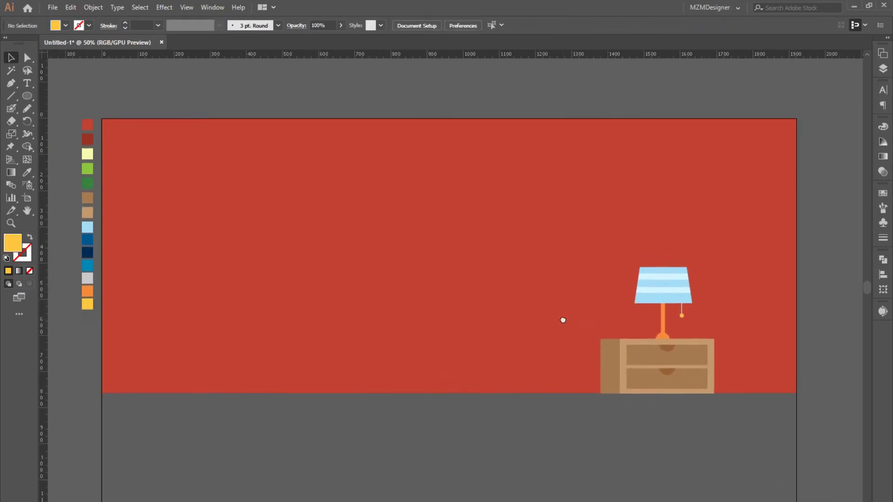
{"action": "left_click_drag", "start_coordinate": [27, 96], "coordinate": [65, 93]}
{"action": "mouse_move", "coordinate": [706, 181]}
{"action": "left_mouse_down"}
{"action": "mouse_move", "coordinate": [592, 186]}
{"action": "mouse_move", "coordinate": [630, 185]}
{"action": "mouse_move", "coordinate": [631, 203]}
{"action": "mouse_move", "coordinate": [622, 204]}
{"action": "left_mouse_up"}
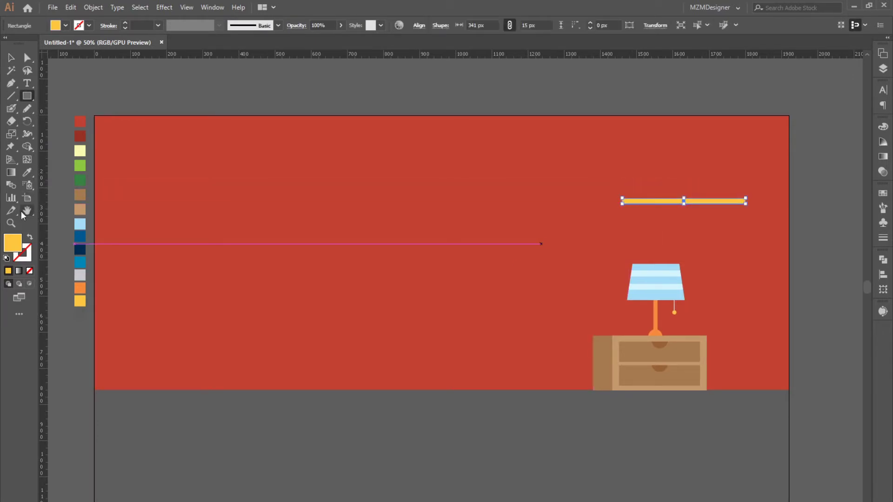
- Colour the shelf bar tan with the eyedropper
{"action": "left_click", "coordinate": [27, 173]}
{"action": "left_click", "coordinate": [80, 209]}
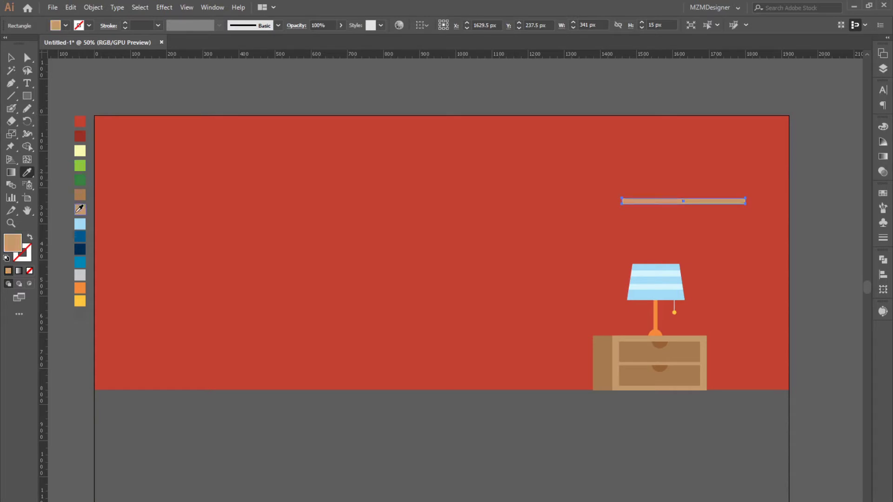
{"action": "left_click", "coordinate": [11, 58]}
{"action": "left_click", "coordinate": [674, 193]}
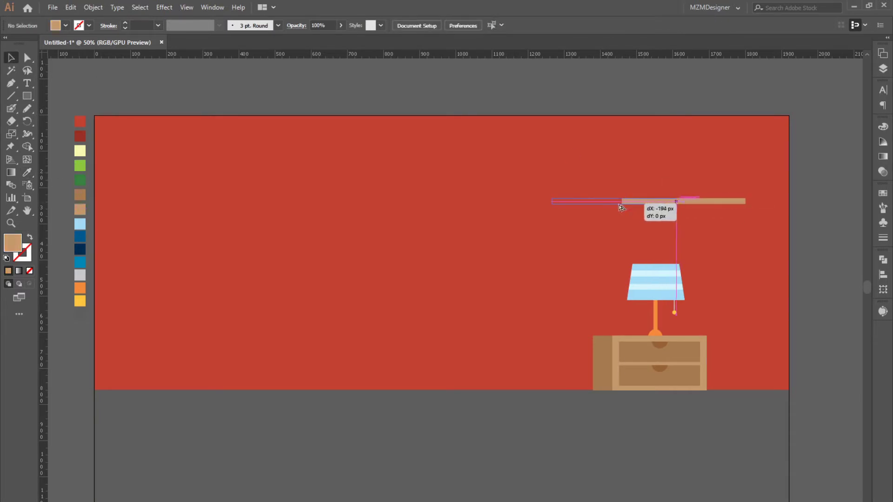
- Copy the tan bar over its left end, narrow it, and fill it darker tan
{"action": "left_click_drag", "start_coordinate": [650, 205], "coordinate": [606, 204]}
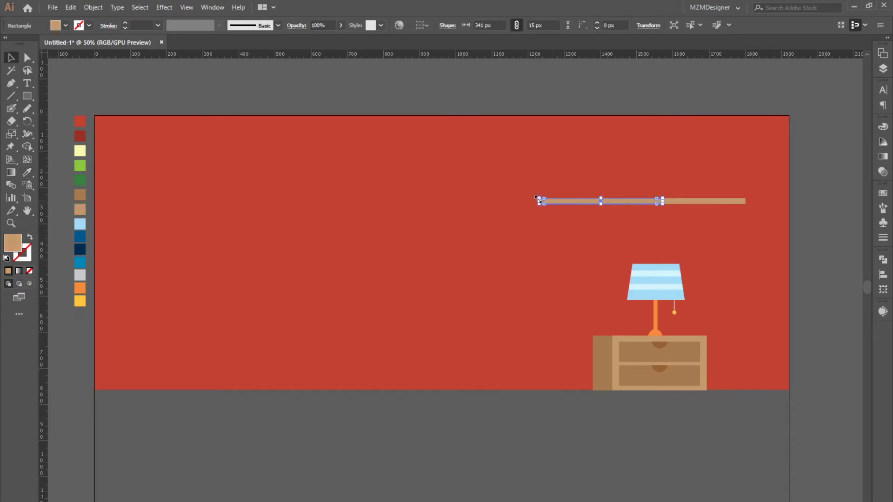
{"action": "key", "text": "ctrl+plus"}
{"action": "left_click_drag", "start_coordinate": [328, 294], "coordinate": [453, 295]}
{"action": "key", "text": "ctrl+minus"}
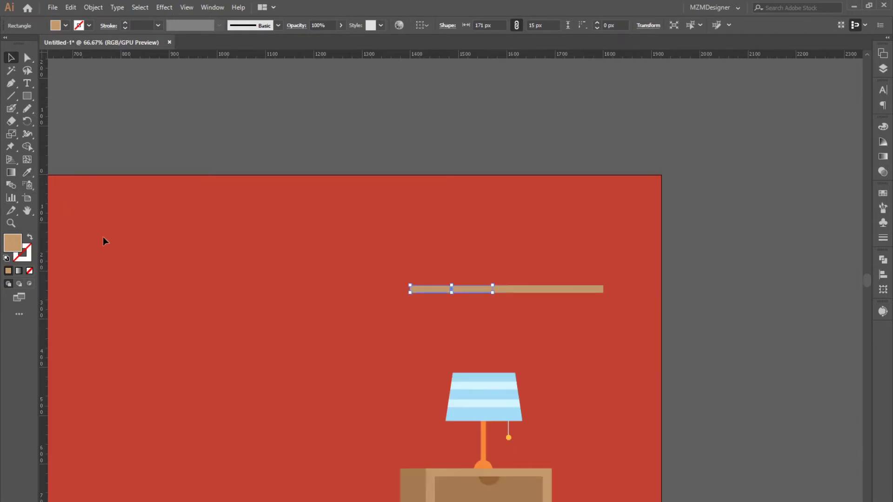
{"action": "scroll", "coordinate": [578, 263], "scroll_direction": "left", "scroll_amount": 5}
{"action": "scroll", "coordinate": [173, 237], "scroll_direction": "down", "scroll_amount": 2}
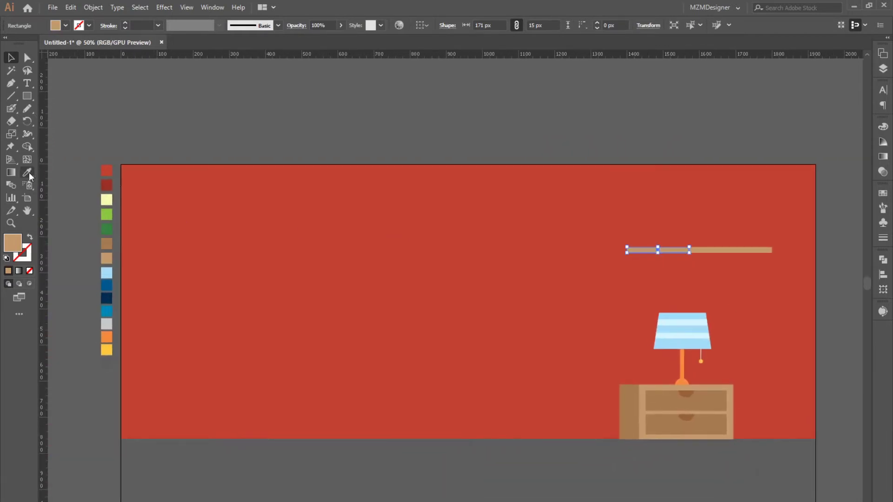
{"action": "left_click", "coordinate": [106, 243]}
{"action": "left_click", "coordinate": [475, 224]}
- Shorten the darker section from its right edge to 107 px
{"action": "key", "text": "ctrl+plus"}
{"action": "key", "text": "ctrl+plus"}
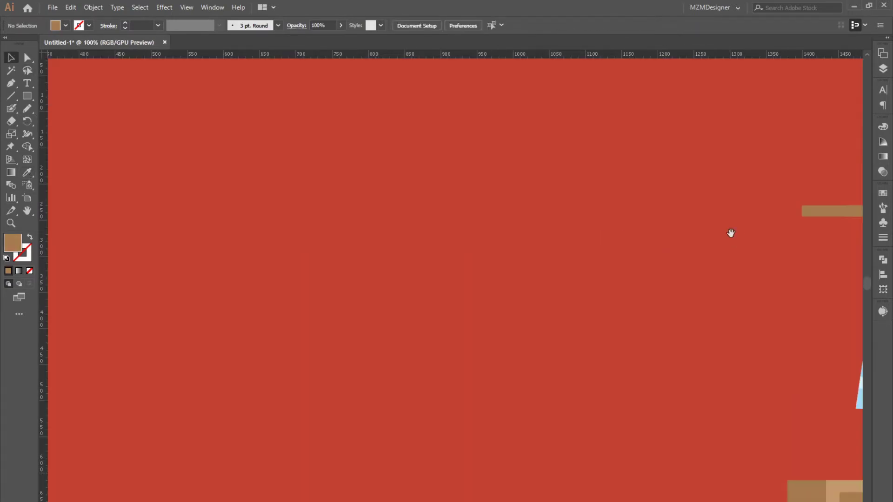
{"action": "left_click_drag", "start_coordinate": [731, 233], "coordinate": [314, 333]}
{"action": "left_click", "coordinate": [498, 311]}
{"action": "left_click_drag", "start_coordinate": [510, 316], "coordinate": [461, 310]}
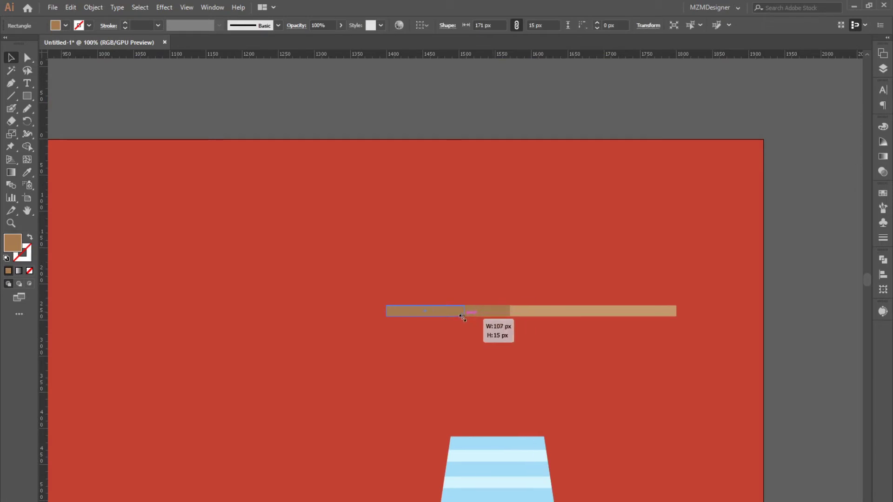
{"action": "left_click", "coordinate": [560, 118]}
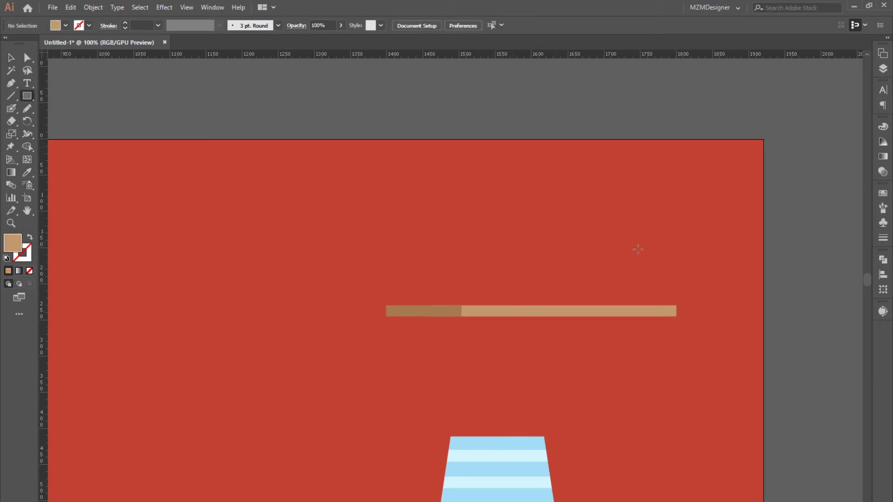
- Draw a tan rectangle above the shelf and a white (ffffff) copy above it
{"action": "left_click_drag", "start_coordinate": [649, 253], "coordinate": [542, 274]}
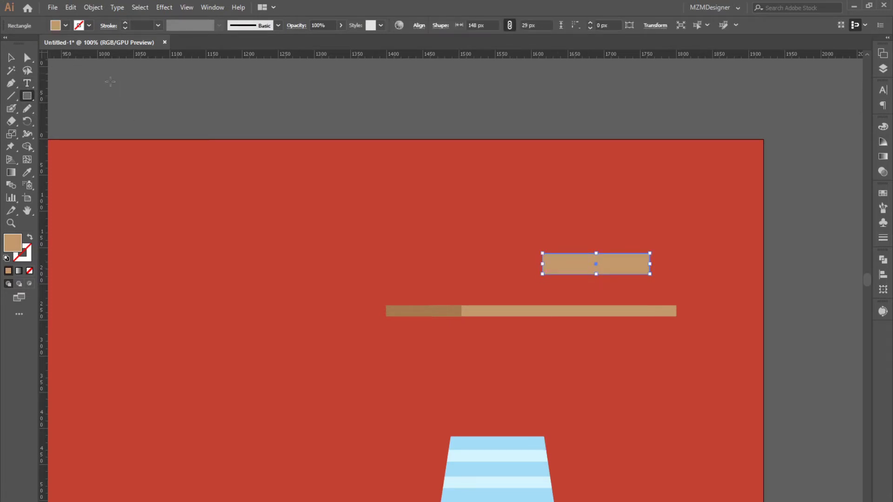
{"action": "left_click", "coordinate": [16, 58]}
{"action": "left_click_drag", "start_coordinate": [558, 255], "coordinate": [554, 216]}
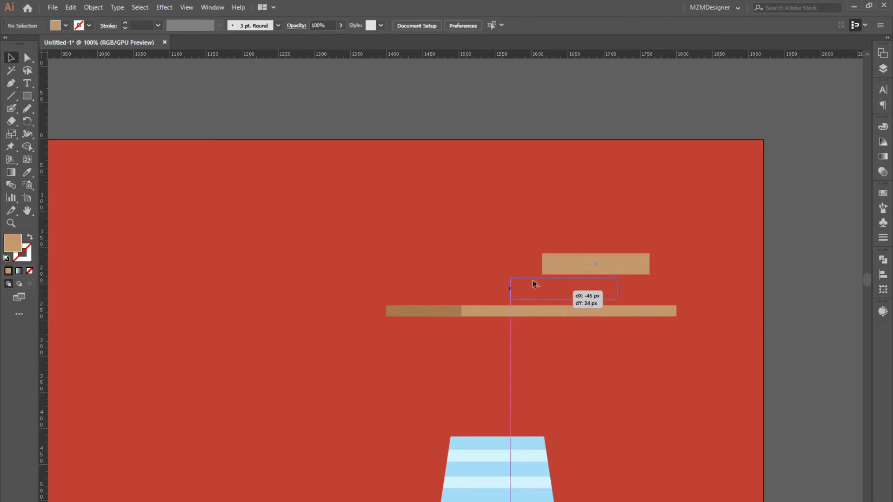
{"action": "double_click", "coordinate": [12, 242]}
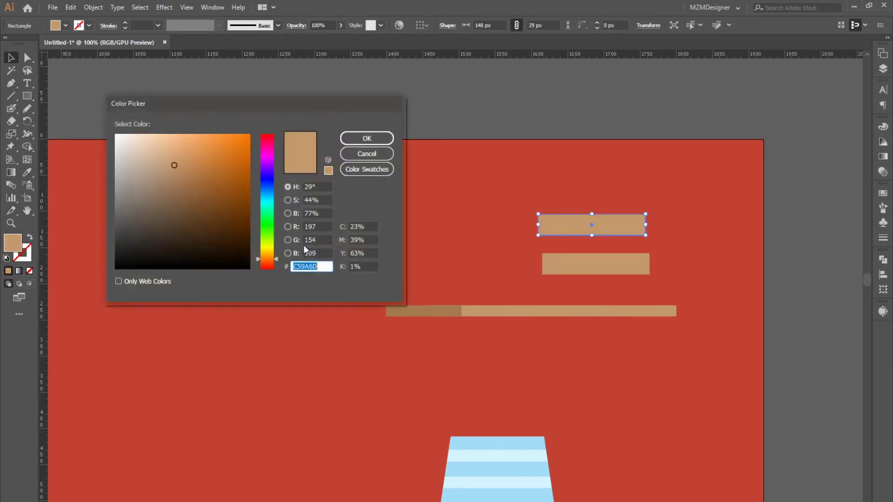
{"action": "type", "text": "ffffff"}
{"action": "key", "text": "Return"}
{"action": "mouse_move", "coordinate": [632, 228]}
{"action": "left_mouse_down"}
{"action": "mouse_move", "coordinate": [654, 228]}
{"action": "mouse_move", "coordinate": [663, 206]}
{"action": "left_mouse_up"}
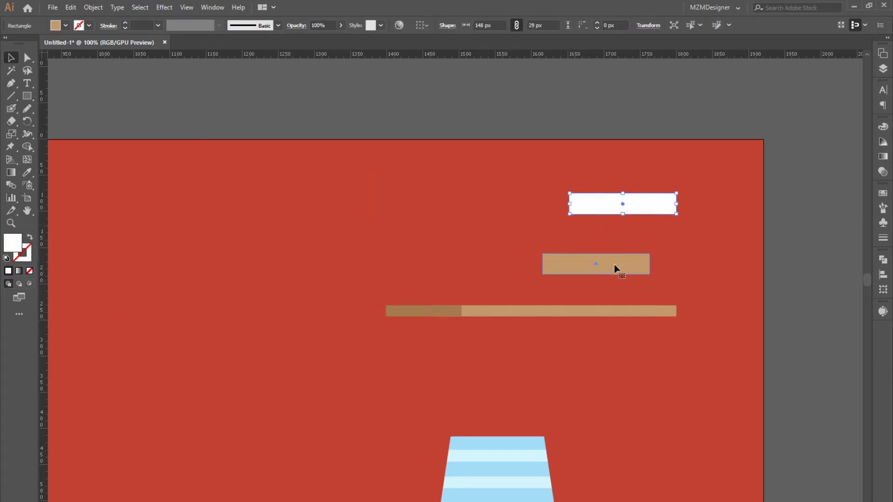
- Fully round the tan rectangle's left end and fit the white rectangle onto it
{"action": "key", "text": "ctrl+plus"}
{"action": "left_click", "coordinate": [27, 58]}
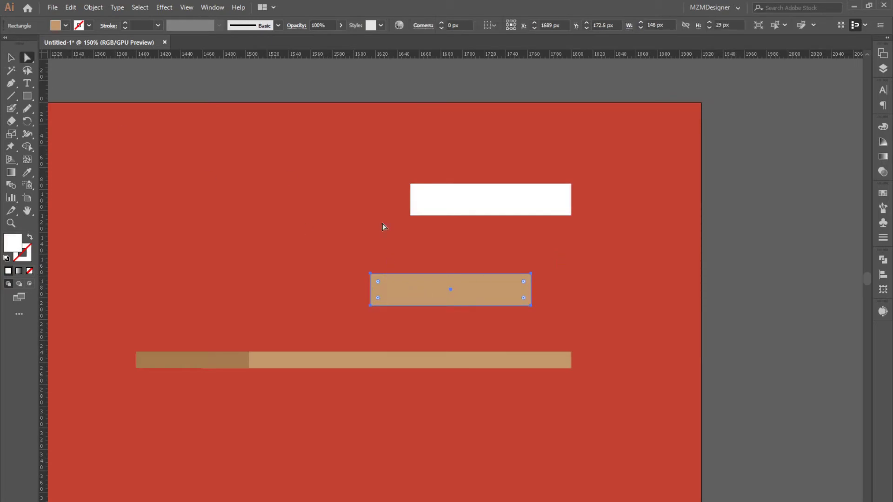
{"action": "mouse_move", "coordinate": [350, 323]}
{"action": "left_mouse_down"}
{"action": "mouse_move", "coordinate": [382, 267]}
{"action": "mouse_move", "coordinate": [398, 278]}
{"action": "left_mouse_up"}
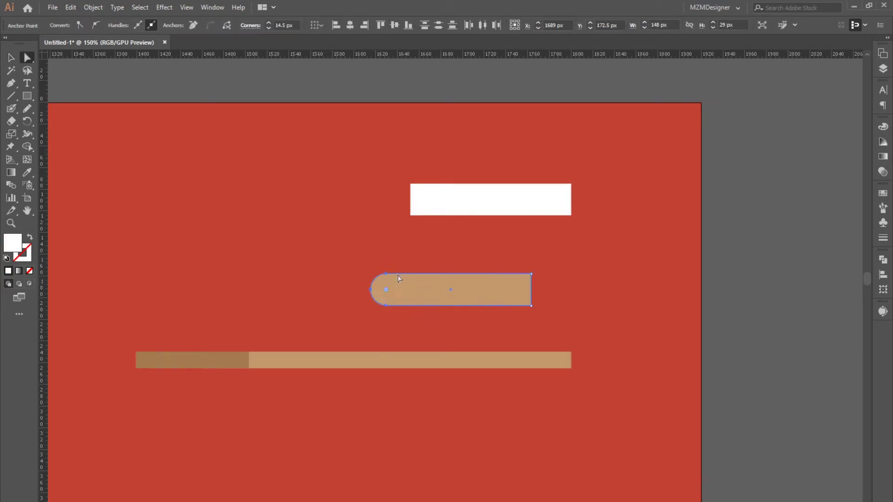
{"action": "left_click", "coordinate": [14, 61]}
{"action": "left_click_drag", "start_coordinate": [474, 191], "coordinate": [448, 279]}
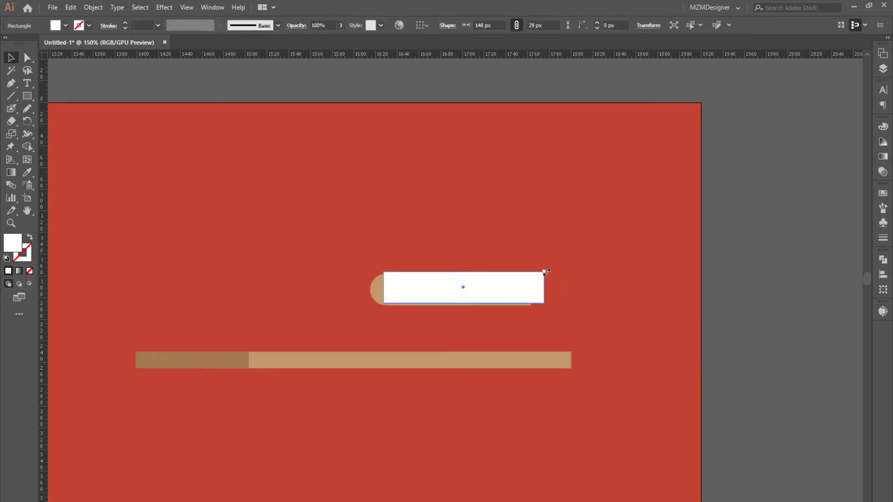
{"action": "left_click_drag", "start_coordinate": [545, 272], "coordinate": [507, 293]}
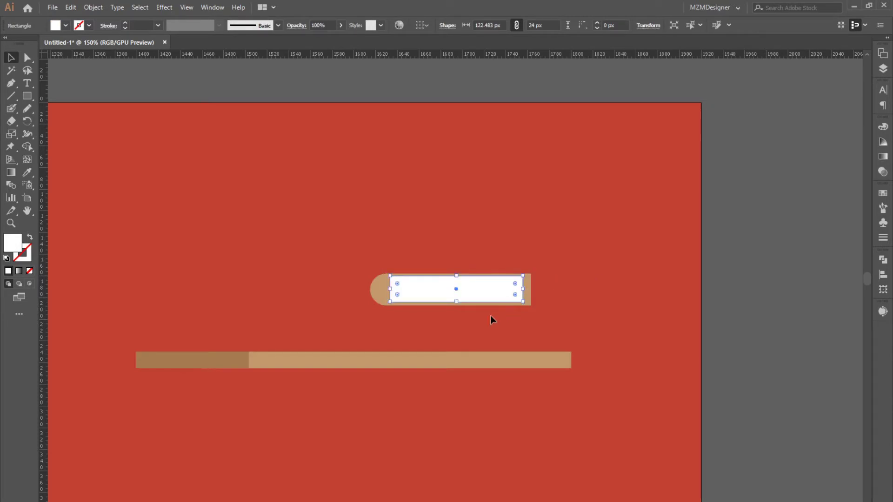
{"action": "key", "text": "Down"}
{"action": "key", "text": "Down"}
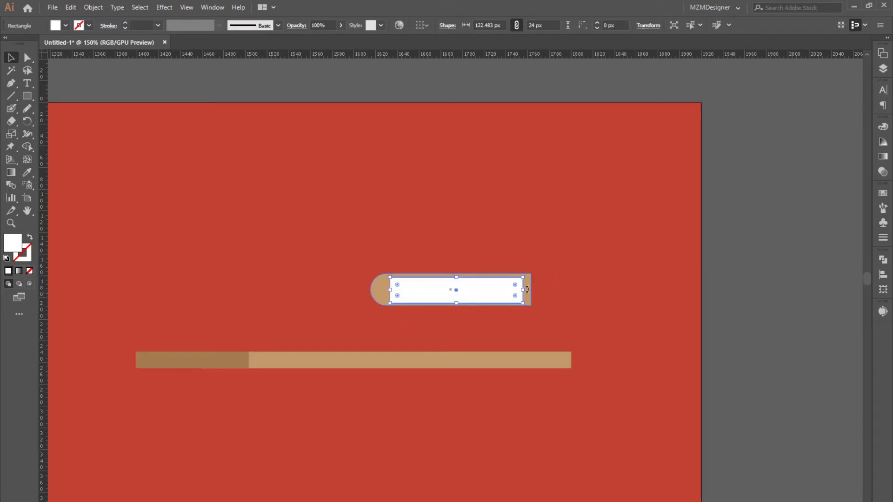
{"action": "left_click_drag", "start_coordinate": [527, 289], "coordinate": [531, 289]}
- Trim the white pages and centre them vertically inside the tan cover
{"action": "key", "text": "ctrl+equal"}
{"action": "key", "text": "ctrl+equal"}
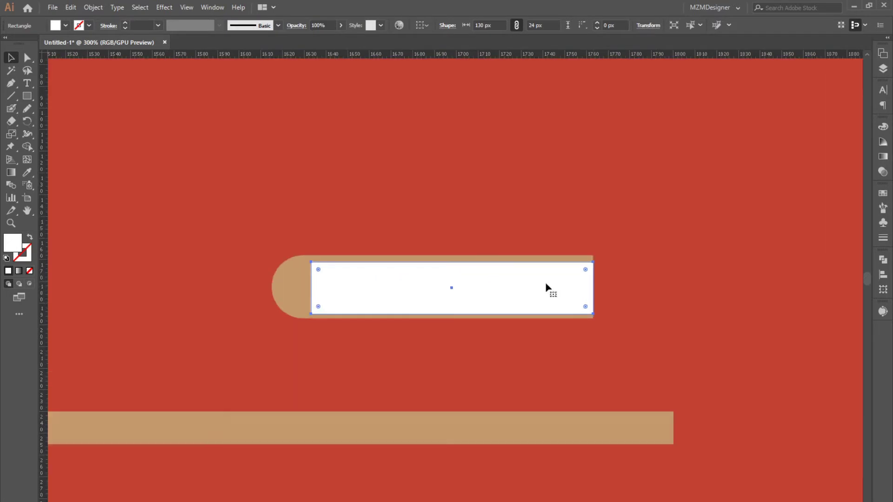
{"action": "left_click_drag", "start_coordinate": [311, 313], "coordinate": [315, 309]}
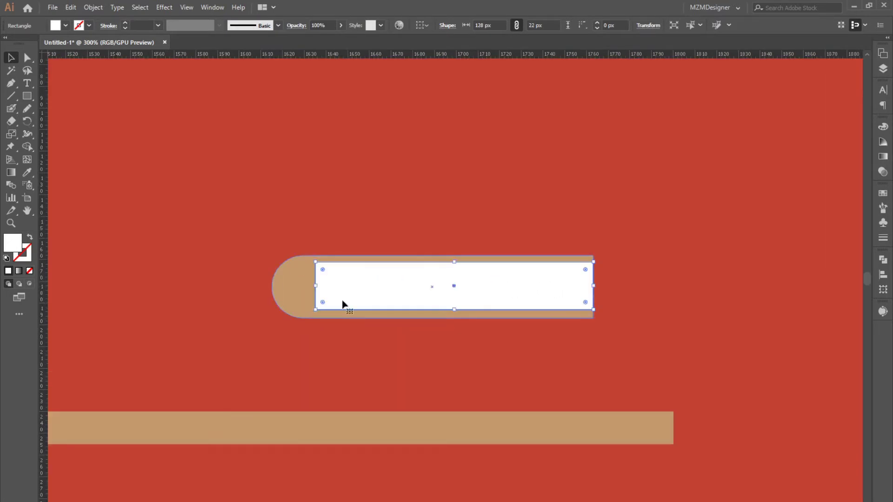
{"action": "left_click", "coordinate": [304, 289], "text": "shift"}
{"action": "left_click", "coordinate": [500, 25]}
{"action": "left_click", "coordinate": [321, 298]}
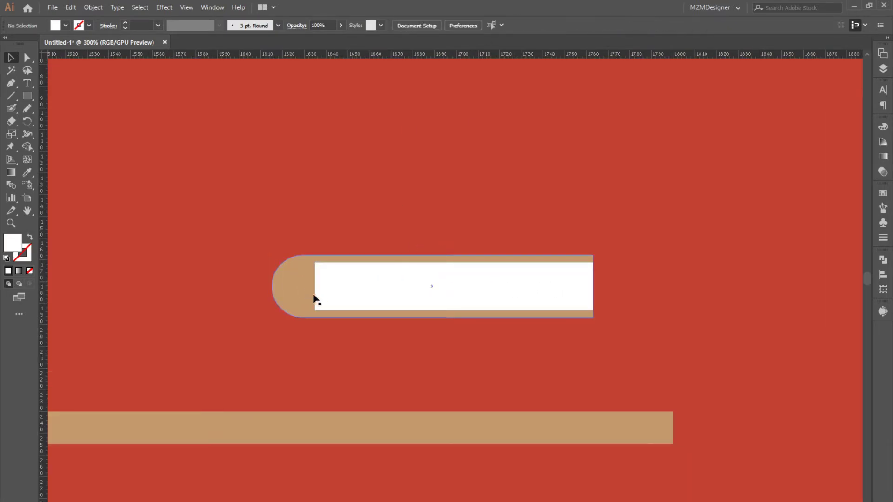
{"action": "left_click_drag", "start_coordinate": [315, 287], "coordinate": [303, 286]}
- Duplicate the white rectangle above the book as a thin 101 × 4 px strip
{"action": "left_click", "coordinate": [367, 240]}
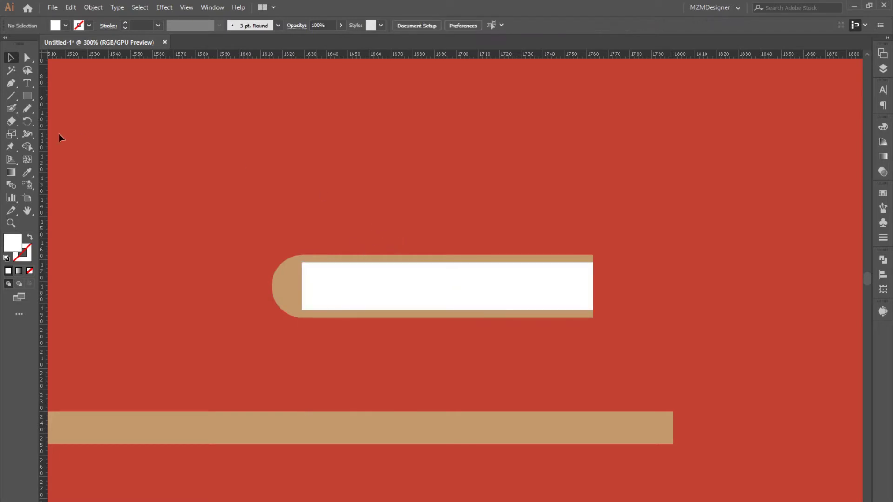
{"action": "left_click_drag", "start_coordinate": [394, 288], "coordinate": [394, 226]}
{"action": "left_click_drag", "start_coordinate": [447, 202], "coordinate": [448, 223]}
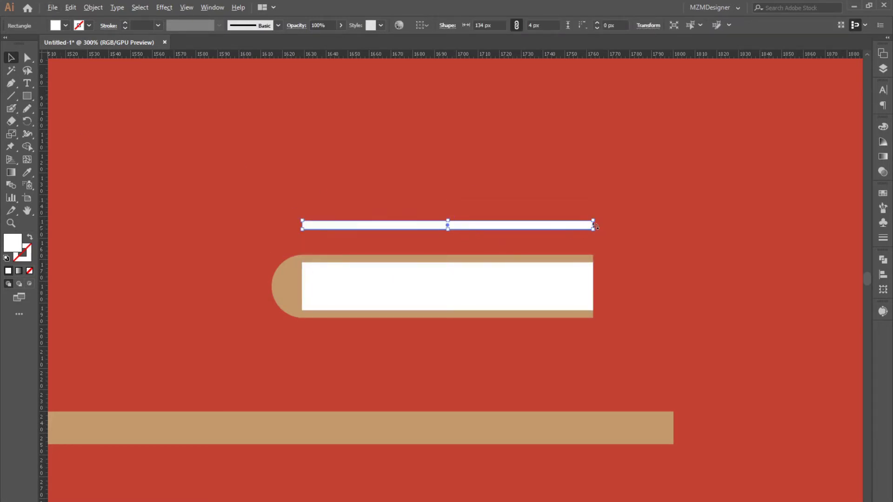
{"action": "left_click_drag", "start_coordinate": [593, 225], "coordinate": [521, 226]}
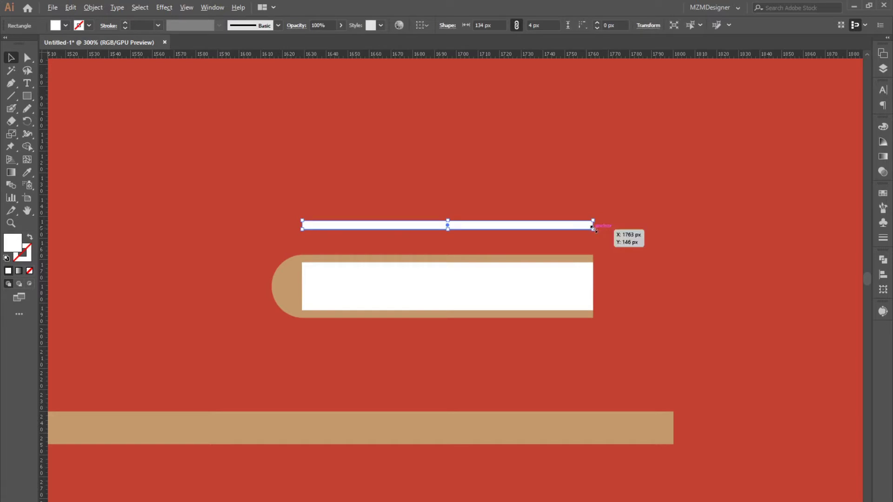
- Fill a strip light grey, move it onto the white pages and widen it to 120 px
{"action": "double_click", "coordinate": [16, 242]}
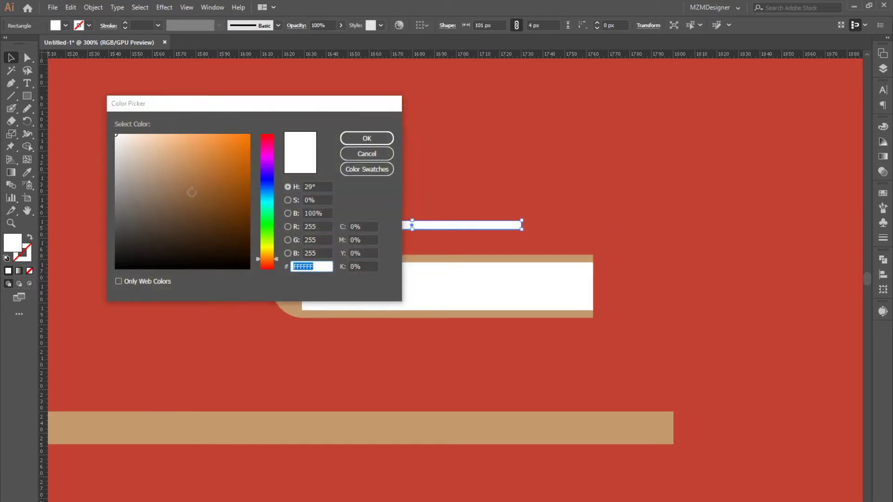
{"action": "left_click_drag", "start_coordinate": [192, 192], "coordinate": [95, 151]}
{"action": "left_click", "coordinate": [358, 139]}
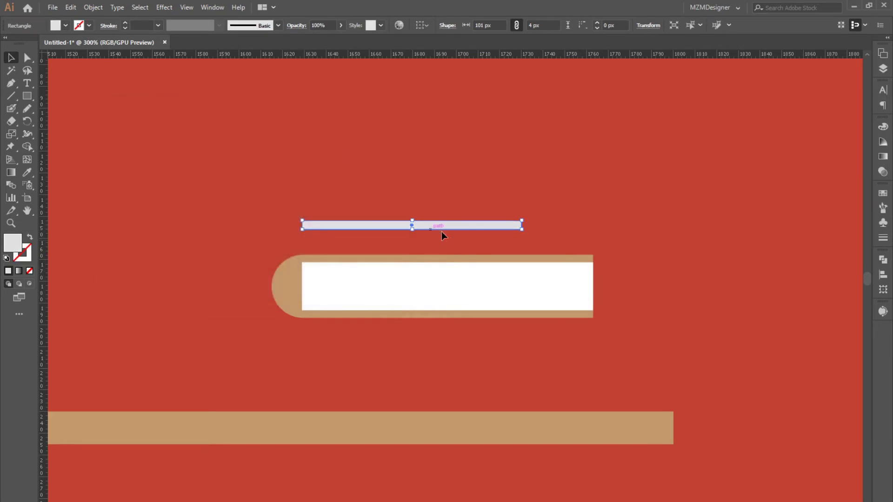
{"action": "mouse_move", "coordinate": [442, 226]}
{"action": "left_mouse_down"}
{"action": "mouse_move", "coordinate": [479, 281]}
{"action": "mouse_move", "coordinate": [540, 278]}
{"action": "left_mouse_up"}
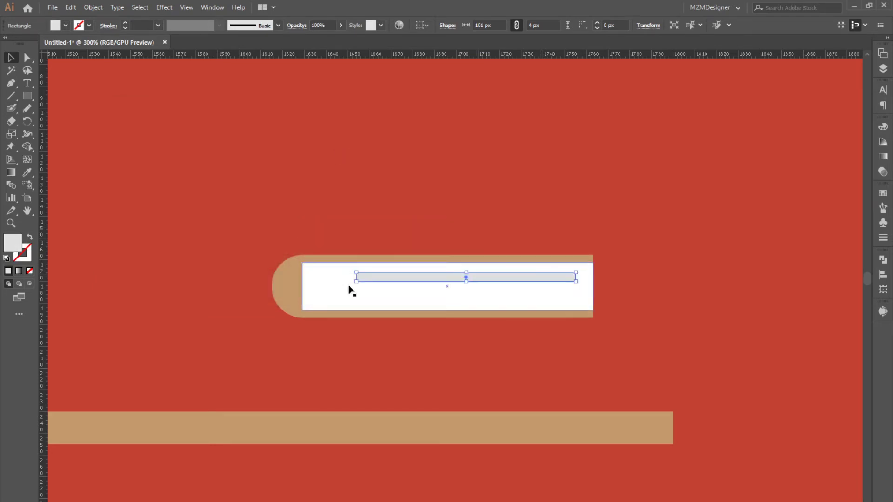
{"action": "left_click_drag", "start_coordinate": [356, 281], "coordinate": [317, 282]}
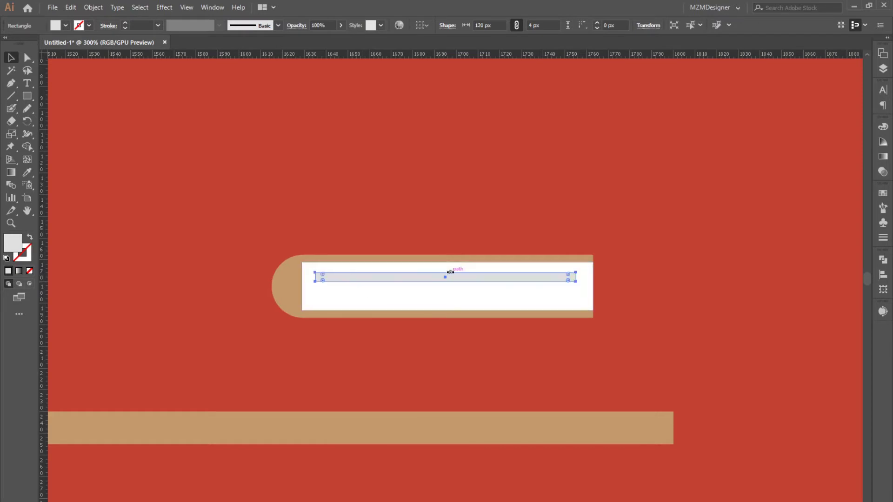
- Thin the grey strip to 2 px and add two more evenly spaced grey lines below it
{"action": "key", "text": "ctrl+plus"}
{"action": "key", "text": "ctrl+plus"}
{"action": "key", "text": "ctrl+plus"}
{"action": "mouse_move", "coordinate": [449, 277]}
{"action": "left_mouse_down"}
{"action": "mouse_move", "coordinate": [472, 305]}
{"action": "mouse_move", "coordinate": [463, 355]}
{"action": "left_mouse_up"}
{"action": "left_click", "coordinate": [468, 344]}
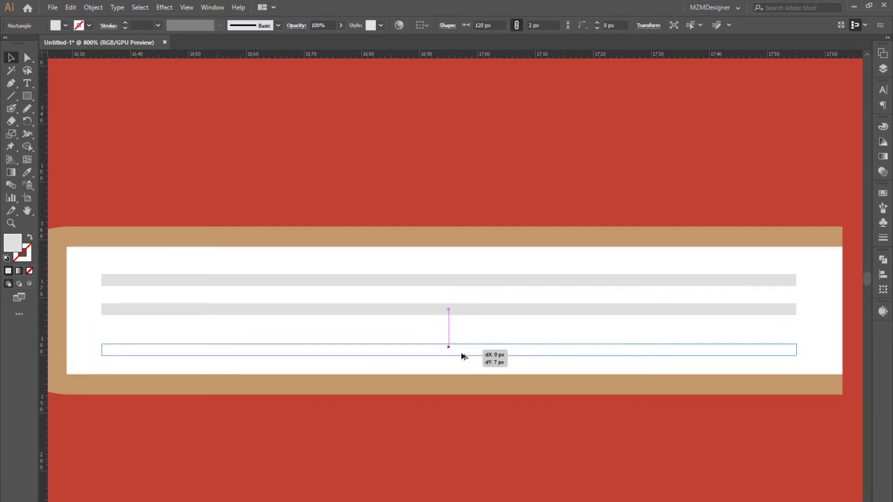
{"action": "left_click_drag", "start_coordinate": [472, 313], "coordinate": [472, 319]}
{"action": "key", "text": "ctrl+minus"}
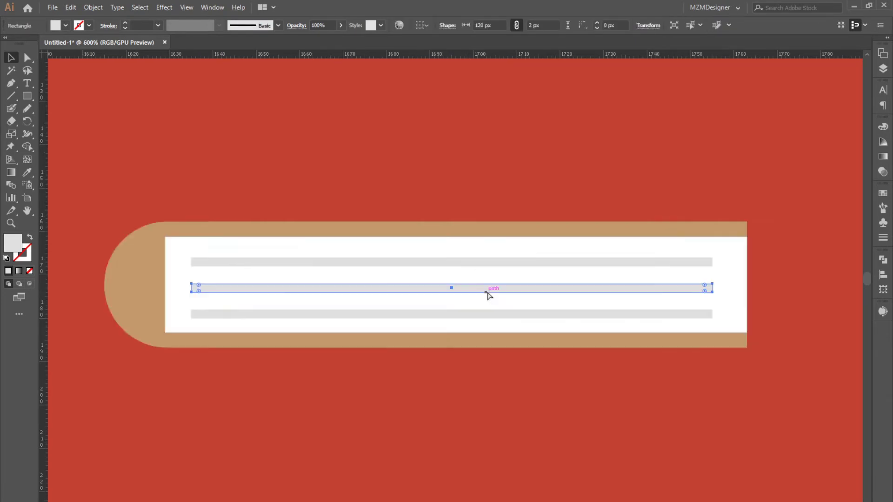
{"action": "key", "text": "ctrl+minus"}
- Set the three grey page lines to 51% opacity
{"action": "left_click", "coordinate": [393, 273]}
{"action": "left_click", "coordinate": [390, 291], "text": "shift"}
{"action": "left_click", "coordinate": [379, 309], "text": "shift"}
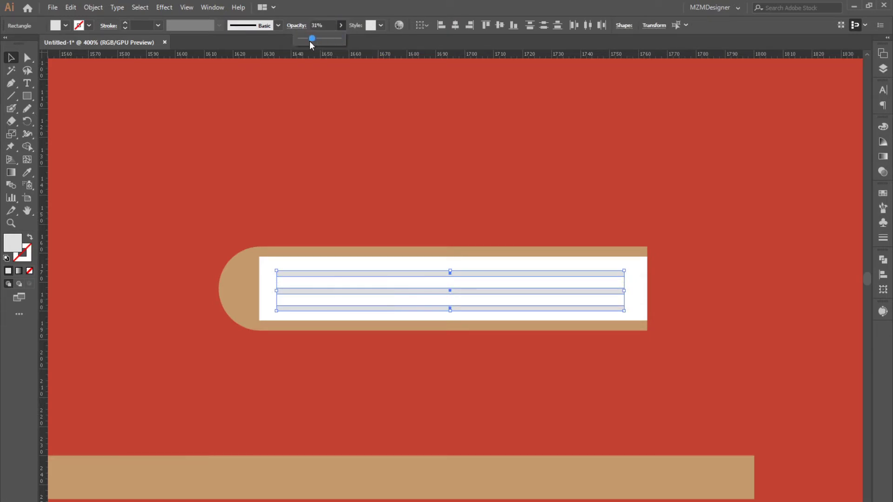
{"action": "left_click", "coordinate": [282, 140]}
- Stretch the white page rectangle out to the tan cover's right edge
{"action": "key", "text": "ctrl+minus"}
{"action": "key", "text": "ctrl+minus"}
{"action": "key", "text": "ctrl+minus"}
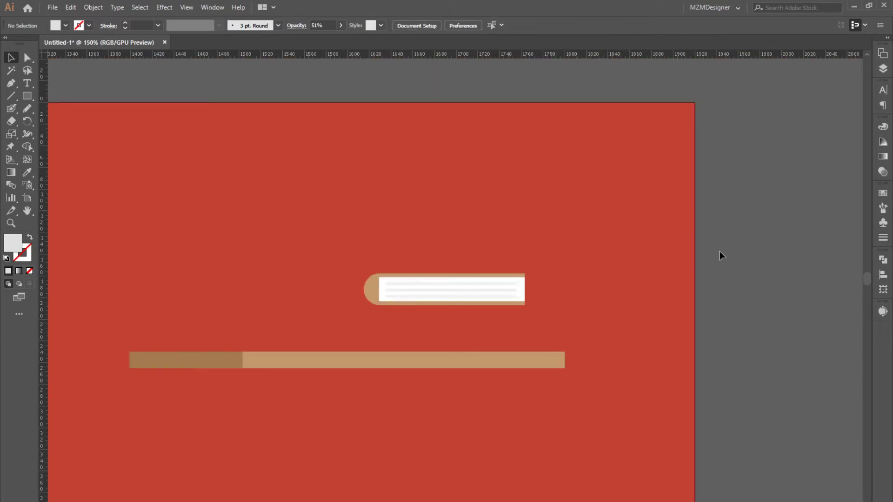
{"action": "left_click", "coordinate": [522, 288]}
{"action": "left_click_drag", "start_coordinate": [525, 288], "coordinate": [521, 289]}
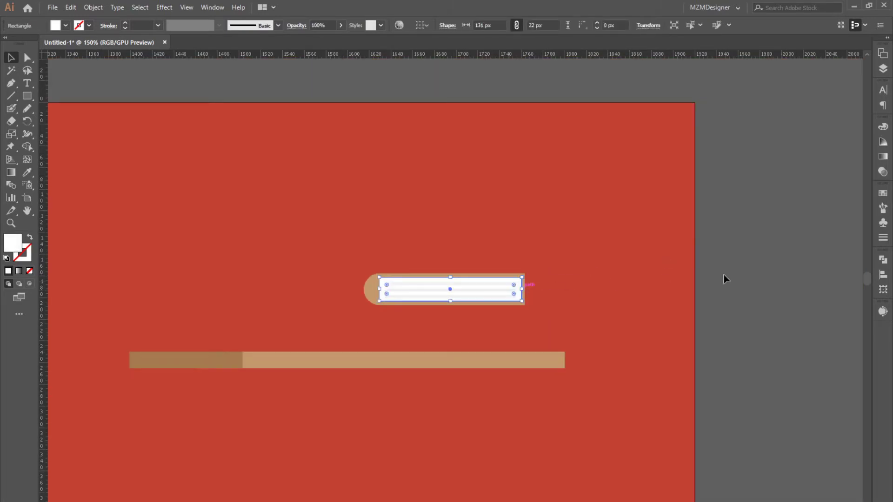
{"action": "key", "text": "ctrl+plus"}
{"action": "key", "text": "ctrl+plus"}
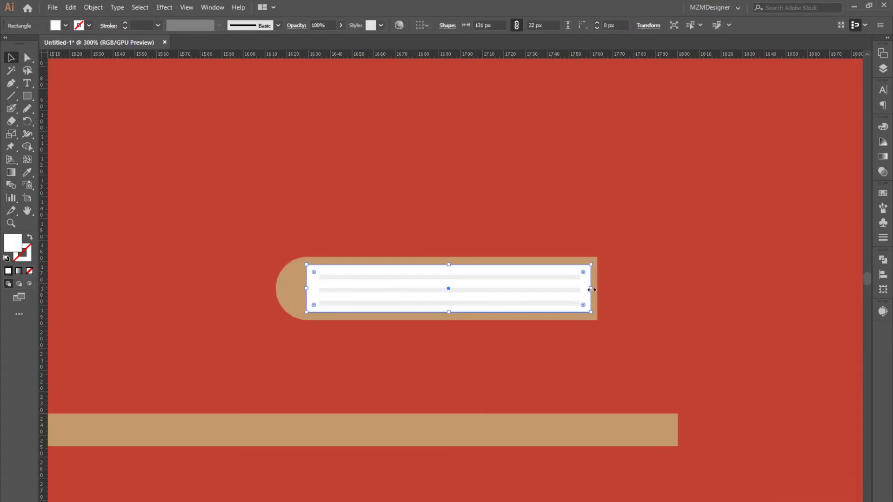
{"action": "left_click_drag", "start_coordinate": [592, 289], "coordinate": [597, 289]}
{"action": "left_click", "coordinate": [481, 231]}
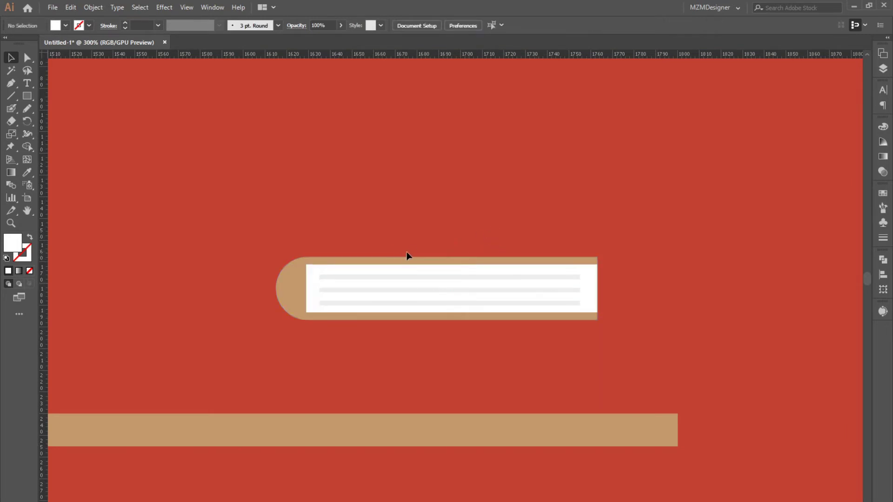
- Recolour the book cover bright green
{"action": "double_click", "coordinate": [13, 250]}
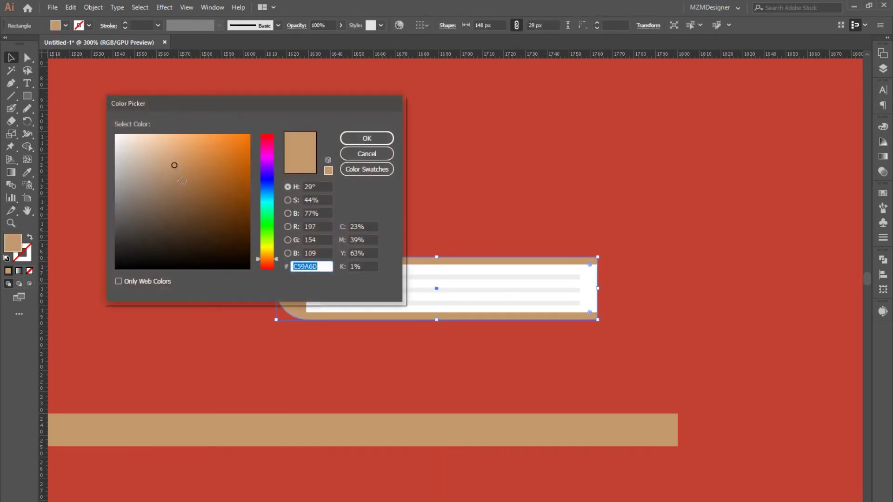
{"action": "left_click", "coordinate": [265, 243]}
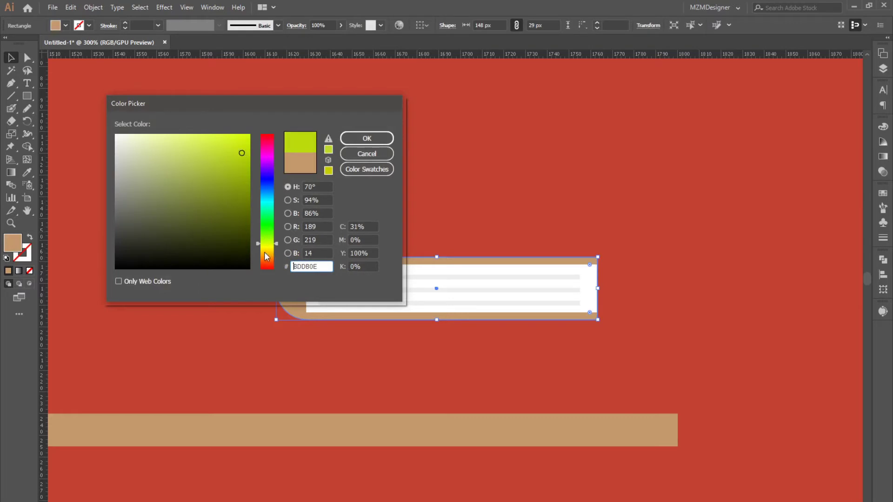
{"action": "left_click_drag", "start_coordinate": [278, 244], "coordinate": [277, 233]}
{"action": "left_click", "coordinate": [247, 141]}
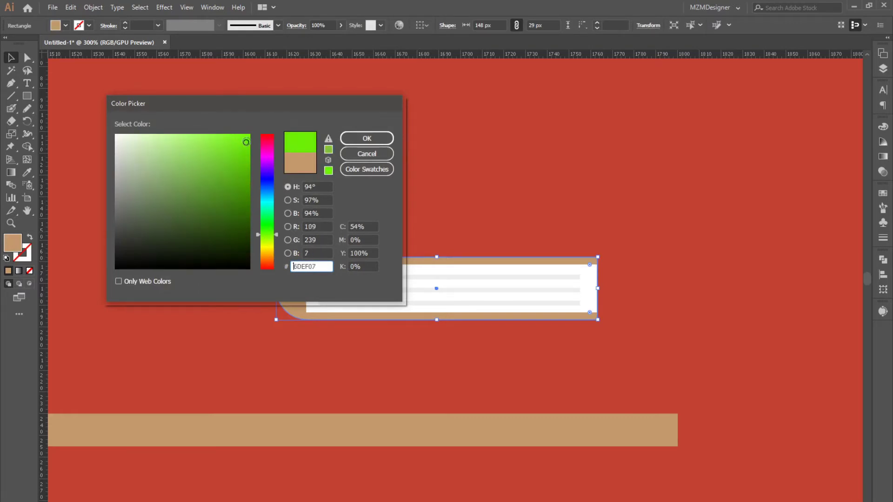
{"action": "left_click", "coordinate": [366, 138]}
{"action": "left_click", "coordinate": [267, 230]}
{"action": "key", "text": "ctrl+minus"}
{"action": "key", "text": "ctrl+minus"}
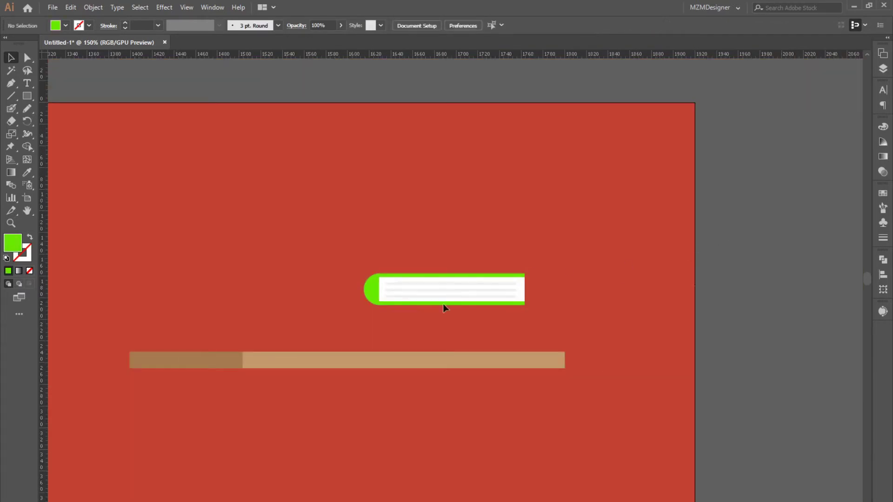
- Copy the book onto the shelf, group it, and stack a slightly smaller copy on top
{"action": "left_click", "coordinate": [399, 303]}
{"action": "left_click_drag", "start_coordinate": [420, 289], "coordinate": [420, 335]}
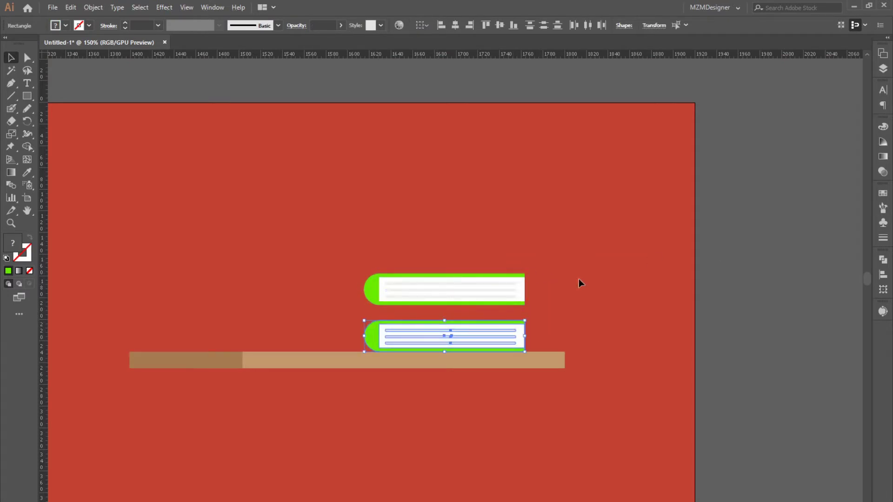
{"action": "key", "text": "ctrl+g"}
{"action": "left_click", "coordinate": [409, 295]}
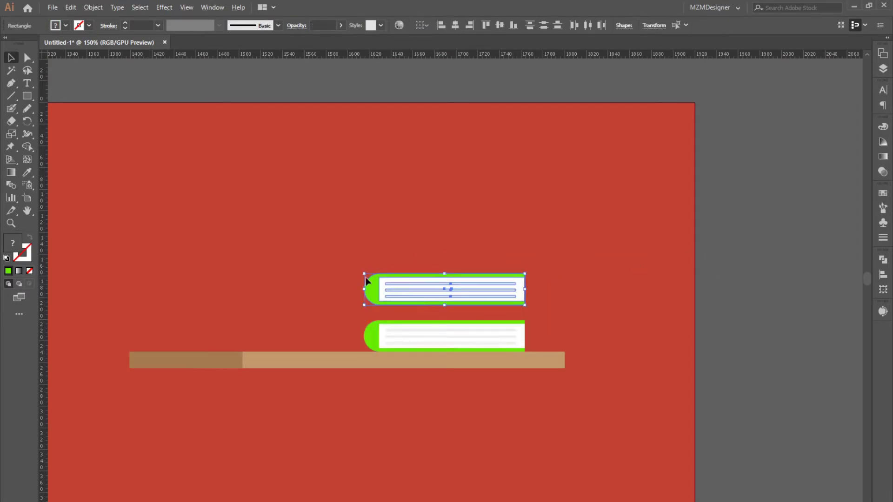
{"action": "left_click_drag", "start_coordinate": [364, 273], "coordinate": [382, 277]}
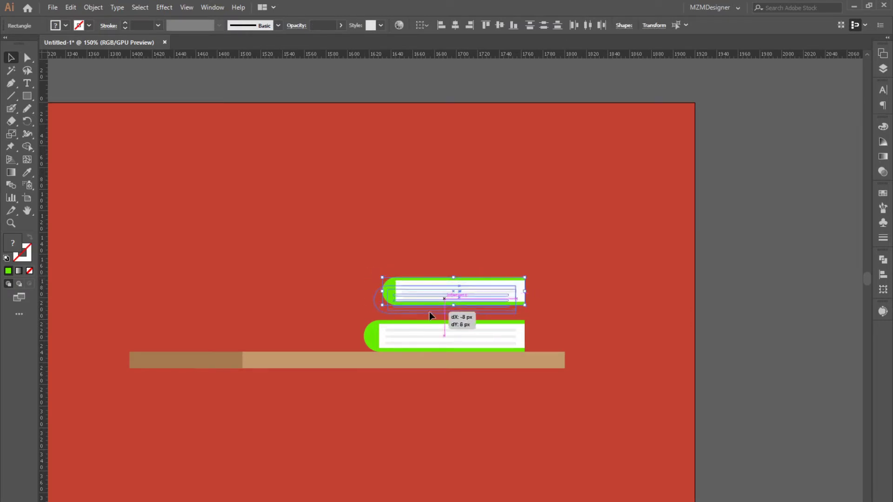
{"action": "left_click_drag", "start_coordinate": [447, 303], "coordinate": [447, 318]}
- Colour the upper book's cover cyan
{"action": "scroll", "coordinate": [467, 277], "scroll_direction": "up", "scroll_amount": 2}
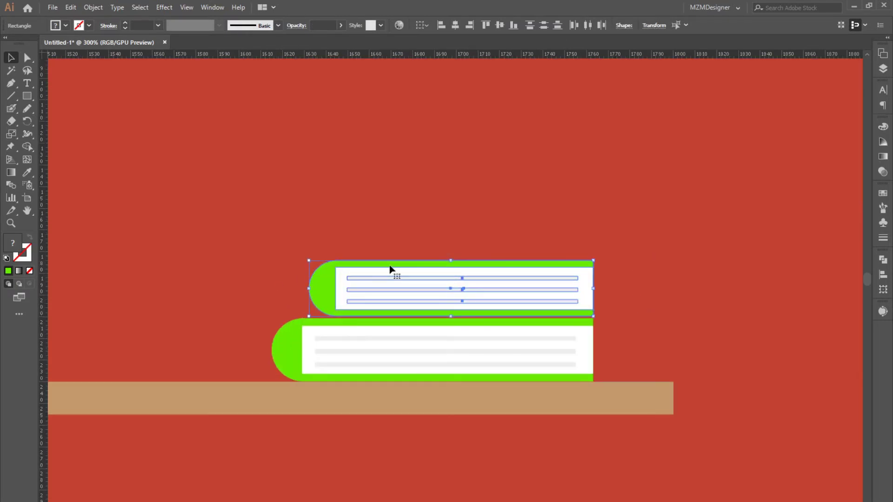
{"action": "double_click", "coordinate": [12, 242]}
{"action": "left_click_drag", "start_coordinate": [276, 235], "coordinate": [276, 200]}
{"action": "left_click", "coordinate": [367, 138]}
- Shift both stacked books slightly to the right
{"action": "left_click", "coordinate": [325, 192]}
{"action": "scroll", "coordinate": [325, 192], "scroll_direction": "down", "scroll_amount": 1}
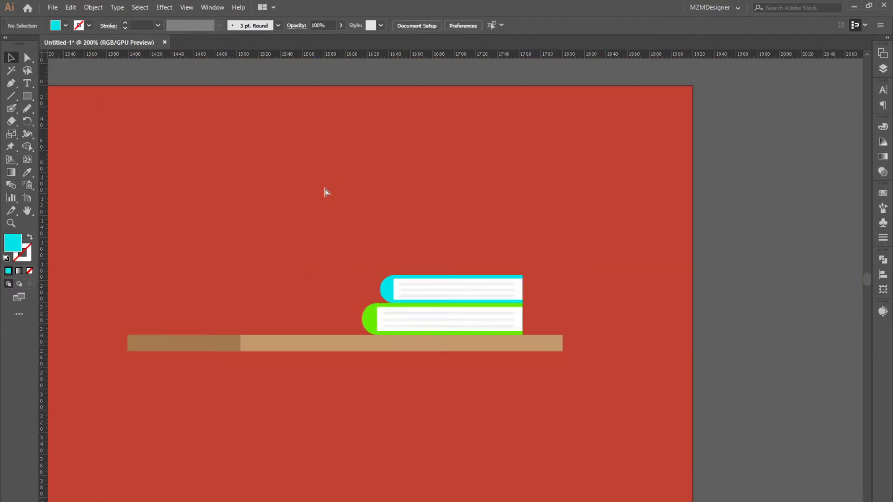
{"action": "key", "text": "ctrl+minus"}
{"action": "left_click", "coordinate": [496, 282]}
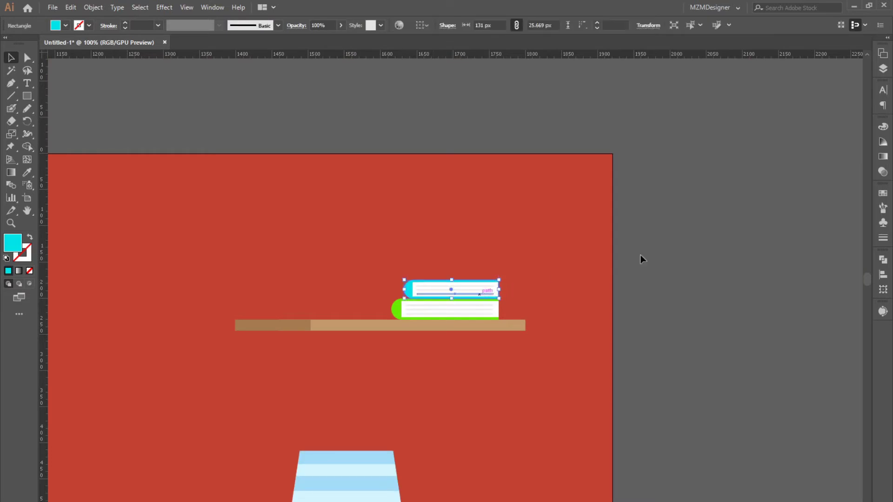
{"action": "left_click", "coordinate": [436, 307], "text": "shift"}
{"action": "left_click_drag", "start_coordinate": [436, 315], "coordinate": [442, 317]}
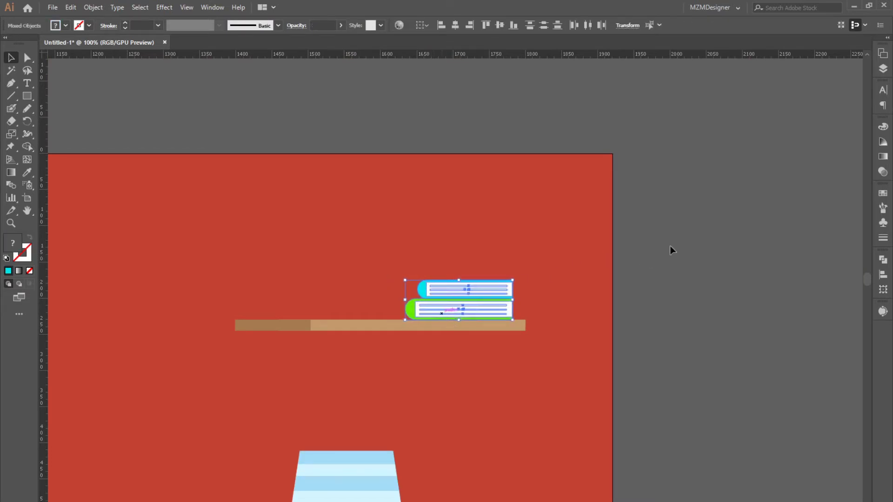
{"action": "left_click", "coordinate": [570, 263]}
- Draw a small cyan rectangle and position it on the shelf left of the books
{"action": "left_click", "coordinate": [27, 96]}
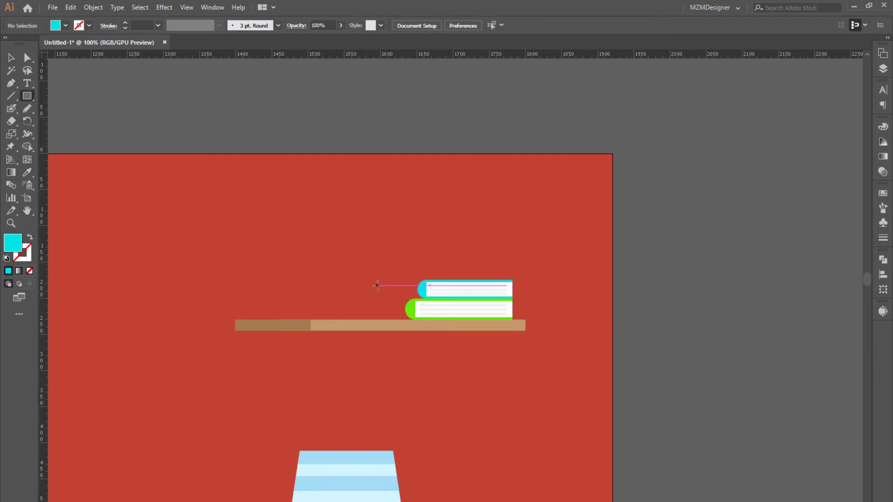
{"action": "left_click_drag", "start_coordinate": [377, 285], "coordinate": [342, 288]}
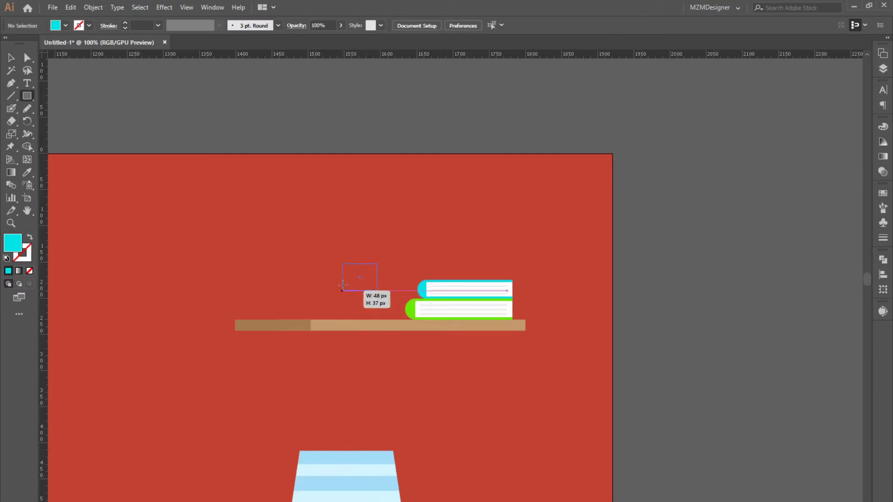
{"action": "left_click_drag", "start_coordinate": [342, 289], "coordinate": [331, 279]}
{"action": "key", "text": "v"}
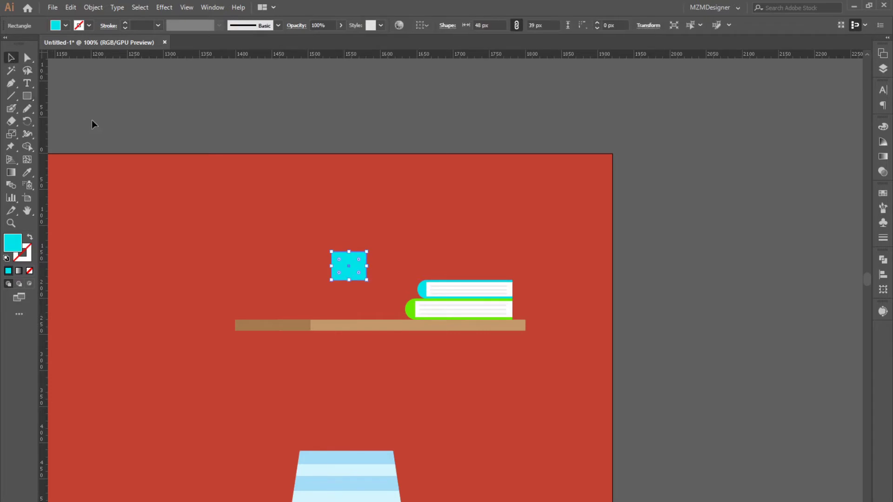
{"action": "left_click", "coordinate": [92, 120]}
{"action": "key", "text": "ctrl+plus"}
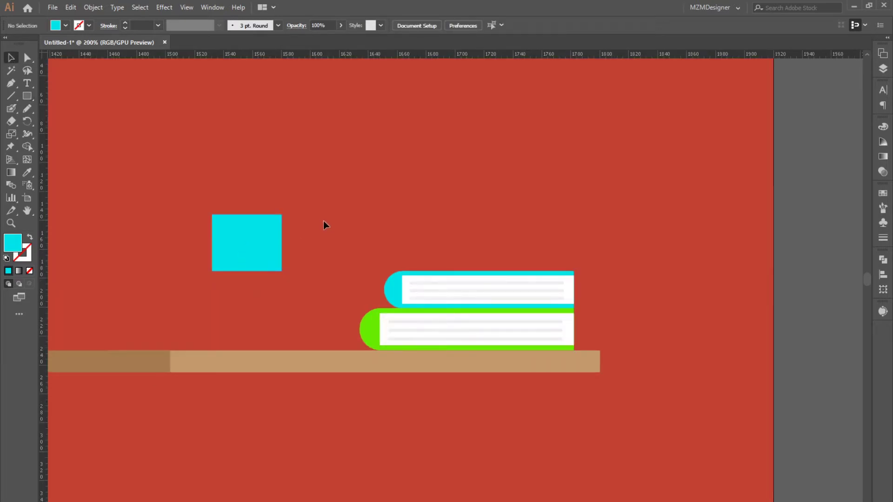
{"action": "left_click_drag", "start_coordinate": [260, 263], "coordinate": [278, 342]}
{"action": "key", "text": "Left"}
{"action": "key", "text": "Left"}
{"action": "key", "text": "Left"}
{"action": "key", "text": "Left"}
{"action": "key", "text": "Left"}
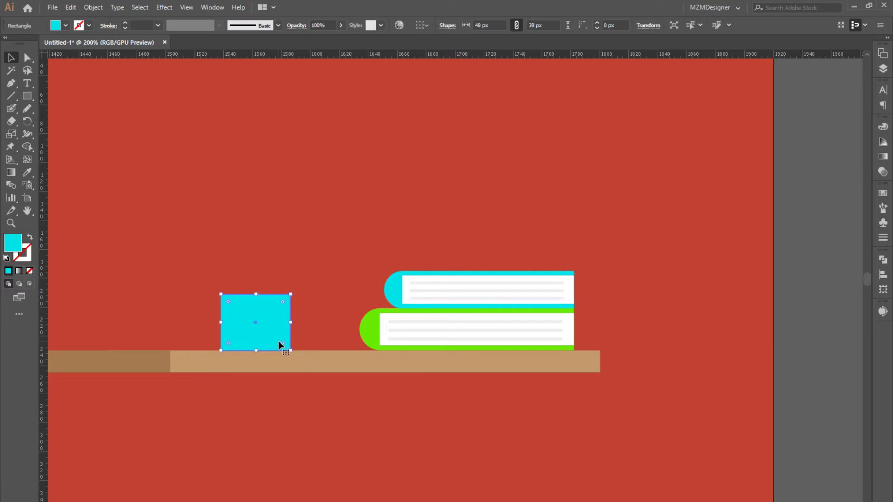
{"action": "key", "text": "ctrl+plus"}
{"action": "key", "text": "ctrl+plus"}
{"action": "left_click_drag", "start_coordinate": [413, 332], "coordinate": [413, 335]}
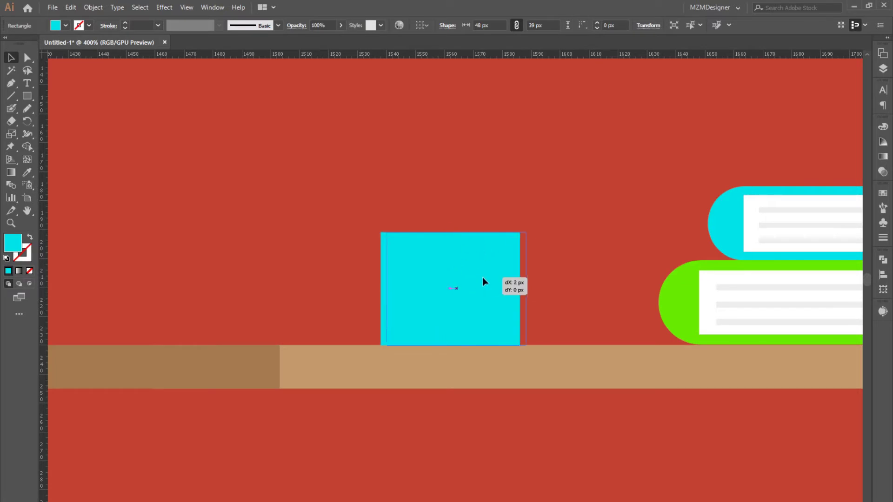
{"action": "left_click_drag", "start_coordinate": [483, 278], "coordinate": [491, 188]}
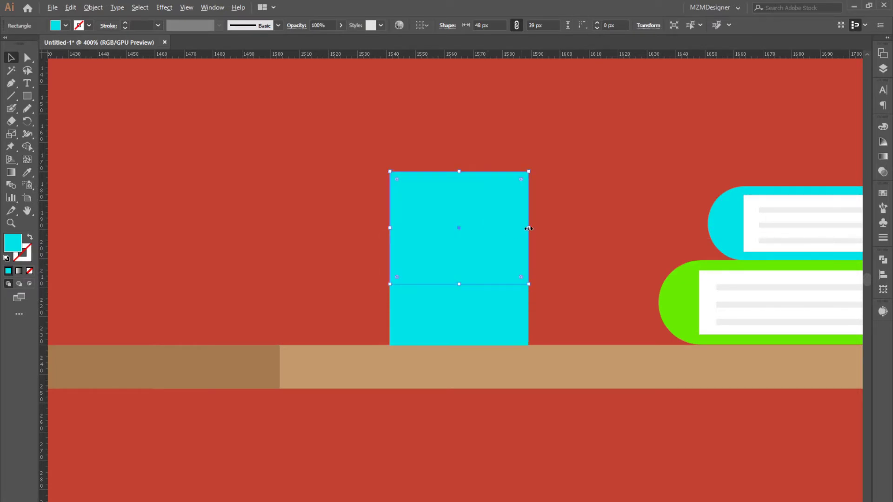
- Duplicate the rectangle into a wider, thin rim bar sitting on its top
{"action": "left_click_drag", "start_coordinate": [528, 228], "coordinate": [539, 228]}
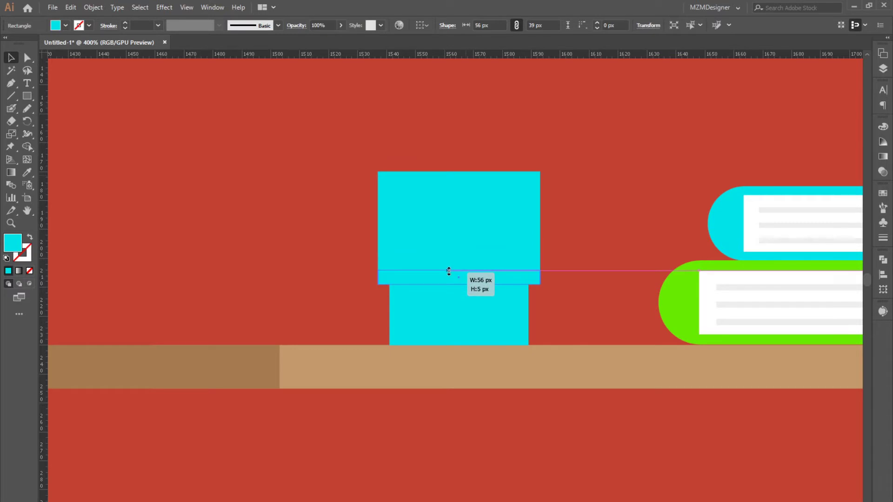
{"action": "left_click_drag", "start_coordinate": [457, 172], "coordinate": [457, 270]}
{"action": "left_click_drag", "start_coordinate": [468, 278], "coordinate": [469, 232]}
- Round the pot body's bottom corners with the corner widgets
{"action": "left_click", "coordinate": [496, 277]}
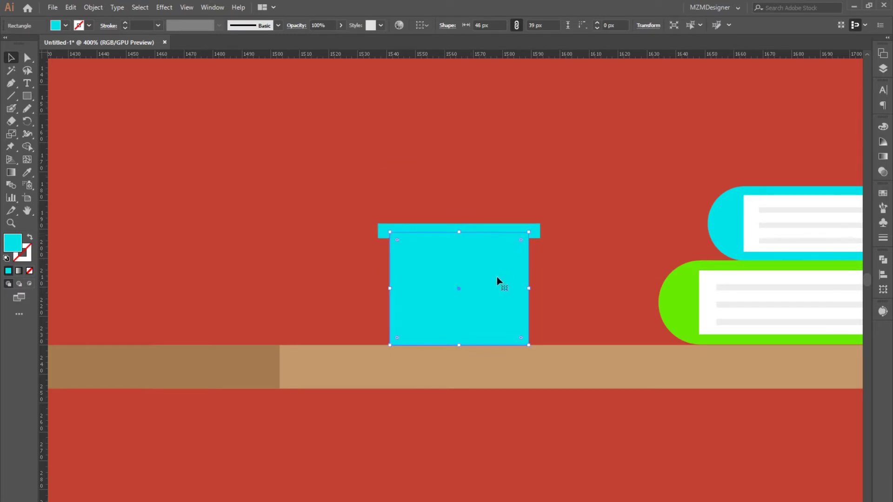
{"action": "key", "text": "a"}
{"action": "mouse_move", "coordinate": [387, 345]}
{"action": "left_mouse_down"}
{"action": "mouse_move", "coordinate": [538, 355]}
{"action": "mouse_move", "coordinate": [500, 321]}
{"action": "left_mouse_up"}
{"action": "left_click", "coordinate": [11, 59]}
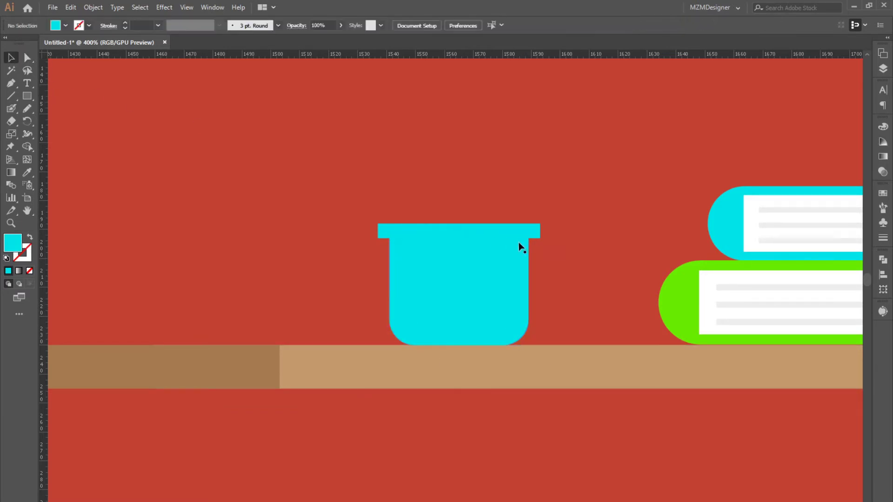
{"action": "left_click", "coordinate": [520, 235]}
{"action": "key", "text": "ctrl+minus"}
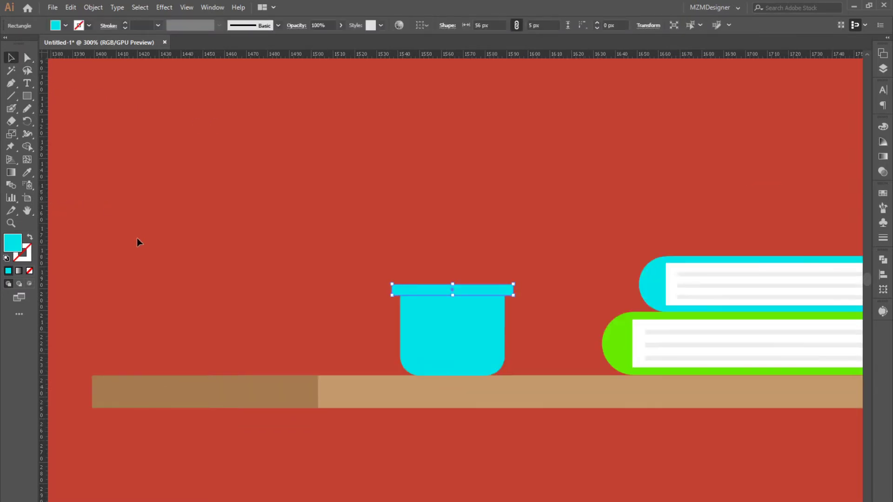
{"action": "key", "text": "ctrl+minus"}
{"action": "key", "text": "ctrl+minus"}
{"action": "key", "text": "ctrl+minus"}
{"action": "key", "text": "ctrl+minus"}
- Fill the pot body with yellow sampled from the palette
{"action": "left_click_drag", "start_coordinate": [412, 283], "coordinate": [558, 272]}
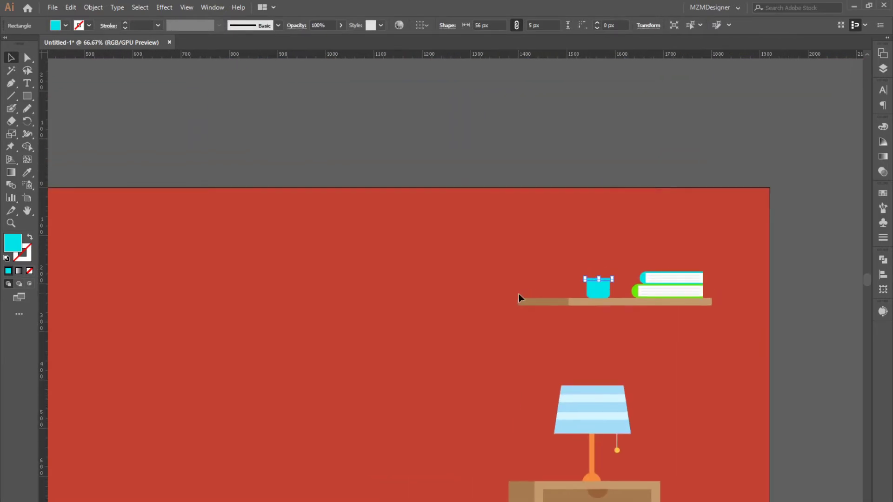
{"action": "key", "text": "ctrl+minus"}
{"action": "left_click_drag", "start_coordinate": [413, 305], "coordinate": [608, 257]}
{"action": "left_click", "coordinate": [608, 257]}
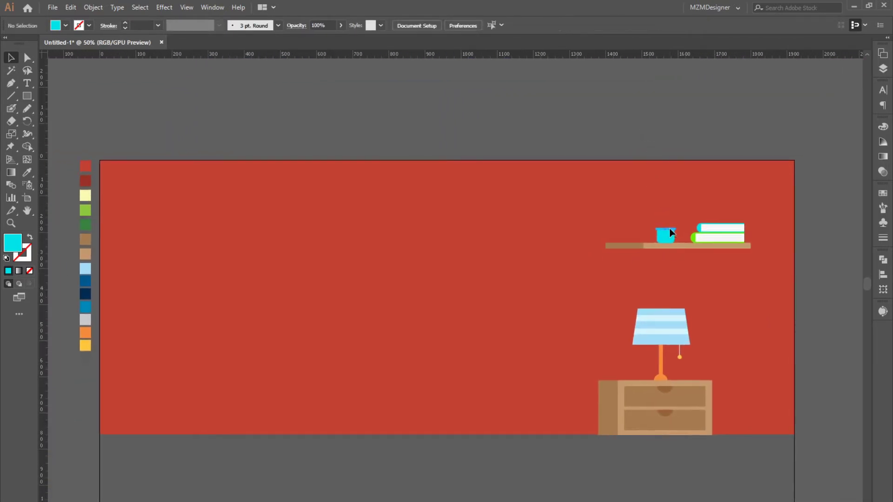
{"action": "left_click", "coordinate": [670, 229]}
{"action": "key", "text": "i"}
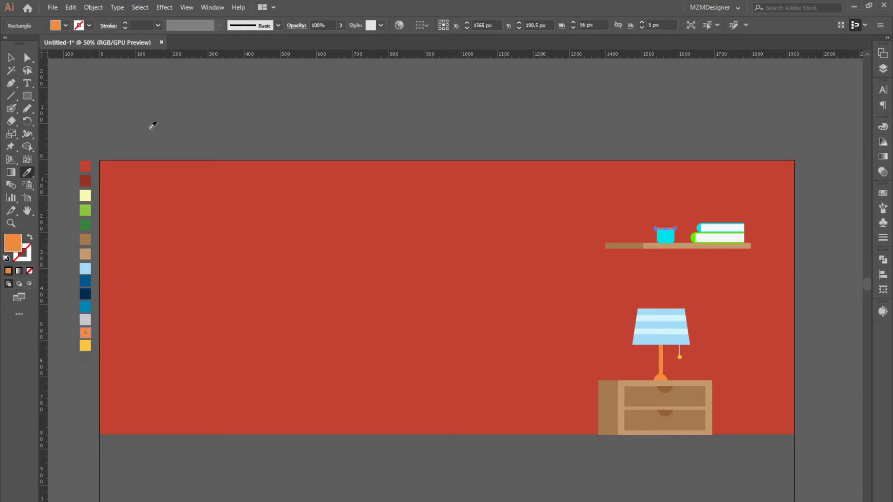
{"action": "left_click", "coordinate": [669, 238], "text": "ctrl"}
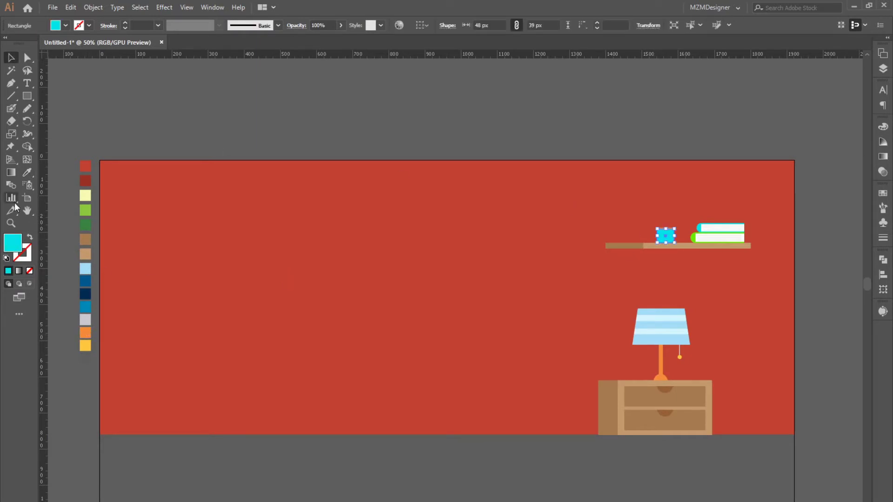
{"action": "left_click", "coordinate": [85, 345]}
{"action": "key", "text": "v"}
{"action": "left_click", "coordinate": [128, 112]}
- Round the orange rim's ends fully with its corner widget
{"action": "key", "text": "ctrl+plus"}
{"action": "key", "text": "ctrl+plus"}
{"action": "key", "text": "ctrl+plus"}
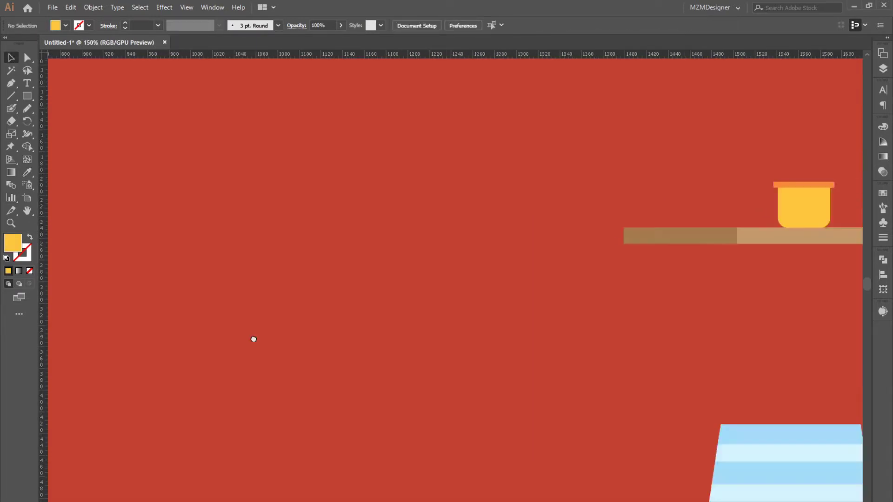
{"action": "left_click_drag", "start_coordinate": [254, 339], "coordinate": [420, 321]}
{"action": "key", "text": "ctrl+plus"}
{"action": "key", "text": "ctrl+plus"}
{"action": "key", "text": "ctrl+plus"}
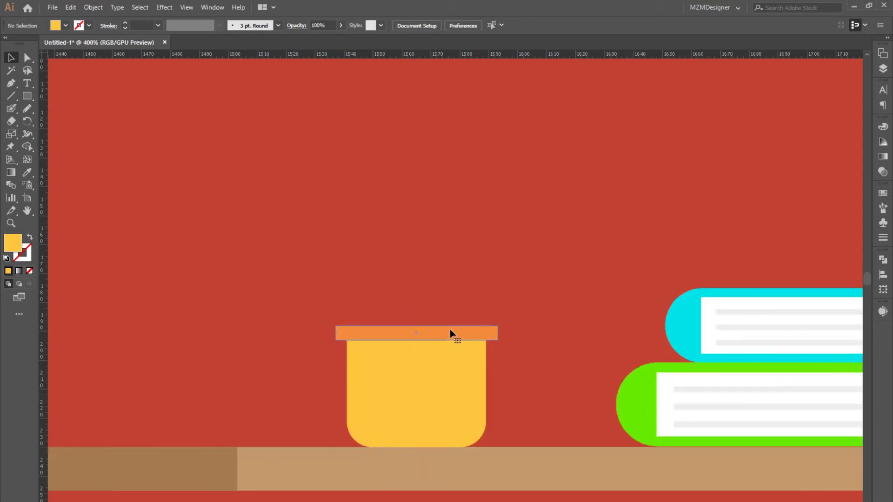
{"action": "left_click", "coordinate": [450, 332]}
{"action": "key", "text": "ctrl+plus"}
{"action": "left_click_drag", "start_coordinate": [296, 281], "coordinate": [308, 283]}
{"action": "left_click", "coordinate": [341, 252]}
{"action": "key", "text": "ctrl+minus"}
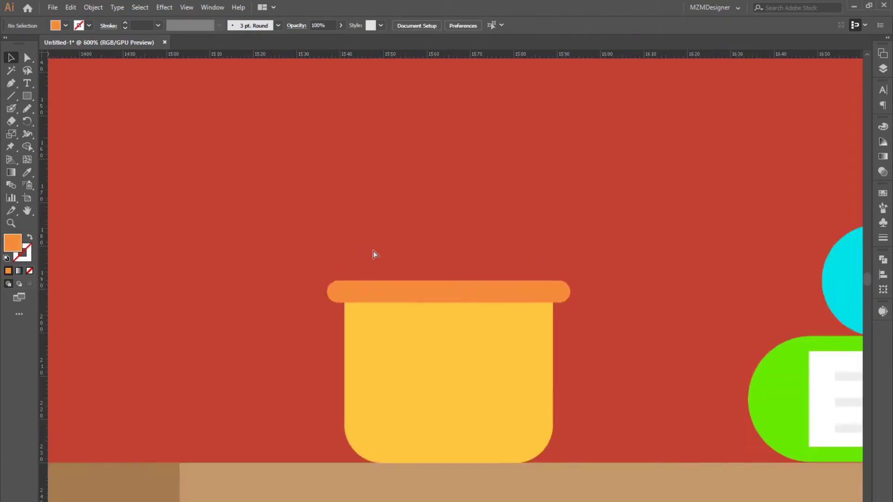
{"action": "key", "text": "ctrl+minus"}
{"action": "key", "text": "ctrl+minus"}
{"action": "key", "text": "ctrl+minus"}
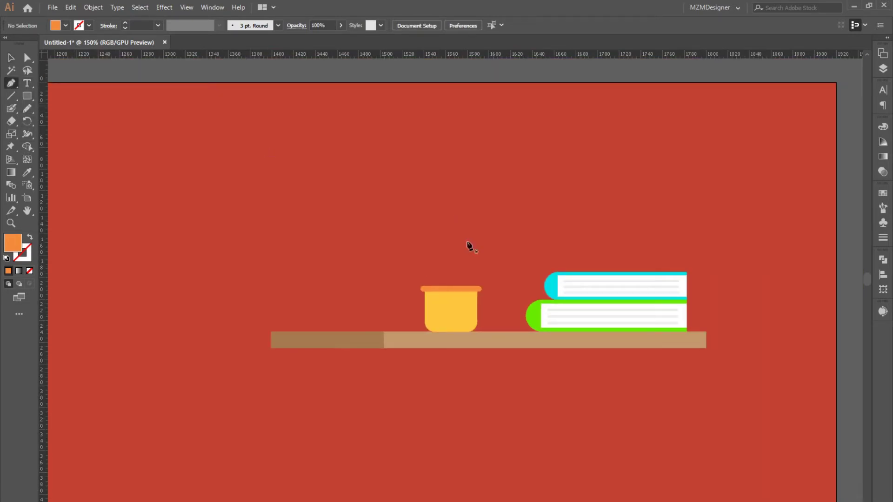
- Draw a curved stem shape with the Pen tool, dipping down into the pot
{"action": "left_click", "coordinate": [434, 220]}
{"action": "left_click_drag", "start_coordinate": [458, 310], "coordinate": [456, 360]}
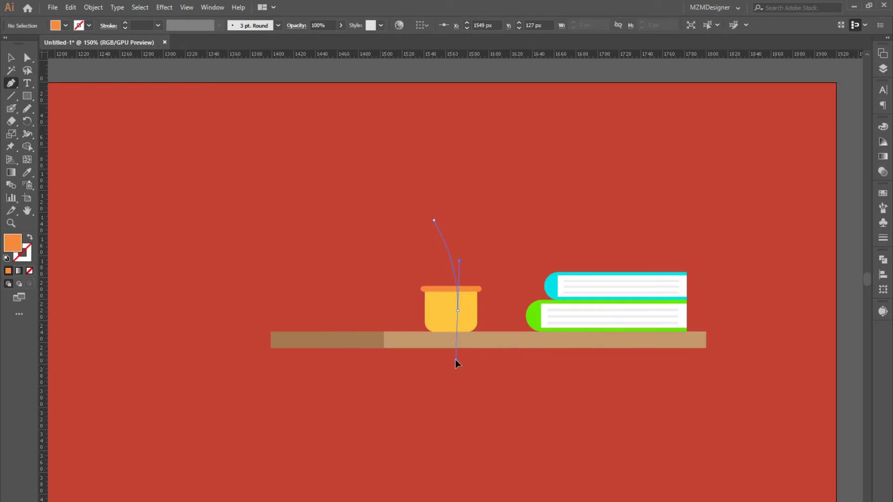
{"action": "left_click", "coordinate": [458, 310], "text": "alt"}
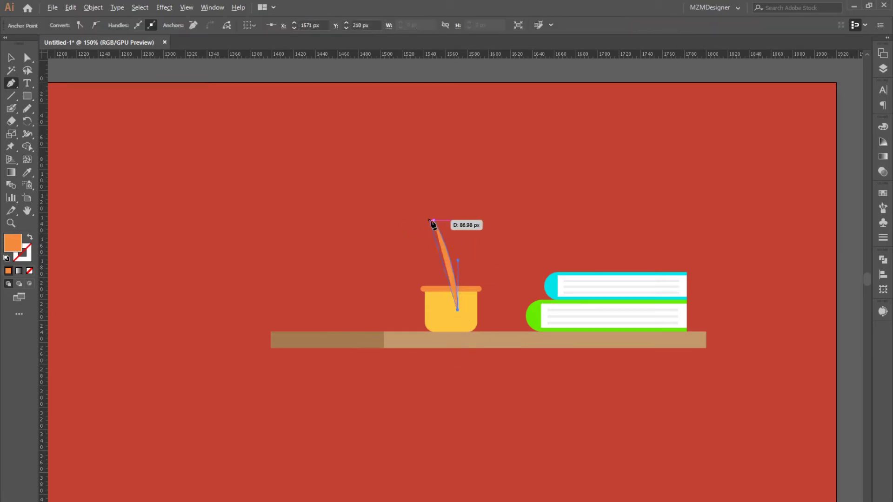
{"action": "left_click", "coordinate": [419, 189], "text": "ctrl"}
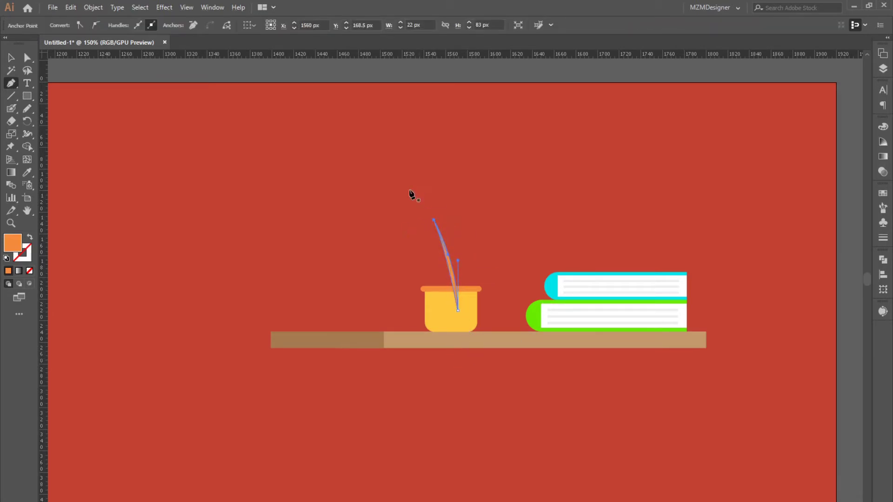
{"action": "right_click", "coordinate": [447, 258]}
{"action": "left_click", "coordinate": [474, 242]}
- Bring the yellow pot in front of the stem via Arrange > Bring to Front
{"action": "left_click", "coordinate": [468, 300]}
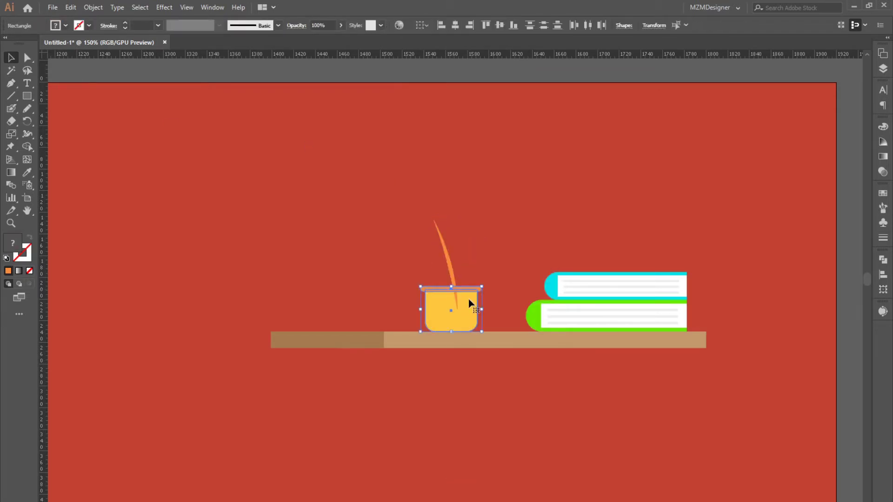
{"action": "right_click", "coordinate": [468, 307]}
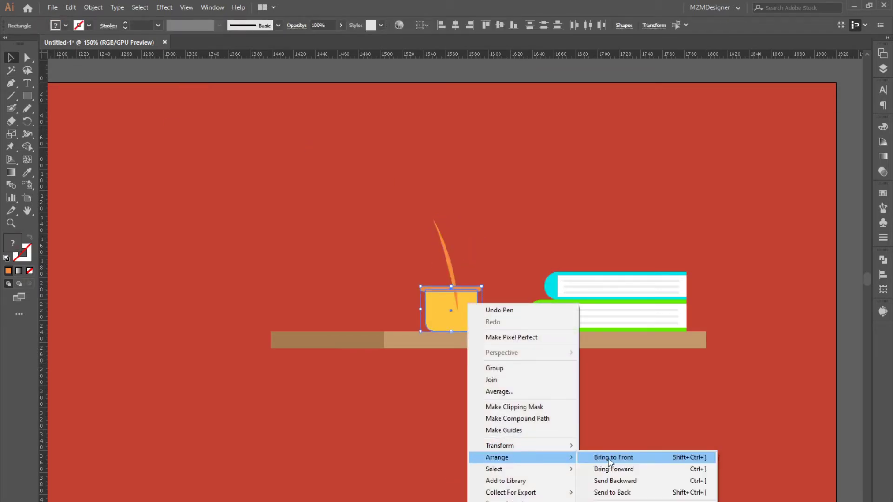
{"action": "left_click", "coordinate": [595, 457]}
{"action": "left_click", "coordinate": [456, 234]}
{"action": "left_click", "coordinate": [451, 268]}
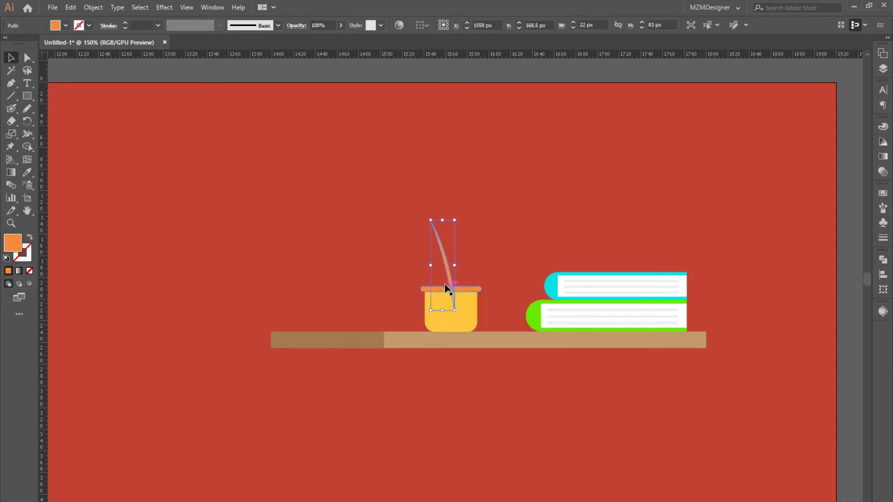
- Colour the stem dark green from a swatch
{"action": "key", "text": "ctrl+minus"}
{"action": "key", "text": "ctrl+minus"}
{"action": "left_click_drag", "start_coordinate": [328, 293], "coordinate": [661, 256]}
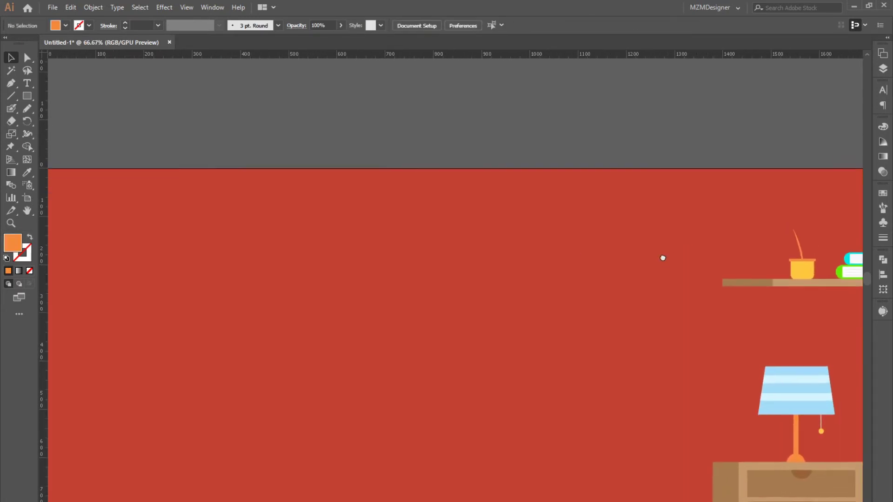
{"action": "left_click", "coordinate": [538, 279]}
{"action": "key", "text": "ctrl+minus"}
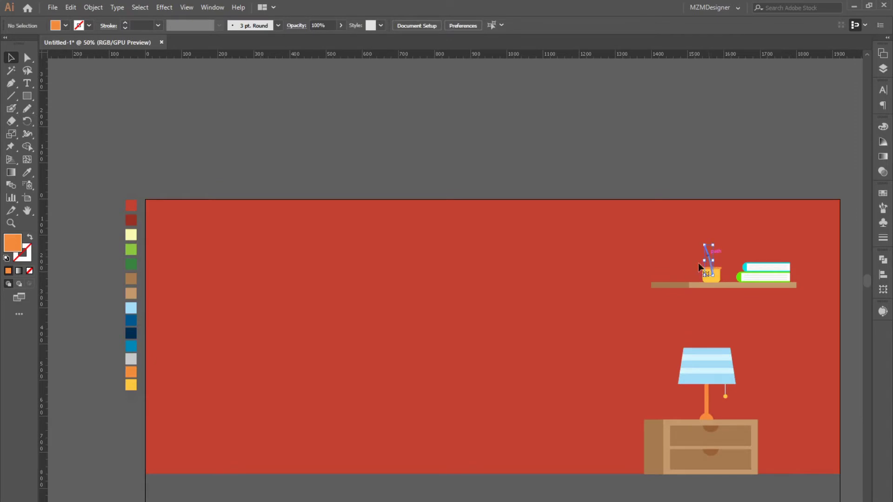
{"action": "left_click", "coordinate": [699, 267]}
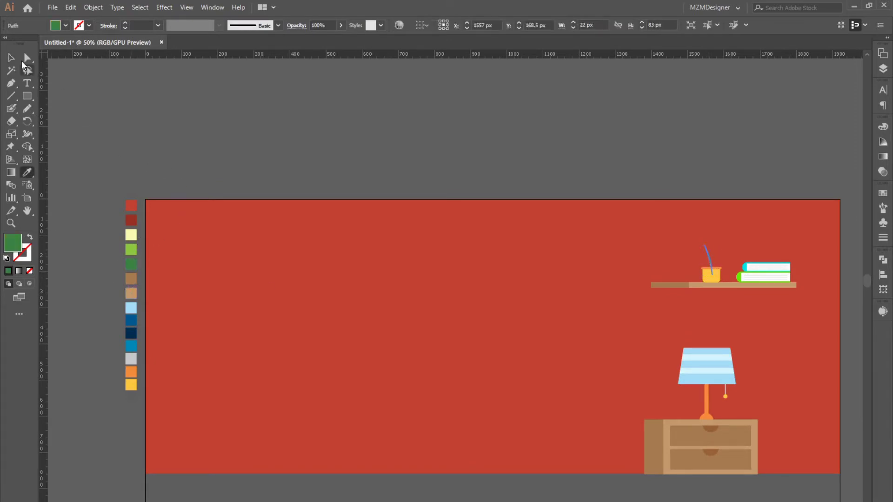
{"action": "left_click", "coordinate": [11, 58]}
- Recolour the stem light green from a swatch
{"action": "left_click", "coordinate": [548, 194]}
{"action": "key", "text": "ctrl+plus"}
{"action": "mouse_move", "coordinate": [679, 219]}
{"action": "left_mouse_down"}
{"action": "mouse_move", "coordinate": [571, 269]}
{"action": "mouse_move", "coordinate": [677, 253]}
{"action": "left_mouse_up"}
{"action": "key", "text": "ctrl+minus"}
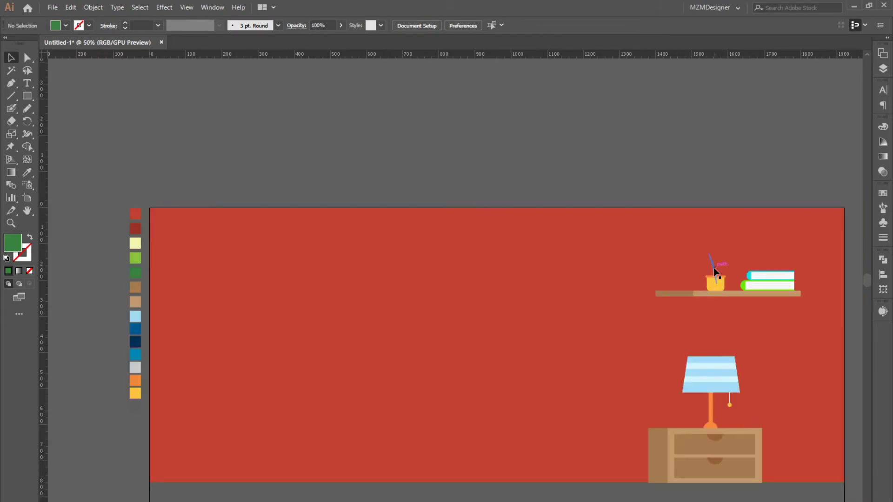
{"action": "left_click", "coordinate": [713, 267]}
{"action": "left_click", "coordinate": [136, 258]}
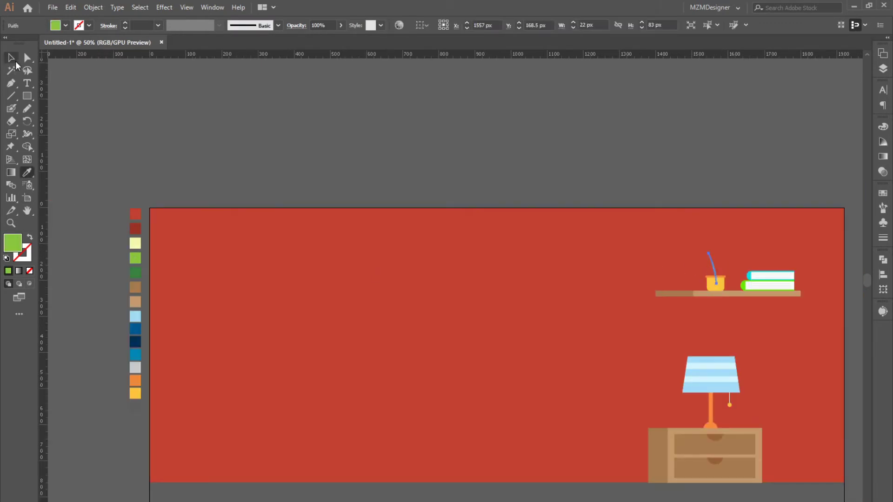
{"action": "left_click", "coordinate": [550, 228]}
{"action": "key", "text": "ctrl+1"}
{"action": "left_click_drag", "start_coordinate": [669, 215], "coordinate": [382, 332]}
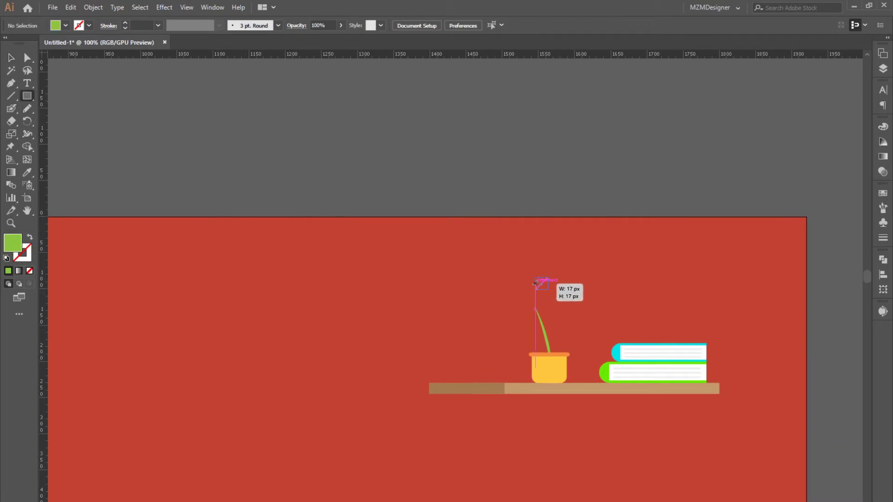
- Draw a small circle at the stem's tip with the Ellipse tool
{"action": "left_click", "coordinate": [29, 95]}
{"action": "left_click", "coordinate": [69, 121]}
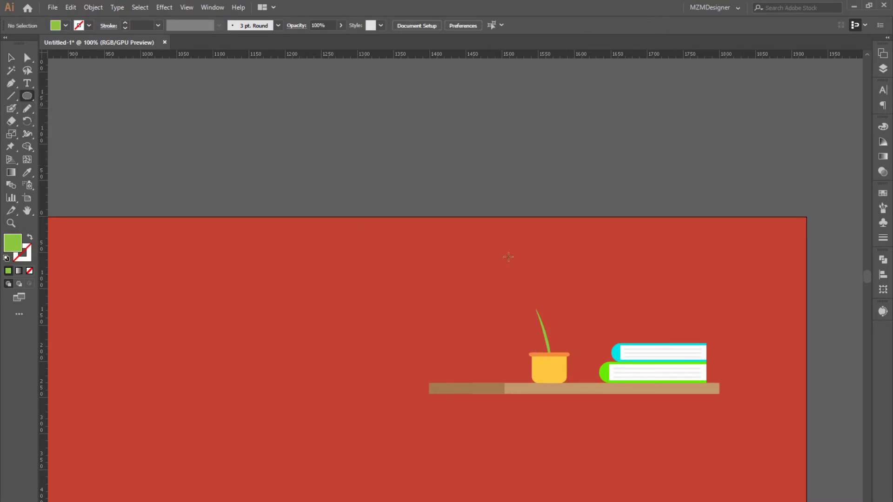
{"action": "left_click_drag", "start_coordinate": [519, 288], "coordinate": [531, 308]}
{"action": "left_click", "coordinate": [27, 173]}
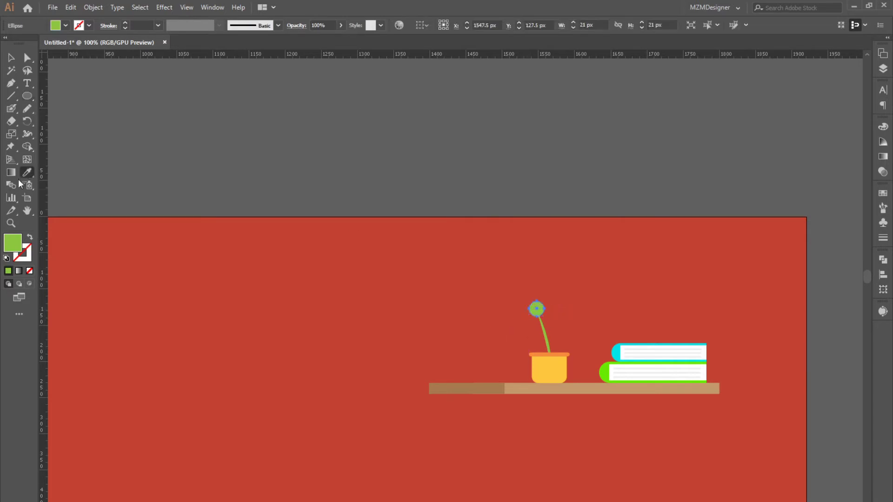
- Fill the circle with golden yellow F4C42C
{"action": "double_click", "coordinate": [11, 245]}
{"action": "left_click_drag", "start_coordinate": [276, 236], "coordinate": [277, 246]}
{"action": "left_click", "coordinate": [245, 140]}
{"action": "left_click", "coordinate": [275, 250]}
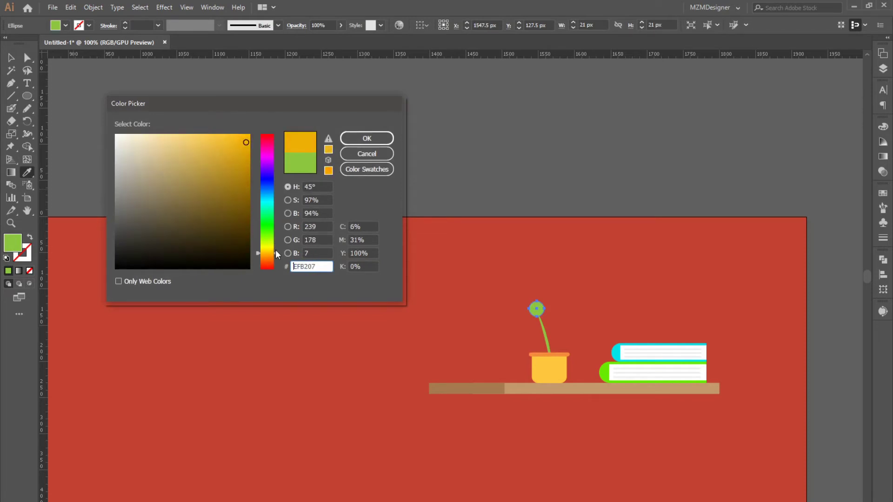
{"action": "left_click", "coordinate": [225, 140]}
{"action": "left_click", "coordinate": [367, 138]}
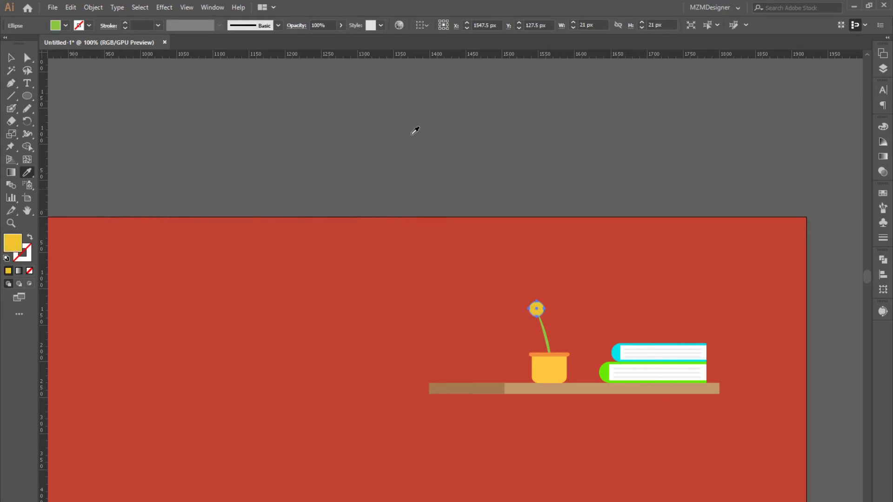
- Reselect the flower centre and start drawing a star over it
{"action": "key", "text": "ctrl+z"}
{"action": "key", "text": "ctrl+shift+z"}
{"action": "key", "text": "v"}
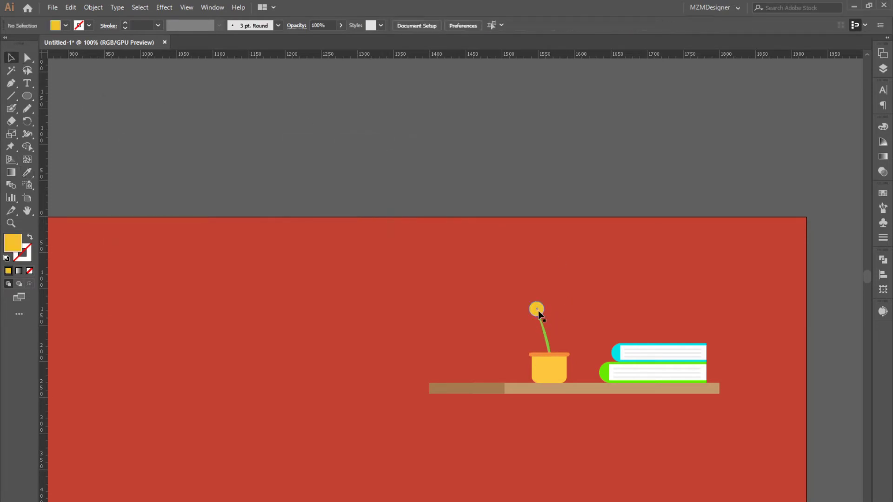
{"action": "left_click", "coordinate": [537, 310]}
{"action": "left_click_drag", "start_coordinate": [27, 96], "coordinate": [65, 145]}
{"action": "left_click_drag", "start_coordinate": [431, 301], "coordinate": [393, 329]}
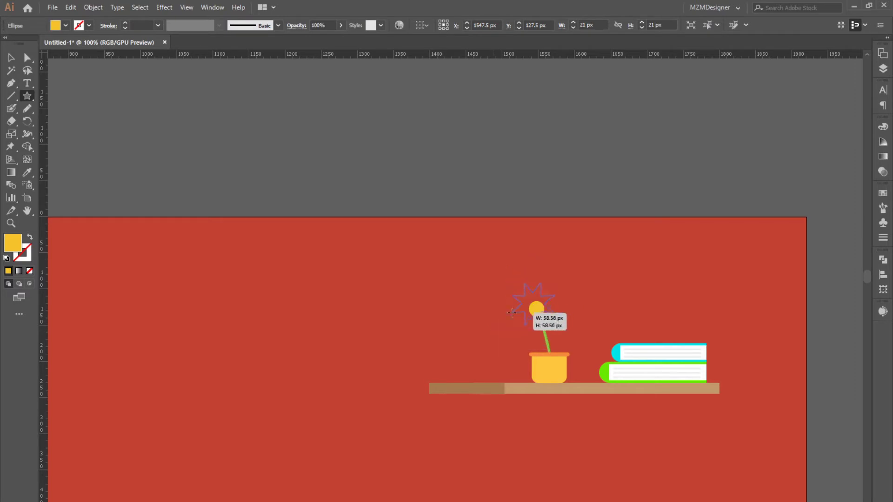
- Size the star around the flower centre and round its points into petals
{"action": "mouse_move", "coordinate": [393, 330]}
{"action": "left_mouse_down"}
{"action": "mouse_move", "coordinate": [519, 314]}
{"action": "mouse_move", "coordinate": [513, 323]}
{"action": "left_mouse_up"}
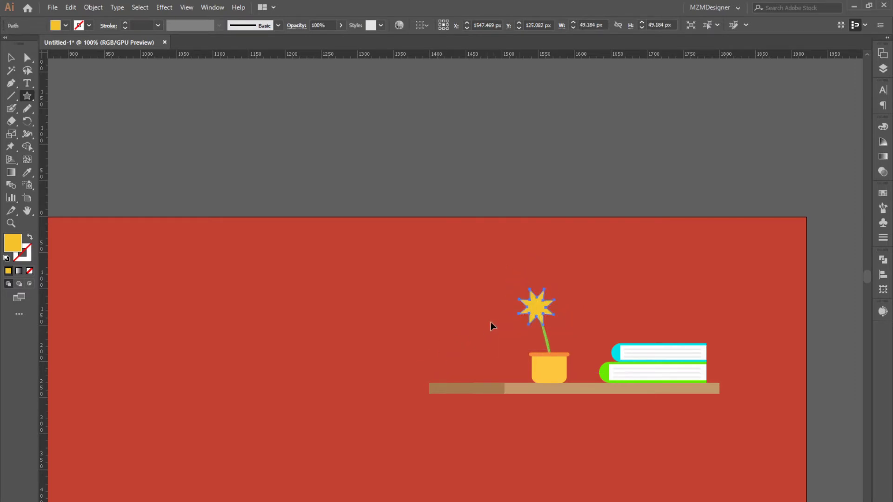
{"action": "key", "text": "ctrl+plus"}
{"action": "key", "text": "ctrl+plus"}
{"action": "key", "text": "ctrl+plus"}
{"action": "key", "text": "a"}
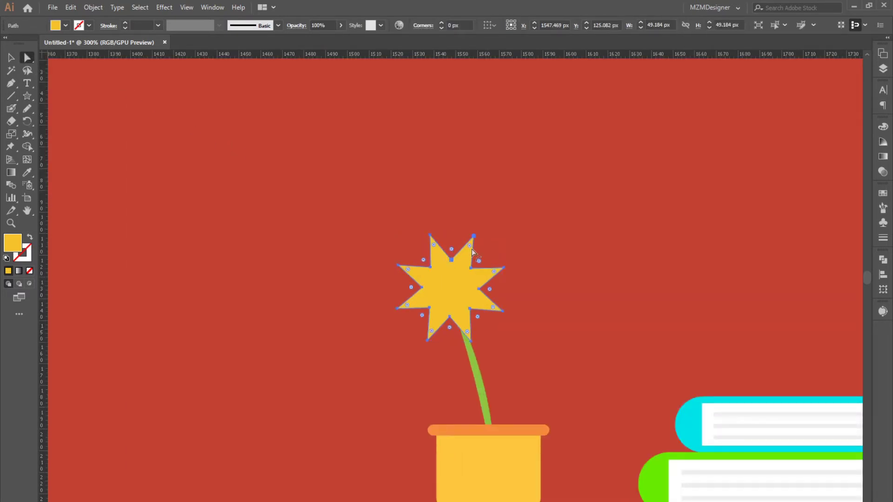
{"action": "left_click_drag", "start_coordinate": [479, 260], "coordinate": [465, 272]}
{"action": "key", "text": "v"}
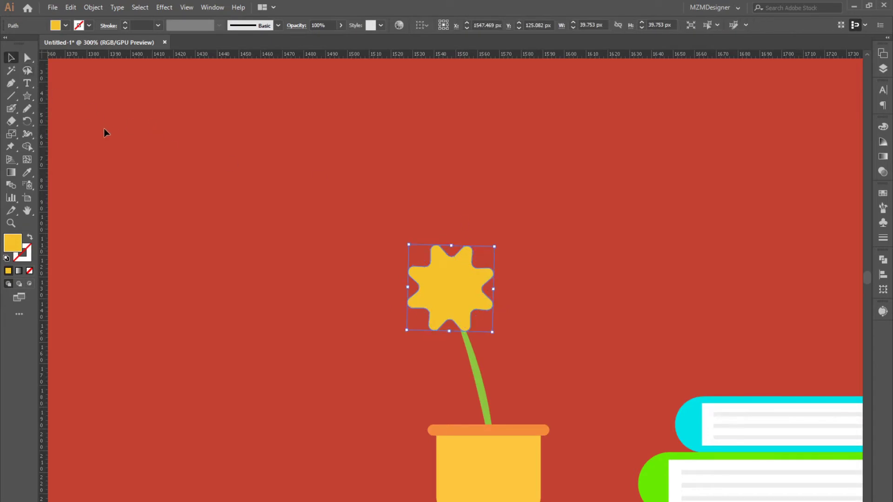
- Send the star behind the stem, then begin choosing a paler yellow FFE088 fill
{"action": "left_click", "coordinate": [463, 299]}
{"action": "right_click", "coordinate": [462, 296]}
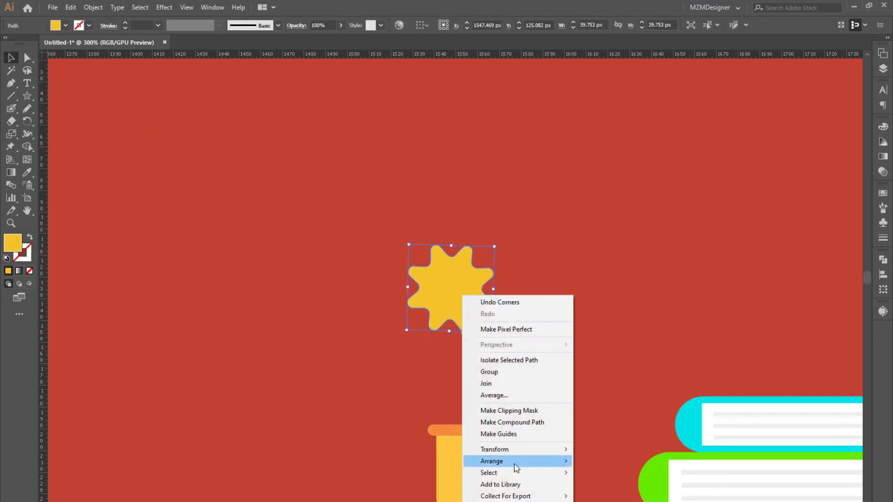
{"action": "left_click", "coordinate": [611, 484]}
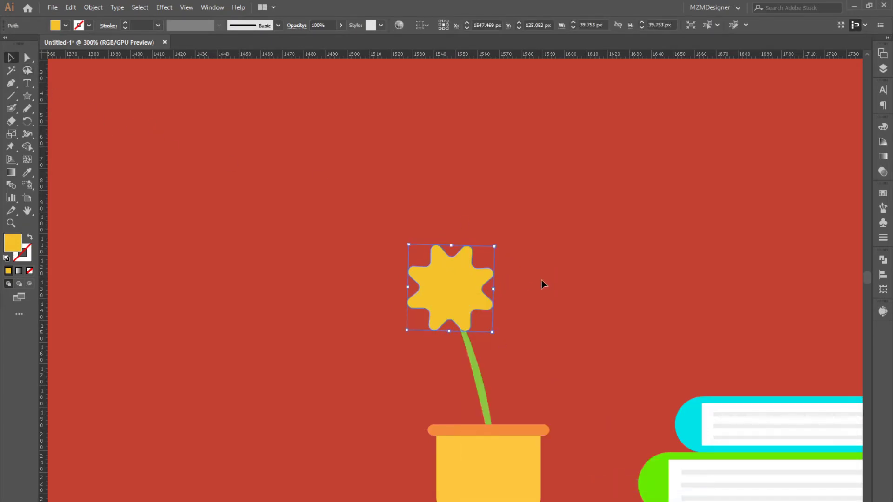
{"action": "key", "text": "l"}
{"action": "left_click_drag", "start_coordinate": [450, 293], "coordinate": [466, 273]}
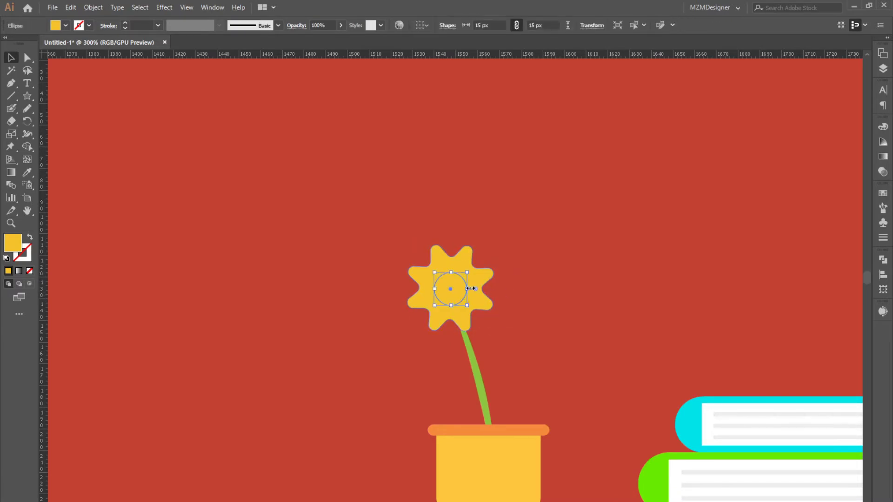
{"action": "key", "text": "ctrl+z"}
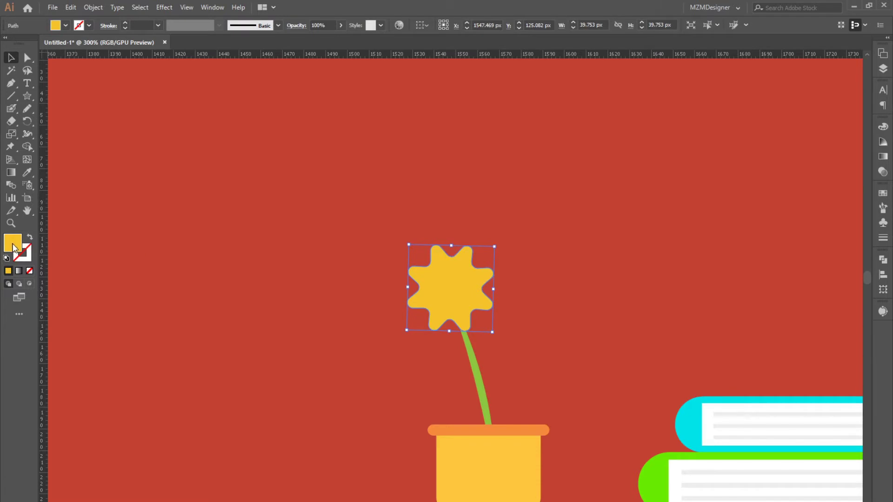
{"action": "double_click", "coordinate": [12, 242]}
- Fill the flower petals with a light yellow
{"action": "left_click_drag", "start_coordinate": [223, 139], "coordinate": [176, 130]}
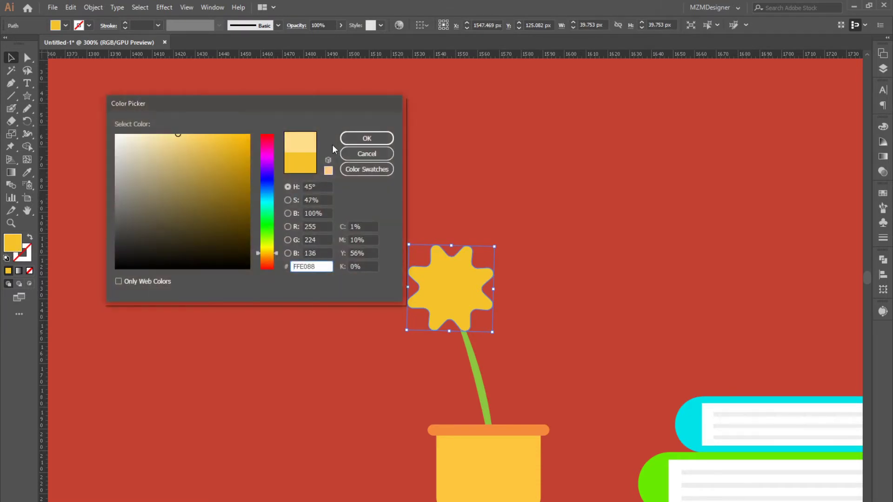
{"action": "left_click", "coordinate": [367, 138]}
{"action": "mouse_move", "coordinate": [287, 182]}
{"action": "left_mouse_down"}
{"action": "mouse_move", "coordinate": [526, 300]}
{"action": "mouse_move", "coordinate": [489, 269]}
{"action": "mouse_move", "coordinate": [484, 291]}
{"action": "mouse_move", "coordinate": [471, 270]}
{"action": "left_mouse_up"}
{"action": "left_click", "coordinate": [567, 247]}
- Fill the flower's centre circle with a darker yellow
{"action": "left_click", "coordinate": [459, 298]}
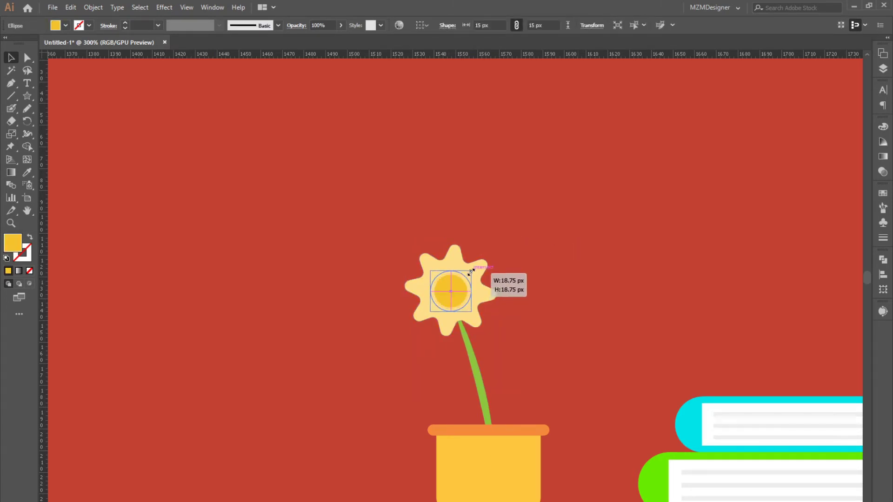
{"action": "double_click", "coordinate": [16, 247]}
{"action": "left_click", "coordinate": [233, 148]}
{"action": "left_click", "coordinate": [365, 138]}
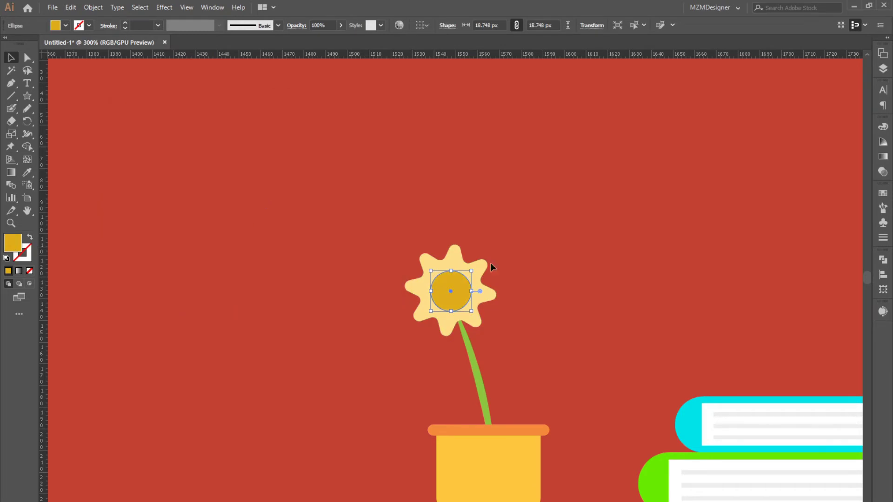
- Try sending the centre backward and the petals to back, undoing both
{"action": "right_click", "coordinate": [457, 283]}
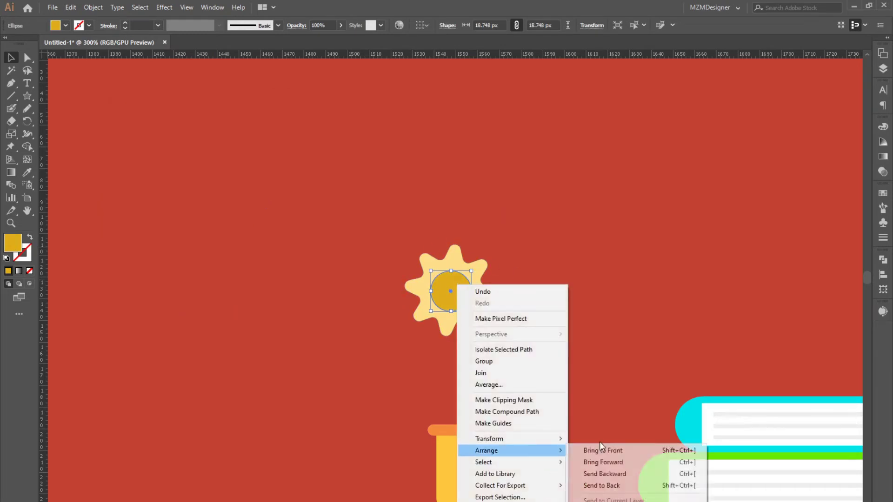
{"action": "left_click", "coordinate": [604, 473]}
{"action": "key", "text": "ctrl+z"}
{"action": "key", "text": "ctrl+shift+a"}
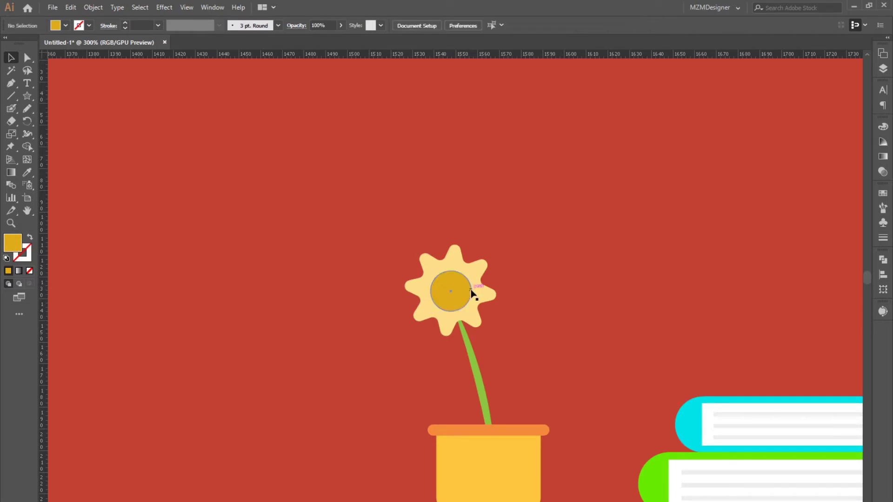
{"action": "left_click", "coordinate": [480, 297]}
{"action": "right_click", "coordinate": [476, 292]}
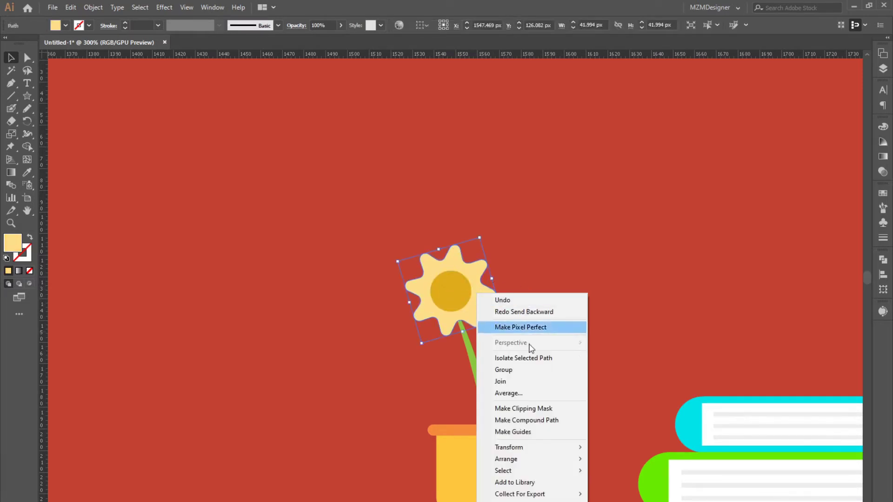
{"action": "left_click", "coordinate": [629, 494]}
{"action": "key", "text": "ctrl+z"}
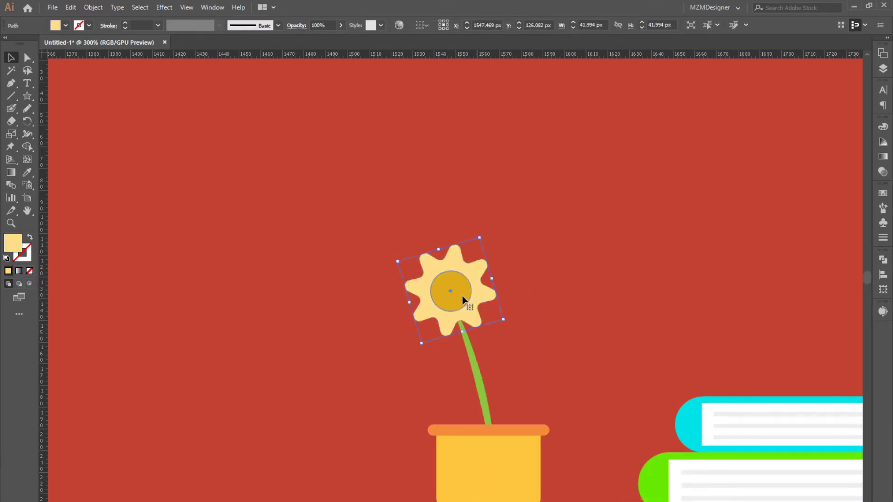
- Rearrange the centre and petals so the petal shape sits at the very back
{"action": "right_click", "coordinate": [453, 295]}
{"action": "mouse_move", "coordinate": [482, 462]}
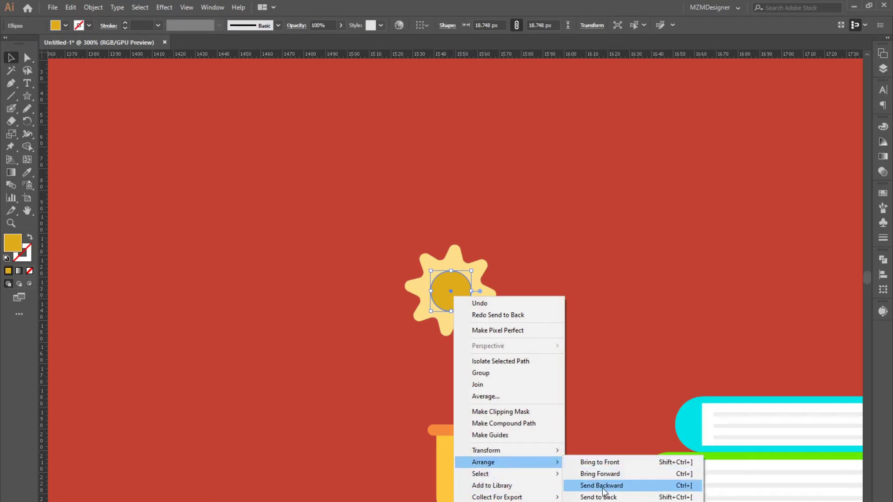
{"action": "left_click", "coordinate": [602, 487]}
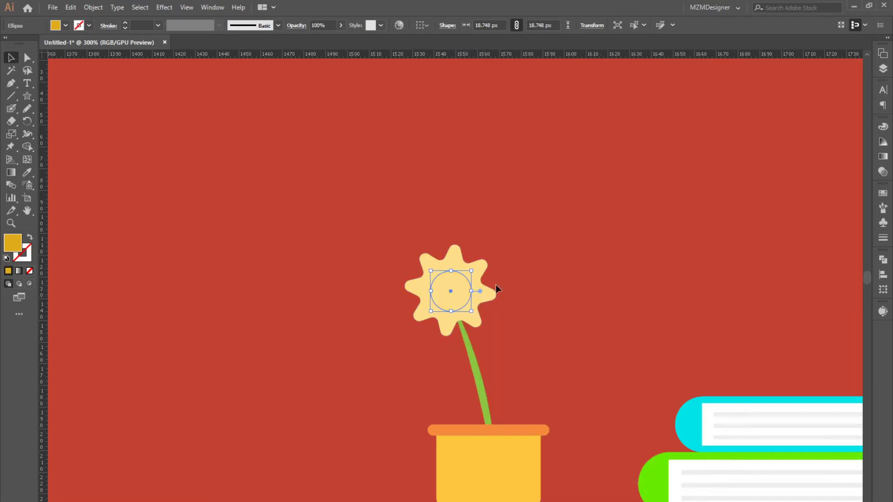
{"action": "left_click", "coordinate": [445, 292]}
{"action": "right_click", "coordinate": [454, 284]}
{"action": "left_click", "coordinate": [600, 487]}
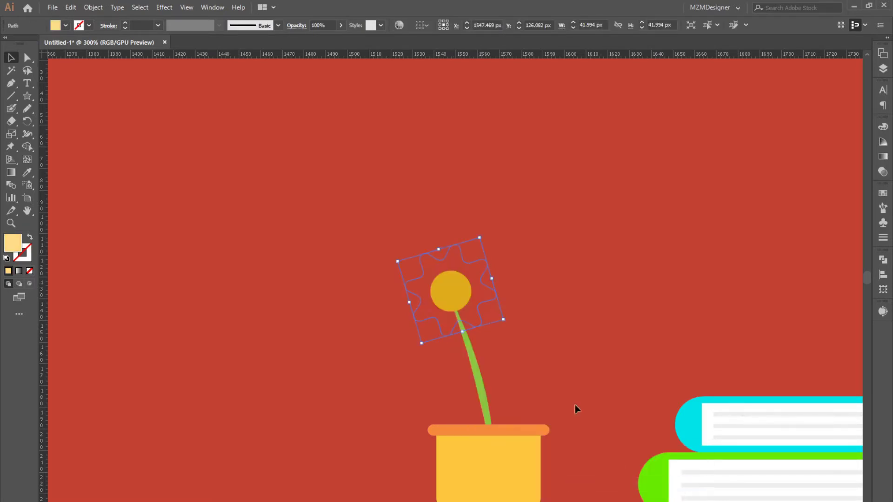
{"action": "left_click", "coordinate": [529, 307]}
{"action": "key", "text": "ctrl+minus"}
{"action": "key", "text": "ctrl+minus"}
{"action": "key", "text": "ctrl+minus"}
{"action": "key", "text": "ctrl+minus"}
{"action": "key", "text": "ctrl+minus"}
- Unlock all objects and send the red wall to the back
{"action": "scroll", "coordinate": [482, 281], "scroll_direction": "down", "scroll_amount": 2}
{"action": "scroll", "coordinate": [482, 281], "scroll_direction": "left", "scroll_amount": 2}
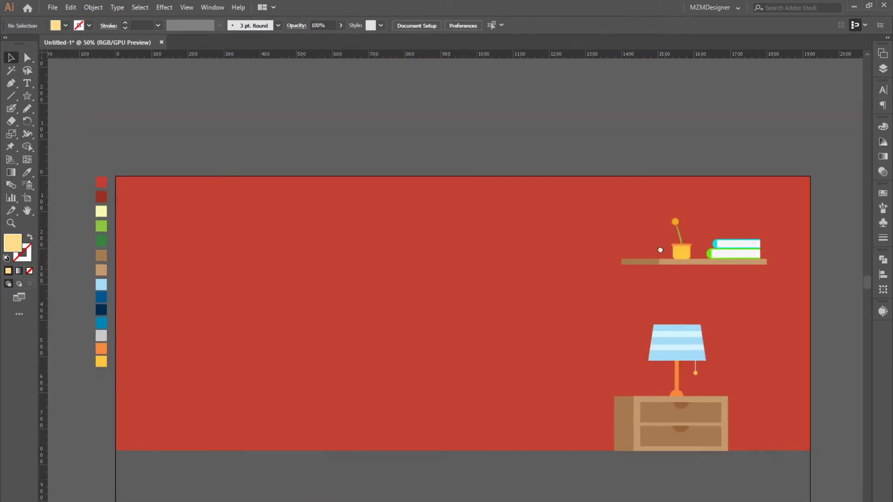
{"action": "left_click", "coordinate": [93, 7]}
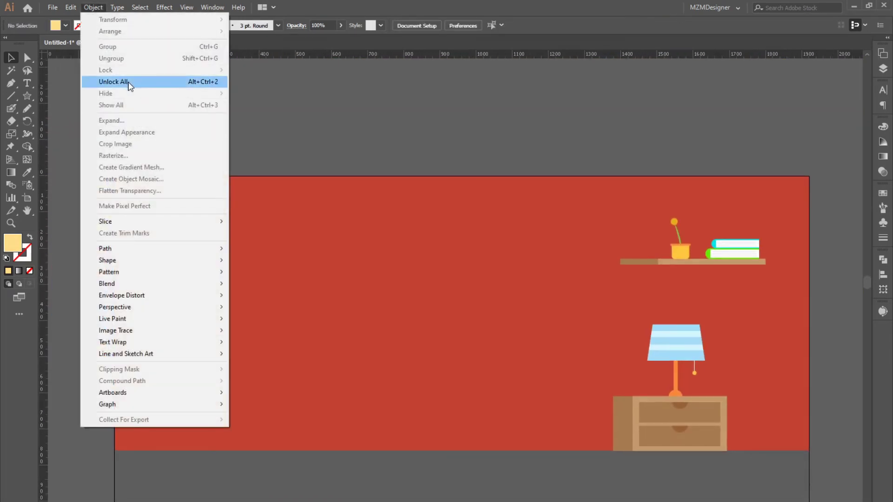
{"action": "left_click", "coordinate": [130, 82]}
{"action": "right_click", "coordinate": [708, 213]}
{"action": "left_click", "coordinate": [721, 375]}
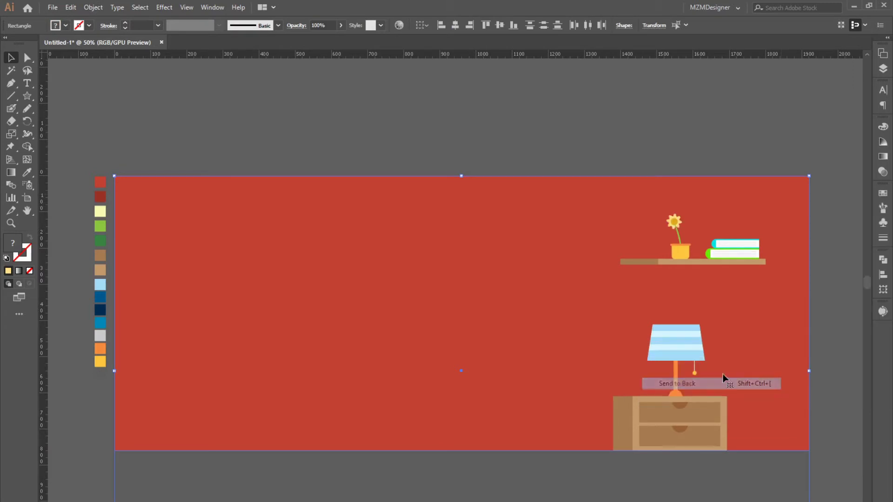
{"action": "left_click", "coordinate": [687, 175]}
- Relock the red wall in place
{"action": "key", "text": "ctrl+plus"}
{"action": "key", "text": "ctrl+plus"}
{"action": "left_click_drag", "start_coordinate": [687, 203], "coordinate": [320, 354]}
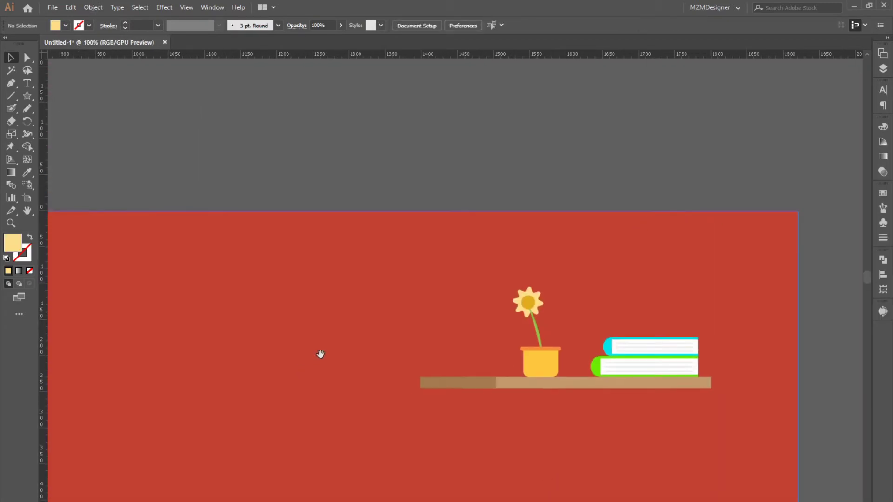
{"action": "left_click", "coordinate": [516, 257]}
{"action": "left_click", "coordinate": [93, 7]}
{"action": "left_click", "coordinate": [253, 69]}
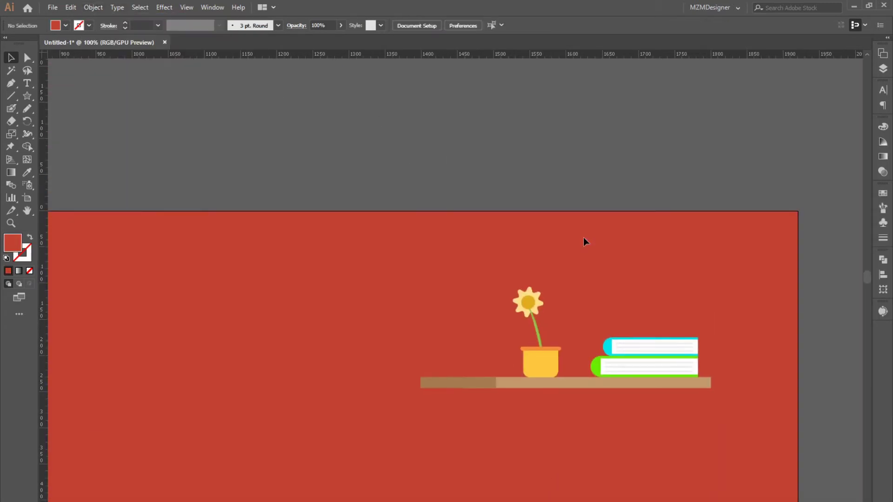
- Bring the flower petals and centre in front of the stem
{"action": "key", "text": "ctrl+plus"}
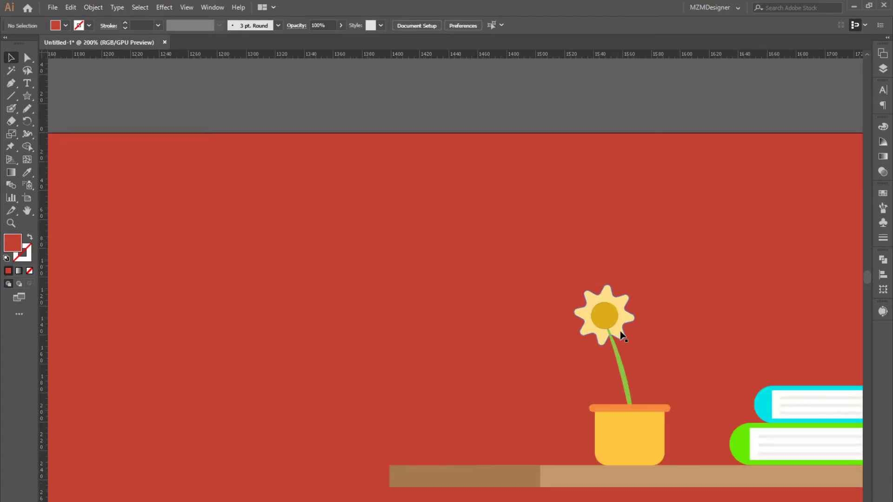
{"action": "left_click", "coordinate": [615, 327]}
{"action": "left_click", "coordinate": [627, 324], "text": "shift"}
{"action": "right_click", "coordinate": [626, 324]}
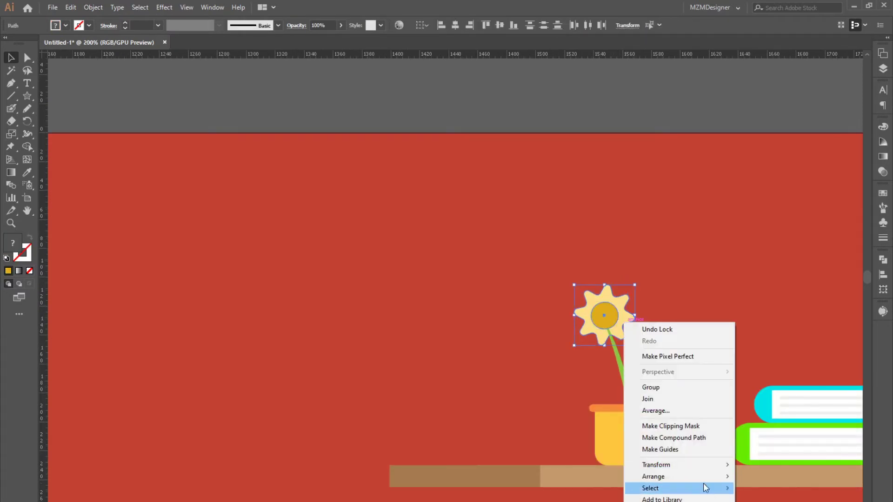
{"action": "left_click", "coordinate": [765, 475]}
{"action": "left_click", "coordinate": [438, 308]}
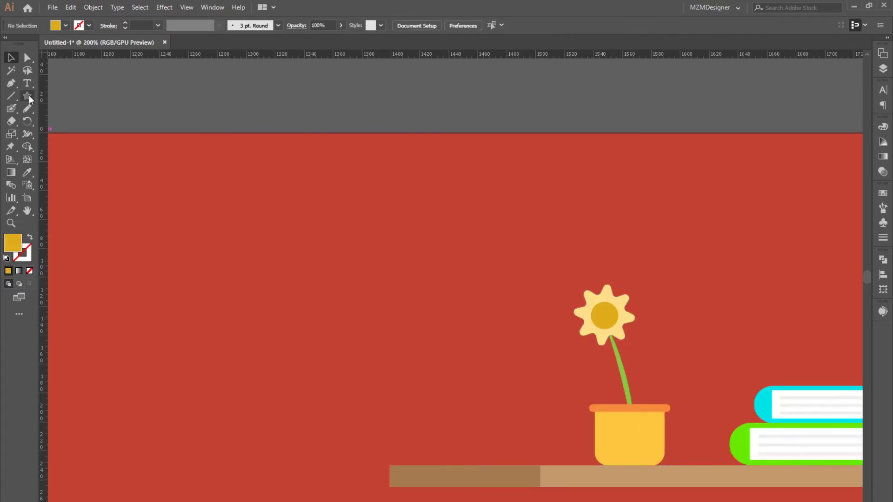
- Draw a yellow circle left of the flower and place an overlapping copy beside it
{"action": "left_click_drag", "start_coordinate": [26, 99], "coordinate": [66, 132]}
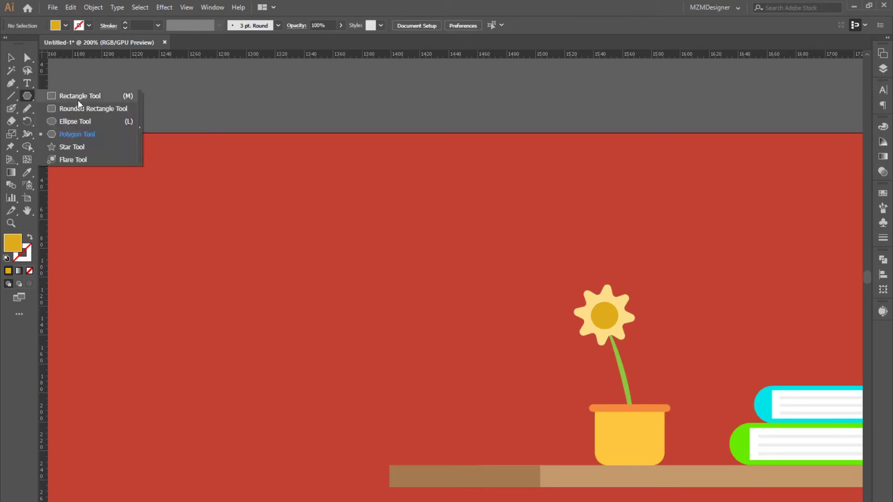
{"action": "mouse_move", "coordinate": [27, 96]}
{"action": "left_mouse_down"}
{"action": "mouse_move", "coordinate": [82, 134]}
{"action": "mouse_move", "coordinate": [74, 121]}
{"action": "left_mouse_up"}
{"action": "left_click_drag", "start_coordinate": [411, 306], "coordinate": [455, 262]}
{"action": "key", "text": "v"}
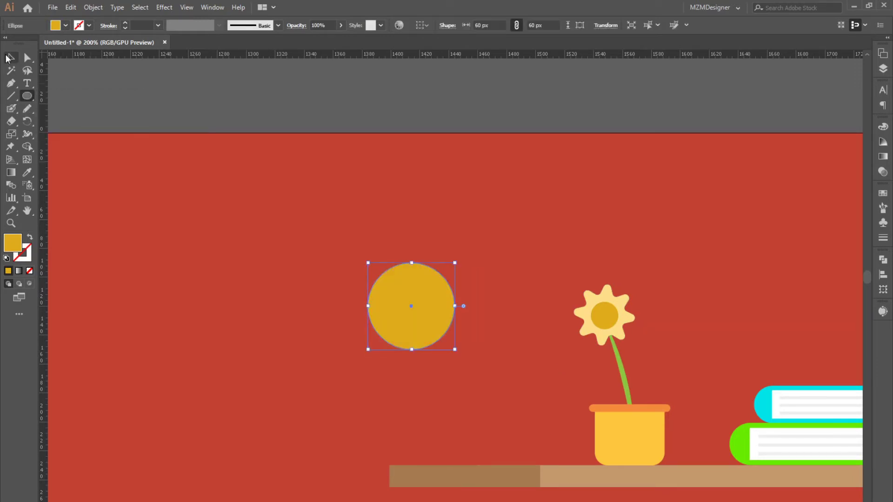
{"action": "key", "text": "ctrl+shift+a"}
{"action": "left_click_drag", "start_coordinate": [417, 328], "coordinate": [357, 327]}
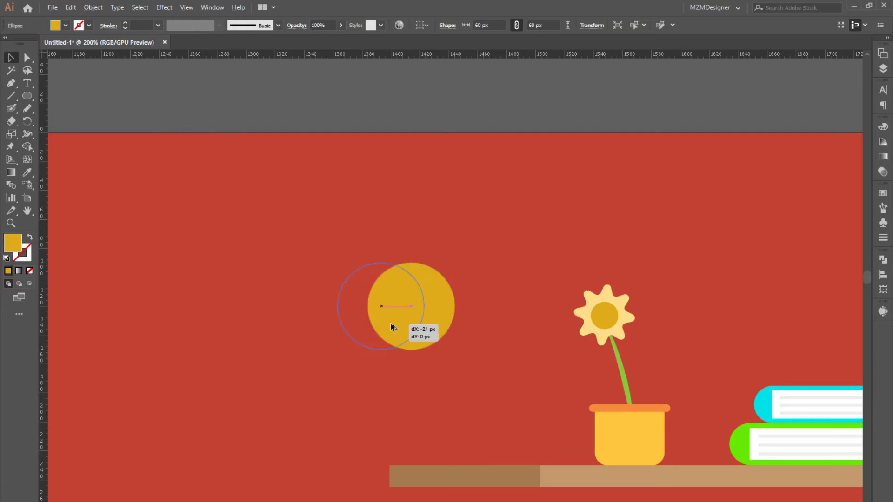
- Divide the two overlapping circles with Pathfinder
{"action": "left_click", "coordinate": [418, 294], "text": "shift"}
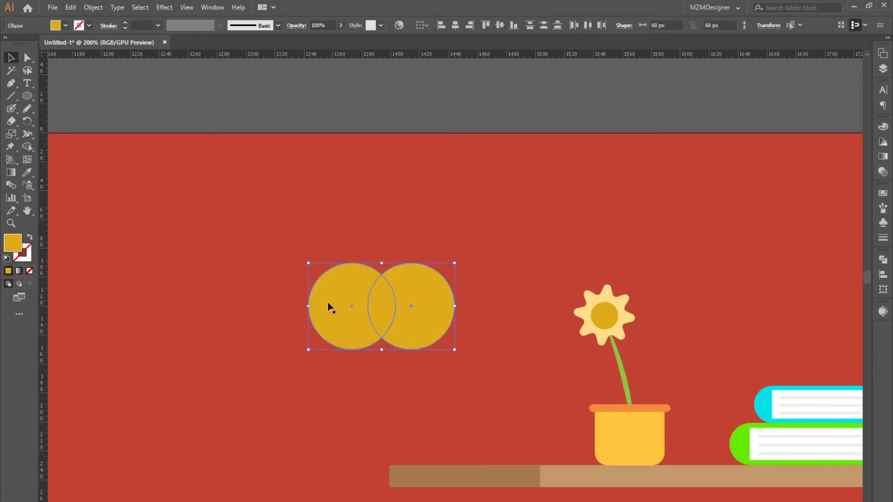
{"action": "left_click", "coordinate": [327, 302], "text": "shift"}
{"action": "left_click", "coordinate": [431, 300], "text": "shift"}
{"action": "left_click", "coordinate": [883, 260]}
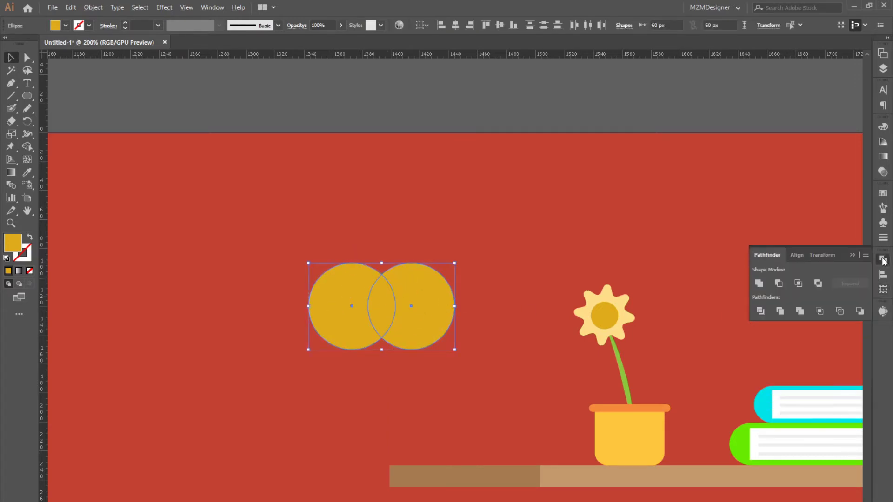
{"action": "left_click", "coordinate": [761, 310]}
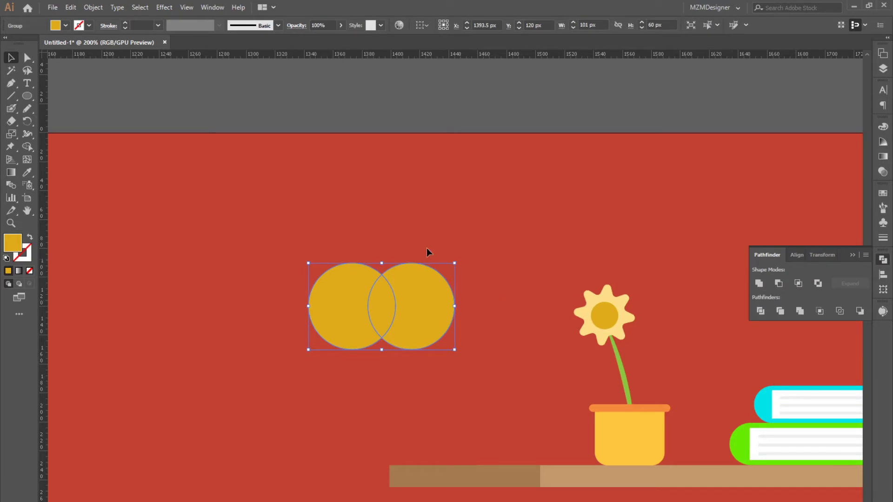
- Ungroup the pieces and delete both outer crescents, keeping the lens-shaped leaf
{"action": "right_click", "coordinate": [417, 294]}
{"action": "left_click", "coordinate": [475, 384]}
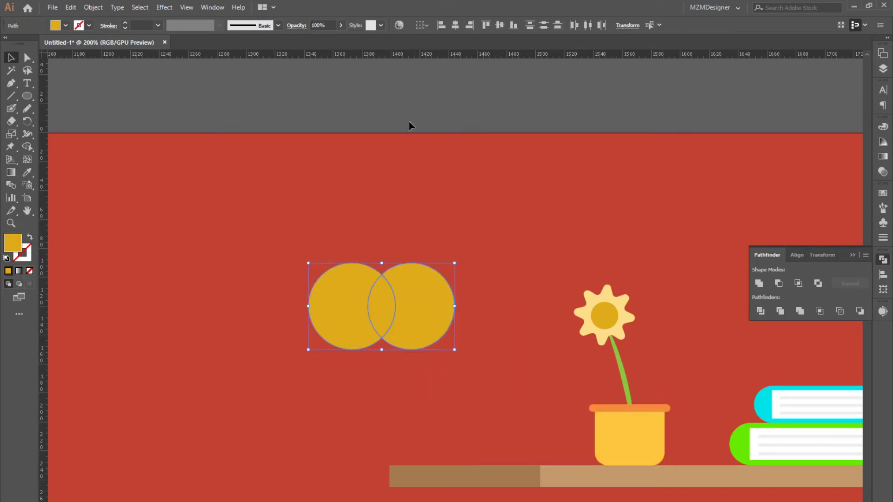
{"action": "left_click", "coordinate": [442, 307]}
{"action": "key", "text": "Delete"}
{"action": "left_click", "coordinate": [343, 307]}
{"action": "key", "text": "Delete"}
{"action": "left_click", "coordinate": [385, 308]}
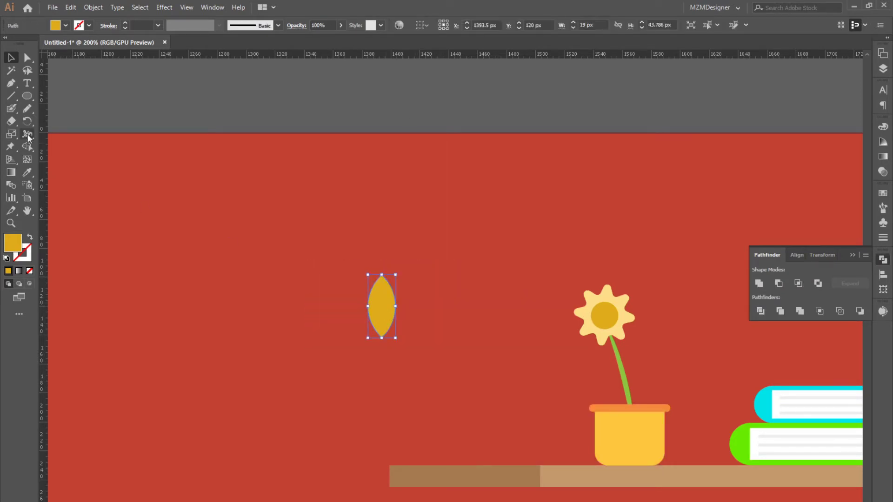
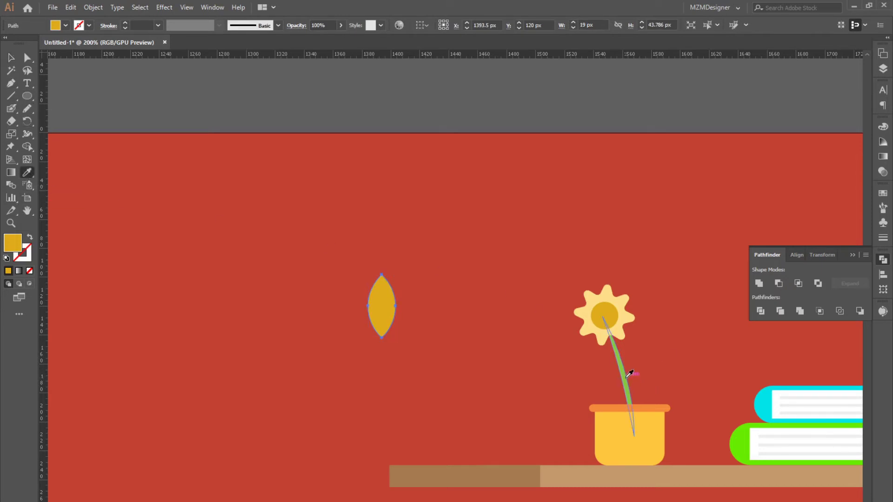
- Give the leaf a darker green fill
{"action": "double_click", "coordinate": [13, 248]}
{"action": "left_click", "coordinate": [221, 171]}
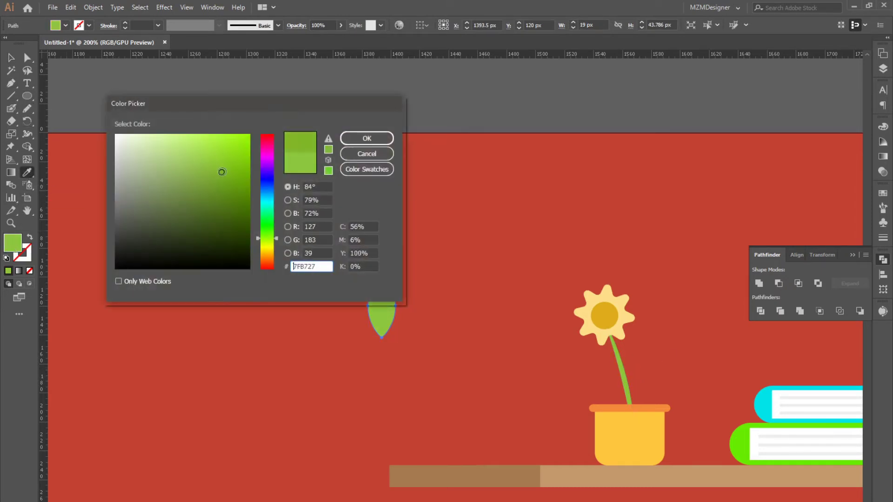
{"action": "left_click", "coordinate": [367, 138]}
{"action": "left_click", "coordinate": [393, 280]}
{"action": "left_click", "coordinate": [381, 303]}
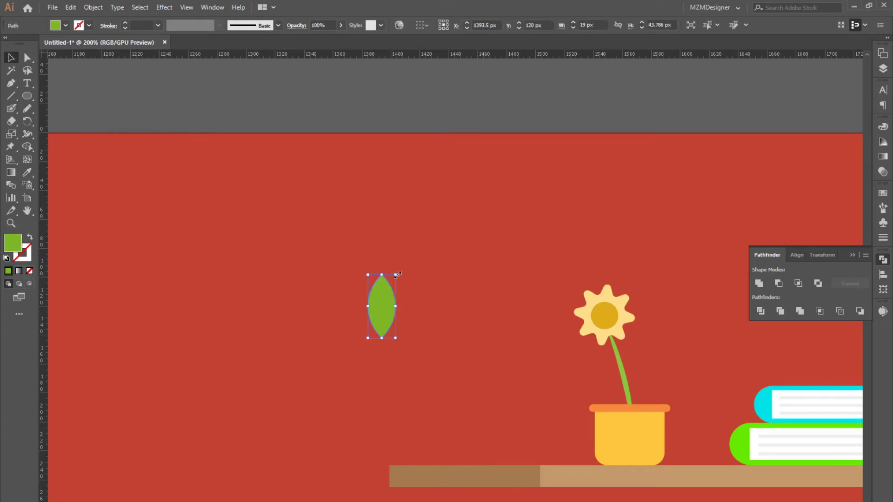
- Shrink the leaf, then move and rotate it onto the flower stem
{"action": "left_click_drag", "start_coordinate": [395, 274], "coordinate": [377, 310]}
{"action": "left_click_drag", "start_coordinate": [634, 358], "coordinate": [617, 356]}
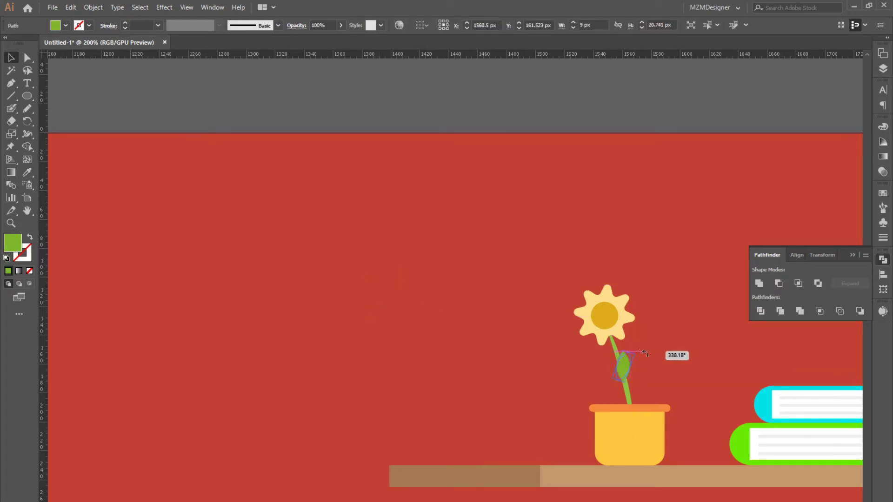
{"action": "left_click", "coordinate": [666, 347]}
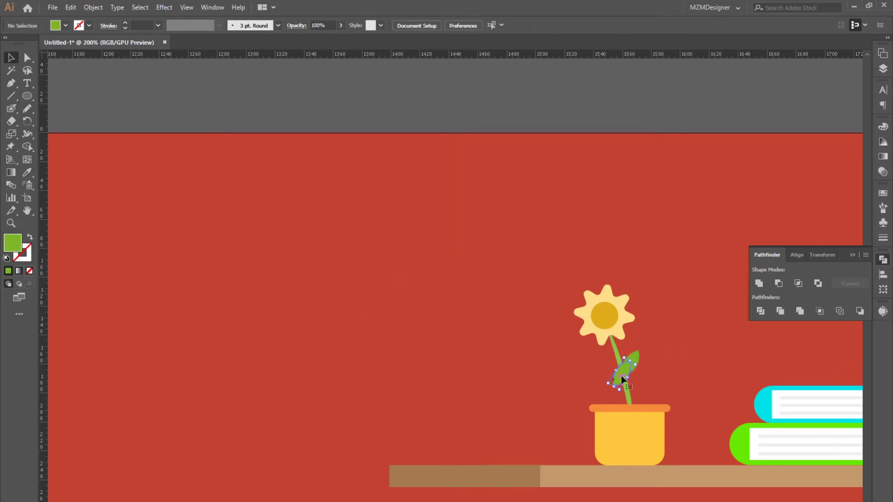
{"action": "mouse_move", "coordinate": [620, 375]}
{"action": "left_mouse_down"}
{"action": "mouse_move", "coordinate": [640, 363]}
{"action": "mouse_move", "coordinate": [642, 377]}
{"action": "mouse_move", "coordinate": [658, 369]}
{"action": "left_mouse_up"}
{"action": "left_click", "coordinate": [658, 368]}
- Bring the stem to the front, then bring the flower head in front of it
{"action": "left_click", "coordinate": [615, 355]}
{"action": "right_click", "coordinate": [615, 352]}
{"action": "left_click", "coordinate": [646, 339]}
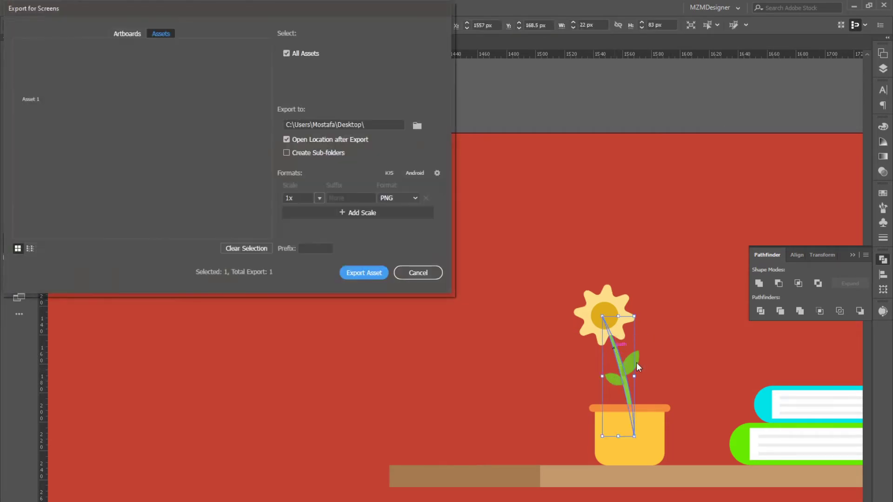
{"action": "left_click", "coordinate": [421, 274]}
{"action": "right_click", "coordinate": [626, 395]}
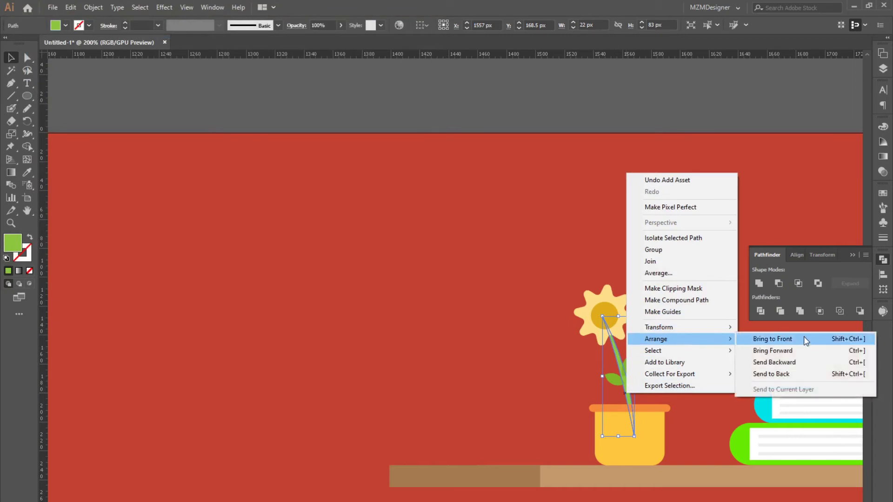
{"action": "left_click", "coordinate": [806, 341]}
{"action": "left_click", "coordinate": [609, 296]}
{"action": "right_click", "coordinate": [609, 295]}
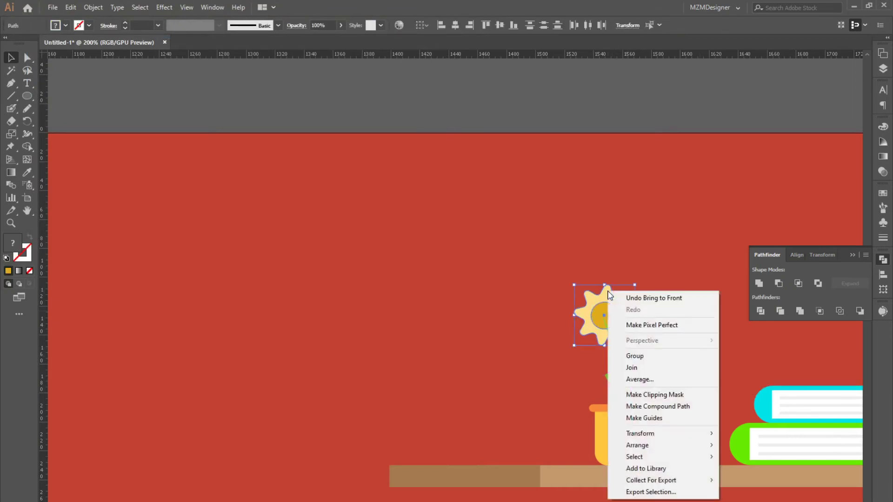
{"action": "left_click", "coordinate": [746, 446]}
{"action": "left_click", "coordinate": [649, 356]}
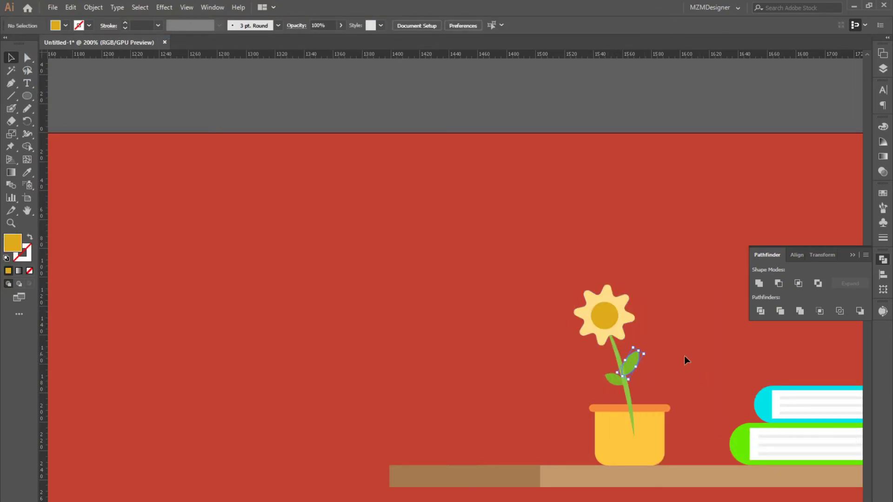
- Align the small leaf on the stem and bring the pot rim and body to front
{"action": "left_click_drag", "start_coordinate": [609, 387], "coordinate": [614, 387]}
{"action": "left_click", "coordinate": [652, 411]}
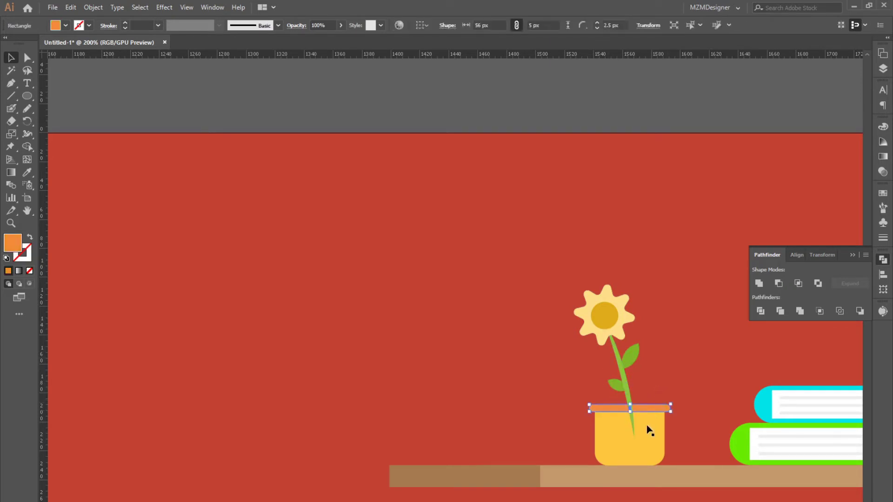
{"action": "left_click", "coordinate": [646, 433], "text": "shift"}
{"action": "right_click", "coordinate": [646, 433]}
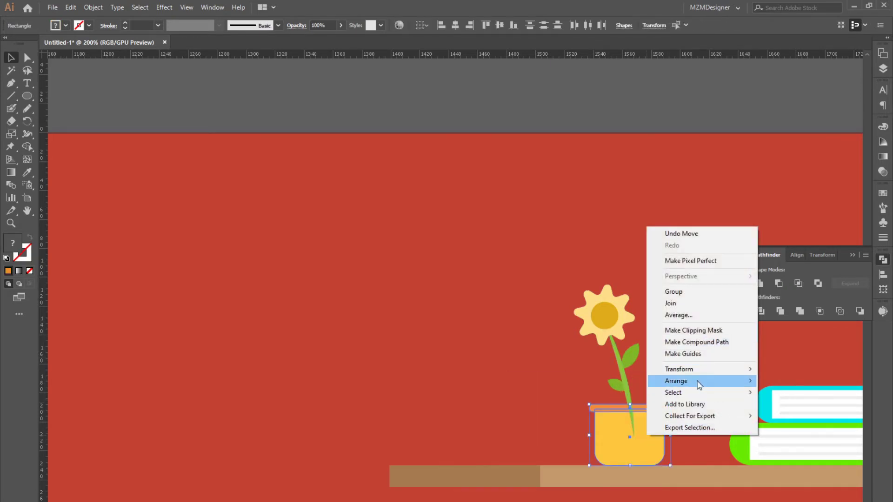
{"action": "left_click", "coordinate": [600, 381]}
{"action": "left_click", "coordinate": [655, 380]}
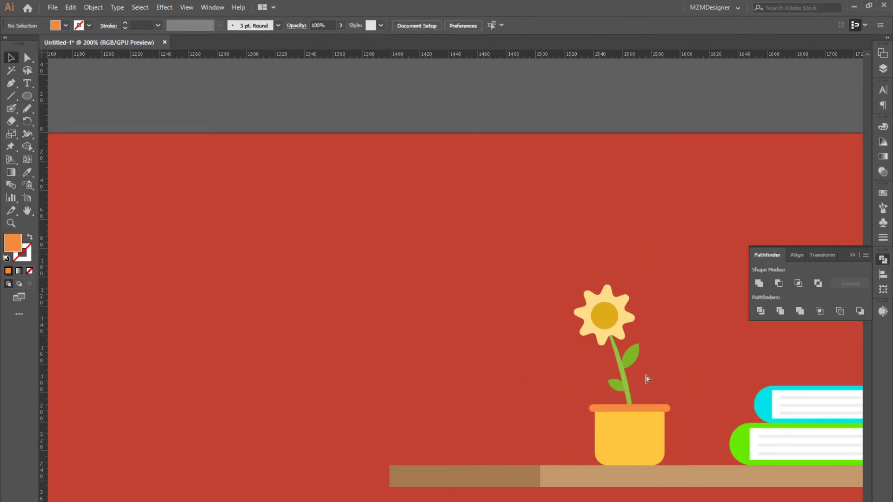
- Select both books and nudge them down onto the shelf
{"action": "key", "text": "ctrl+minus"}
{"action": "key", "text": "ctrl+minus"}
{"action": "key", "text": "ctrl+minus"}
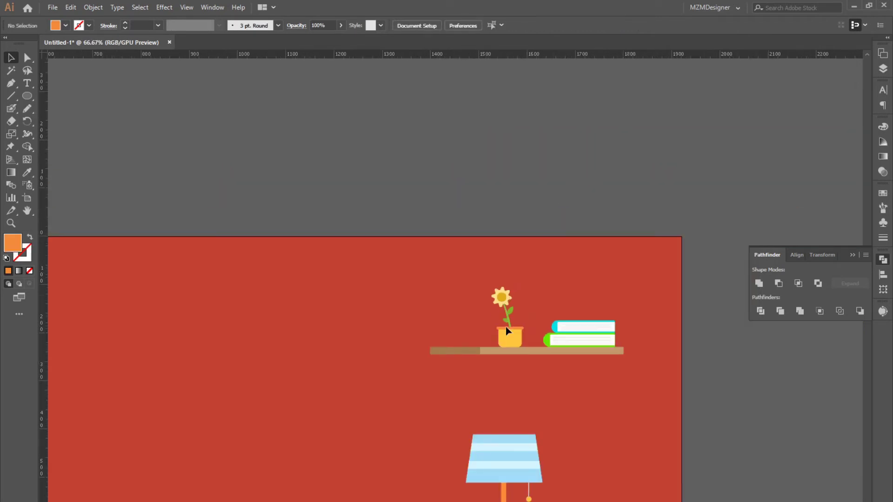
{"action": "left_click", "coordinate": [499, 342]}
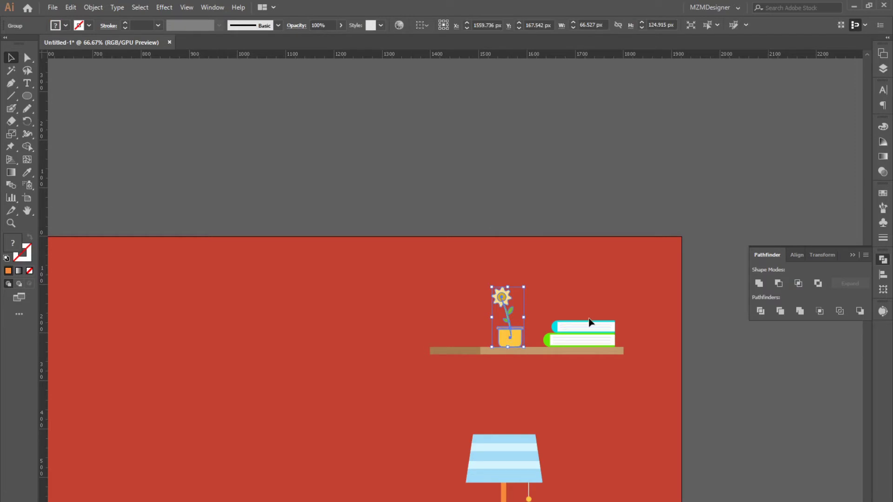
{"action": "left_click_drag", "start_coordinate": [537, 344], "coordinate": [547, 322]}
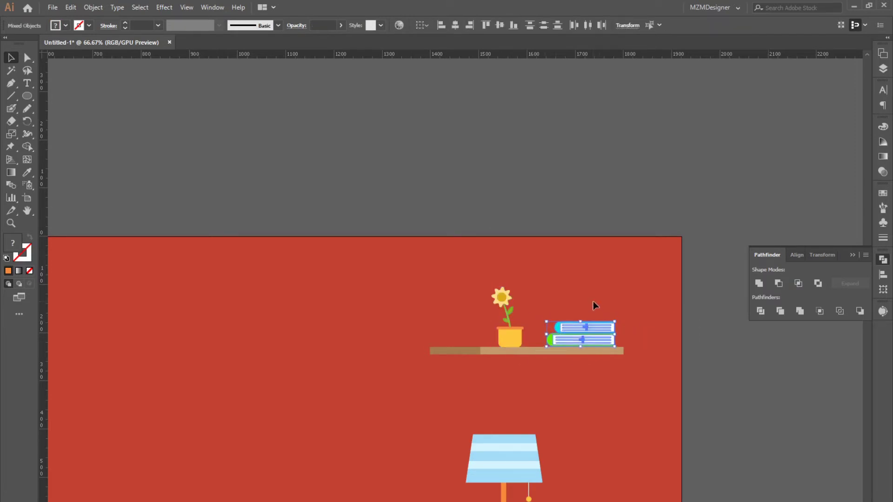
{"action": "key", "text": "ctrl+plus"}
{"action": "key", "text": "ctrl+plus"}
{"action": "key", "text": "ctrl+plus"}
{"action": "key", "text": "Down"}
{"action": "key", "text": "Down"}
{"action": "key", "text": "Down"}
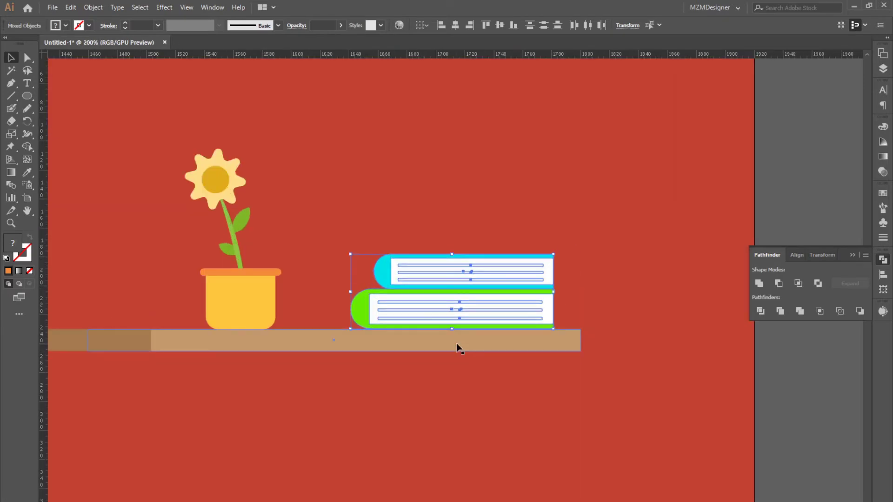
{"action": "left_click", "coordinate": [304, 300]}
{"action": "key", "text": "ctrl+1"}
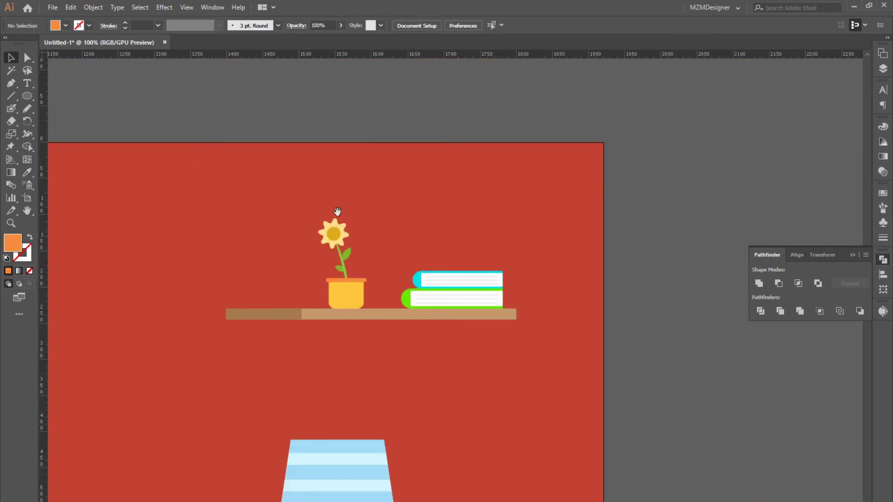
{"action": "scroll", "coordinate": [123, 132], "scroll_direction": "up", "scroll_amount": 2}
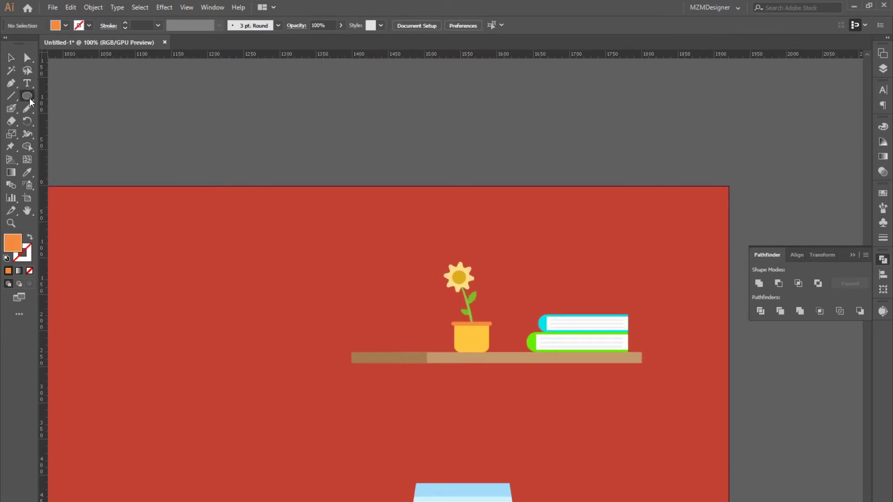
- Draw an orange rectangle strip inside the yellow flower pot
{"action": "left_click_drag", "start_coordinate": [28, 97], "coordinate": [51, 96]}
{"action": "scroll", "coordinate": [493, 365], "scroll_direction": "up", "scroll_amount": 2}
{"action": "scroll", "coordinate": [456, 310], "scroll_direction": "up", "scroll_amount": 1}
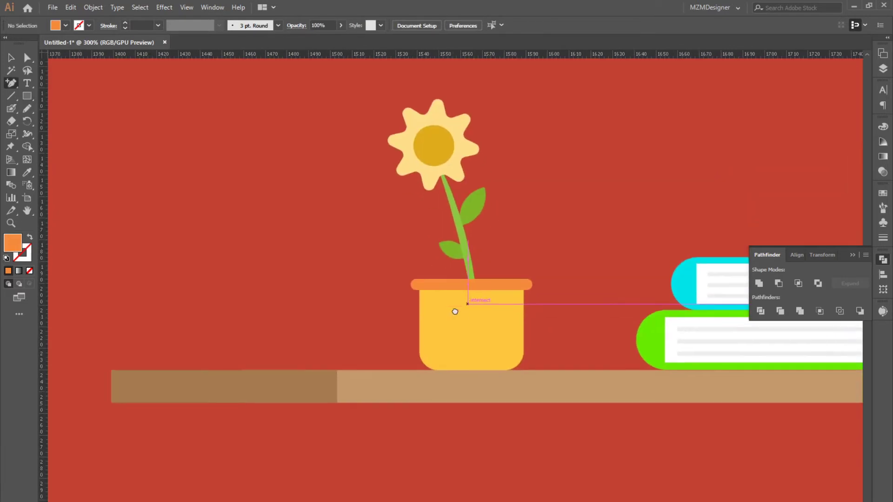
{"action": "key", "text": "p"}
{"action": "left_click_drag", "start_coordinate": [28, 98], "coordinate": [70, 96]}
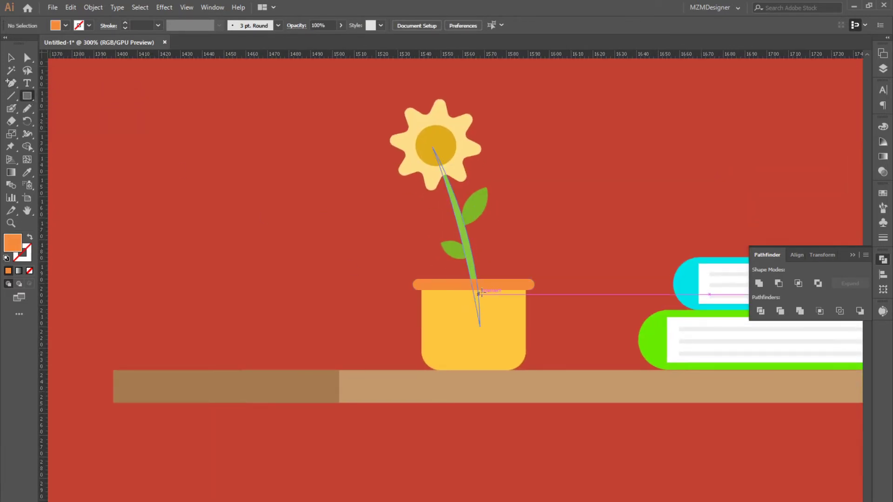
{"action": "left_click_drag", "start_coordinate": [465, 290], "coordinate": [439, 370]}
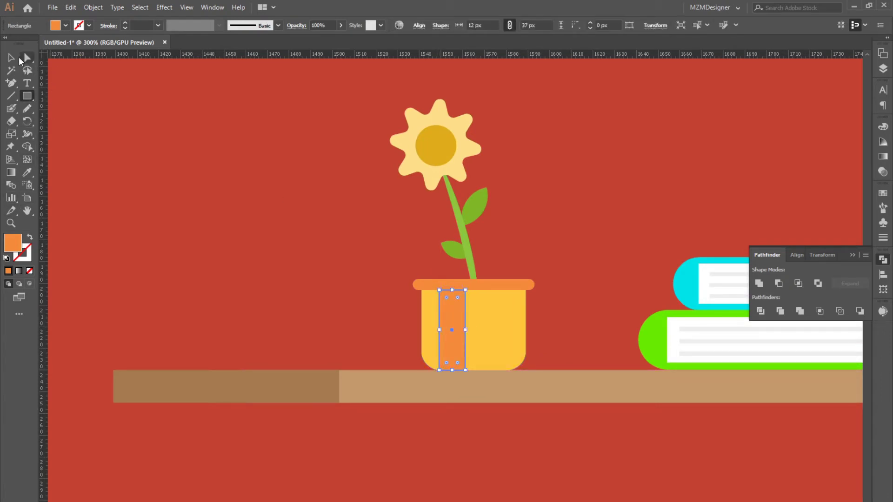
- Lower the orange strip's opacity to 48% and narrow it to 6 px
{"action": "left_click", "coordinate": [18, 59]}
{"action": "left_click", "coordinate": [181, 157]}
{"action": "left_click", "coordinate": [27, 172]}
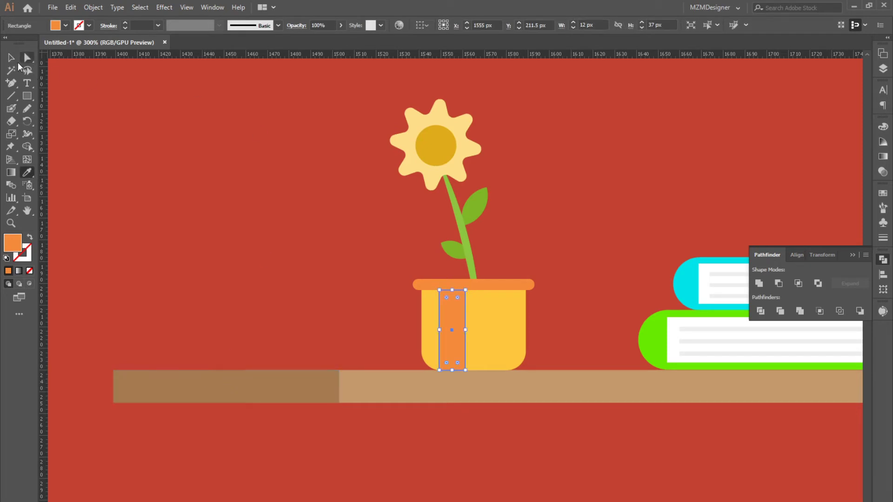
{"action": "left_click", "coordinate": [17, 62]}
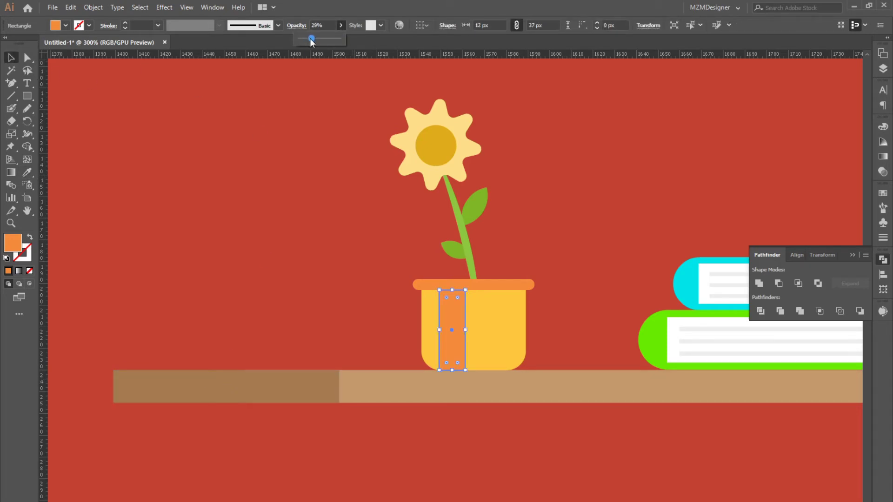
{"action": "left_click_drag", "start_coordinate": [305, 39], "coordinate": [313, 39]}
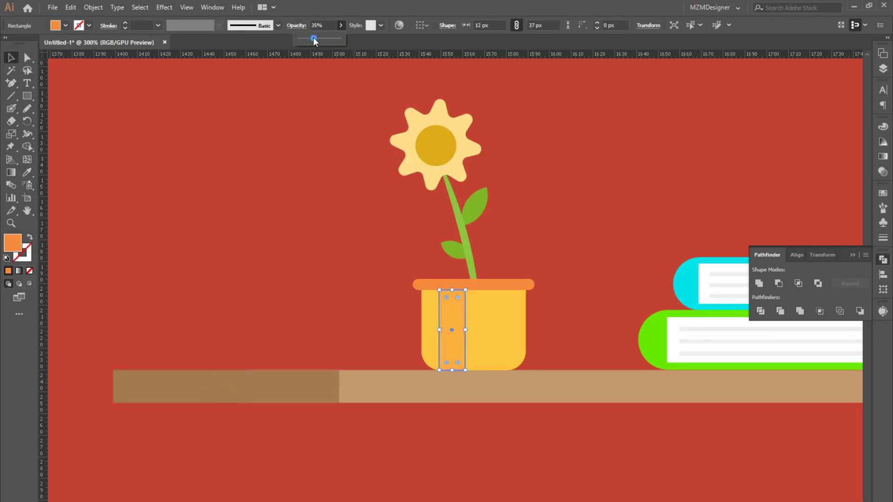
{"action": "left_click", "coordinate": [279, 139]}
{"action": "left_click", "coordinate": [451, 344]}
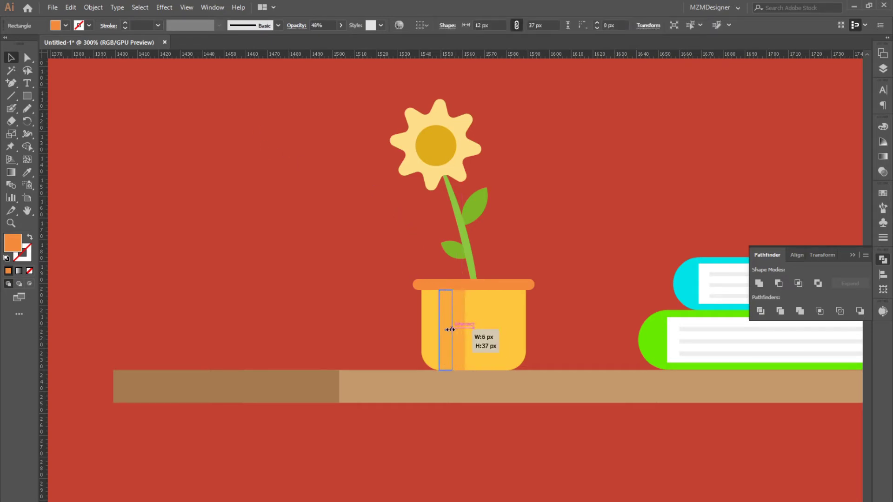
{"action": "left_click", "coordinate": [313, 363]}
{"action": "key", "text": "ctrl+minus"}
{"action": "key", "text": "ctrl+minus"}
{"action": "key", "text": "ctrl+minus"}
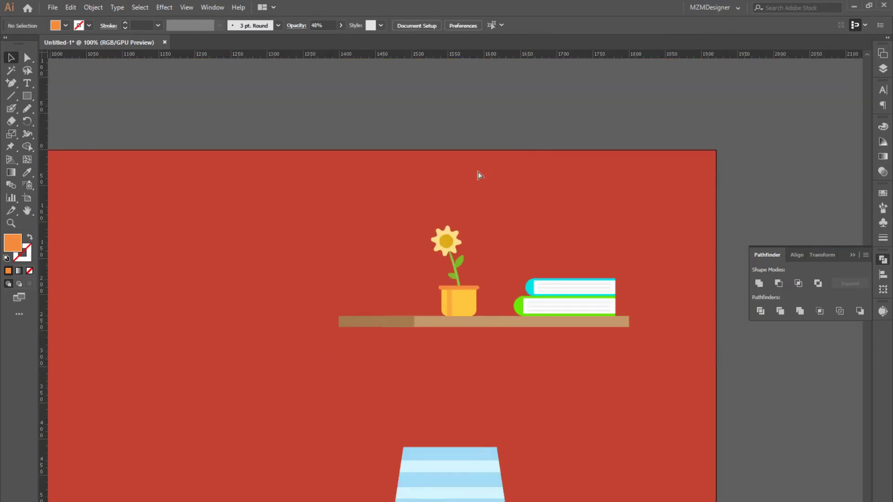
{"action": "key", "text": "ctrl+minus"}
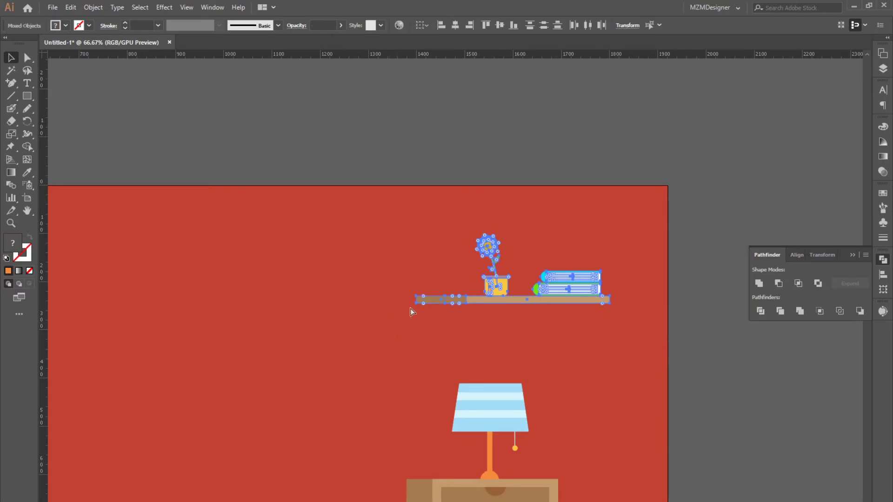
- Move the shelf group lower and slightly left, then draw an 855 × 383 px rectangle at upper left
{"action": "left_click_drag", "start_coordinate": [500, 295], "coordinate": [498, 303]}
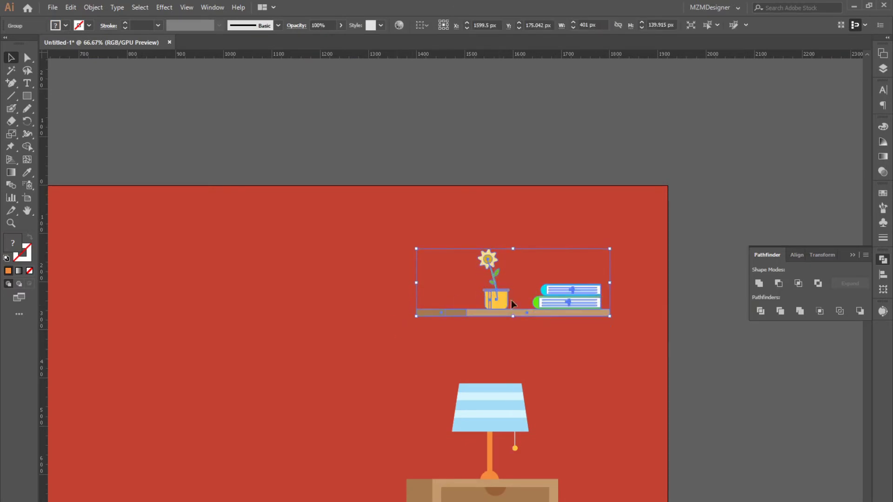
{"action": "key", "text": "ctrl+minus"}
{"action": "left_click_drag", "start_coordinate": [475, 350], "coordinate": [652, 323]}
{"action": "left_click_drag", "start_coordinate": [743, 293], "coordinate": [738, 296]}
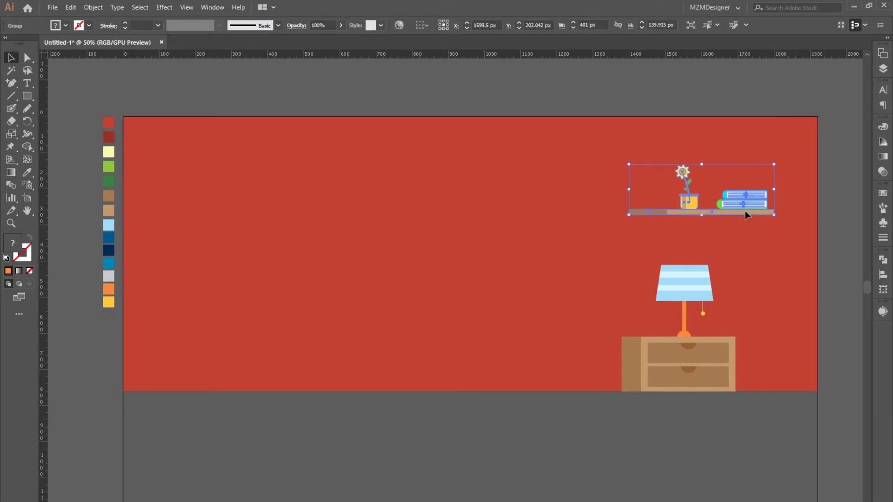
{"action": "left_click_drag", "start_coordinate": [744, 211], "coordinate": [728, 211]}
{"action": "left_click", "coordinate": [683, 125]}
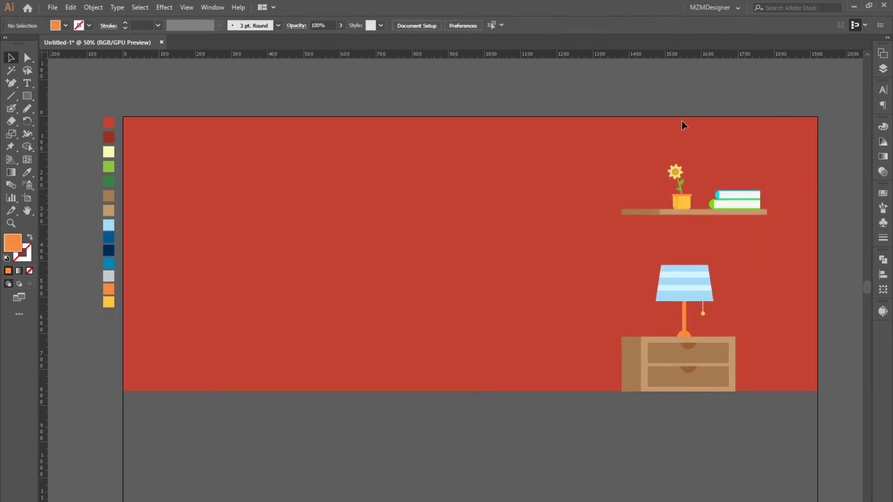
{"action": "mouse_move", "coordinate": [571, 157]}
{"action": "left_mouse_down"}
{"action": "mouse_move", "coordinate": [337, 269]}
{"action": "mouse_move", "coordinate": [285, 280]}
{"action": "left_mouse_up"}
- Fill the window rectangle light blue and fine-tune its height
{"action": "left_click", "coordinate": [108, 225]}
{"action": "key", "text": "v"}
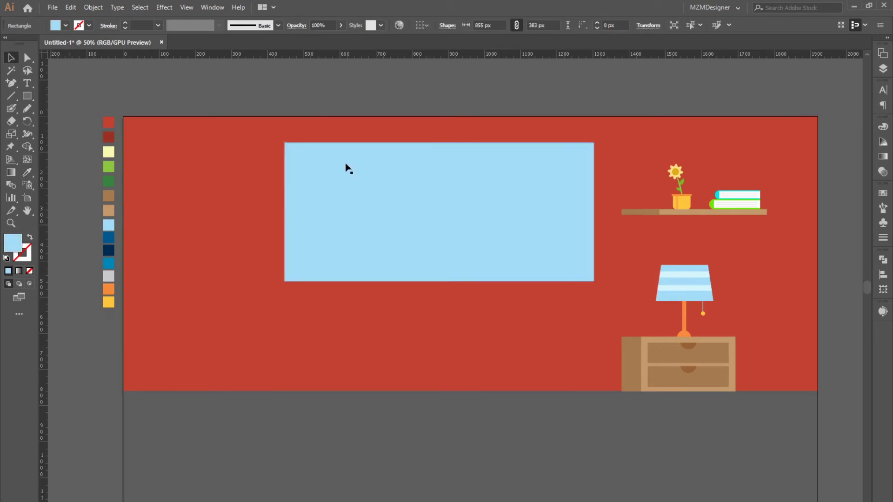
{"action": "left_click", "coordinate": [347, 168]}
{"action": "left_click_drag", "start_coordinate": [439, 281], "coordinate": [439, 288]}
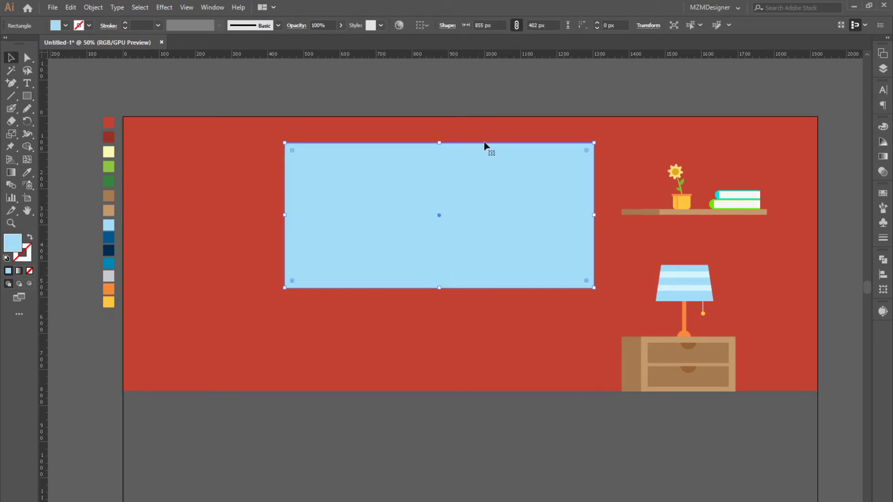
{"action": "left_click_drag", "start_coordinate": [440, 288], "coordinate": [440, 278]}
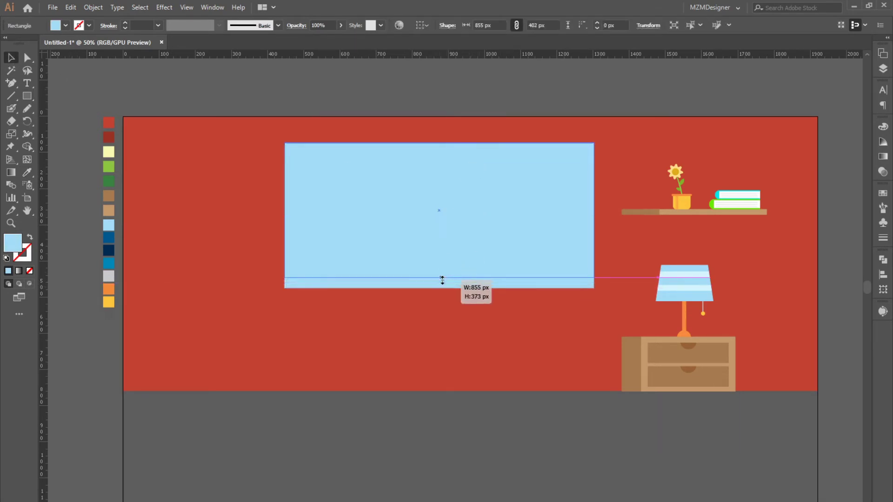
{"action": "left_click", "coordinate": [480, 132]}
{"action": "left_click", "coordinate": [472, 193]}
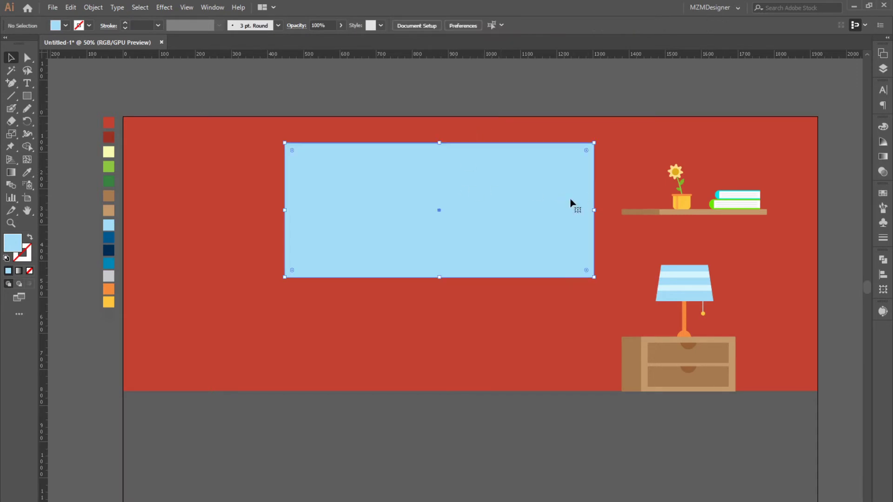
- Copy the window below and flatten the copy into a 25 px bar under it
{"action": "left_click_drag", "start_coordinate": [459, 213], "coordinate": [462, 301]}
{"action": "mouse_move", "coordinate": [439, 223]}
{"action": "left_mouse_down"}
{"action": "mouse_move", "coordinate": [439, 348]}
{"action": "mouse_move", "coordinate": [439, 277]}
{"action": "left_mouse_up"}
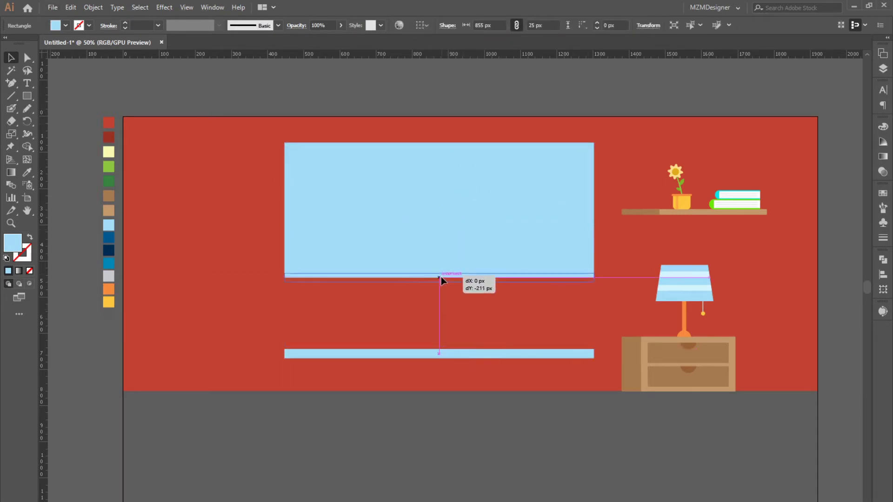
{"action": "mouse_move", "coordinate": [596, 282]}
{"action": "left_mouse_down"}
{"action": "mouse_move", "coordinate": [608, 295]}
{"action": "mouse_move", "coordinate": [532, 322]}
{"action": "left_mouse_up"}
{"action": "key", "text": "ctrl+z"}
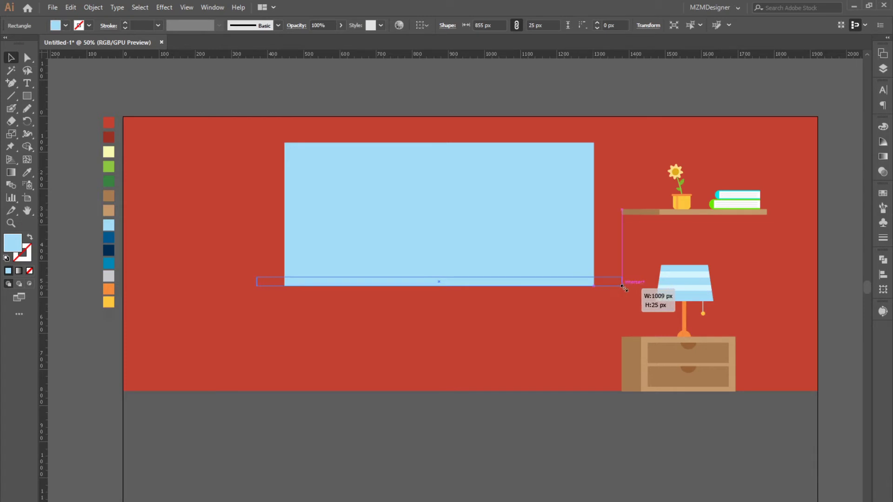
- Widen the bar to 1009 px past both window sides and colour it dark blue
{"action": "left_click_drag", "start_coordinate": [593, 288], "coordinate": [622, 286]}
{"action": "left_click", "coordinate": [550, 313]}
{"action": "left_click", "coordinate": [605, 282]}
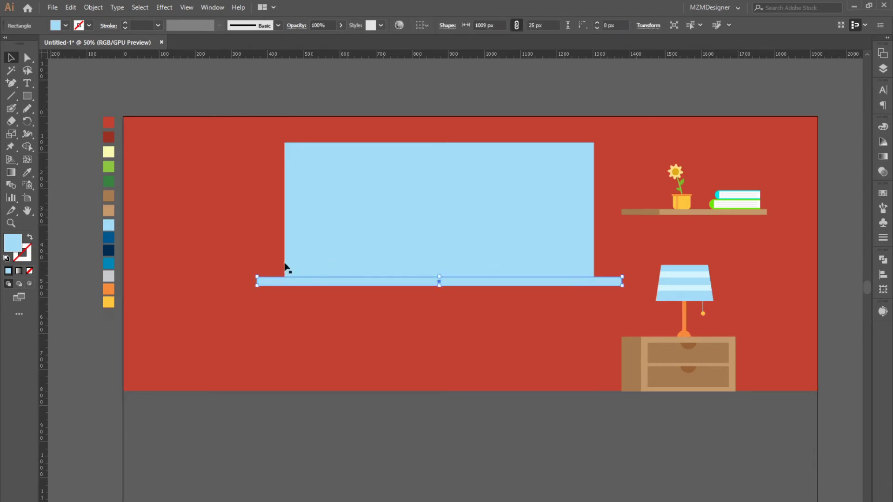
{"action": "left_click", "coordinate": [27, 173]}
{"action": "left_click", "coordinate": [107, 239]}
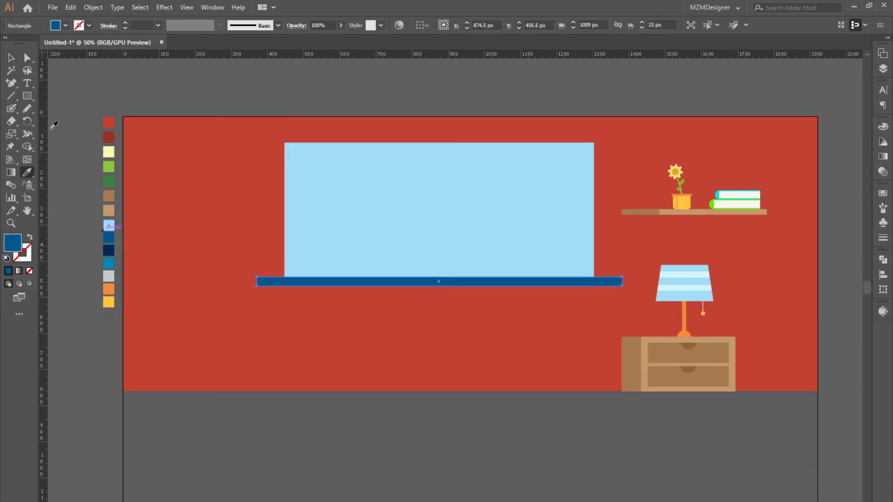
- Duplicate the sill bar and colour the copy dark navy
{"action": "key", "text": "v"}
{"action": "left_click", "coordinate": [277, 219]}
{"action": "mouse_move", "coordinate": [337, 283]}
{"action": "left_mouse_down"}
{"action": "mouse_move", "coordinate": [342, 289]}
{"action": "mouse_move", "coordinate": [339, 281]}
{"action": "left_mouse_up"}
{"action": "key", "text": "ctrl+shift+a"}
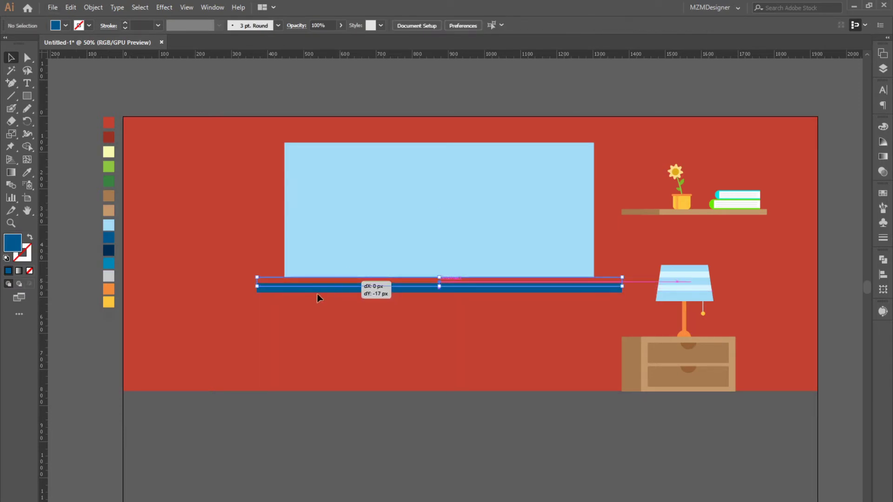
{"action": "mouse_move", "coordinate": [605, 282]}
{"action": "left_mouse_down"}
{"action": "mouse_move", "coordinate": [604, 310]}
{"action": "mouse_move", "coordinate": [335, 314]}
{"action": "mouse_move", "coordinate": [302, 315]}
{"action": "mouse_move", "coordinate": [334, 312]}
{"action": "mouse_move", "coordinate": [311, 313]}
{"action": "mouse_move", "coordinate": [297, 282]}
{"action": "left_mouse_up"}
{"action": "left_click", "coordinate": [26, 173]}
{"action": "left_click", "coordinate": [109, 250]}
{"action": "left_click", "coordinate": [11, 58]}
{"action": "left_click", "coordinate": [270, 266]}
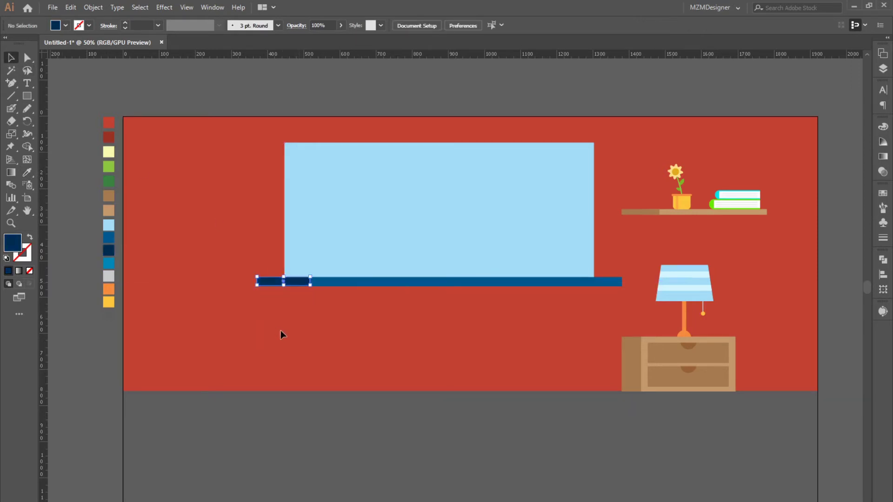
- Line the navy piece up with the blue sill and trim its height and length
{"action": "scroll", "coordinate": [299, 312], "scroll_direction": "up", "scroll_amount": 3}
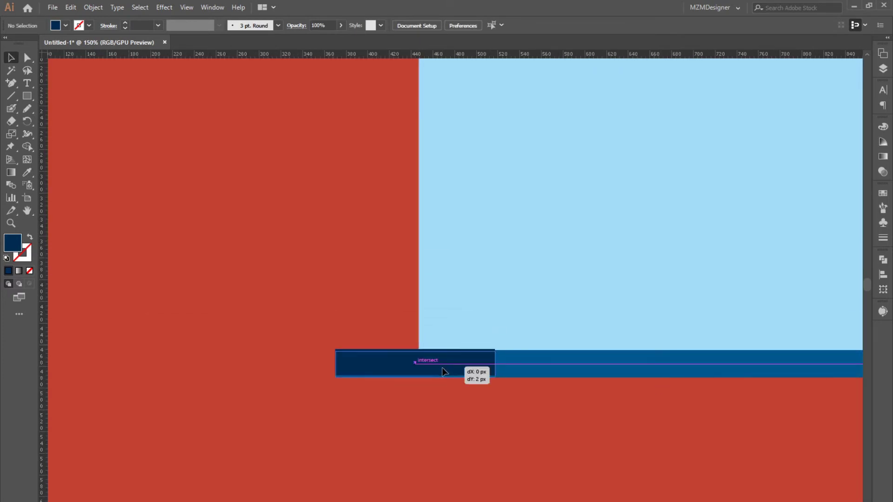
{"action": "left_click_drag", "start_coordinate": [460, 353], "coordinate": [442, 365]}
{"action": "scroll", "coordinate": [420, 396], "scroll_direction": "up", "scroll_amount": 1}
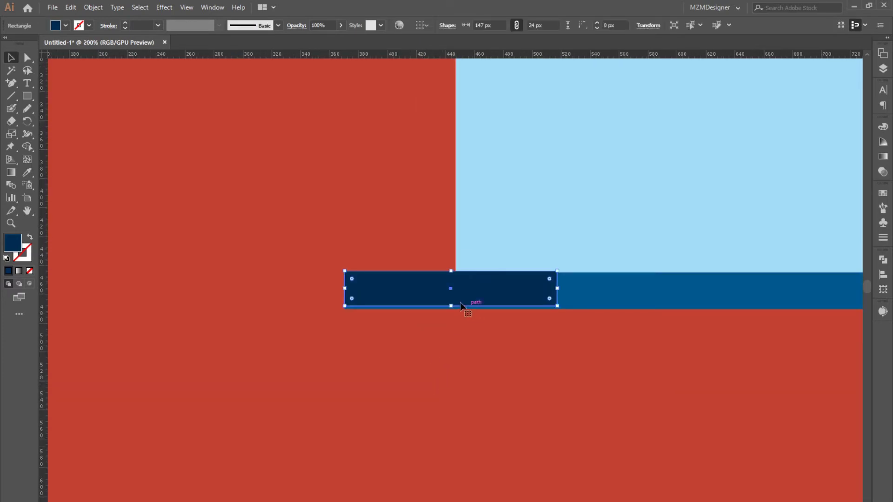
{"action": "left_click_drag", "start_coordinate": [460, 305], "coordinate": [461, 308]}
{"action": "left_click_drag", "start_coordinate": [556, 288], "coordinate": [533, 293]}
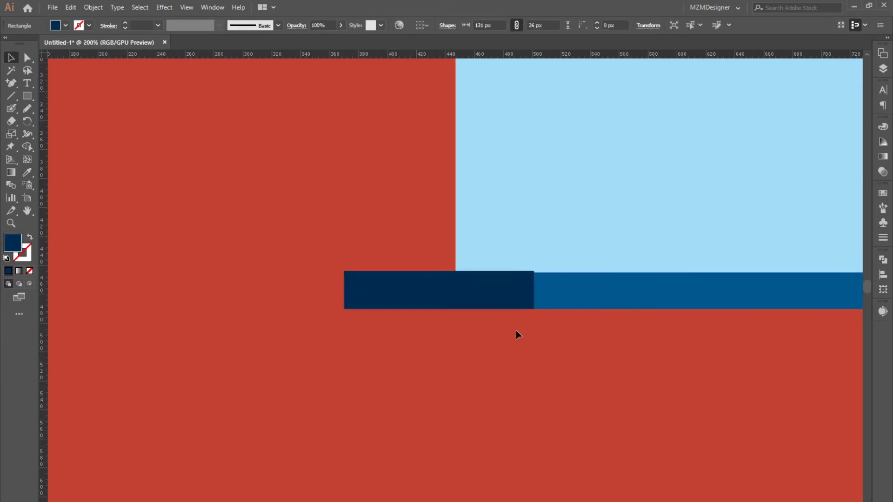
{"action": "left_click_drag", "start_coordinate": [438, 272], "coordinate": [438, 274]}
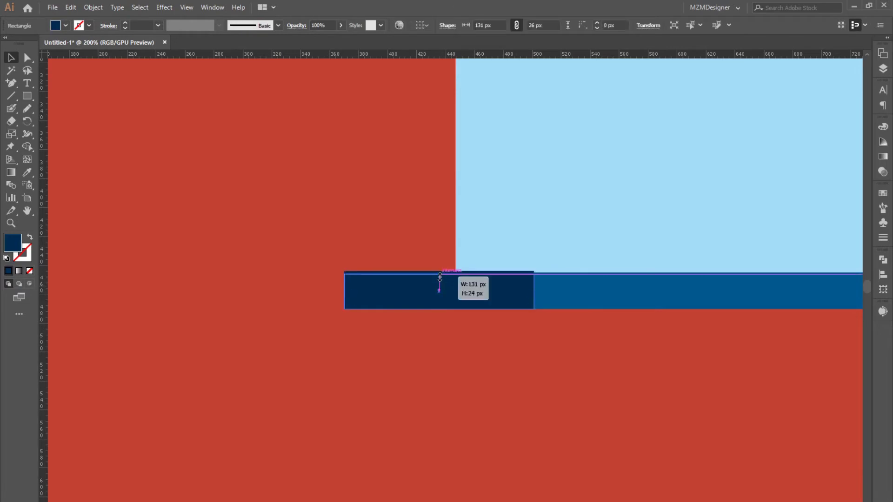
{"action": "left_click", "coordinate": [423, 334]}
- Trim both ends of the blue sill so it extends just past the window
{"action": "scroll", "coordinate": [451, 334], "scroll_direction": "down", "scroll_amount": 4}
{"action": "left_click_drag", "start_coordinate": [482, 350], "coordinate": [414, 380]}
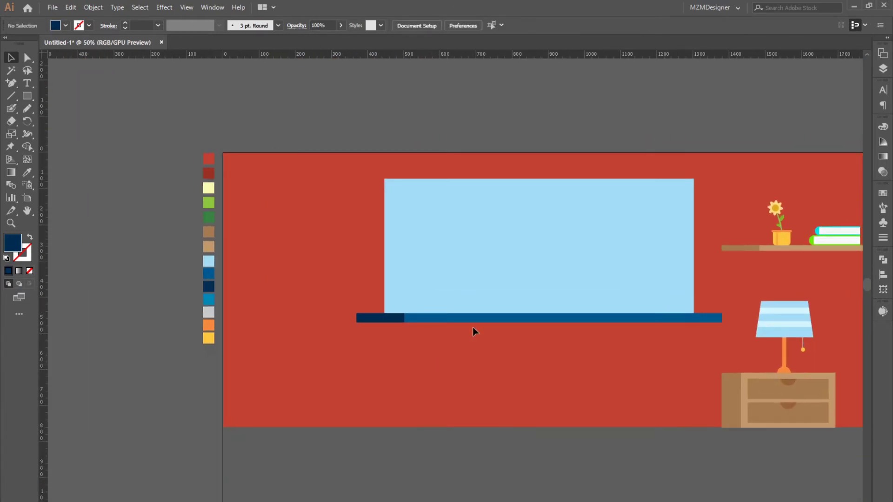
{"action": "left_click", "coordinate": [427, 317]}
{"action": "scroll", "coordinate": [393, 318], "scroll_direction": "up", "scroll_amount": 1}
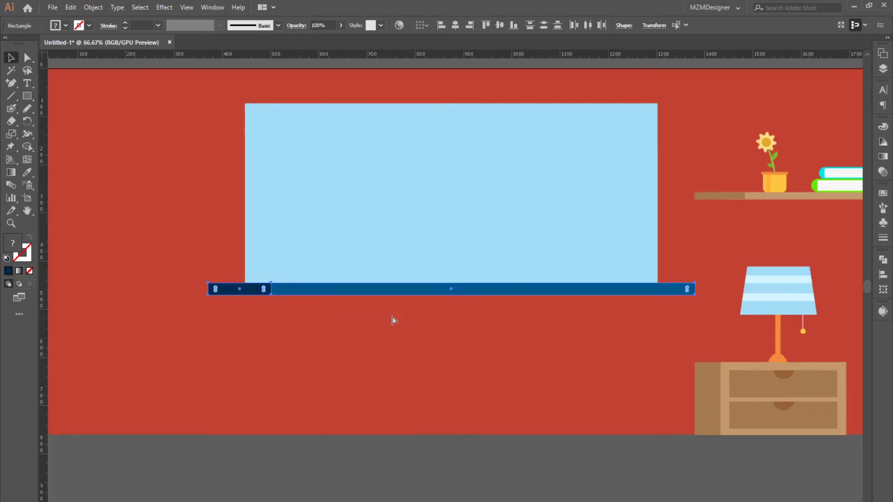
{"action": "scroll", "coordinate": [741, 294], "scroll_direction": "up", "scroll_amount": 2}
{"action": "left_click_drag", "start_coordinate": [617, 324], "coordinate": [562, 324]}
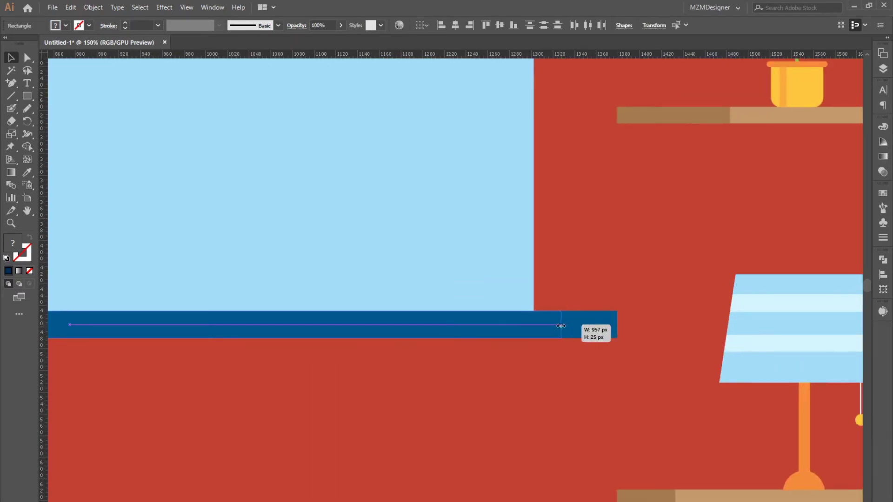
{"action": "scroll", "coordinate": [432, 334], "scroll_direction": "down", "scroll_amount": 3}
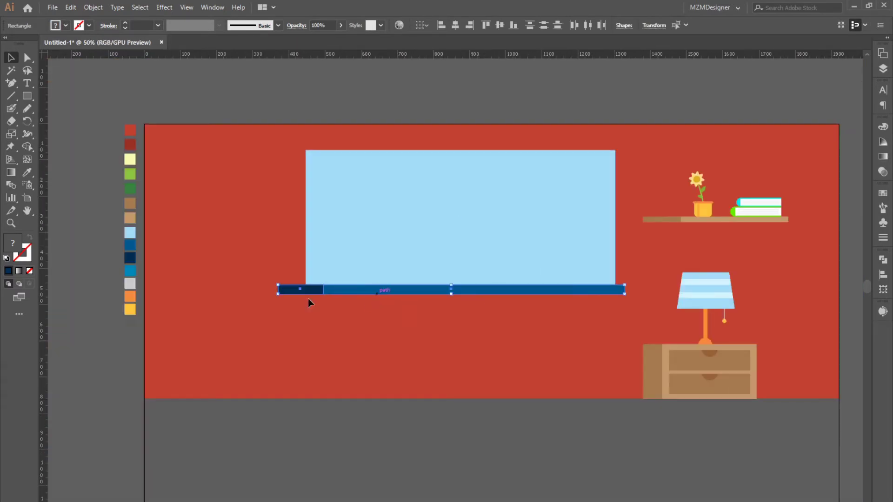
{"action": "scroll", "coordinate": [465, 291], "scroll_direction": "up", "scroll_amount": 1}
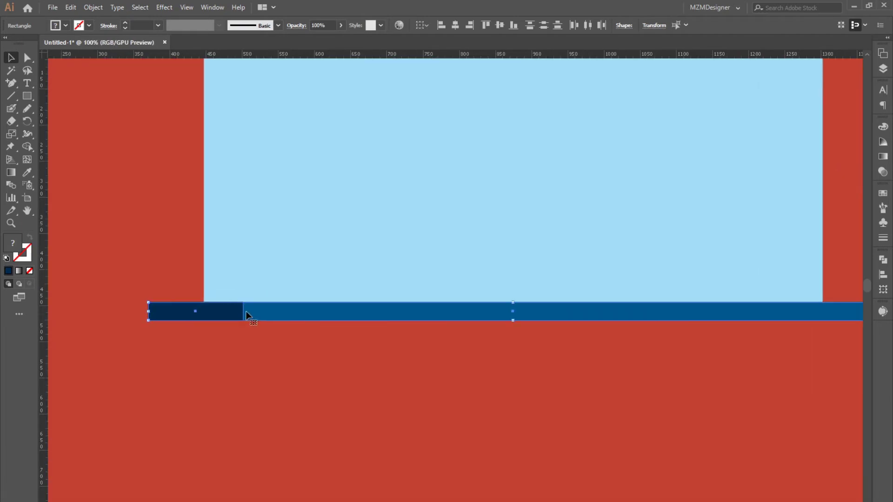
{"action": "scroll", "coordinate": [245, 311], "scroll_direction": "up", "scroll_amount": 1}
{"action": "scroll", "coordinate": [279, 321], "scroll_direction": "left", "scroll_amount": 3}
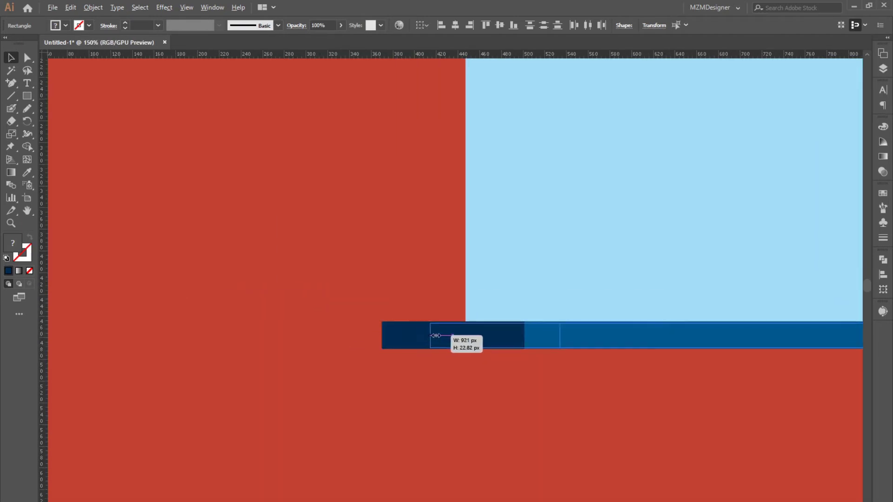
{"action": "left_click_drag", "start_coordinate": [382, 336], "coordinate": [457, 335]}
{"action": "scroll", "coordinate": [634, 336], "scroll_direction": "down", "scroll_amount": 2}
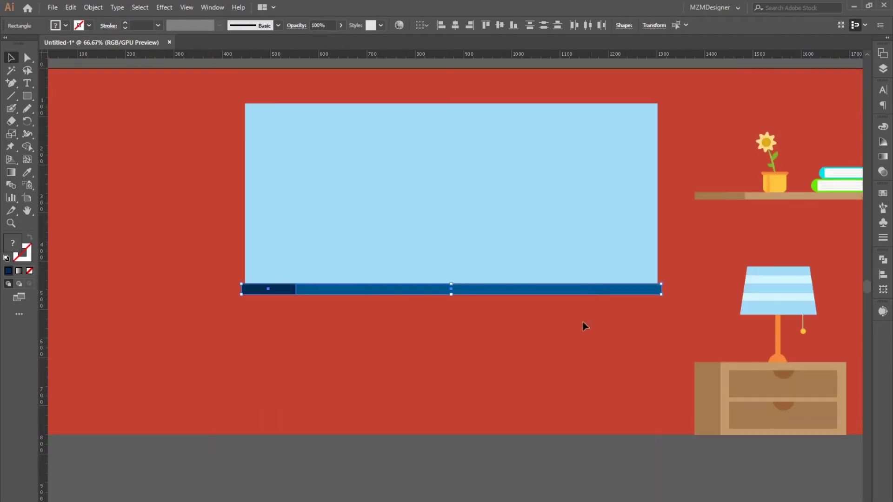
{"action": "scroll", "coordinate": [246, 289], "scroll_direction": "up", "scroll_amount": 1}
{"action": "scroll", "coordinate": [179, 291], "scroll_direction": "up", "scroll_amount": 1}
{"action": "scroll", "coordinate": [279, 321], "scroll_direction": "left", "scroll_amount": 5}
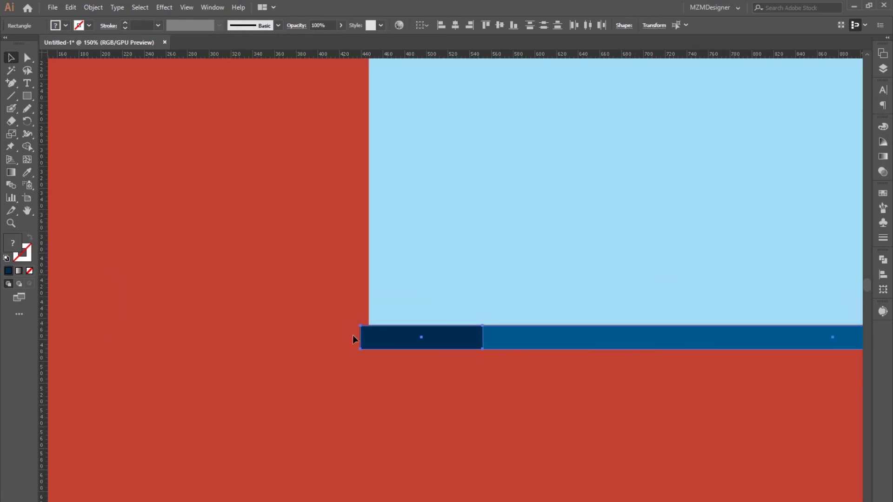
{"action": "left_click_drag", "start_coordinate": [355, 336], "coordinate": [336, 338]}
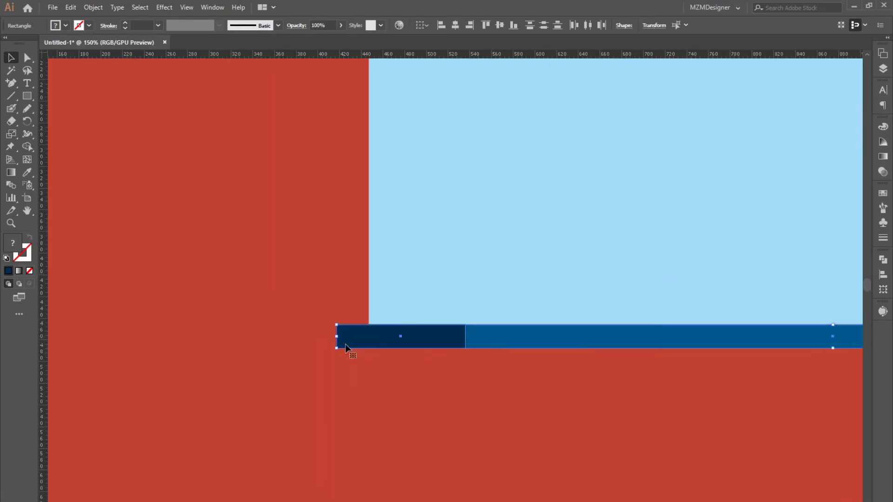
{"action": "scroll", "coordinate": [345, 344], "scroll_direction": "down", "scroll_amount": 2}
{"action": "scroll", "coordinate": [345, 344], "scroll_direction": "up", "scroll_amount": 3}
- Shorten the navy piece to a 61 px block capping the sill's left end
{"action": "left_click", "coordinate": [495, 150]}
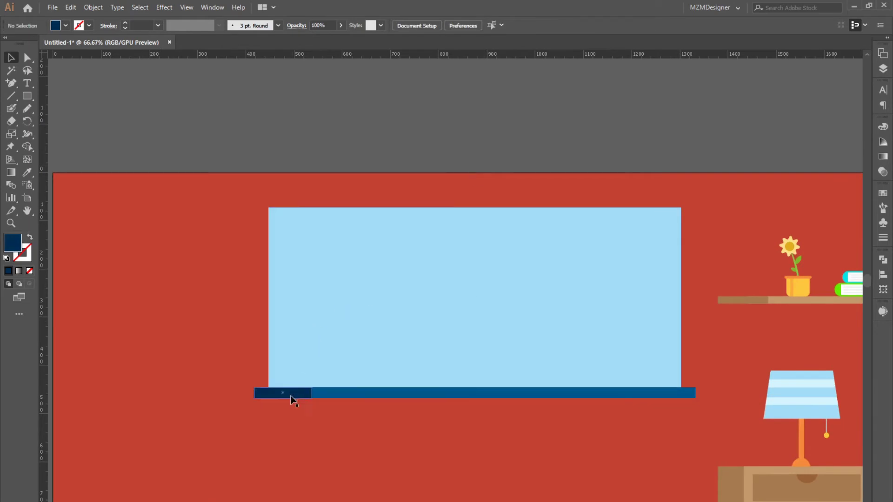
{"action": "left_click", "coordinate": [303, 393]}
{"action": "scroll", "coordinate": [316, 392], "scroll_direction": "up", "scroll_amount": 2}
{"action": "left_click_drag", "start_coordinate": [514, 289], "coordinate": [451, 289]}
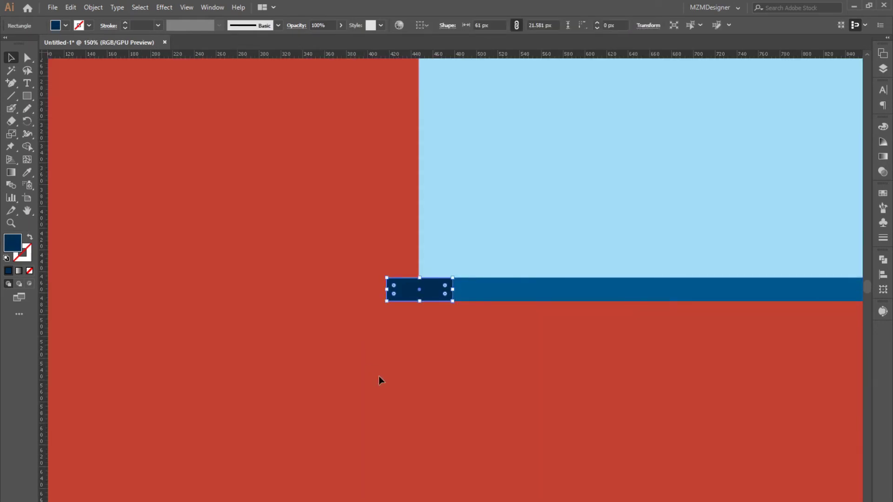
{"action": "left_click", "coordinate": [448, 361]}
{"action": "scroll", "coordinate": [447, 357], "scroll_direction": "down", "scroll_amount": 1}
{"action": "scroll", "coordinate": [446, 355], "scroll_direction": "down", "scroll_amount": 2}
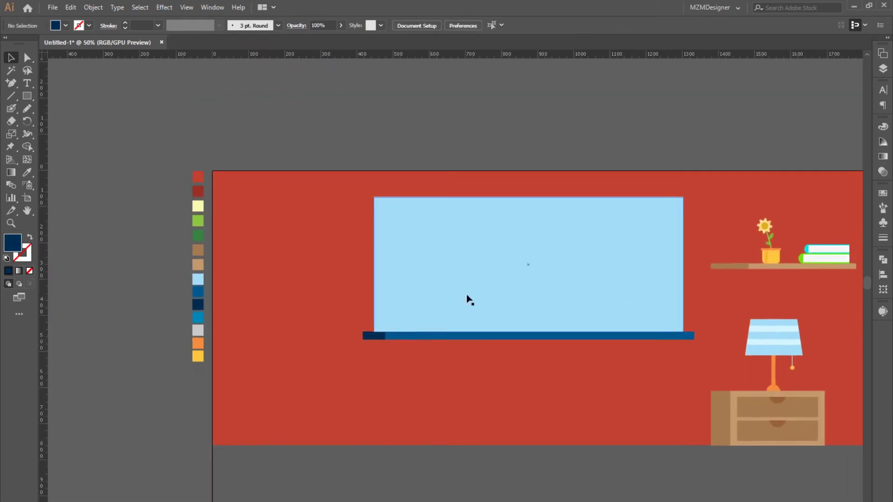
{"action": "left_click", "coordinate": [595, 337]}
{"action": "left_click_drag", "start_coordinate": [474, 337], "coordinate": [473, 197], "text": "alt"}
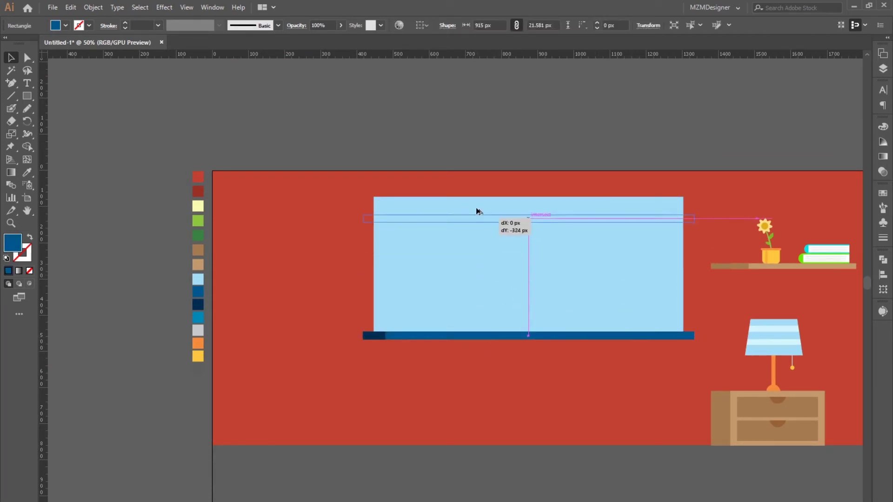
{"action": "left_click", "coordinate": [27, 173]}
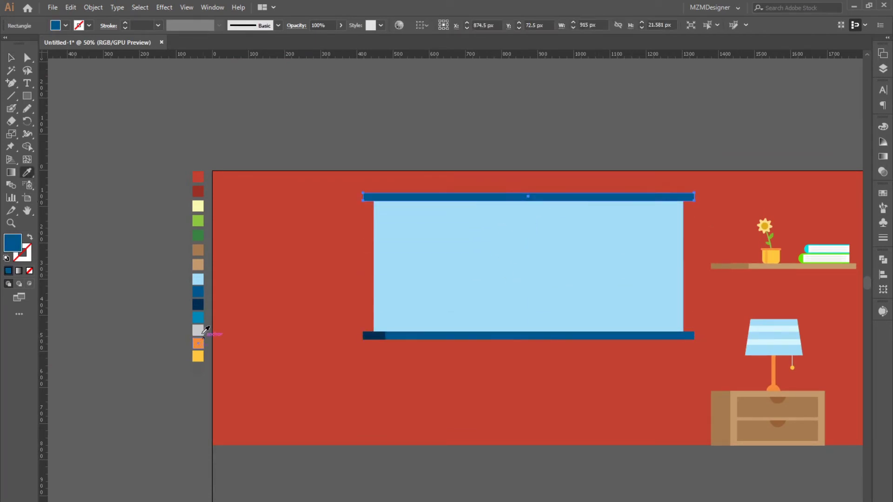
{"action": "left_click", "coordinate": [198, 331]}
{"action": "left_click", "coordinate": [12, 57]}
{"action": "left_click", "coordinate": [586, 182]}
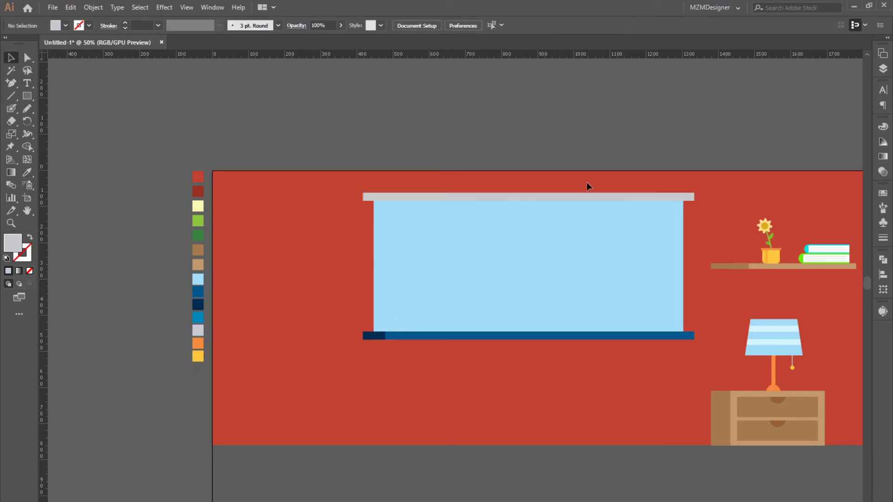
{"action": "double_click", "coordinate": [12, 242]}
{"action": "type", "text": "ffffff"}
{"action": "key", "text": "Return"}
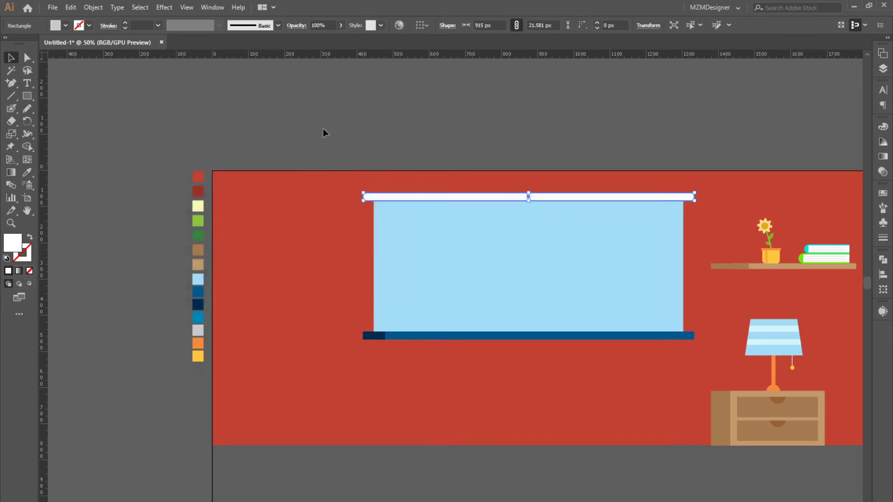
{"action": "left_click", "coordinate": [323, 133]}
{"action": "scroll", "coordinate": [558, 205], "scroll_direction": "up", "scroll_amount": 1}
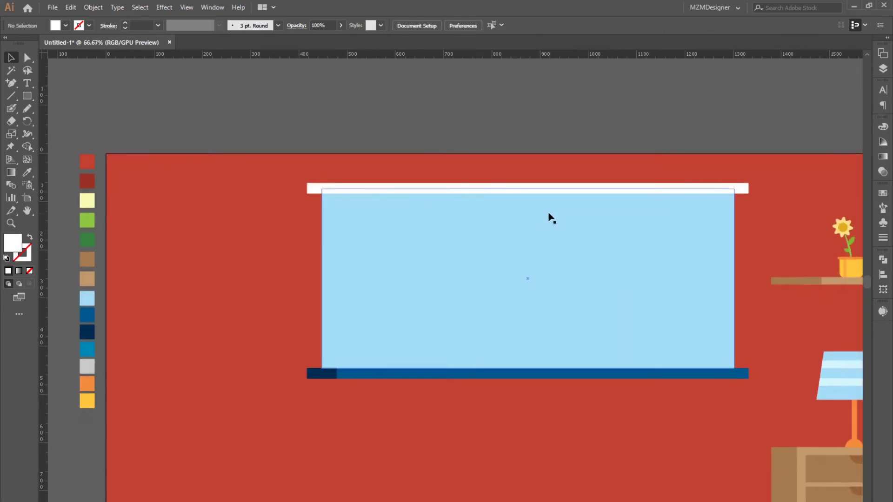
{"action": "scroll", "coordinate": [551, 218], "scroll_direction": "up", "scroll_amount": 1}
- Make a vertical white bar from the top bar and place it under the top bar
{"action": "left_click_drag", "start_coordinate": [643, 238], "coordinate": [542, 243]}
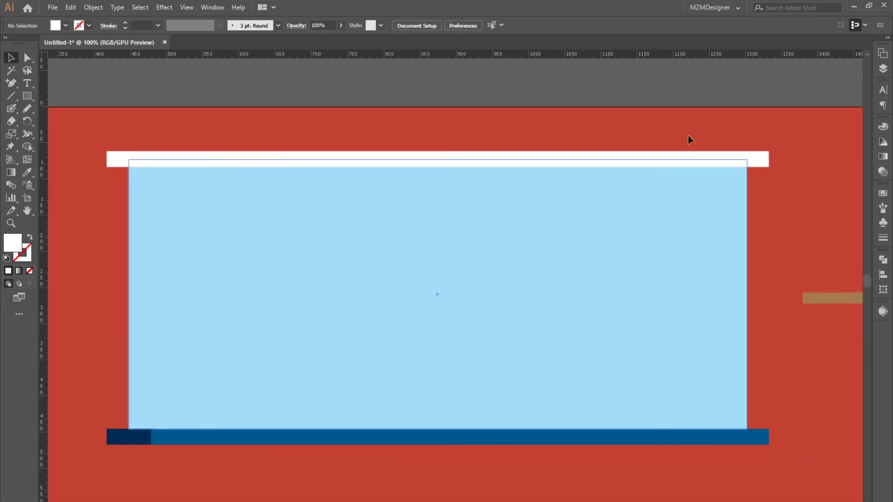
{"action": "left_click", "coordinate": [765, 159]}
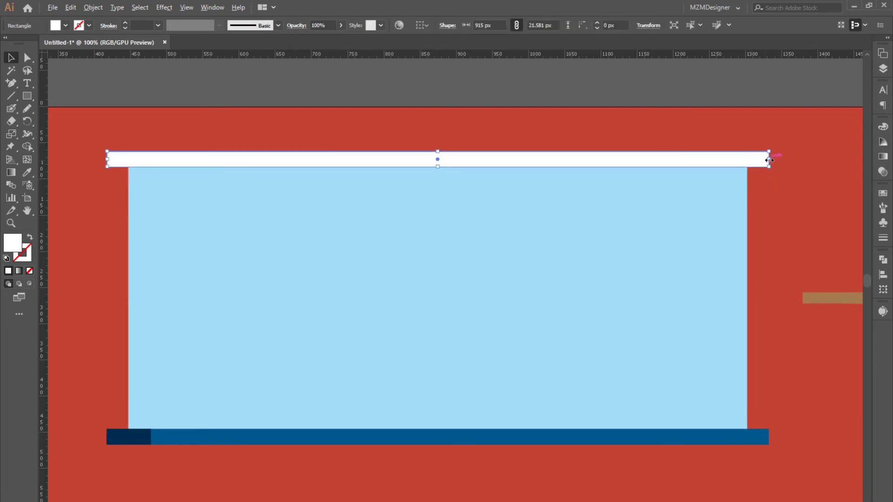
{"action": "mouse_move", "coordinate": [769, 159]}
{"action": "left_mouse_down"}
{"action": "mouse_move", "coordinate": [759, 159]}
{"action": "mouse_move", "coordinate": [736, 225]}
{"action": "mouse_move", "coordinate": [433, 453]}
{"action": "left_mouse_up"}
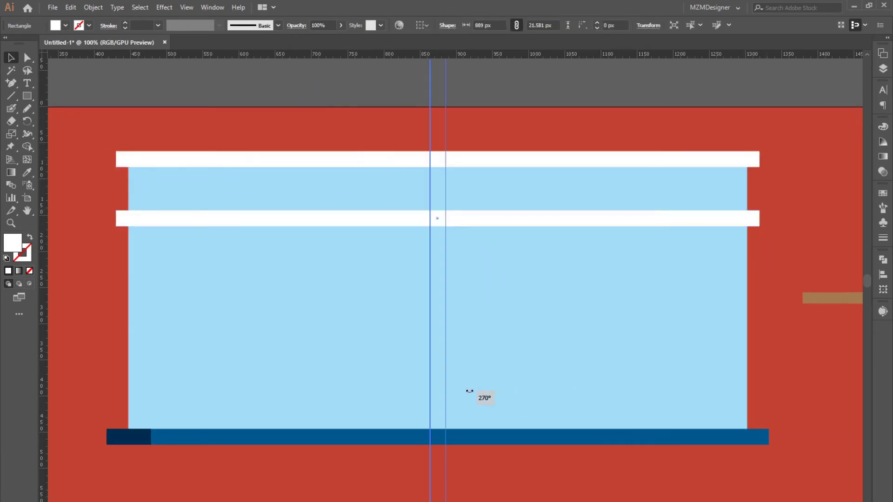
{"action": "scroll", "coordinate": [470, 419], "scroll_direction": "down", "scroll_amount": 1}
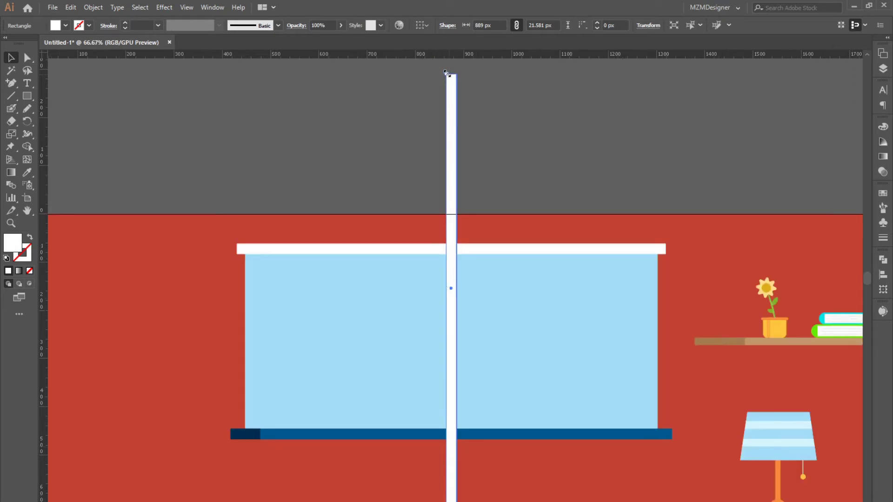
{"action": "left_click_drag", "start_coordinate": [445, 72], "coordinate": [454, 288]}
{"action": "left_click_drag", "start_coordinate": [454, 320], "coordinate": [453, 281]}
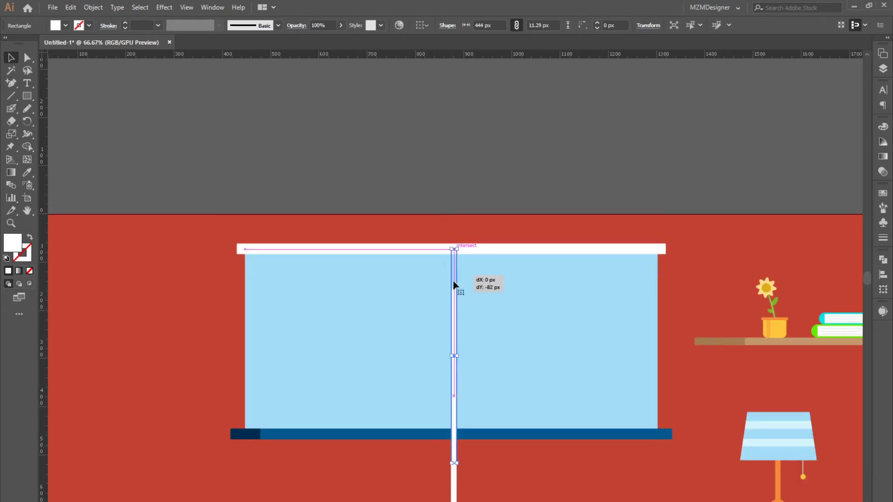
- Fit the vertical bar exactly between the top bar and the sill
{"action": "scroll", "coordinate": [456, 307], "scroll_direction": "up", "scroll_amount": 3}
{"action": "scroll", "coordinate": [433, 414], "scroll_direction": "down", "scroll_amount": 2}
{"action": "left_click_drag", "start_coordinate": [431, 430], "coordinate": [436, 360]}
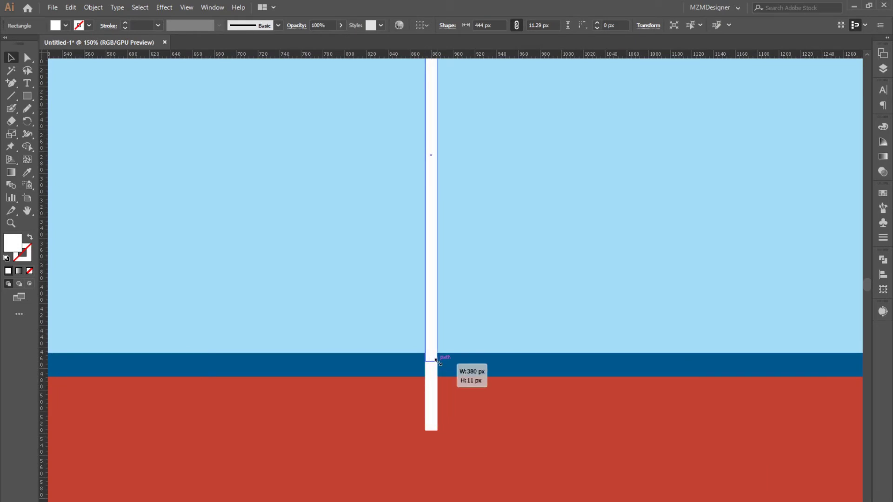
{"action": "scroll", "coordinate": [472, 267], "scroll_direction": "down", "scroll_amount": 1}
{"action": "scroll", "coordinate": [473, 267], "scroll_direction": "down", "scroll_amount": 1}
{"action": "left_click", "coordinate": [446, 170]}
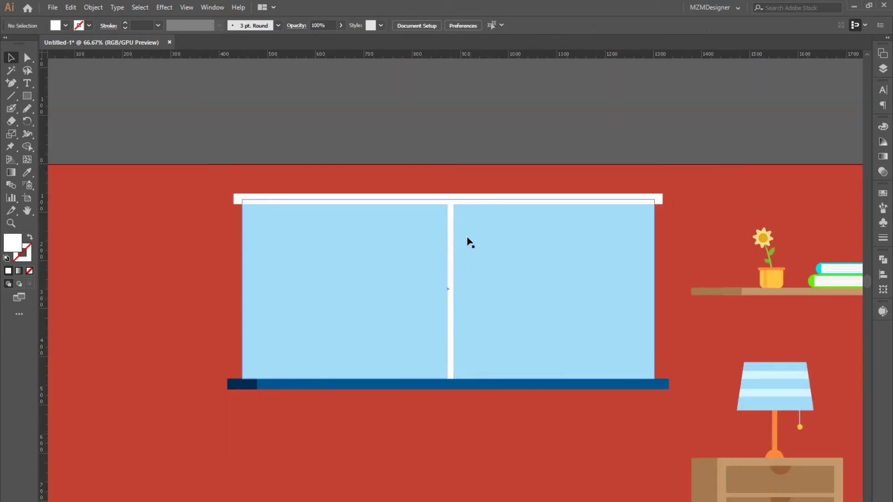
{"action": "left_click", "coordinate": [450, 202]}
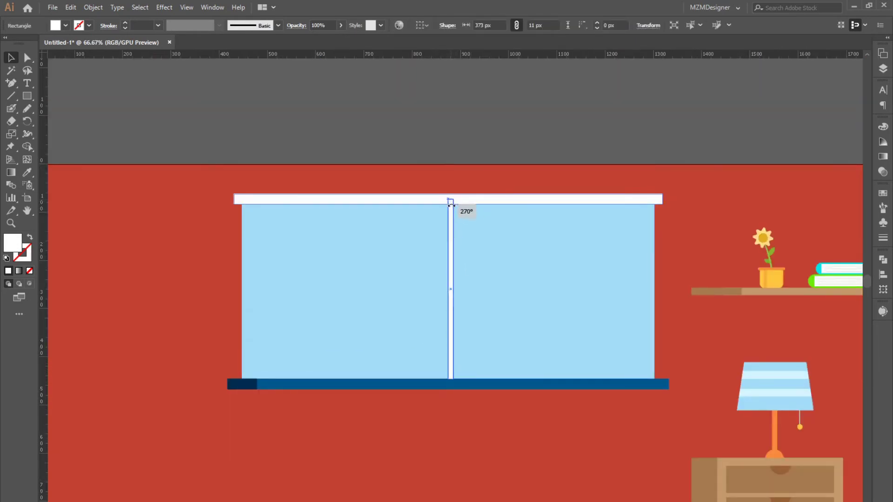
{"action": "left_click_drag", "start_coordinate": [450, 208], "coordinate": [454, 200]}
{"action": "key", "text": "ctrl+shift+a"}
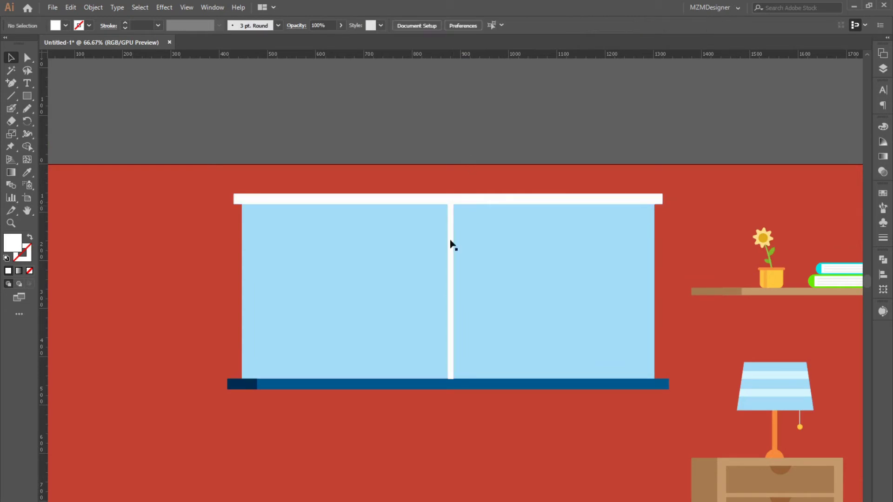
- Copy the vertical bar to the window's left and right edges
{"action": "mouse_move", "coordinate": [450, 283]}
{"action": "left_mouse_down"}
{"action": "mouse_move", "coordinate": [652, 280]}
{"action": "mouse_move", "coordinate": [222, 275]}
{"action": "mouse_move", "coordinate": [245, 275]}
{"action": "left_mouse_up"}
{"action": "key", "text": "ctrl+shift+a"}
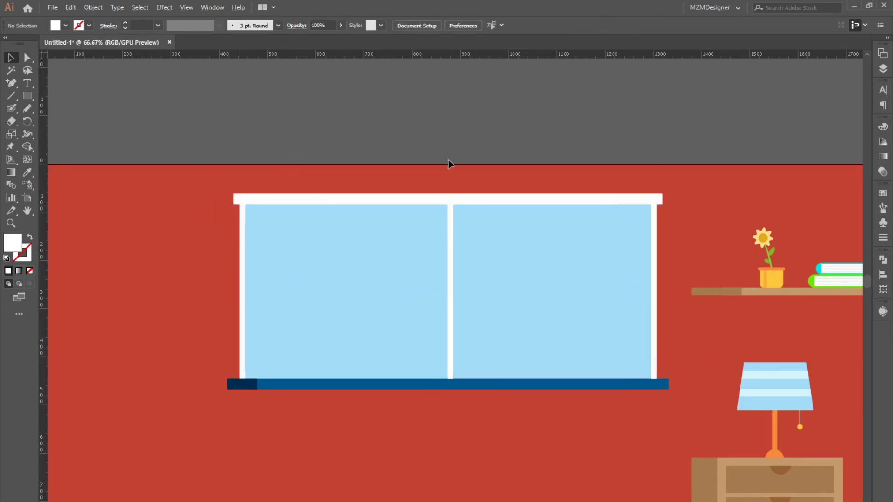
{"action": "key", "text": "ctrl+1"}
- Thicken the top bar slightly and round its upper corners to about 18.68 px
{"action": "left_click", "coordinate": [449, 153]}
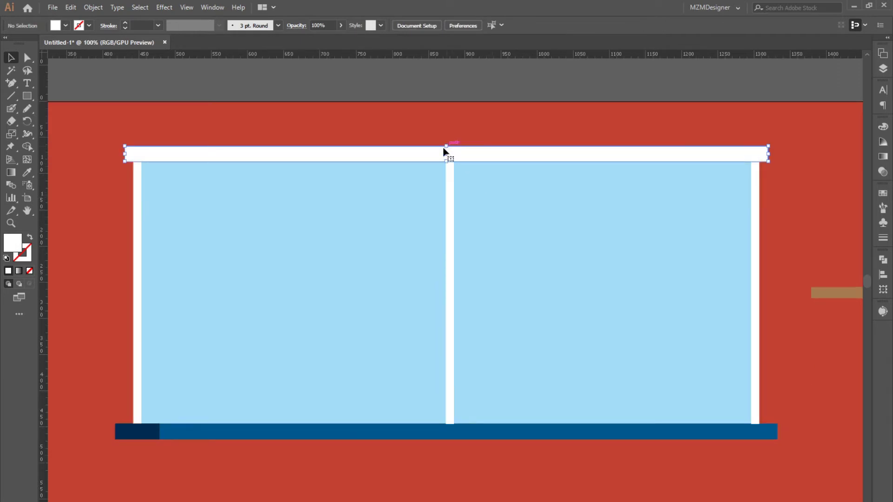
{"action": "left_click_drag", "start_coordinate": [447, 146], "coordinate": [447, 139]}
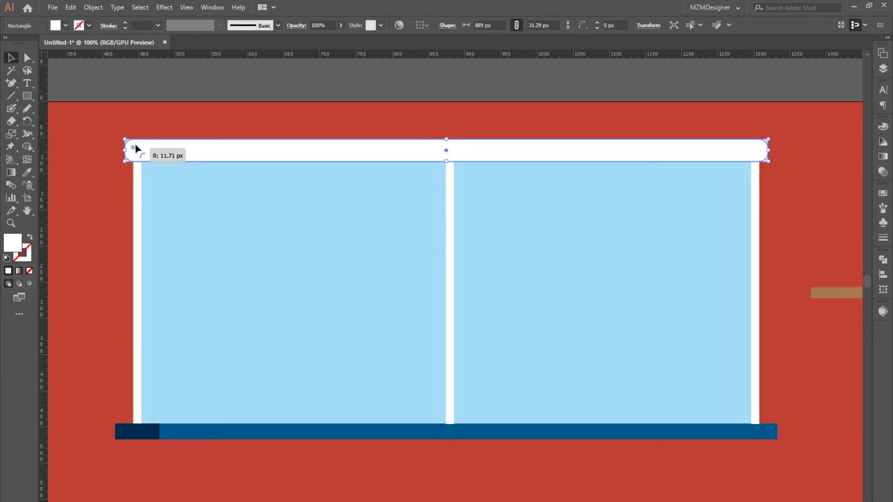
{"action": "key", "text": "ctrl+shift+a"}
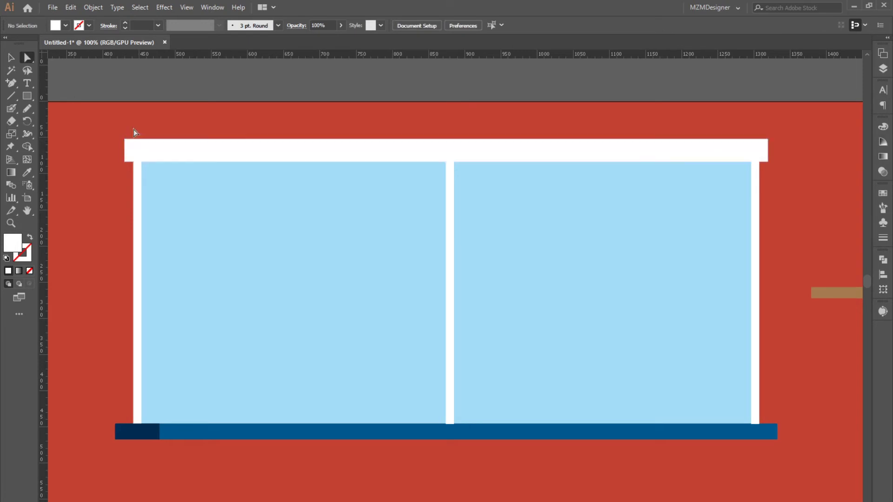
{"action": "left_click", "coordinate": [754, 159]}
{"action": "left_click_drag", "start_coordinate": [756, 150], "coordinate": [753, 153]}
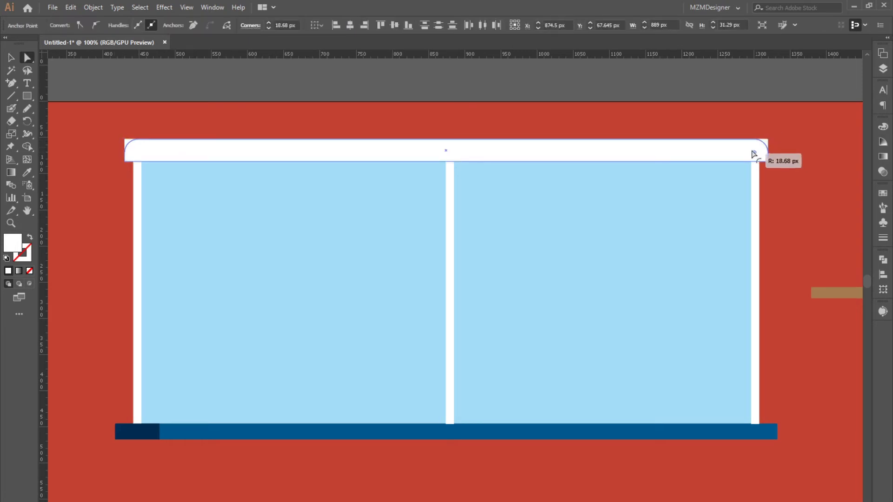
{"action": "left_click", "coordinate": [62, 60]}
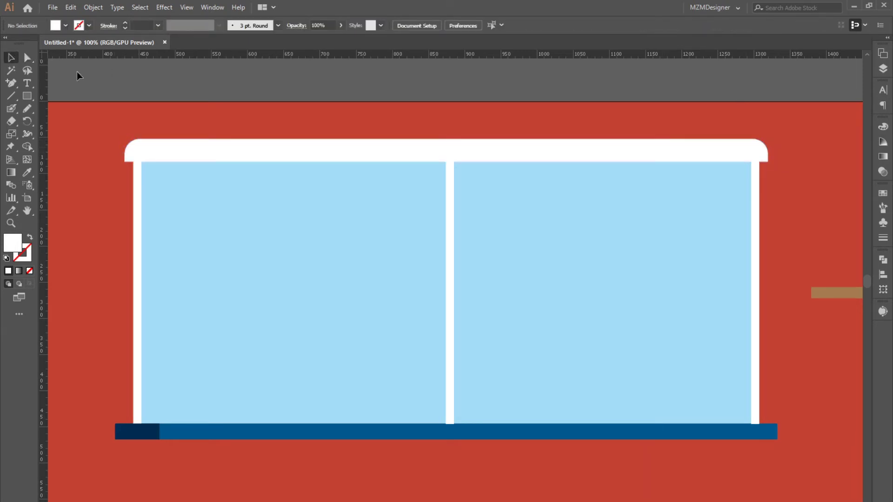
{"action": "left_click", "coordinate": [163, 157]}
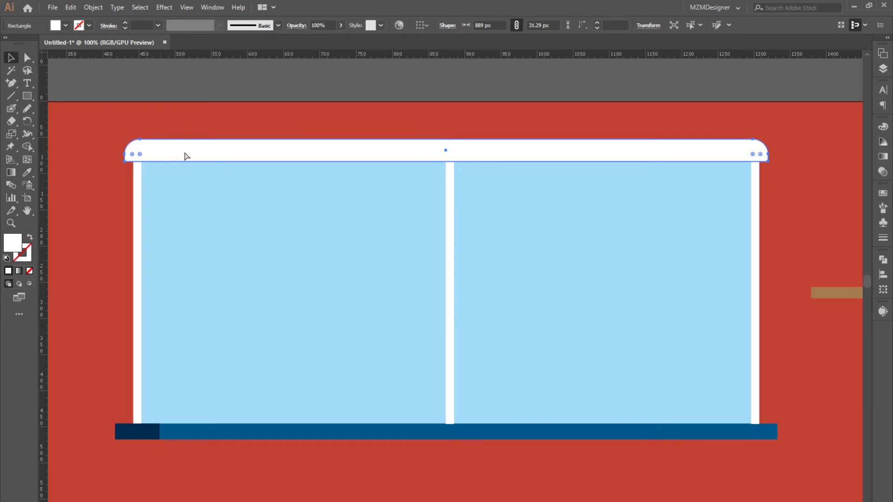
- Paste a copy of the top bar behind it and fill it light grey #DDDDDD
{"action": "right_click", "coordinate": [214, 149]}
{"action": "left_click", "coordinate": [76, 9]}
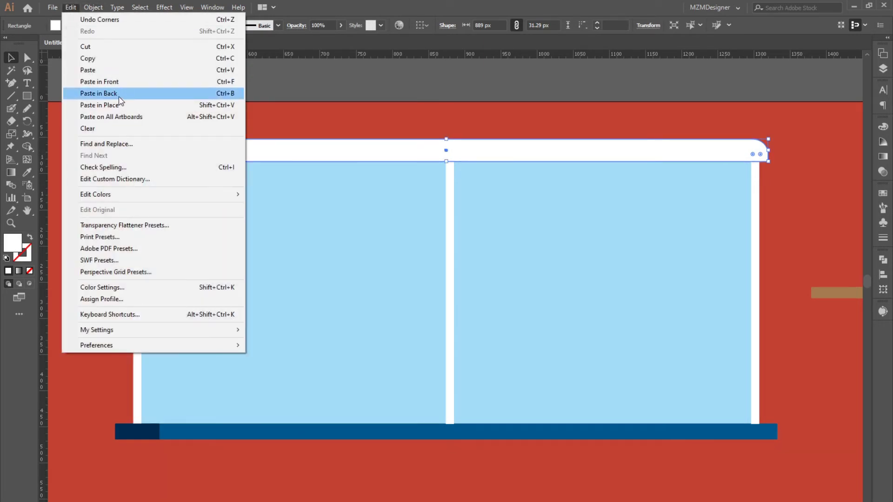
{"action": "left_click", "coordinate": [120, 95]}
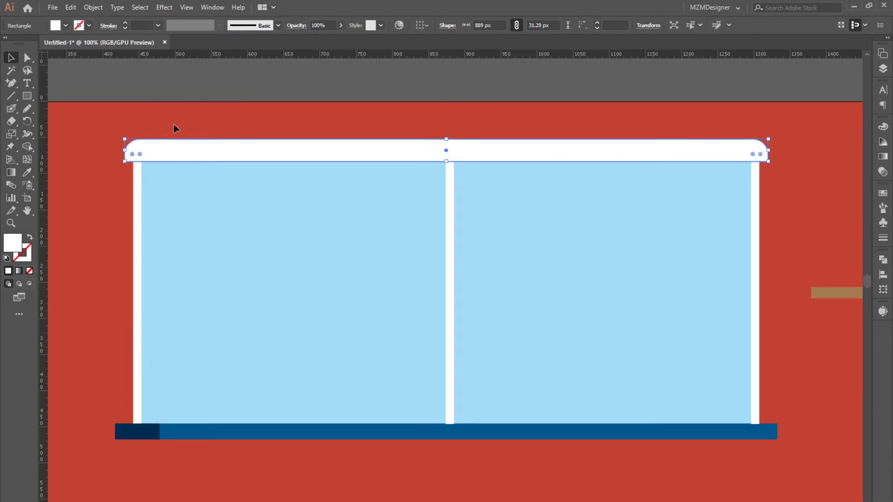
{"action": "double_click", "coordinate": [14, 249]}
{"action": "left_click_drag", "start_coordinate": [188, 110], "coordinate": [341, 131]}
{"action": "left_click_drag", "start_coordinate": [268, 158], "coordinate": [259, 172]}
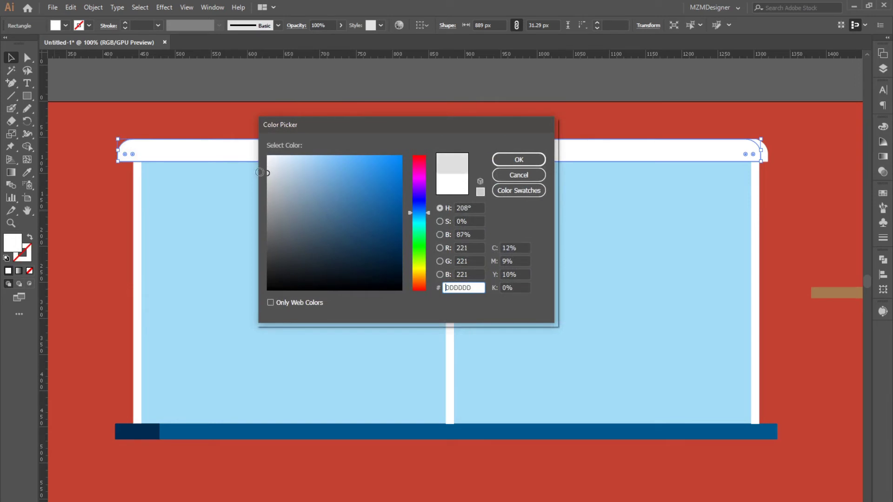
{"action": "left_click", "coordinate": [497, 158]}
{"action": "left_click", "coordinate": [323, 88]}
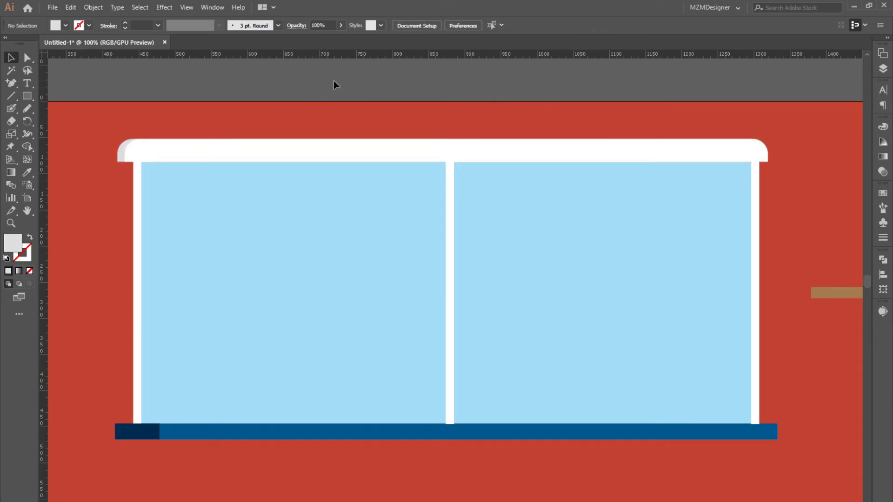
- Give the left frame bar copy the same light grey, restack it, and offset it about 12 px left
{"action": "left_click", "coordinate": [135, 184]}
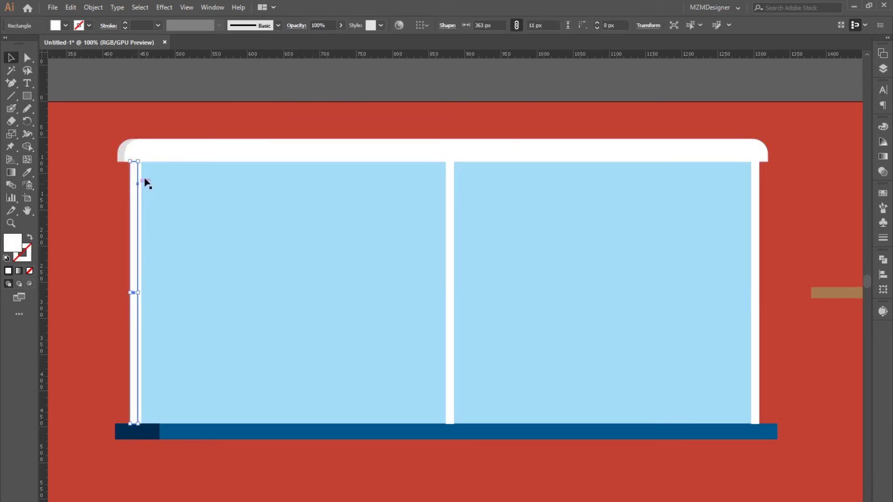
{"action": "left_click", "coordinate": [26, 177]}
{"action": "left_click", "coordinate": [438, 149]}
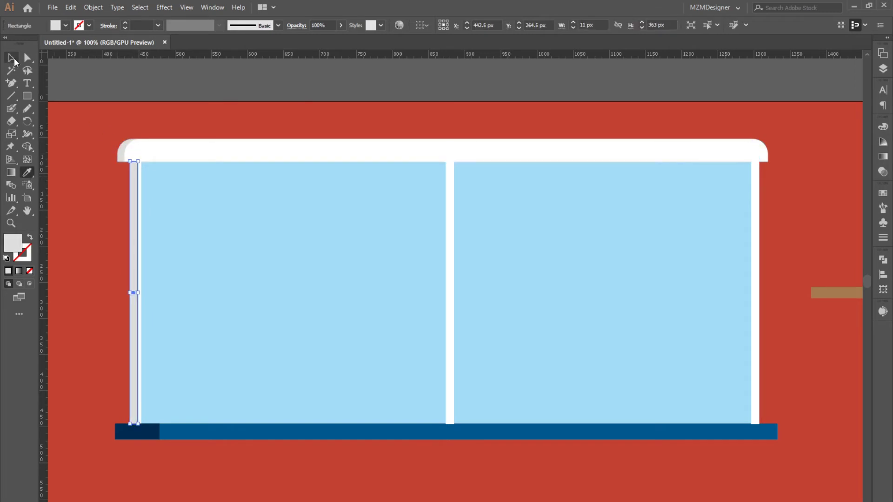
{"action": "key", "text": "v"}
{"action": "key", "text": "ctrl+shift+a"}
{"action": "right_click", "coordinate": [142, 192]}
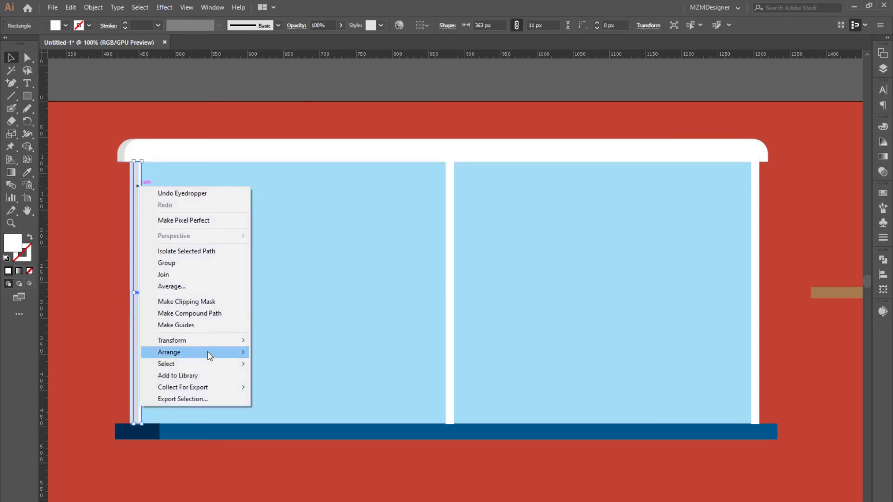
{"action": "left_click", "coordinate": [298, 362]}
{"action": "left_click", "coordinate": [241, 110]}
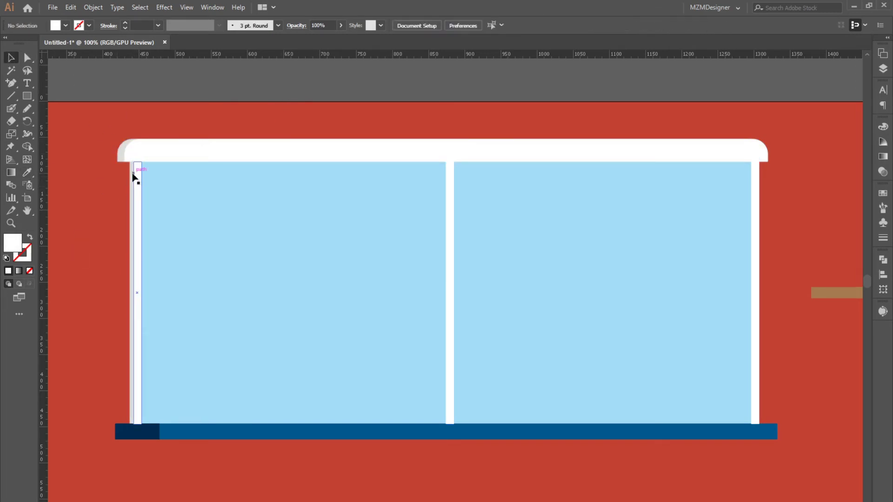
{"action": "left_click_drag", "start_coordinate": [135, 176], "coordinate": [132, 213]}
{"action": "left_click", "coordinate": [248, 88]}
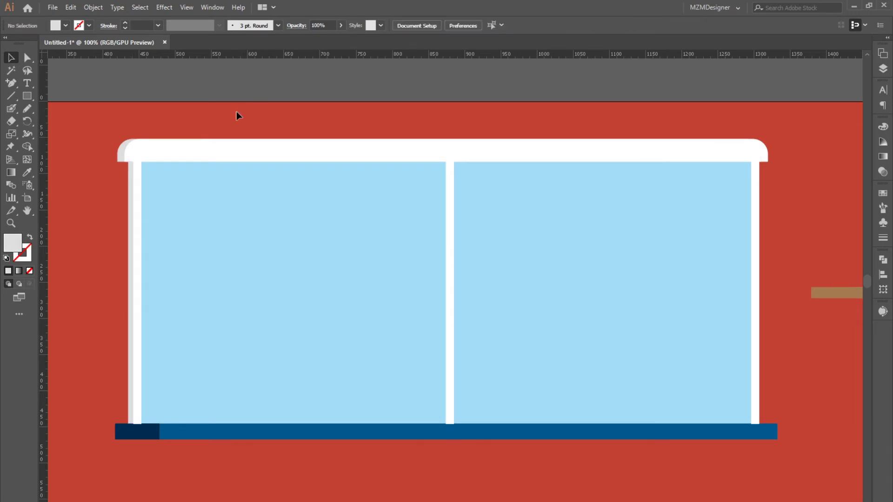
- Check the top and left bars, then place the first Pen point of a glare line
{"action": "left_click", "coordinate": [120, 152]}
{"action": "key", "text": "p"}
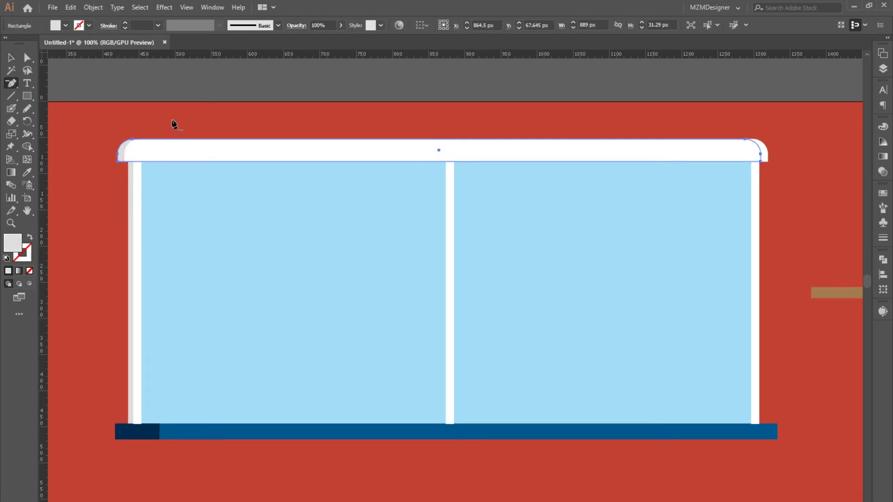
{"action": "key", "text": "v"}
{"action": "left_click", "coordinate": [131, 203]}
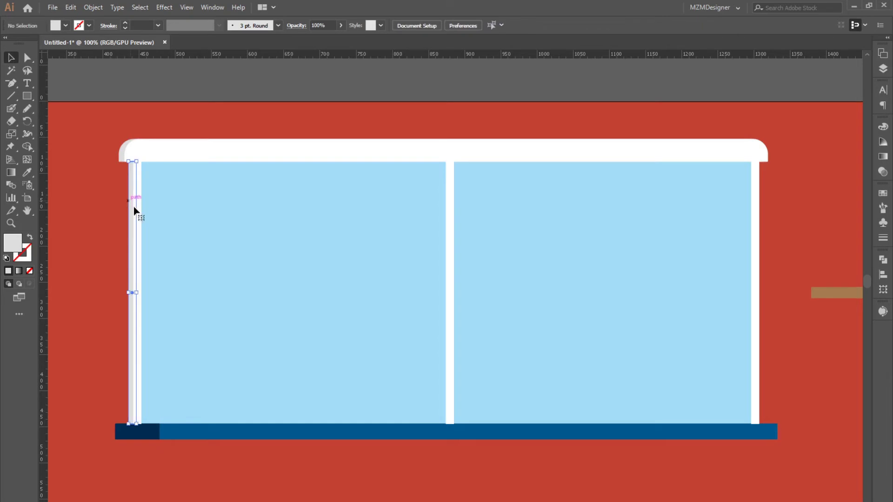
{"action": "left_click", "coordinate": [183, 91]}
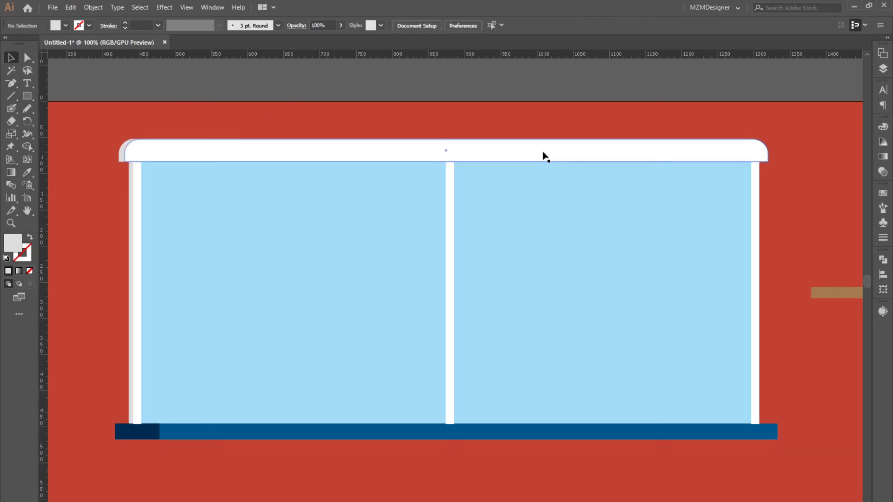
{"action": "left_click_drag", "start_coordinate": [11, 84], "coordinate": [27, 82]}
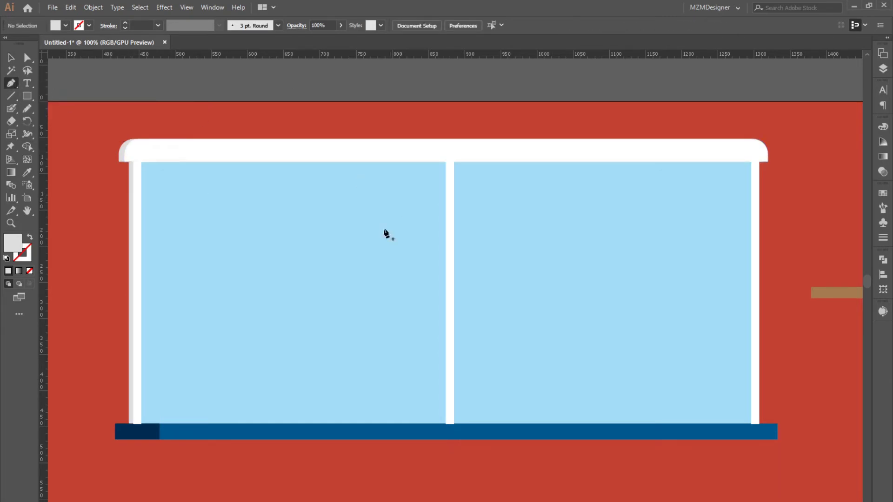
{"action": "left_click", "coordinate": [326, 218]}
- Finish the diagonal glare line with a 3 pt stroke and an elliptical width profile
{"action": "left_click", "coordinate": [220, 304]}
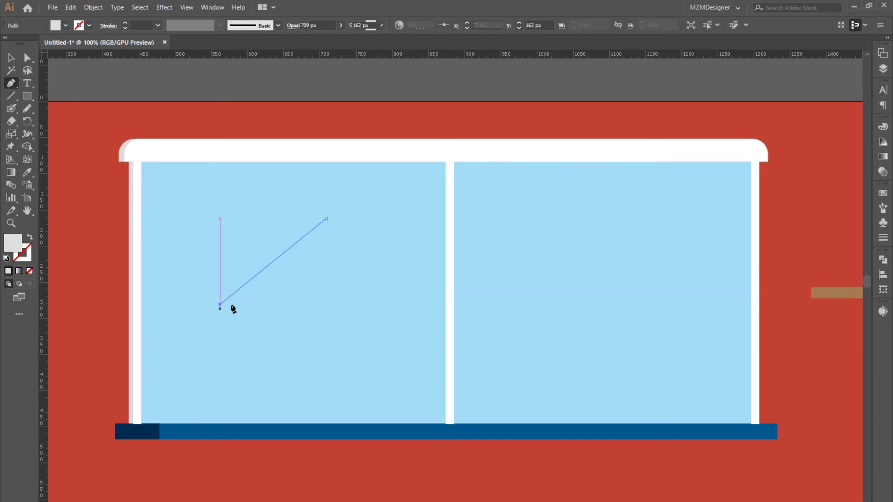
{"action": "left_click", "coordinate": [11, 58]}
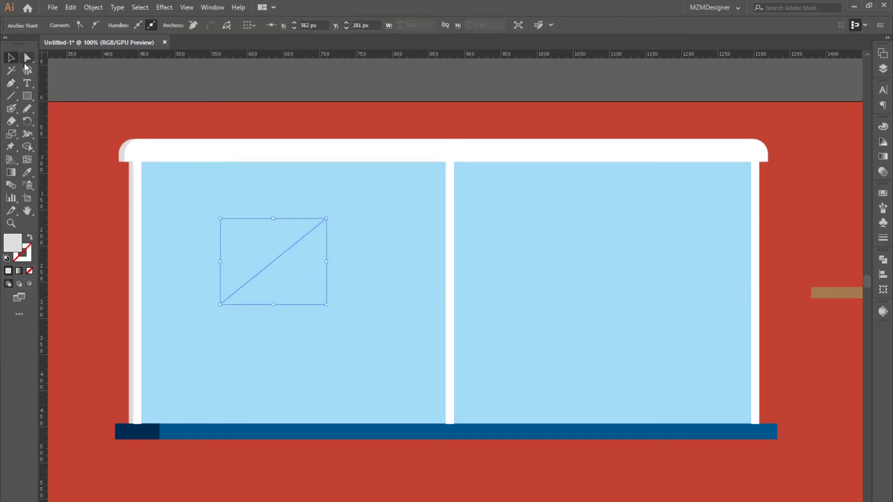
{"action": "left_click", "coordinate": [31, 237]}
{"action": "left_click", "coordinate": [104, 85]}
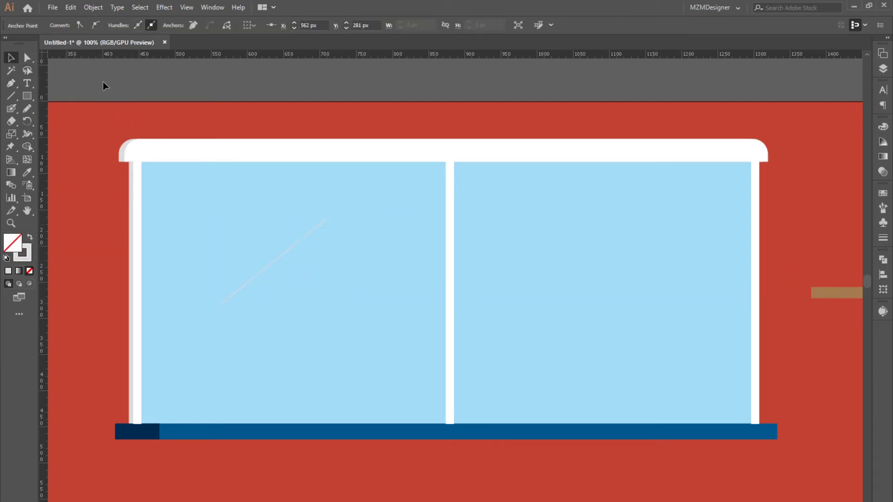
{"action": "left_click", "coordinate": [285, 252]}
{"action": "left_click", "coordinate": [158, 25]}
{"action": "left_click", "coordinate": [171, 95]}
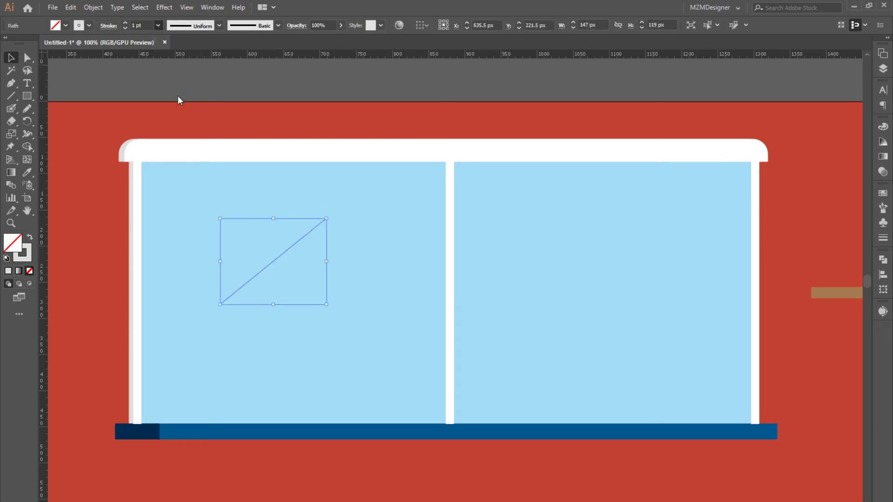
{"action": "left_click", "coordinate": [219, 25]}
{"action": "left_click", "coordinate": [200, 58]}
- Make the stroke white (ffffff) and duplicate it into a second, longer diagonal
{"action": "double_click", "coordinate": [26, 262]}
{"action": "type", "text": "ffffff"}
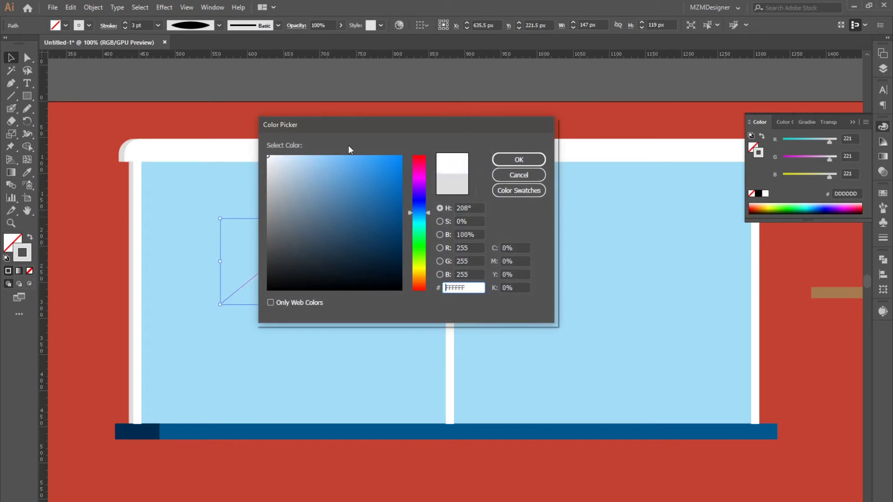
{"action": "key", "text": "Return"}
{"action": "left_click", "coordinate": [239, 270]}
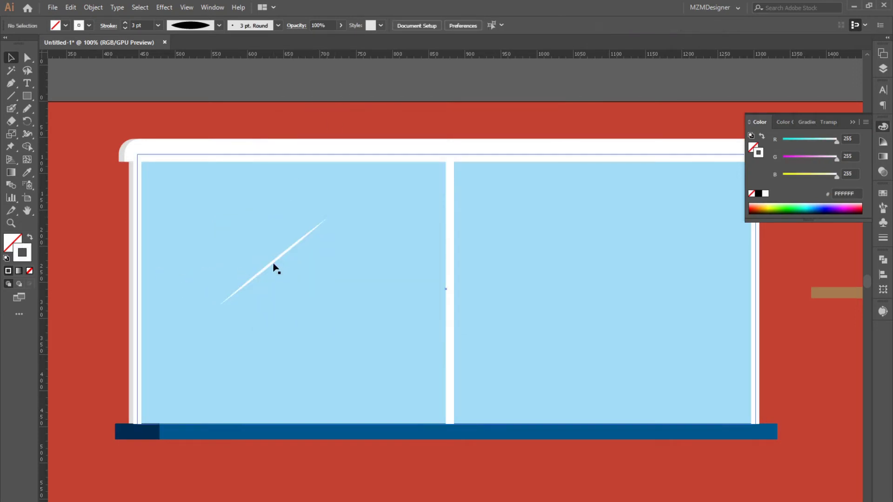
{"action": "left_click", "coordinate": [279, 261]}
{"action": "left_click_drag", "start_coordinate": [278, 261], "coordinate": [305, 286]}
{"action": "left_click_drag", "start_coordinate": [354, 243], "coordinate": [398, 208]}
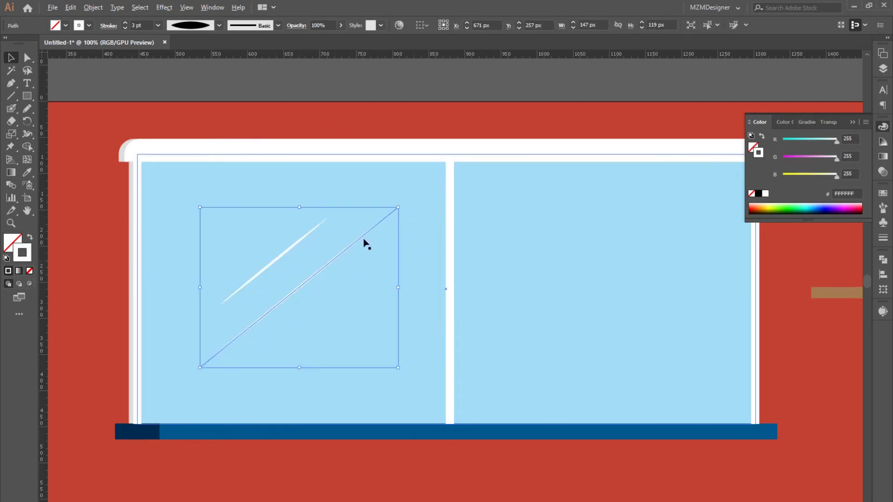
- Copy both glare lines into the right pane and lower all of them to 32% opacity
{"action": "left_click", "coordinate": [333, 96]}
{"action": "left_click", "coordinate": [273, 263]}
{"action": "left_click", "coordinate": [305, 287], "text": "shift"}
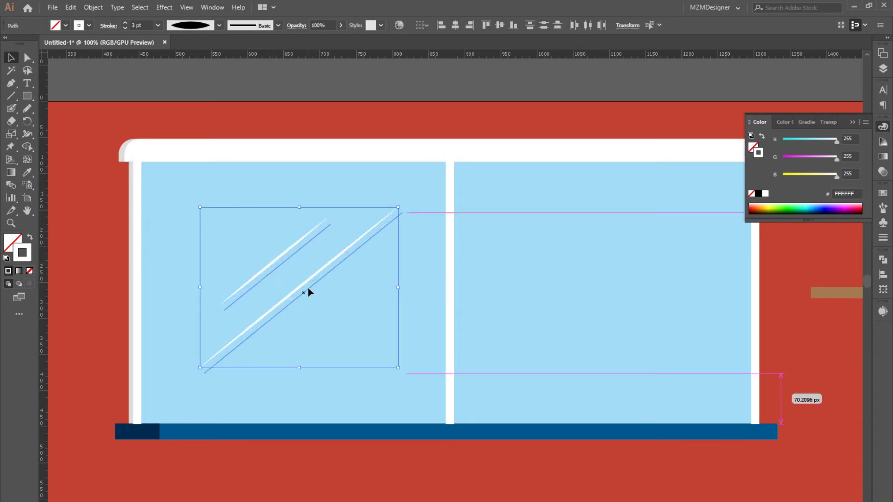
{"action": "left_click_drag", "start_coordinate": [308, 294], "coordinate": [615, 299]}
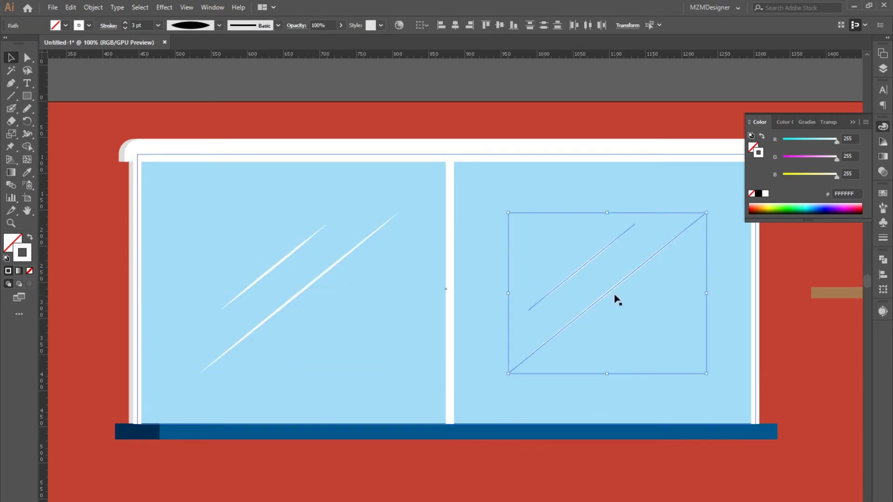
{"action": "left_click", "coordinate": [324, 273], "text": "shift"}
{"action": "left_click", "coordinate": [273, 267], "text": "shift"}
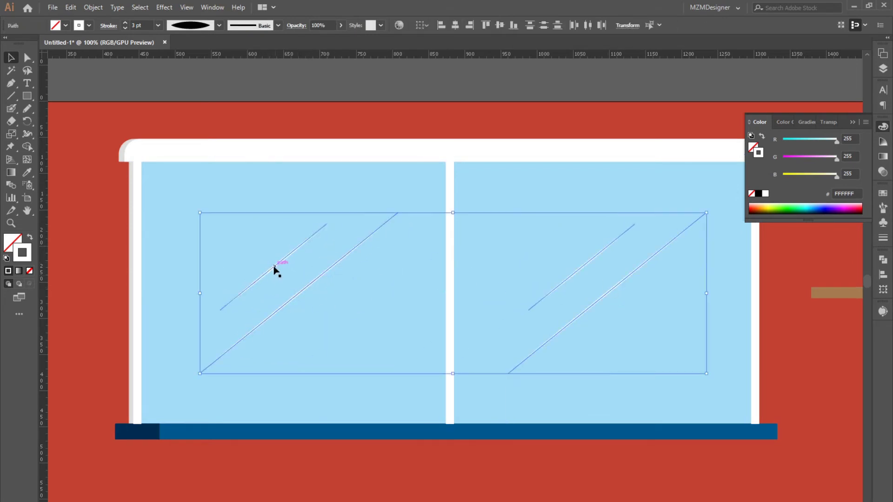
{"action": "left_click", "coordinate": [381, 25]}
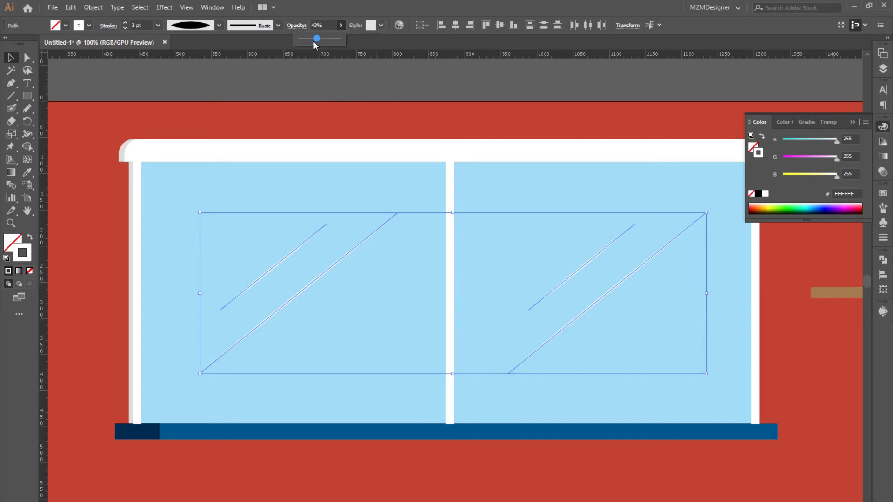
{"action": "left_click_drag", "start_coordinate": [313, 41], "coordinate": [310, 41]}
{"action": "left_click", "coordinate": [289, 85]}
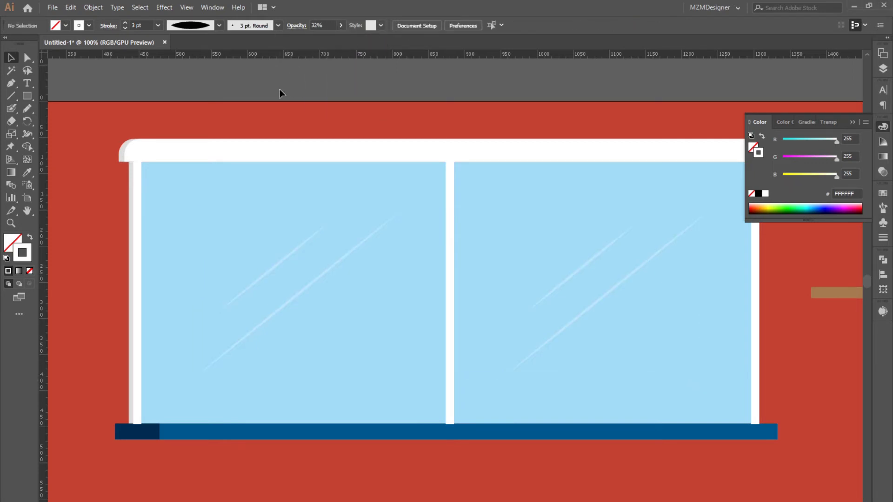
{"action": "key", "text": "ctrl+minus"}
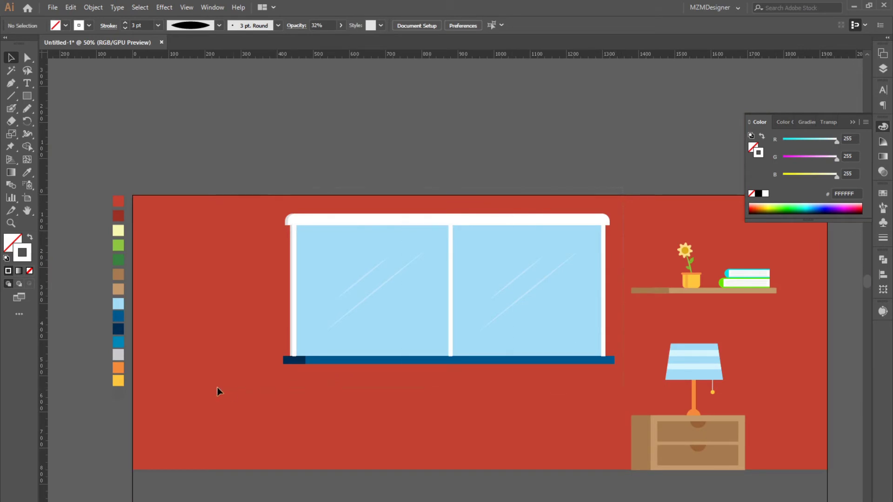
- Shrink the window group slightly and nudge it a little to the right
{"action": "left_click", "coordinate": [290, 358]}
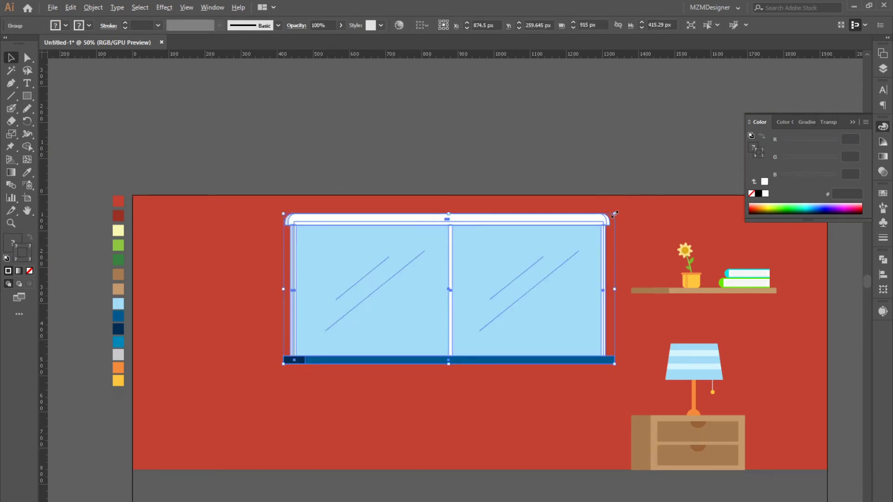
{"action": "left_click_drag", "start_coordinate": [614, 214], "coordinate": [294, 370]}
{"action": "left_click_drag", "start_coordinate": [469, 344], "coordinate": [472, 344]}
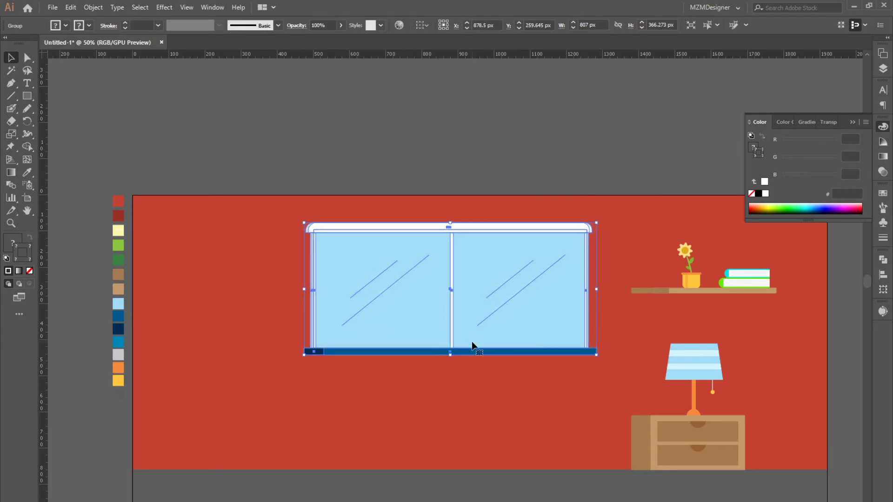
{"action": "left_click", "coordinate": [471, 152]}
- Draw a white, outline-free sofa rectangle below the window, adjust its width, and round its top corners
{"action": "left_click_drag", "start_coordinate": [440, 263], "coordinate": [433, 219]}
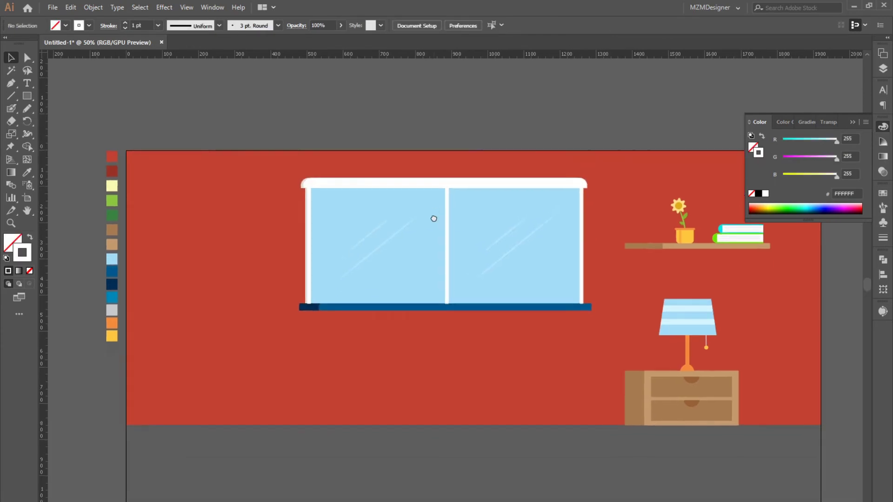
{"action": "mouse_move", "coordinate": [510, 326]}
{"action": "left_mouse_down"}
{"action": "mouse_move", "coordinate": [253, 446]}
{"action": "mouse_move", "coordinate": [213, 448]}
{"action": "left_mouse_up"}
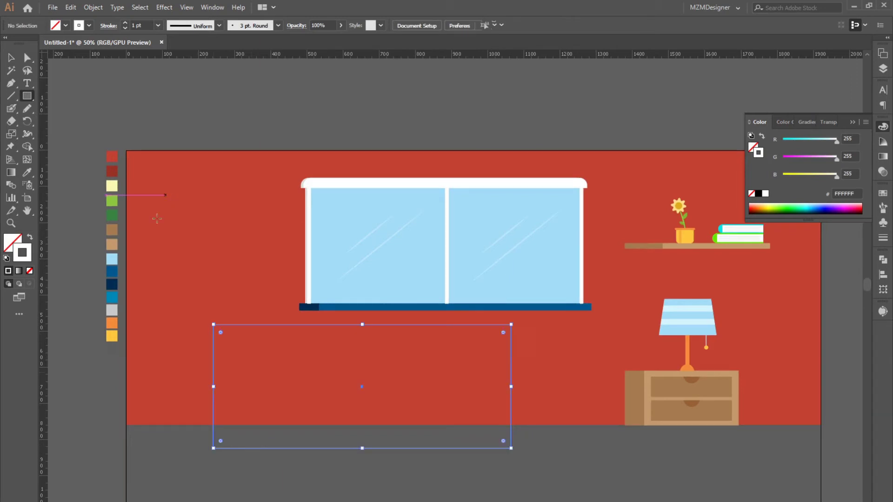
{"action": "key", "text": "shift+x"}
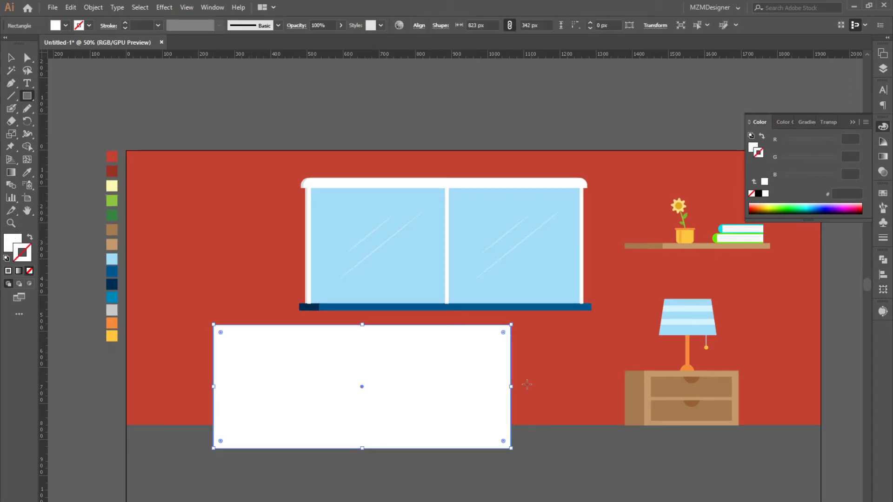
{"action": "left_click_drag", "start_coordinate": [511, 386], "coordinate": [552, 387]}
{"action": "left_click", "coordinate": [10, 57]}
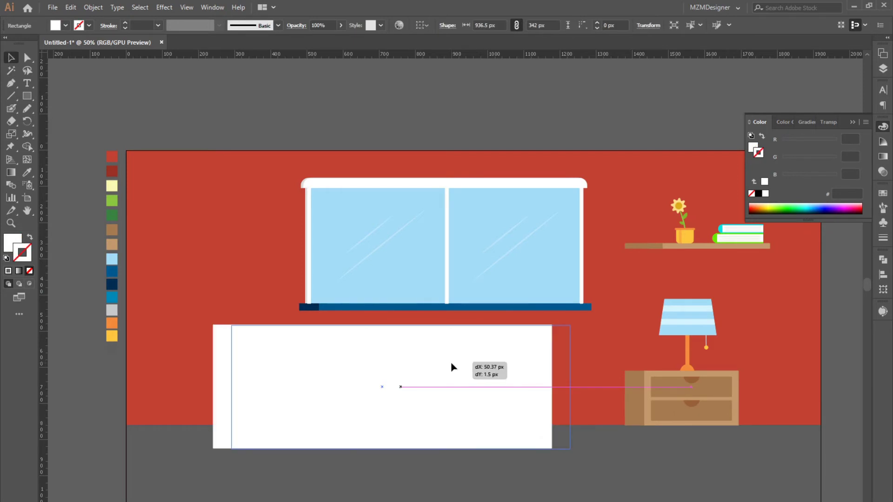
{"action": "left_click_drag", "start_coordinate": [433, 364], "coordinate": [449, 365]}
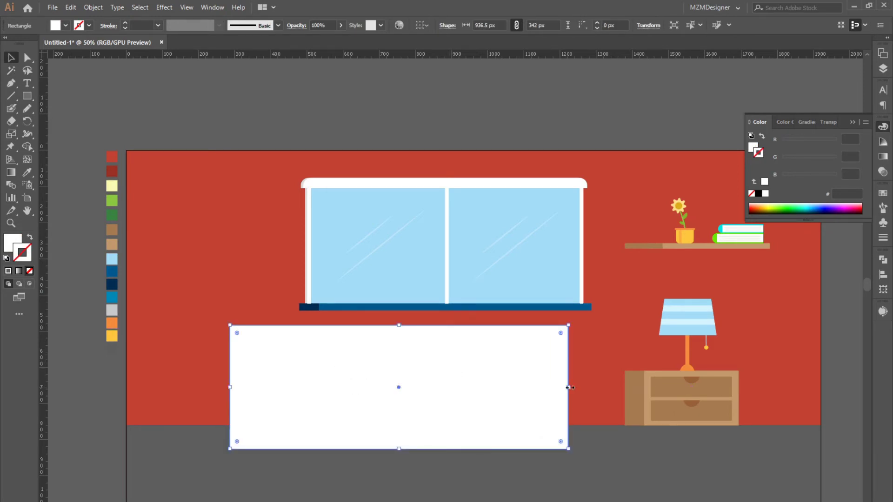
{"action": "left_click_drag", "start_coordinate": [569, 387], "coordinate": [493, 345]}
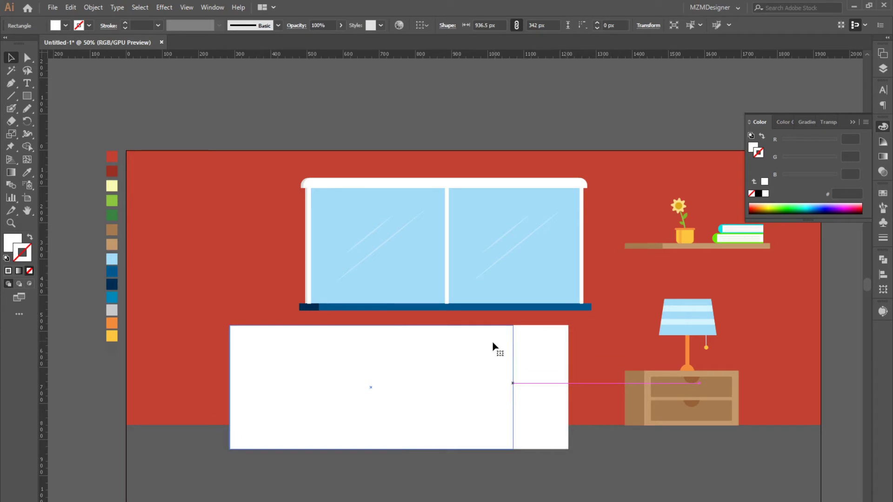
{"action": "key", "text": "a"}
{"action": "left_click_drag", "start_coordinate": [505, 334], "coordinate": [471, 351]}
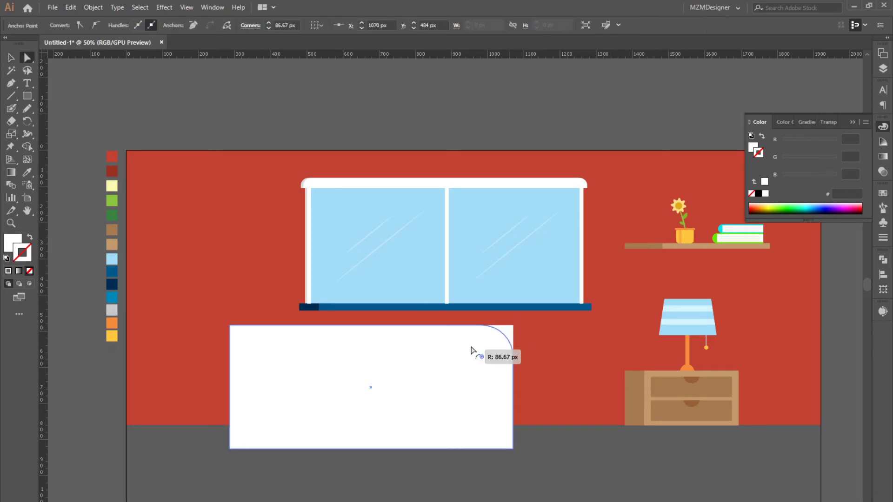
- Draw a narrow 105 × 342 px rectangle at the sofa's left end
{"action": "left_click", "coordinate": [11, 57]}
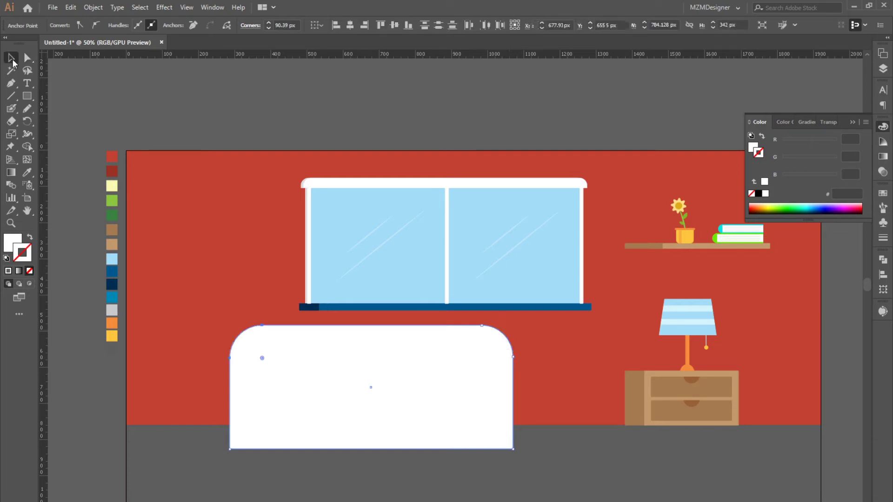
{"action": "left_click", "coordinate": [84, 116]}
{"action": "left_click", "coordinate": [27, 96]}
{"action": "left_click", "coordinate": [79, 96]}
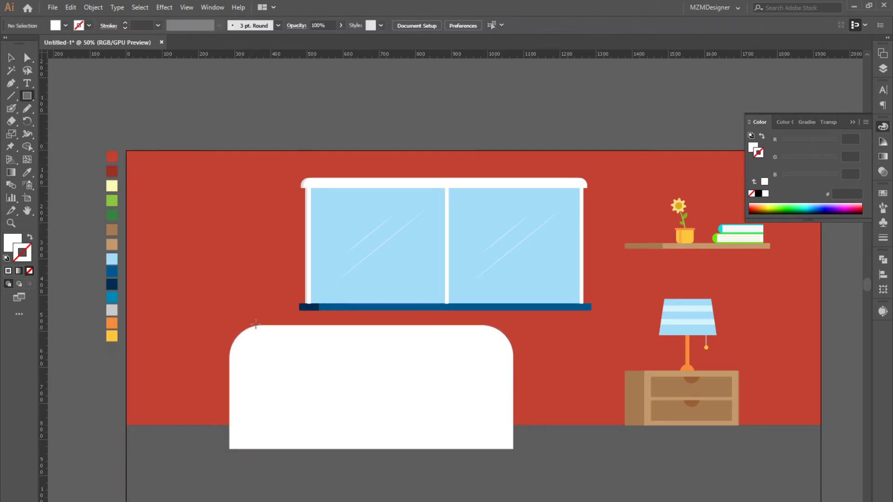
{"action": "left_click_drag", "start_coordinate": [268, 326], "coordinate": [230, 448]}
- Fill the sofa with the yellow swatch and the left strip with the orange swatch
{"action": "left_click", "coordinate": [11, 57]}
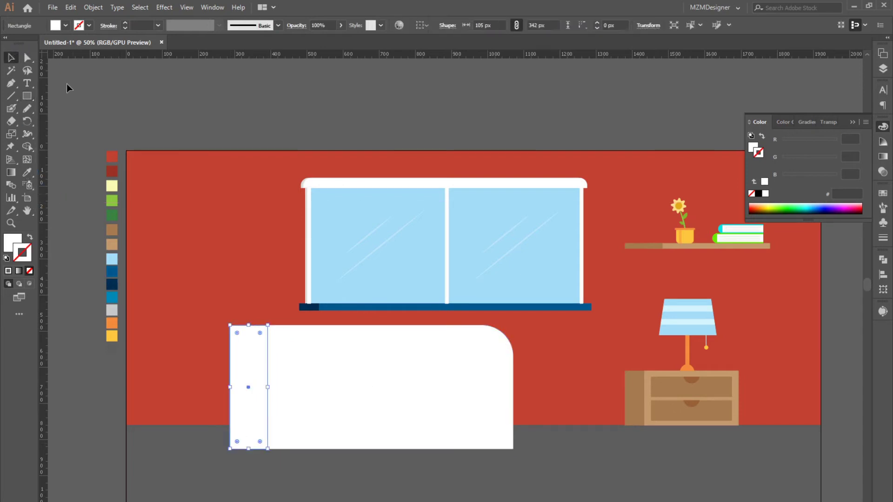
{"action": "left_click", "coordinate": [339, 343]}
{"action": "key", "text": "i"}
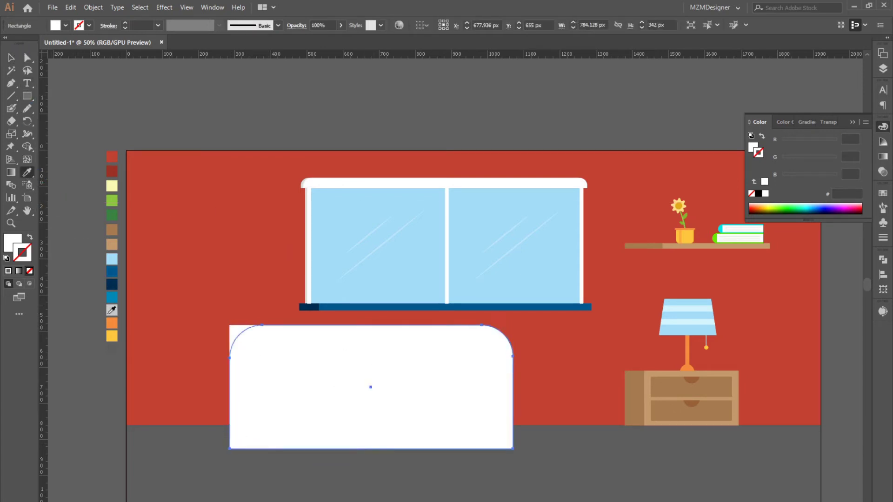
{"action": "left_click", "coordinate": [114, 337]}
{"action": "key", "text": "v"}
{"action": "left_click", "coordinate": [54, 79]}
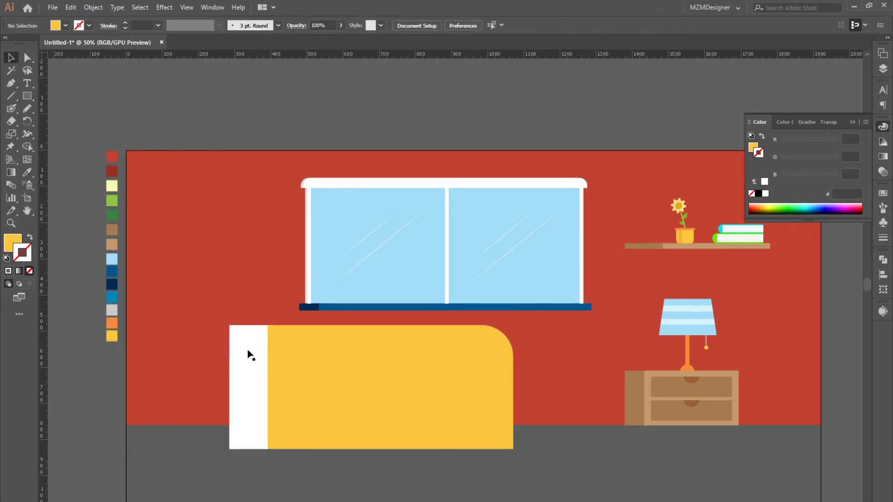
{"action": "left_click", "coordinate": [247, 354]}
{"action": "left_click", "coordinate": [27, 172]}
{"action": "left_click", "coordinate": [112, 323]}
- Round the orange strip's corners into a pill-shaped armrest
{"action": "left_click", "coordinate": [11, 57]}
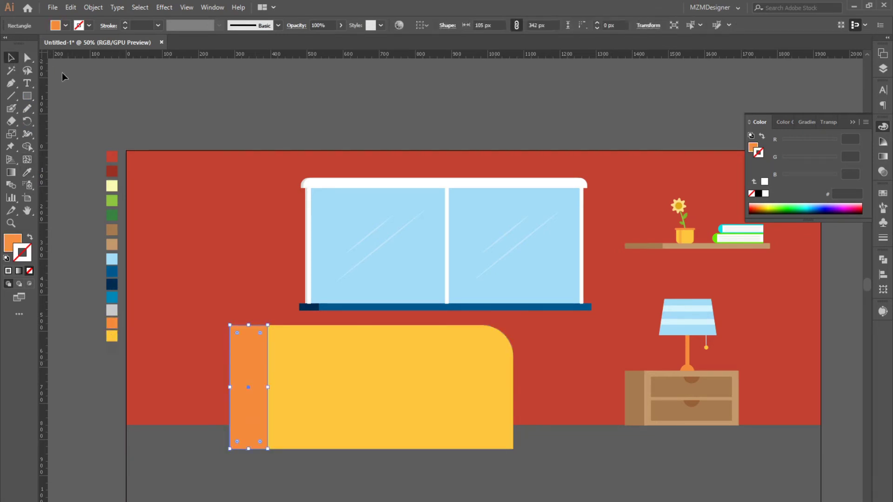
{"action": "left_click", "coordinate": [205, 205]}
{"action": "left_click", "coordinate": [254, 359]}
{"action": "left_click_drag", "start_coordinate": [245, 353], "coordinate": [246, 356]}
{"action": "left_click", "coordinate": [275, 119]}
{"action": "key", "text": "ctrl+plus"}
{"action": "mouse_move", "coordinate": [233, 419]}
{"action": "left_mouse_down"}
{"action": "mouse_move", "coordinate": [258, 387]}
{"action": "mouse_move", "coordinate": [229, 406]}
{"action": "left_mouse_up"}
- Refine the sofa's corner rounding, align the armrest to its edge, and draw an orange bottom-left block
{"action": "left_click", "coordinate": [279, 362]}
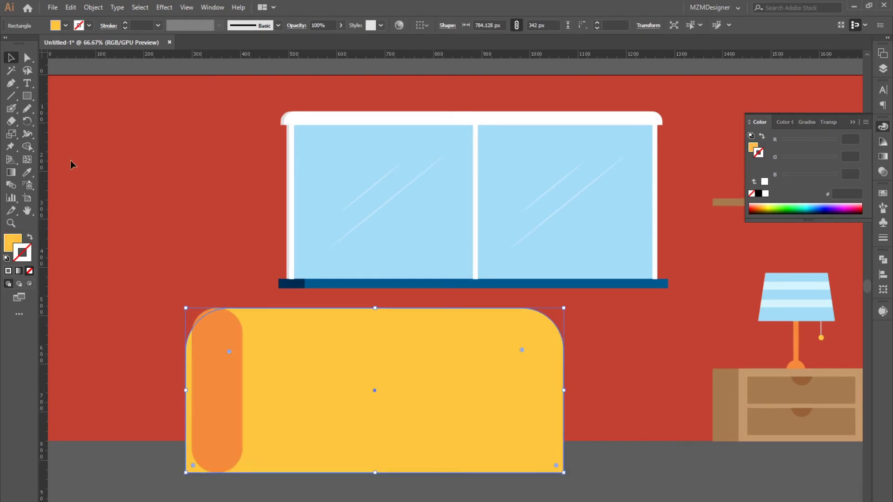
{"action": "key", "text": "a"}
{"action": "left_click_drag", "start_coordinate": [229, 352], "coordinate": [217, 342]}
{"action": "left_click", "coordinate": [11, 58]}
{"action": "left_click_drag", "start_coordinate": [205, 392], "coordinate": [199, 391]}
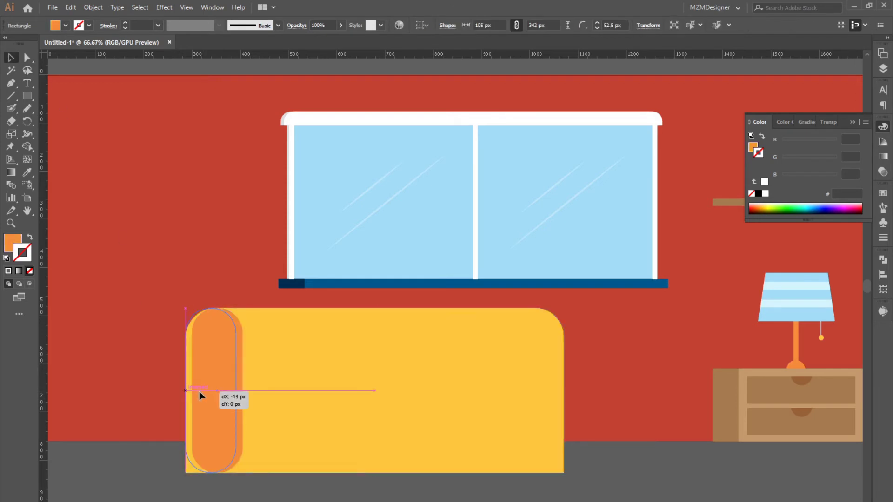
{"action": "key", "text": "ctrl+shift+a"}
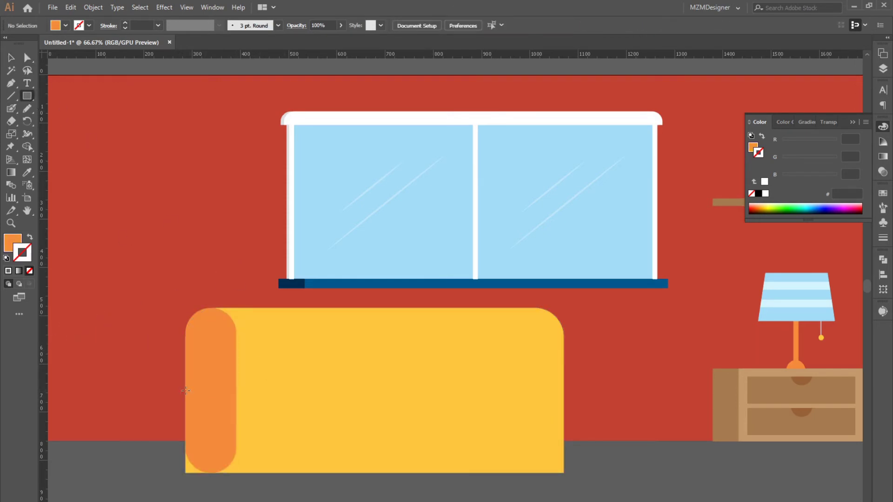
{"action": "left_click_drag", "start_coordinate": [186, 390], "coordinate": [274, 472]}
- Narrow the orange block slightly from its right side
{"action": "left_click", "coordinate": [11, 57]}
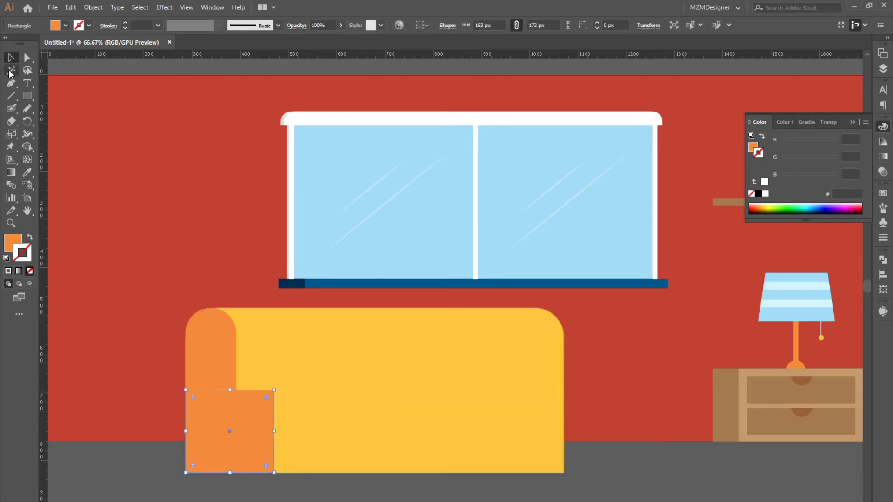
{"action": "left_click_drag", "start_coordinate": [273, 431], "coordinate": [268, 431]}
{"action": "left_click", "coordinate": [199, 244]}
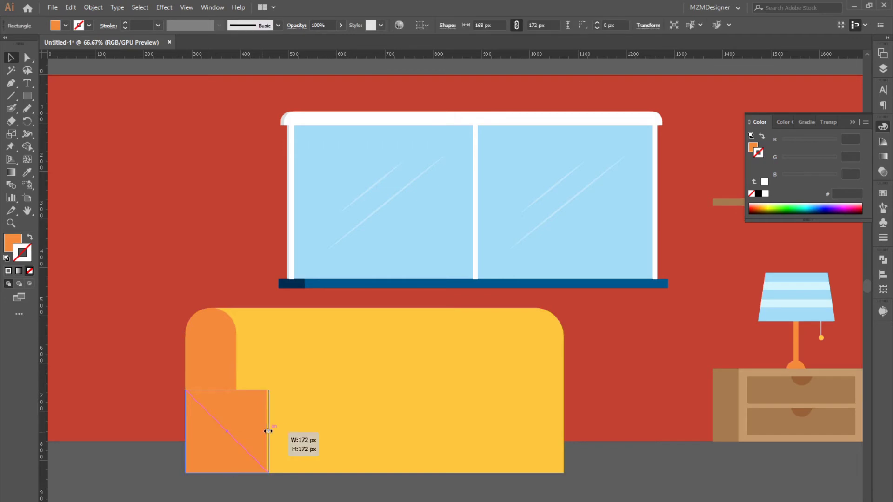
- Try out a duplicated, reshaped copy of the rounded armrest, then delete it
{"action": "left_click_drag", "start_coordinate": [208, 371], "coordinate": [271, 370]}
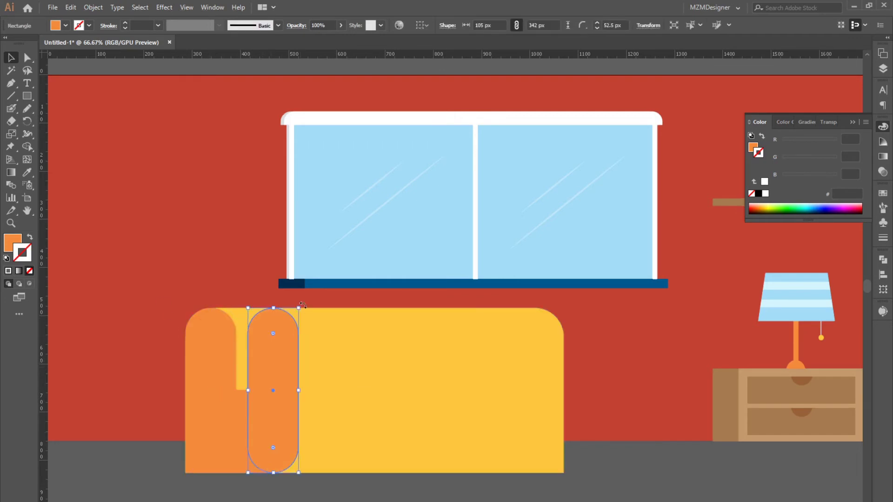
{"action": "left_click_drag", "start_coordinate": [273, 308], "coordinate": [271, 383]}
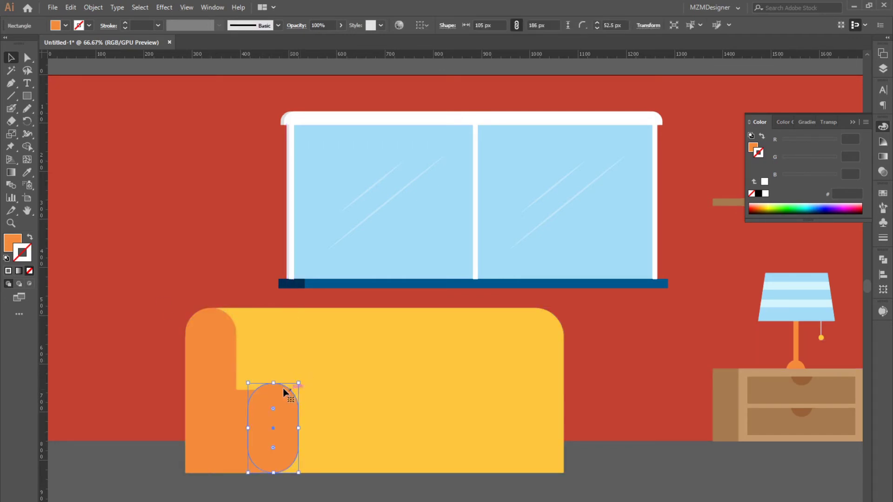
{"action": "left_click_drag", "start_coordinate": [297, 428], "coordinate": [162, 277]}
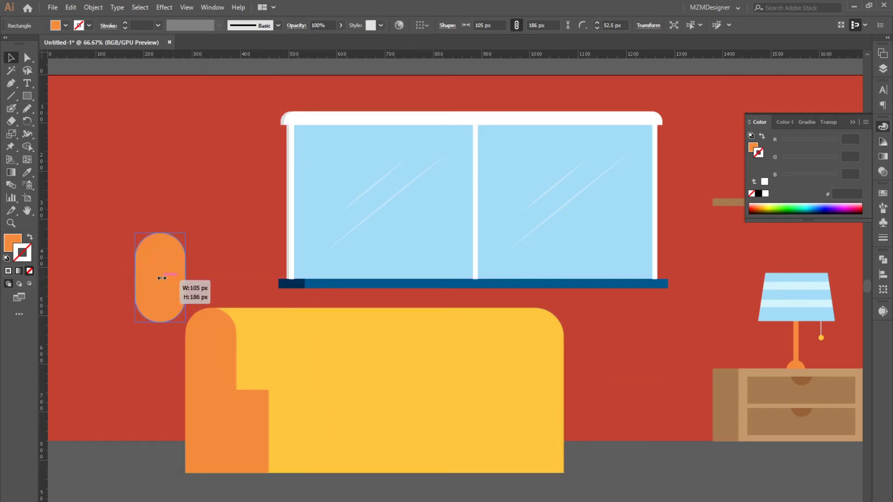
{"action": "left_click_drag", "start_coordinate": [161, 323], "coordinate": [161, 337]}
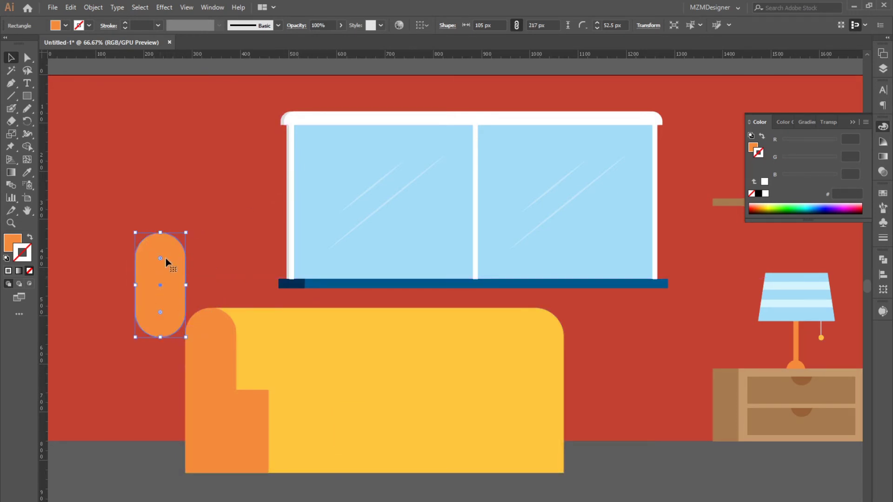
{"action": "left_click", "coordinate": [27, 58]}
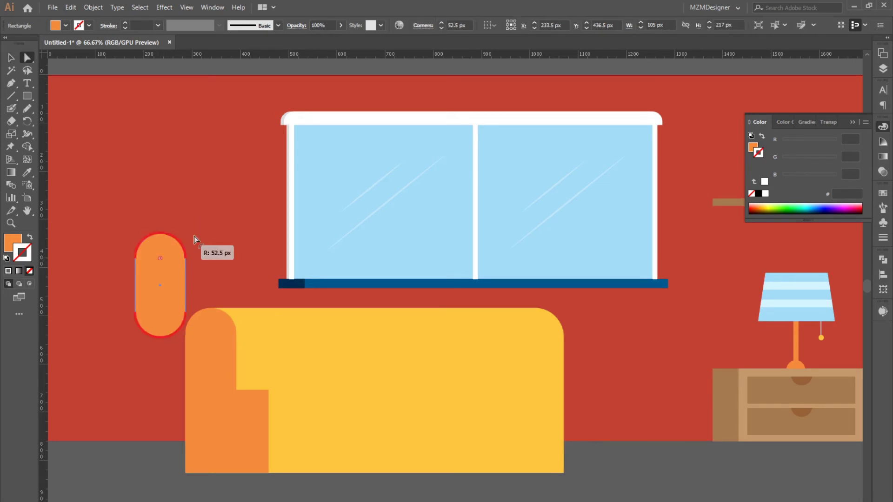
{"action": "key", "text": "v"}
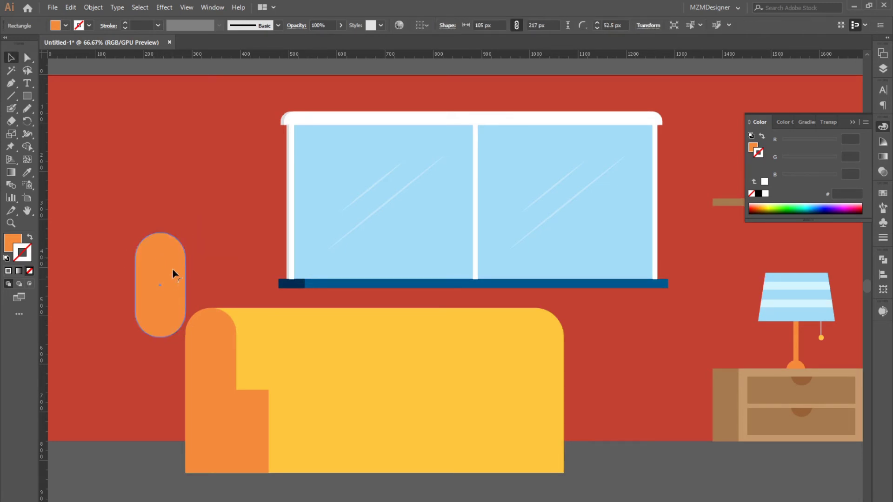
{"action": "key", "text": "Delete"}
- Draw a tall narrow 73 × 207 px rectangle beside the orange block
{"action": "left_click", "coordinate": [26, 95]}
{"action": "left_click_drag", "start_coordinate": [284, 374], "coordinate": [249, 472]}
{"action": "left_click", "coordinate": [26, 173]}
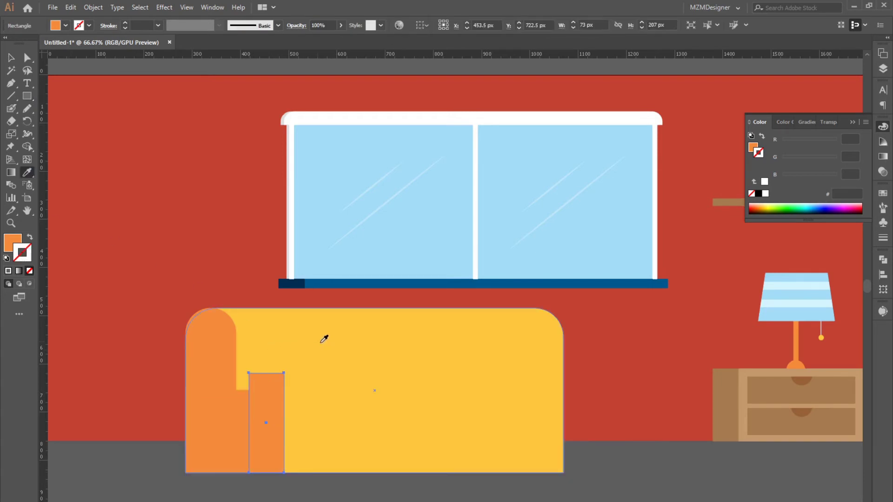
- Fill the narrow rectangle with the pale yellow swatch and centre the sofa at 100% zoom
{"action": "left_click_drag", "start_coordinate": [214, 354], "coordinate": [565, 438]}
{"action": "left_click", "coordinate": [249, 154]}
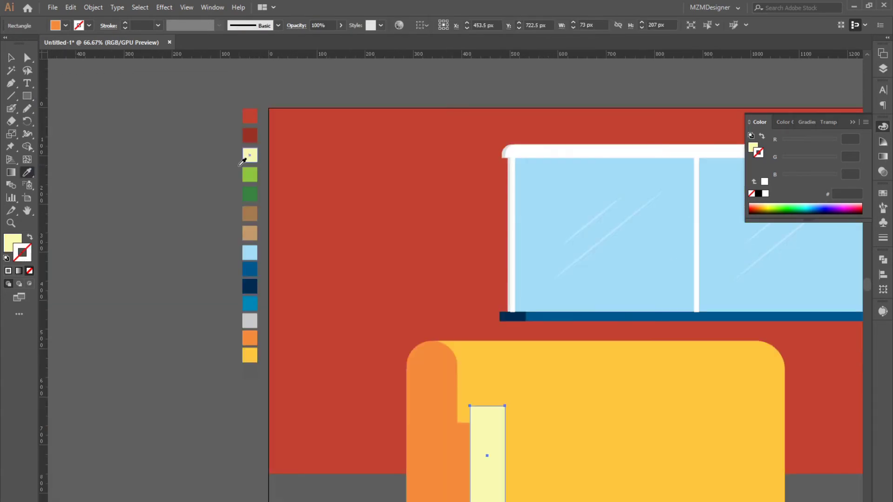
{"action": "key", "text": "v"}
{"action": "key", "text": "ctrl+shift+a"}
{"action": "key", "text": "ctrl+1"}
{"action": "mouse_move", "coordinate": [343, 431]}
{"action": "left_mouse_down"}
{"action": "mouse_move", "coordinate": [315, 295]}
{"action": "mouse_move", "coordinate": [291, 295]}
{"action": "left_mouse_up"}
- Select the rectangle's top two corner points and round them fully into an arch
{"action": "left_click", "coordinate": [269, 294]}
{"action": "key", "text": "a"}
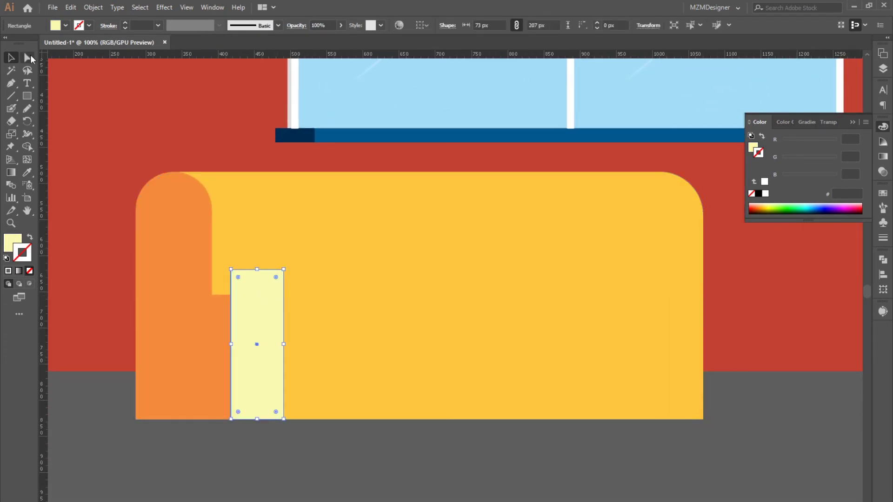
{"action": "left_click", "coordinate": [288, 269]}
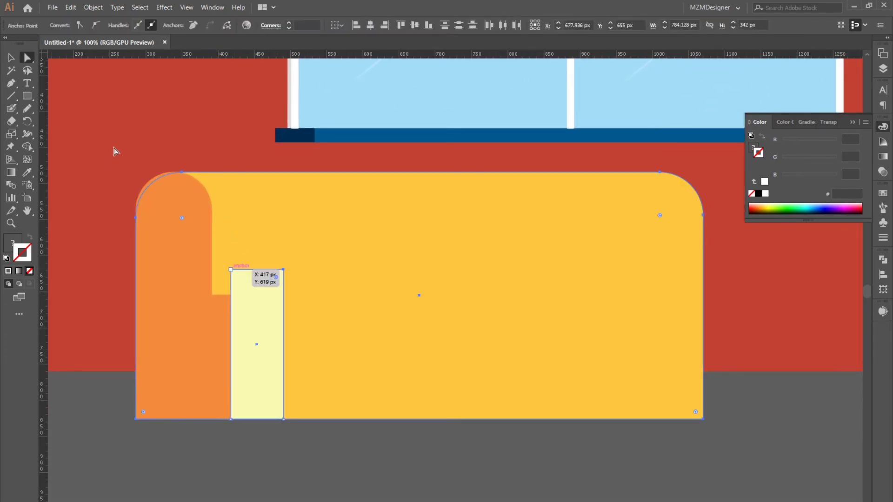
{"action": "left_click", "coordinate": [231, 270]}
{"action": "left_click", "coordinate": [199, 139]}
{"action": "left_click", "coordinate": [281, 279]}
{"action": "left_click", "coordinate": [231, 269]}
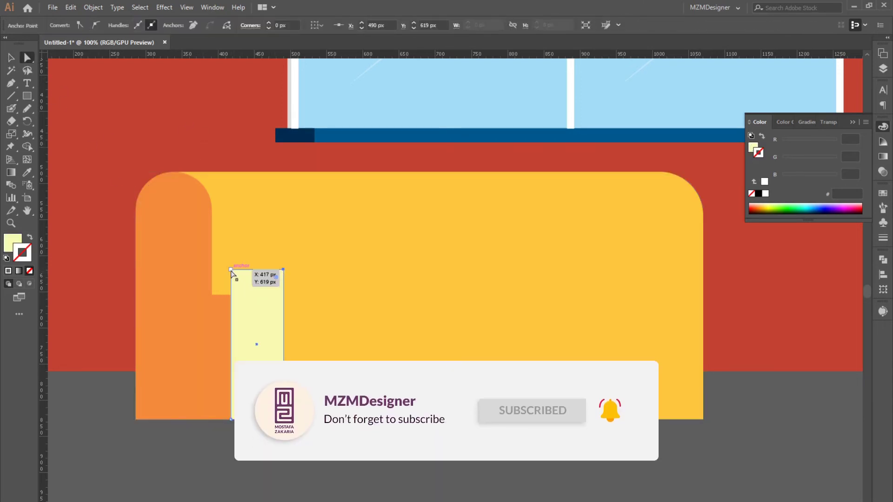
{"action": "left_click_drag", "start_coordinate": [235, 275], "coordinate": [259, 303]}
{"action": "key", "text": "v"}
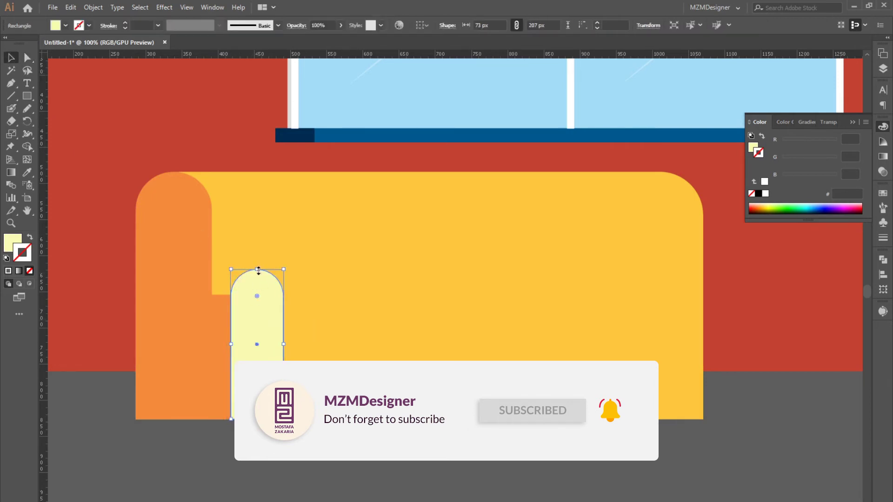
{"action": "mouse_move", "coordinate": [257, 269]}
{"action": "left_mouse_down"}
{"action": "mouse_move", "coordinate": [257, 280]}
{"action": "mouse_move", "coordinate": [257, 270]}
{"action": "left_mouse_up"}
- Try a rotated copy of the pale arch as a horizontal bar over the left armrest, then delete it
{"action": "left_click", "coordinate": [192, 247]}
{"action": "left_click", "coordinate": [253, 361]}
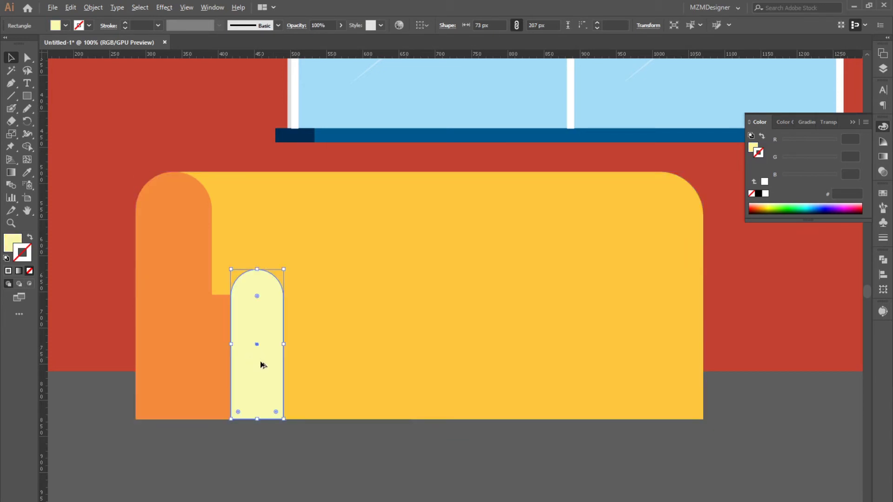
{"action": "left_click_drag", "start_coordinate": [261, 364], "coordinate": [340, 354], "text": "alt"}
{"action": "left_click_drag", "start_coordinate": [366, 255], "coordinate": [424, 343]}
{"action": "left_click_drag", "start_coordinate": [313, 333], "coordinate": [231, 309]}
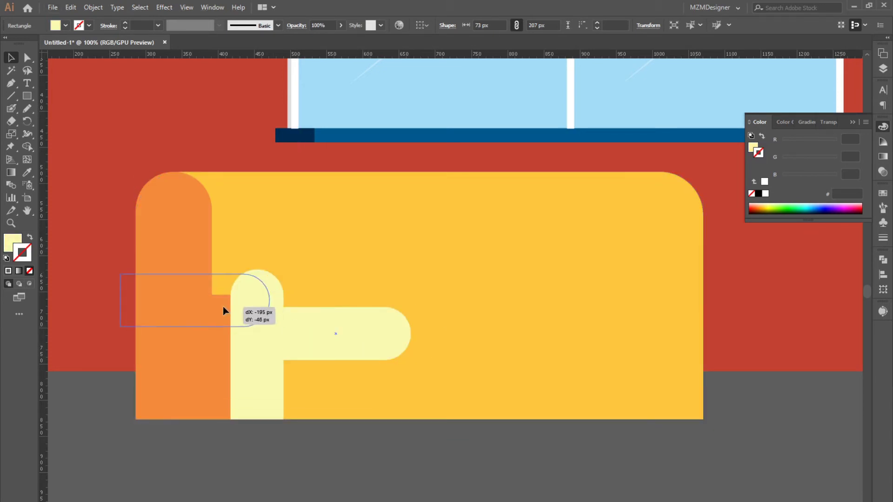
{"action": "left_click", "coordinate": [138, 160]}
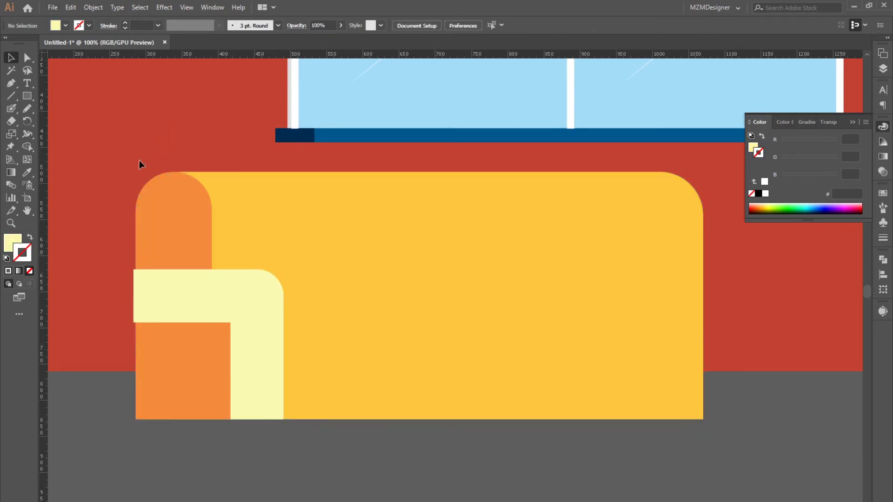
{"action": "left_click", "coordinate": [255, 357]}
{"action": "key", "text": "m"}
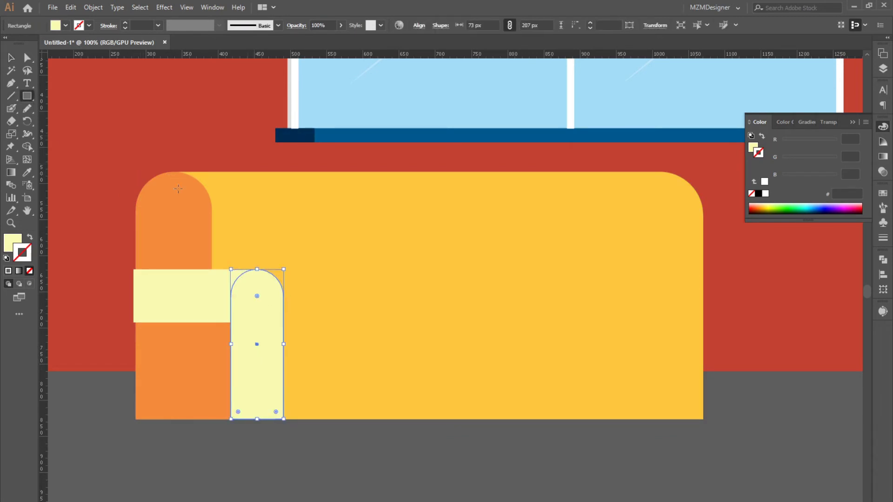
{"action": "key", "text": "v"}
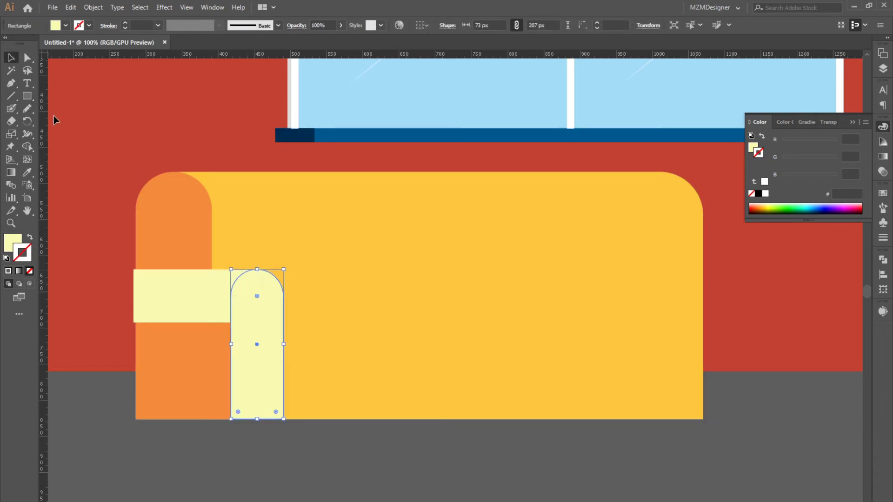
{"action": "left_click", "coordinate": [156, 310]}
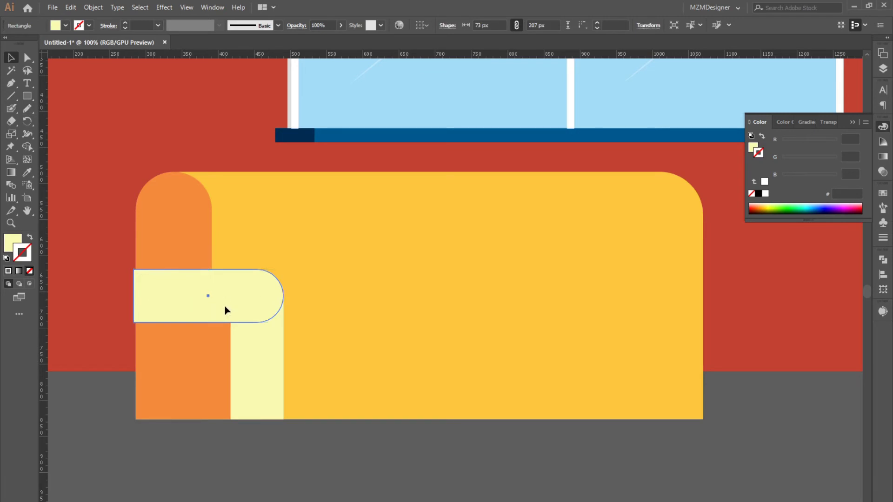
{"action": "left_click_drag", "start_coordinate": [225, 309], "coordinate": [225, 307]}
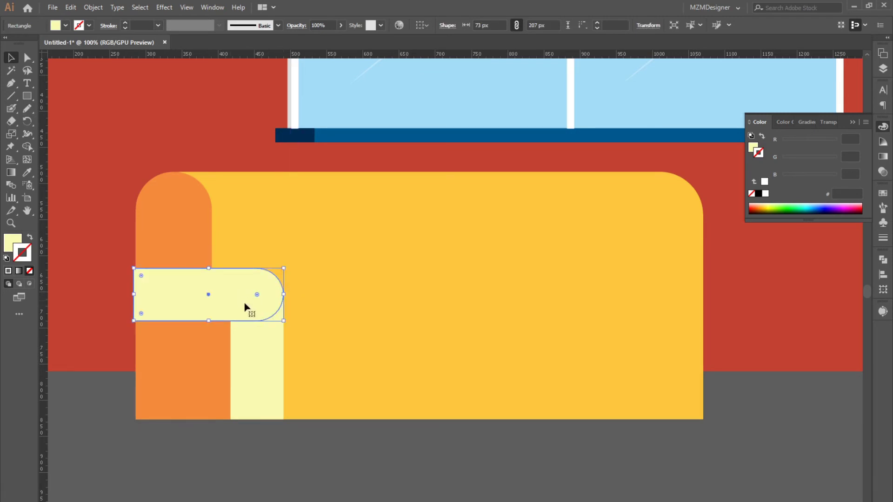
{"action": "key", "text": "Delete"}
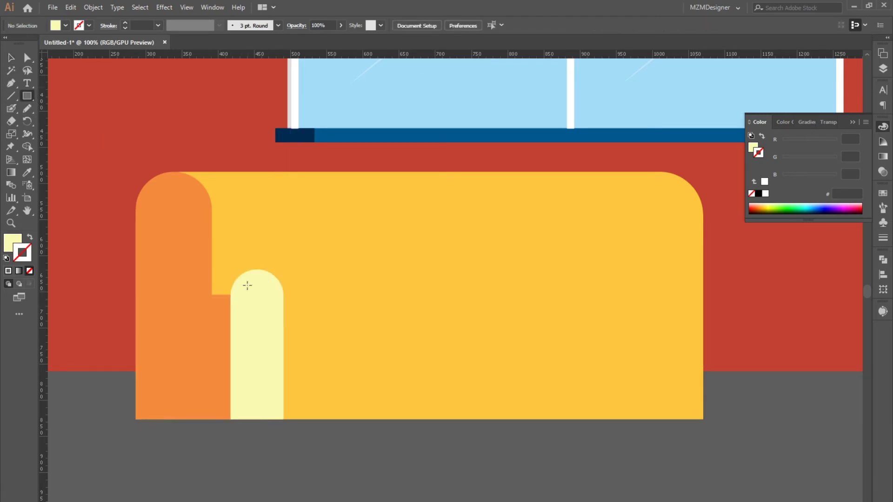
- Draw a 168×58 px rectangle across the left armrest and fill it with the sofa yellow
{"action": "left_click_drag", "start_coordinate": [257, 269], "coordinate": [135, 311]}
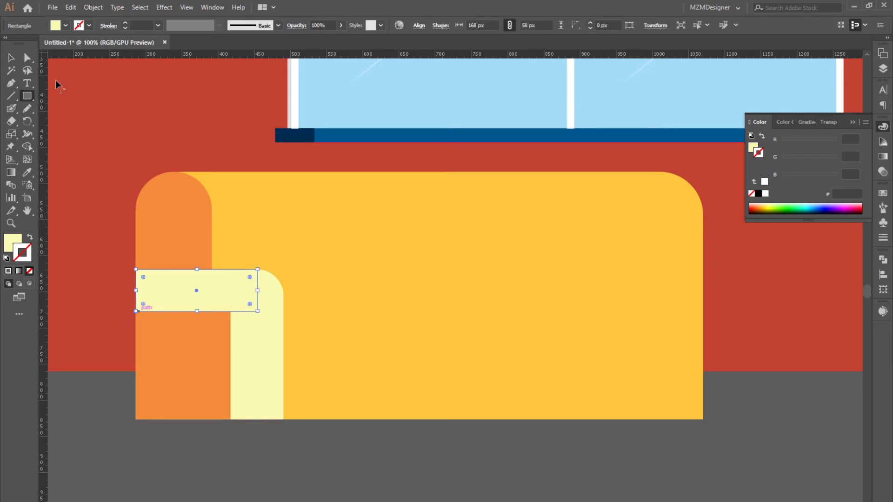
{"action": "left_click", "coordinate": [11, 58]}
{"action": "left_click_drag", "start_coordinate": [179, 288], "coordinate": [179, 294]}
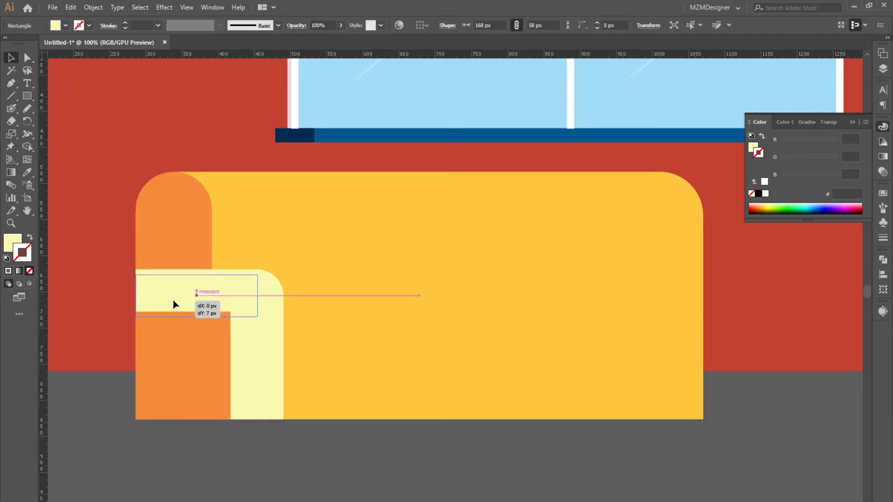
{"action": "left_click", "coordinate": [28, 176]}
{"action": "left_click", "coordinate": [416, 295]}
{"action": "key", "text": "v"}
- Bring the pale arch to the front, above the yellow strip, and lower the strip slightly
{"action": "left_click", "coordinate": [277, 343]}
{"action": "right_click", "coordinate": [273, 337]}
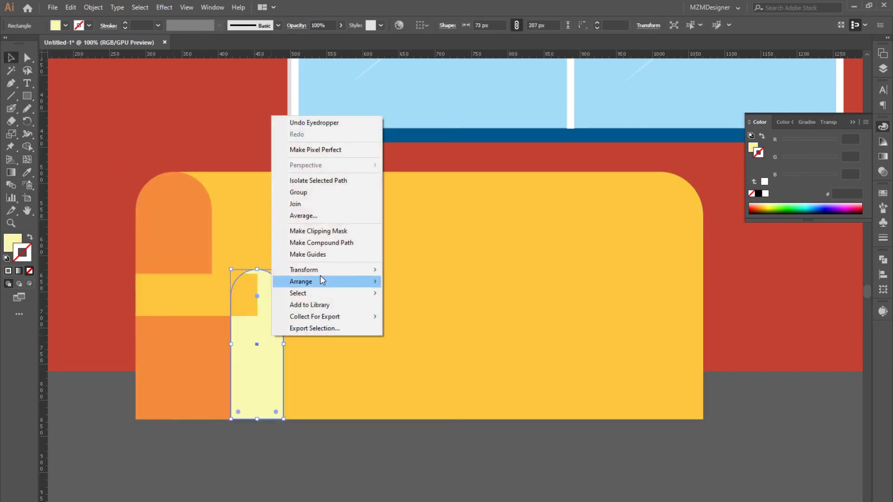
{"action": "left_click", "coordinate": [433, 293]}
{"action": "left_click", "coordinate": [199, 306]}
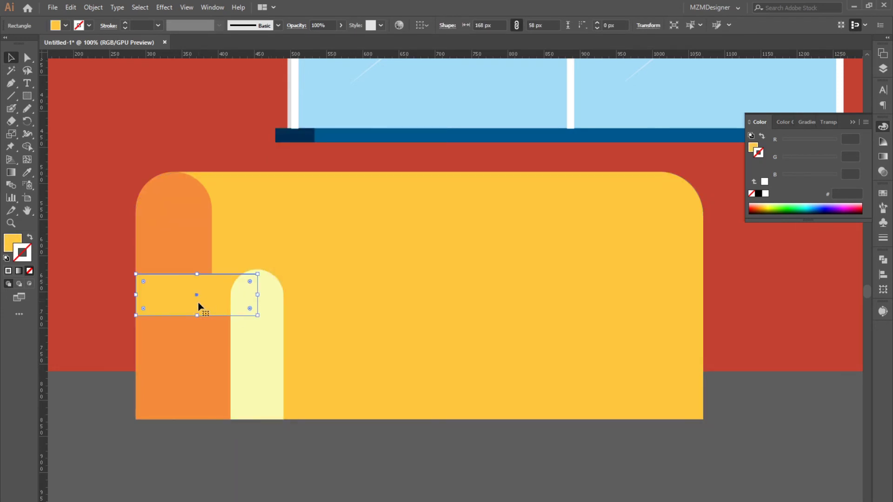
{"action": "left_click_drag", "start_coordinate": [199, 307], "coordinate": [199, 312]}
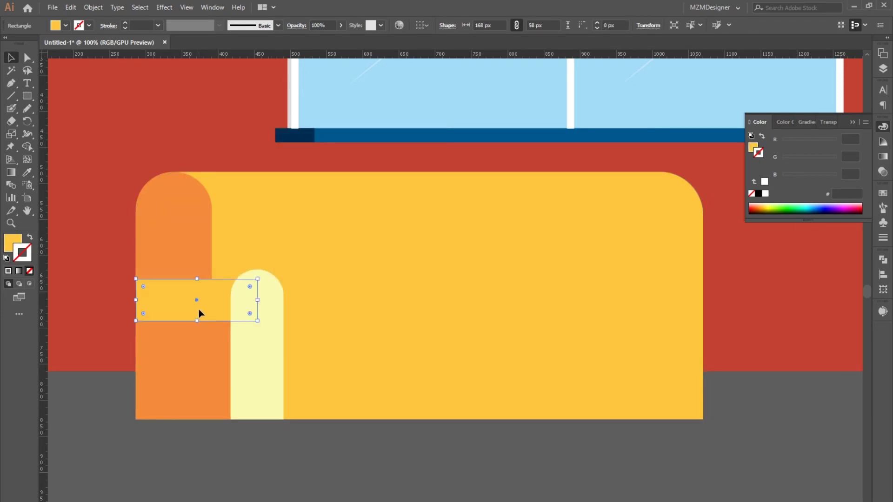
{"action": "left_click", "coordinate": [272, 347]}
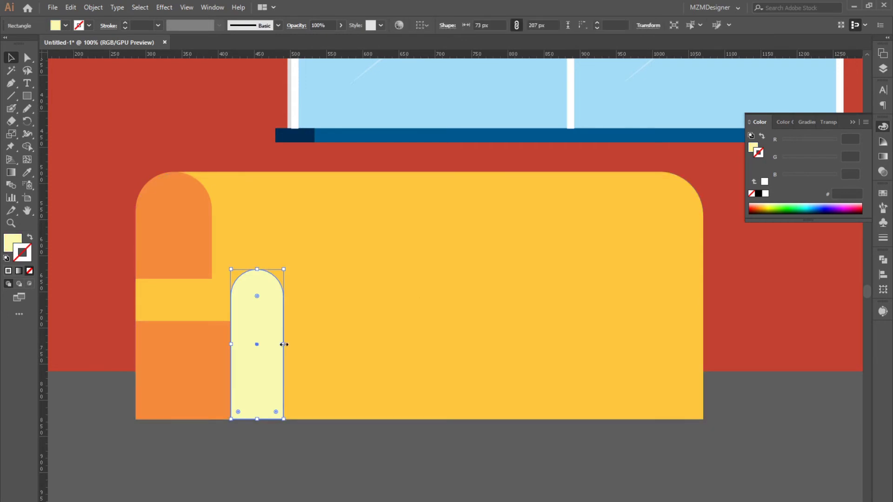
- Narrow the pale bar to 57 px, lower its top edge, and fully round its top corners
{"action": "key", "text": "a"}
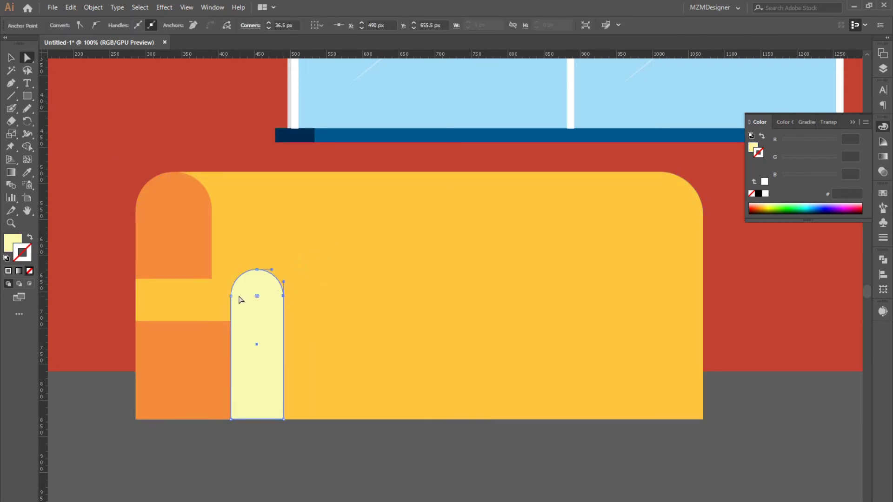
{"action": "left_click_drag", "start_coordinate": [295, 260], "coordinate": [223, 302]}
{"action": "key", "text": "ctrl+z"}
{"action": "key", "text": "v"}
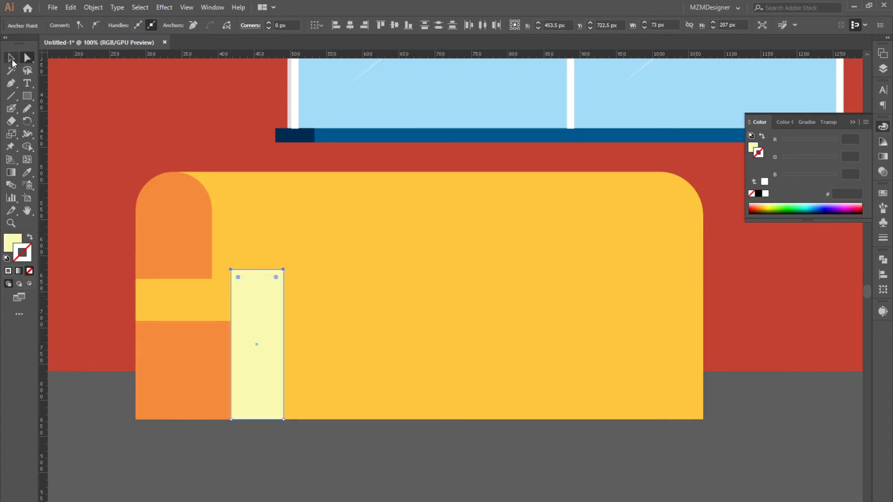
{"action": "key", "text": "ctrl+shift+a"}
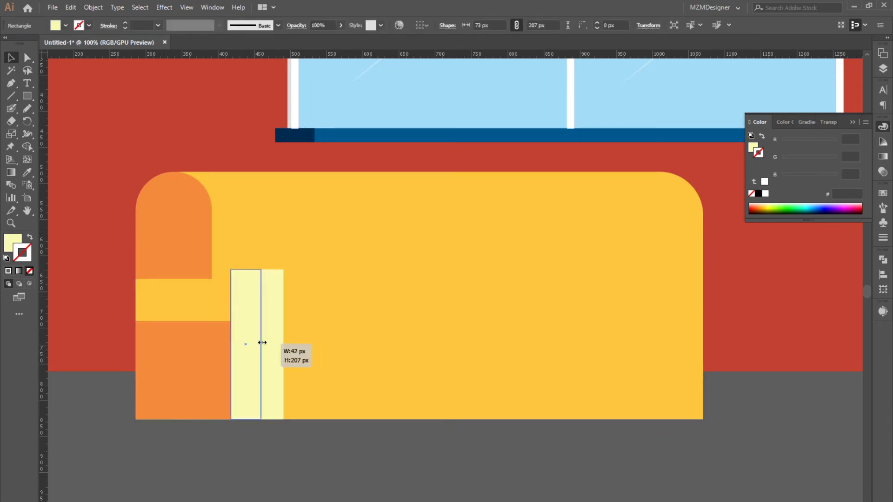
{"action": "left_click_drag", "start_coordinate": [285, 344], "coordinate": [272, 344]}
{"action": "mouse_move", "coordinate": [252, 269]}
{"action": "left_mouse_down"}
{"action": "mouse_move", "coordinate": [272, 284]}
{"action": "mouse_move", "coordinate": [249, 299]}
{"action": "left_mouse_up"}
{"action": "key", "text": "a"}
{"action": "left_click", "coordinate": [54, 87]}
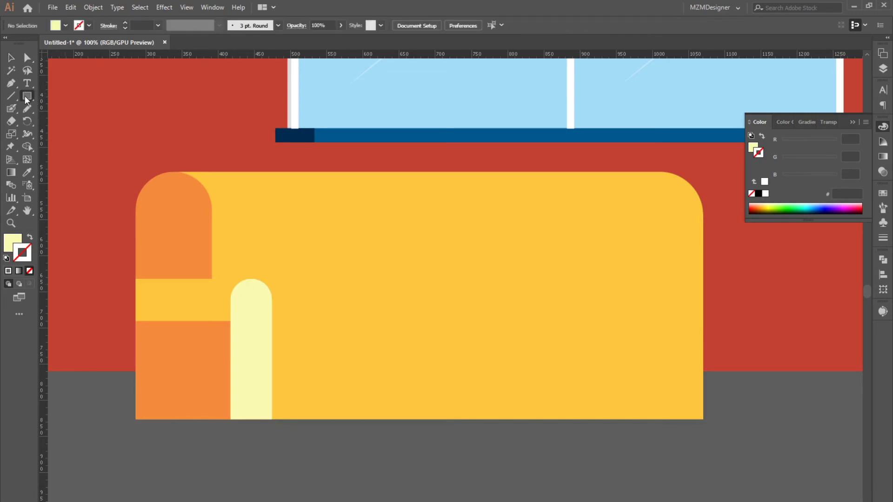
- Draw a 68 px circle and position it over the top of the pale bar
{"action": "left_click_drag", "start_coordinate": [27, 99], "coordinate": [69, 119]}
{"action": "mouse_move", "coordinate": [254, 293]}
{"action": "left_mouse_down"}
{"action": "mouse_move", "coordinate": [221, 306]}
{"action": "mouse_move", "coordinate": [263, 315]}
{"action": "left_mouse_up"}
{"action": "key", "text": "v"}
{"action": "key", "text": "ctrl+shift+a"}
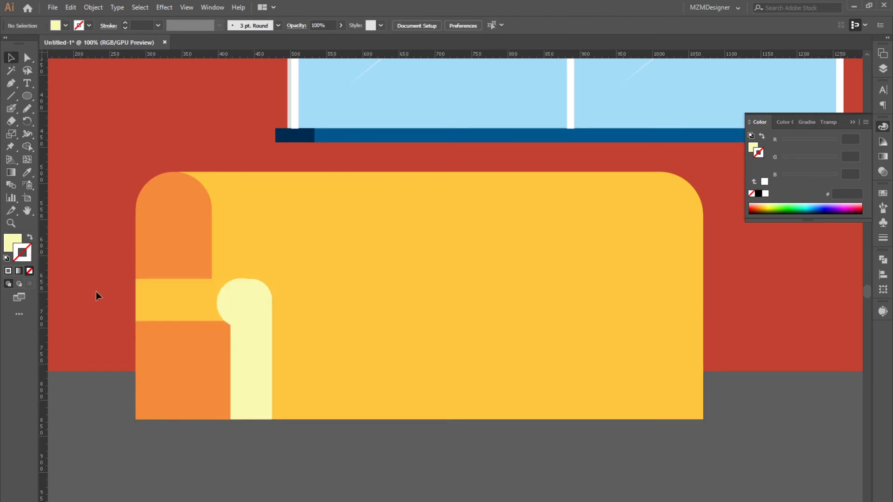
{"action": "left_click", "coordinate": [239, 306]}
{"action": "key", "text": "ctrl+equal"}
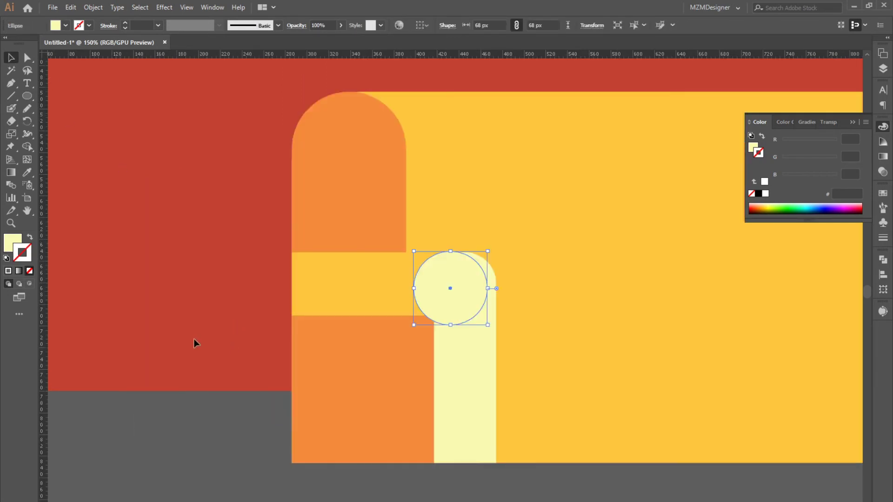
{"action": "key", "text": "ctrl+shift+a"}
{"action": "left_click_drag", "start_coordinate": [452, 285], "coordinate": [461, 285]}
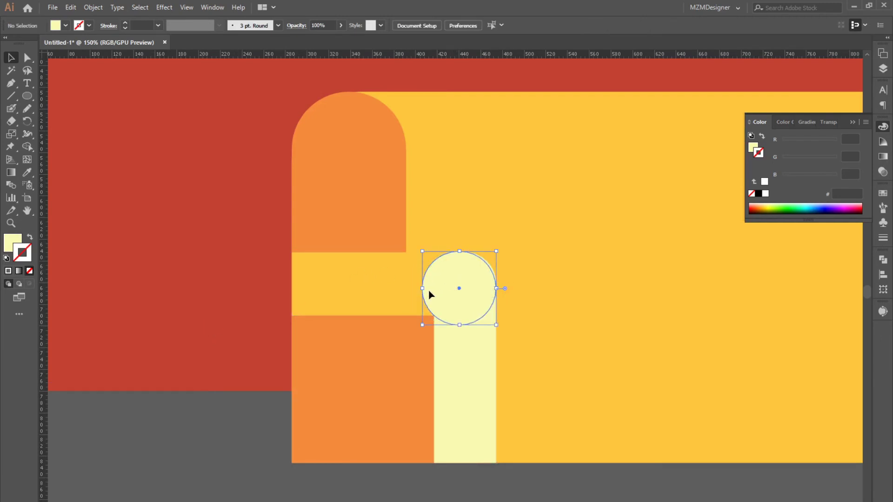
{"action": "left_click", "coordinate": [413, 298], "text": "shift"}
{"action": "key", "text": "ctrl+shift+a"}
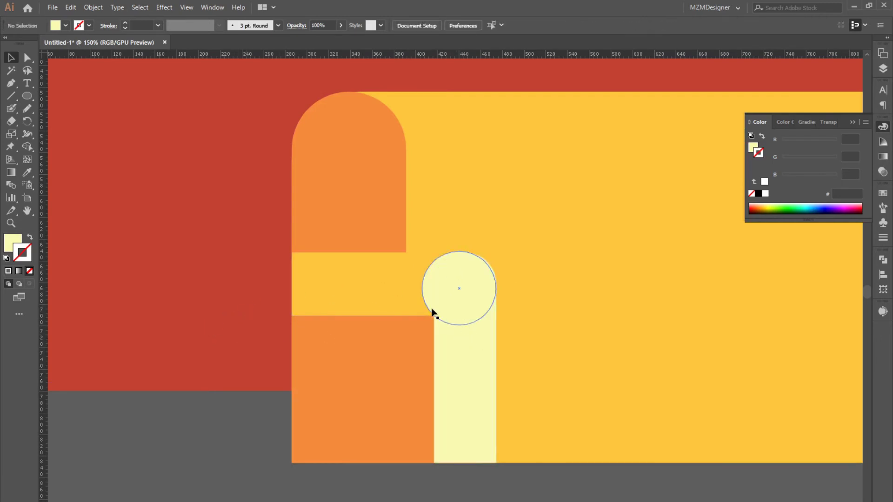
- Merge the circle and pale bar into one knob-topped shape with the Shape Builder
{"action": "left_click", "coordinate": [432, 311]}
{"action": "left_click", "coordinate": [460, 359], "text": "shift"}
{"action": "left_click", "coordinate": [27, 146]}
{"action": "left_click_drag", "start_coordinate": [465, 335], "coordinate": [425, 291]}
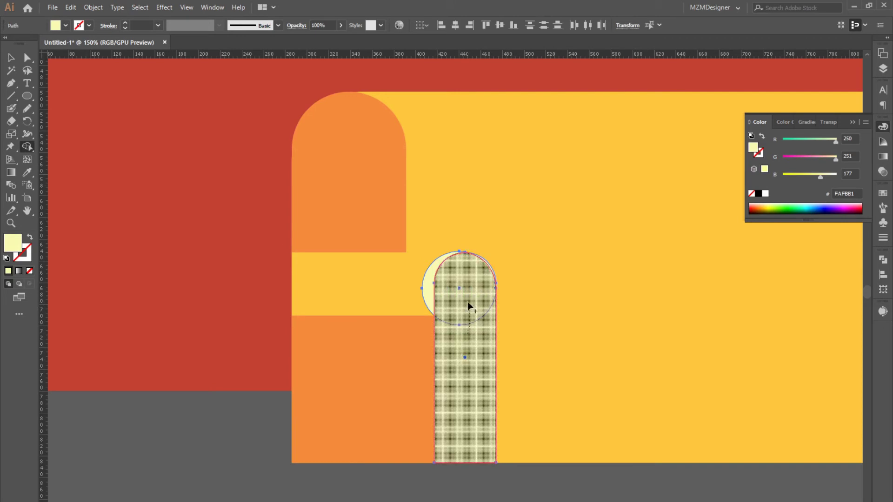
{"action": "left_click_drag", "start_coordinate": [488, 265], "coordinate": [421, 310]}
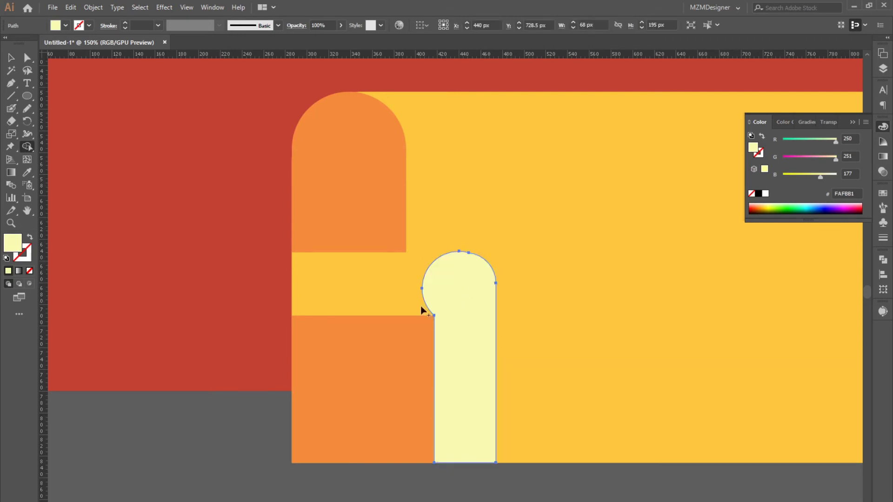
{"action": "left_click", "coordinate": [11, 58]}
{"action": "left_click", "coordinate": [344, 289]}
{"action": "left_click", "coordinate": [465, 274]}
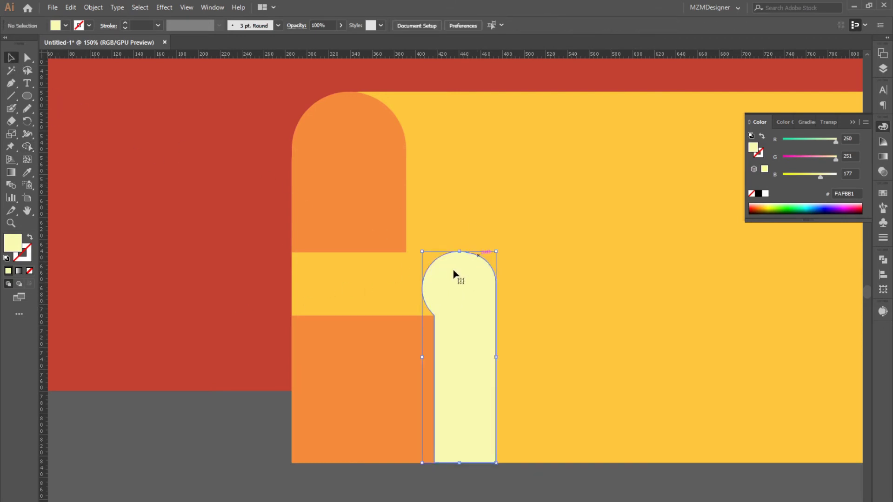
{"action": "left_click", "coordinate": [244, 292]}
- Nudge the cream knob-topped piece flush against the orange arm of the sofa
{"action": "key", "text": "ctrl+minus"}
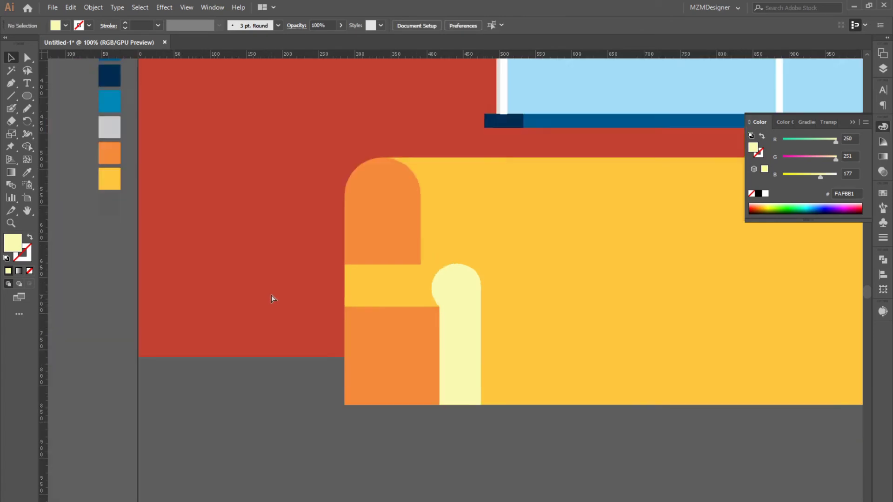
{"action": "key", "text": "ctrl+minus"}
{"action": "left_click_drag", "start_coordinate": [456, 334], "coordinate": [448, 336]}
{"action": "left_click", "coordinate": [378, 349]}
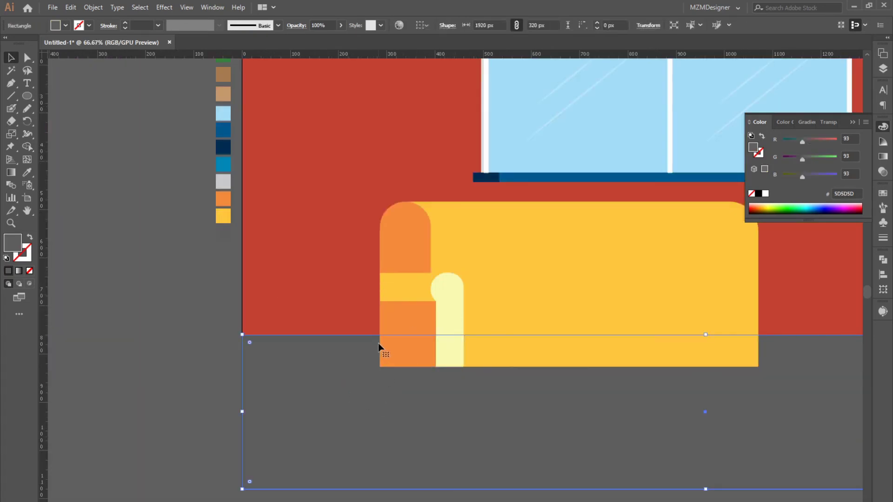
{"action": "mouse_move", "coordinate": [328, 347]}
{"action": "left_mouse_down"}
{"action": "mouse_move", "coordinate": [274, 359]}
{"action": "mouse_move", "coordinate": [266, 381]}
{"action": "left_mouse_up"}
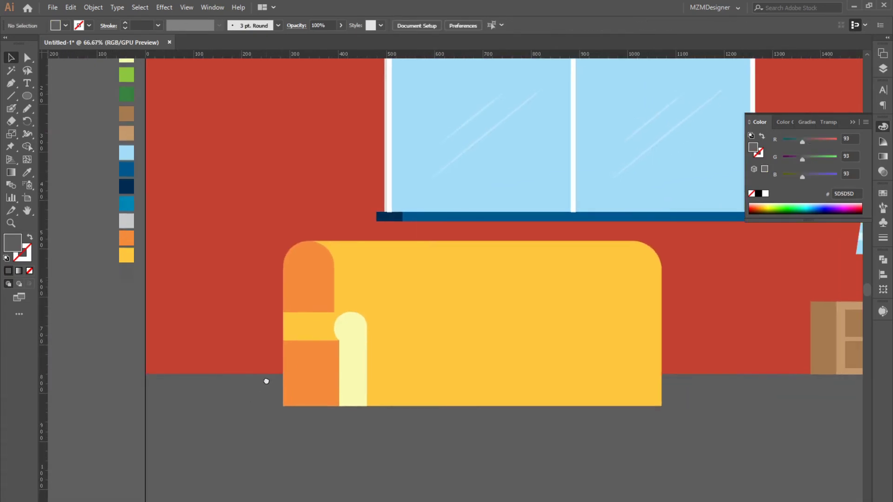
{"action": "left_click", "coordinate": [323, 310]}
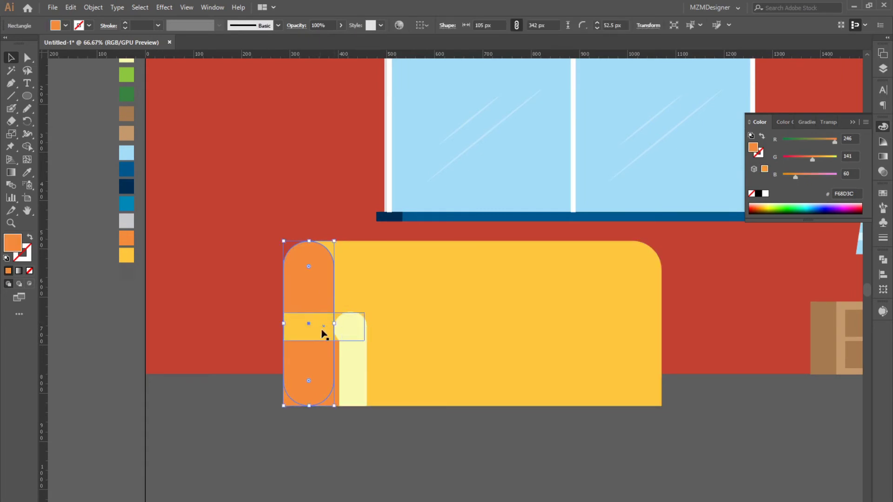
{"action": "left_click", "coordinate": [11, 136]}
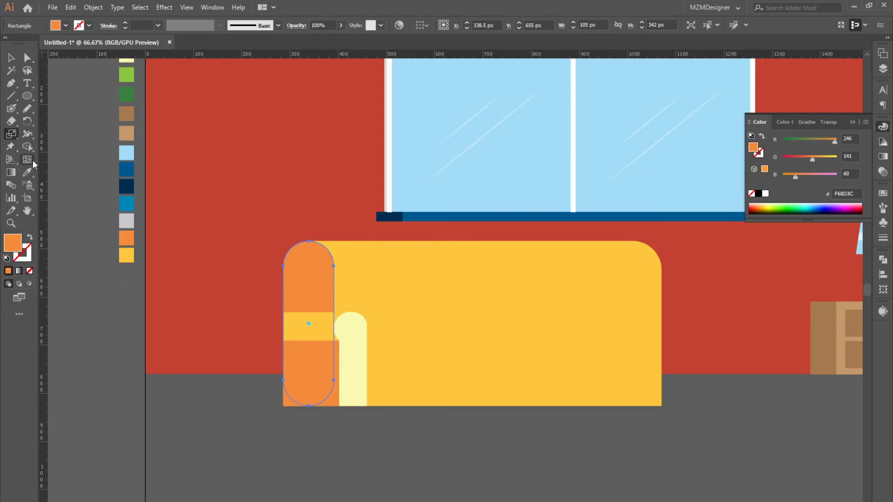
{"action": "left_click", "coordinate": [11, 58]}
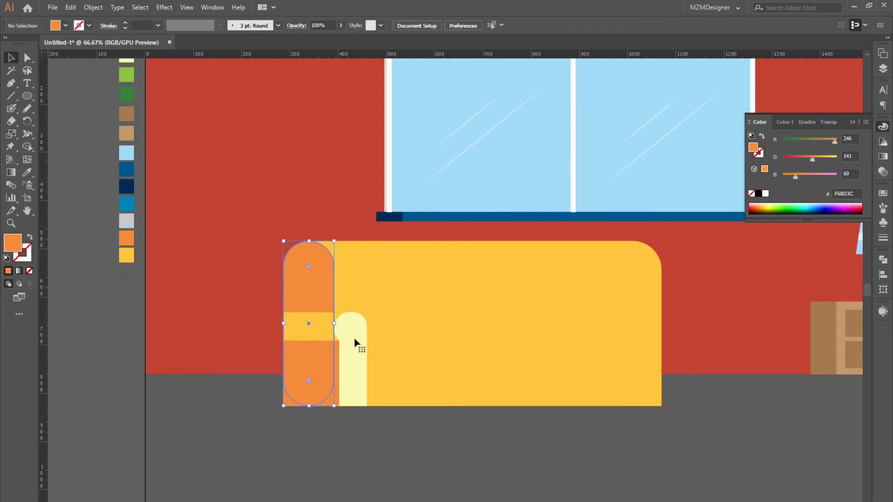
{"action": "left_click_drag", "start_coordinate": [358, 346], "coordinate": [364, 351]}
{"action": "left_click", "coordinate": [119, 354]}
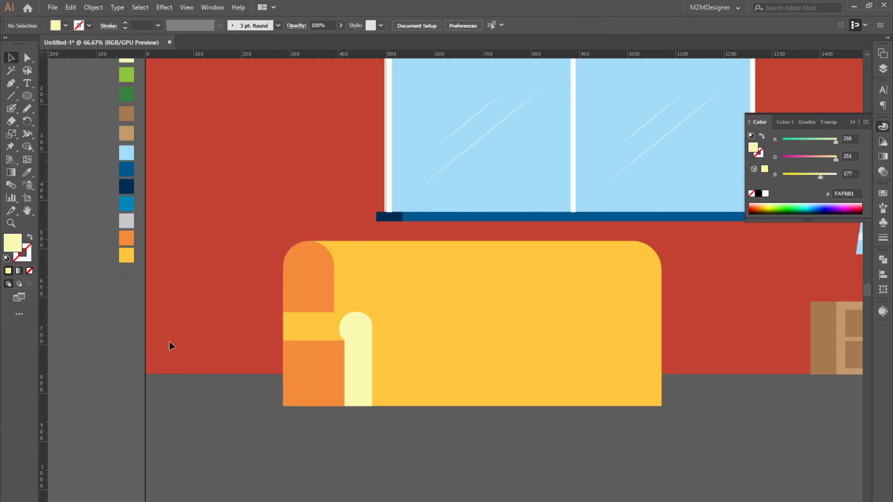
- Draw a 659×66 px pale strip from the left armrest to the sofa's right edge
{"action": "left_click_drag", "start_coordinate": [27, 97], "coordinate": [63, 91]}
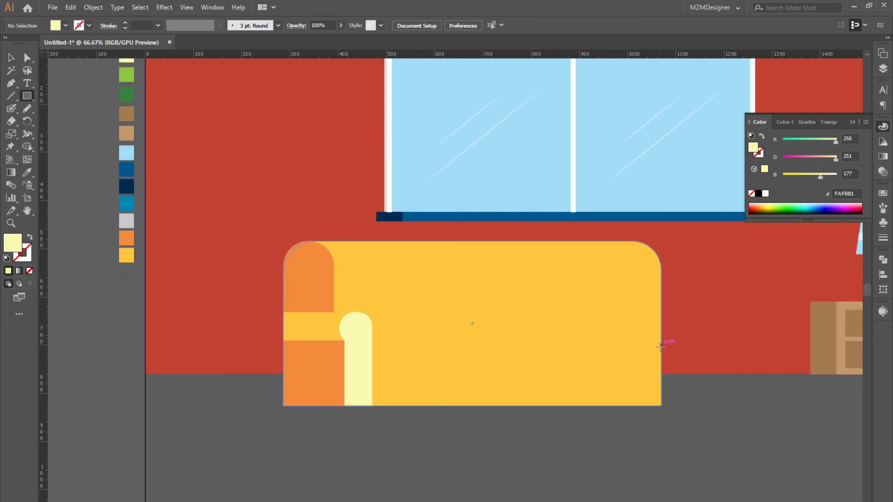
{"action": "mouse_move", "coordinate": [661, 348]}
{"action": "left_mouse_down"}
{"action": "mouse_move", "coordinate": [345, 380]}
{"action": "mouse_move", "coordinate": [379, 372]}
{"action": "left_mouse_up"}
{"action": "key", "text": "v"}
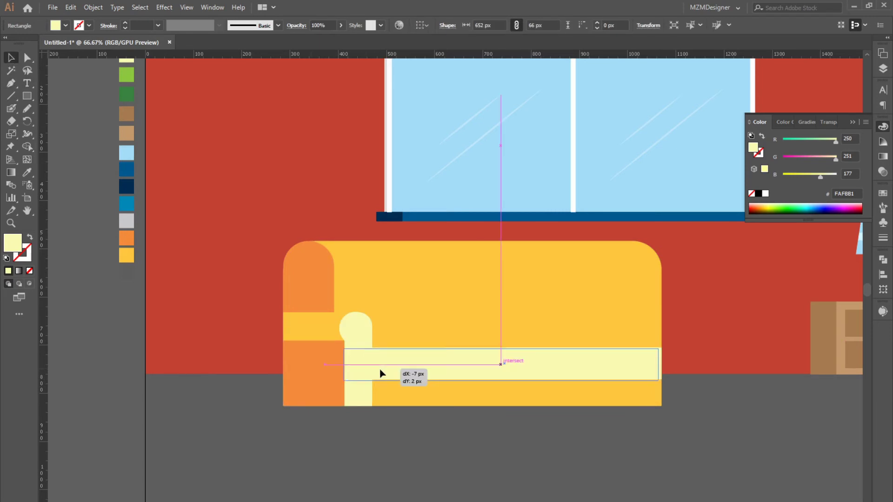
{"action": "left_click_drag", "start_coordinate": [660, 367], "coordinate": [663, 368]}
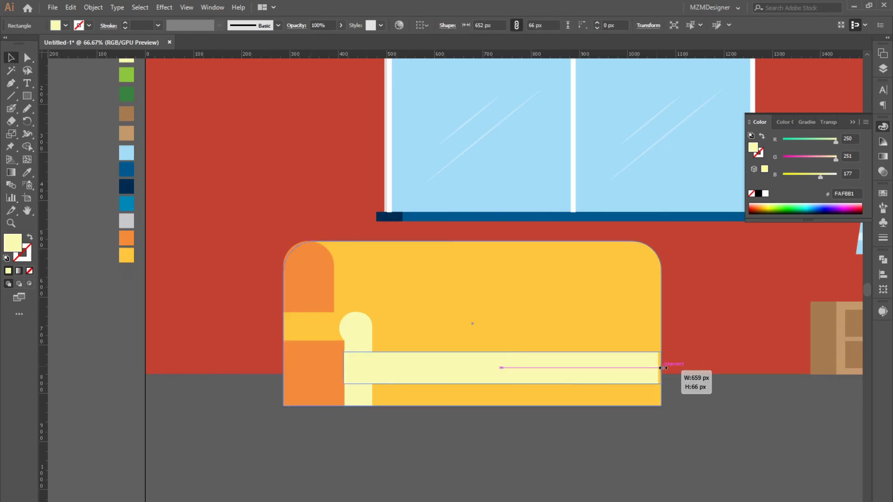
{"action": "left_click_drag", "start_coordinate": [344, 369], "coordinate": [349, 369]}
{"action": "left_click", "coordinate": [237, 314]}
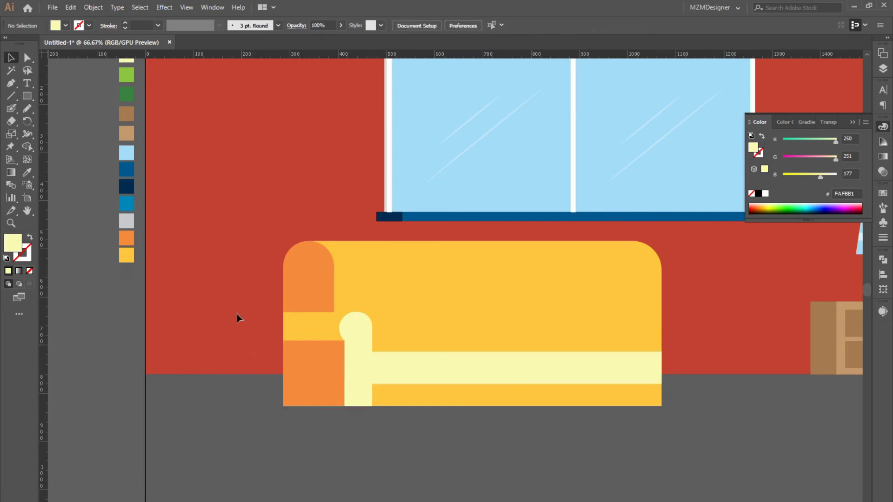
- Draw a 66 px circle at the seat strip's left end
{"action": "left_click_drag", "start_coordinate": [28, 96], "coordinate": [70, 118]}
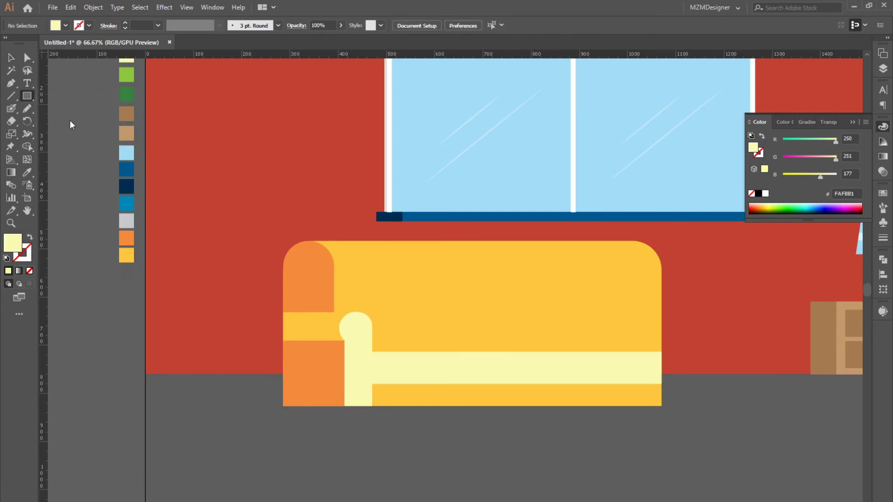
{"action": "left_click", "coordinate": [391, 355]}
{"action": "left_click", "coordinate": [472, 291]}
{"action": "left_click_drag", "start_coordinate": [392, 367], "coordinate": [375, 370]}
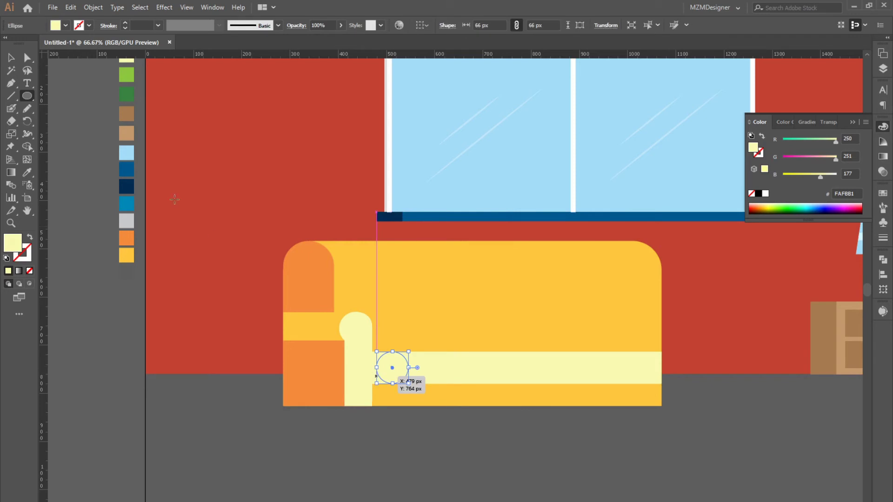
- Fill the circle with the sofa yellow and move it left toward the armrest
{"action": "left_click", "coordinate": [27, 172]}
{"action": "left_click", "coordinate": [126, 254]}
{"action": "key", "text": "v"}
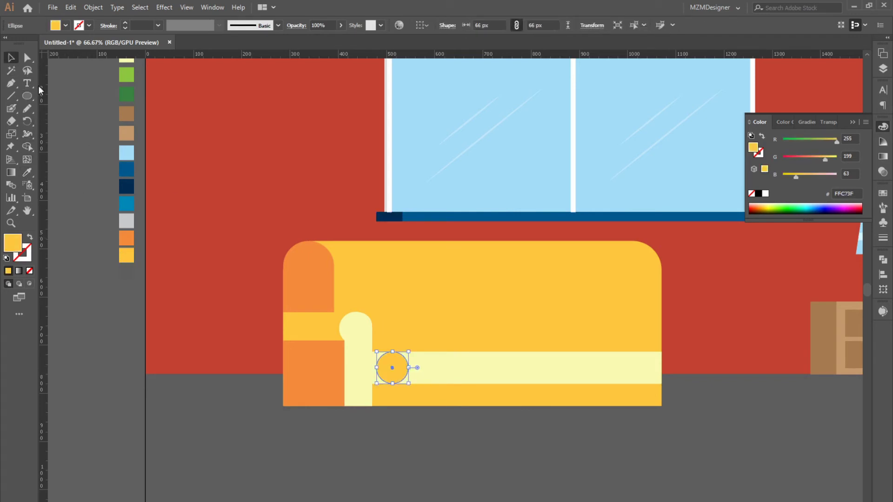
{"action": "left_click_drag", "start_coordinate": [392, 371], "coordinate": [371, 371]}
{"action": "key", "text": "ctrl+plus"}
{"action": "key", "text": "ctrl+plus"}
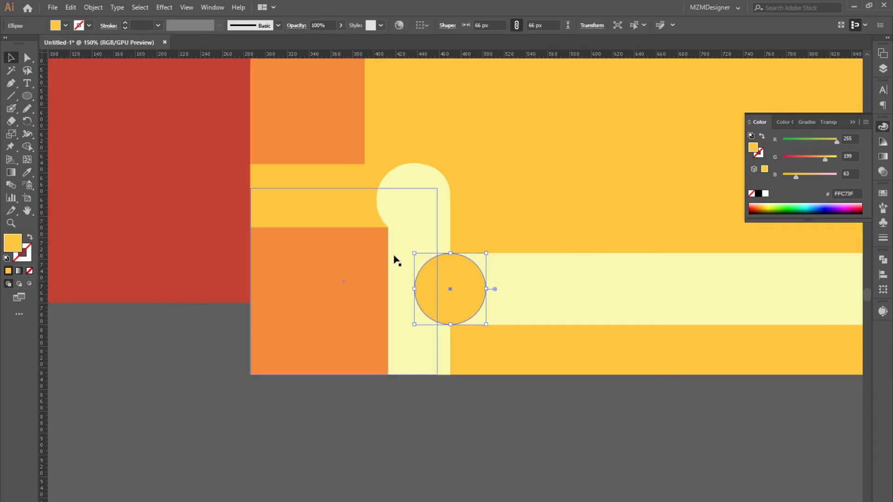
- Split the circle with a rectangle using Divide and delete its left half
{"action": "left_click_drag", "start_coordinate": [27, 96], "coordinate": [61, 93]}
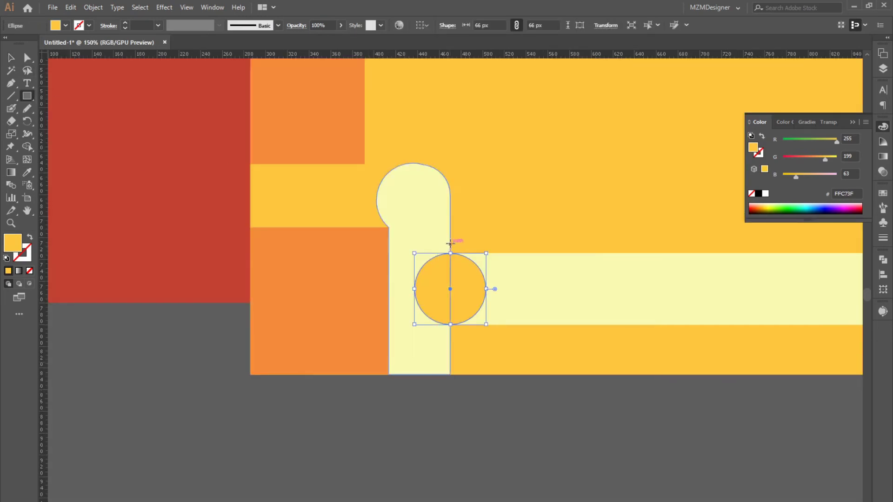
{"action": "left_click_drag", "start_coordinate": [450, 242], "coordinate": [408, 332]}
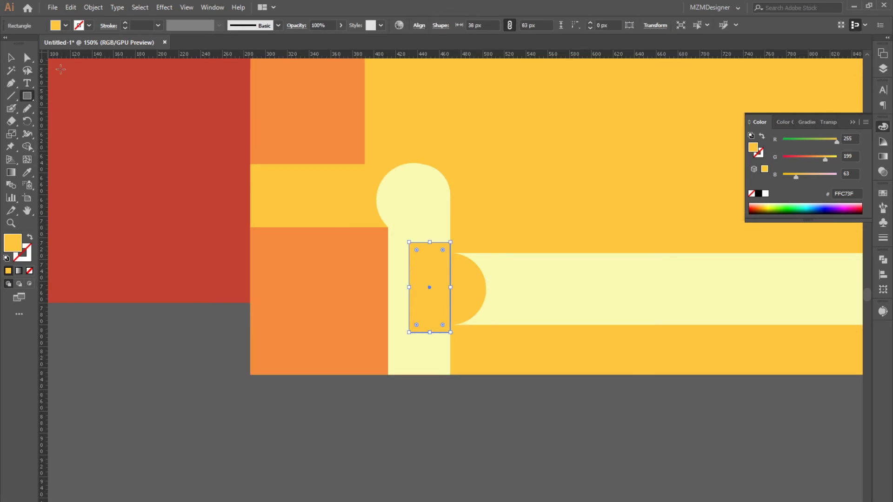
{"action": "key", "text": "v"}
{"action": "left_click", "coordinate": [472, 279]}
{"action": "left_click", "coordinate": [434, 253], "text": "shift"}
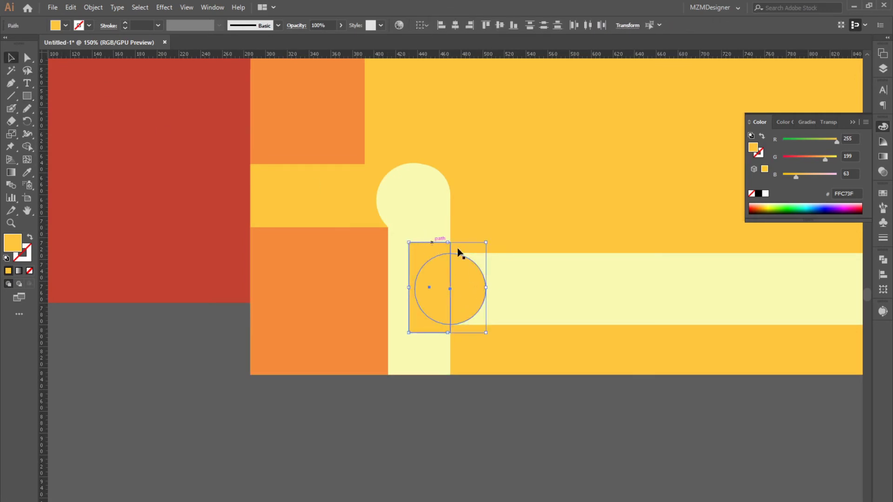
{"action": "left_click", "coordinate": [882, 260]}
{"action": "left_click", "coordinate": [759, 311]}
{"action": "right_click", "coordinate": [430, 283]}
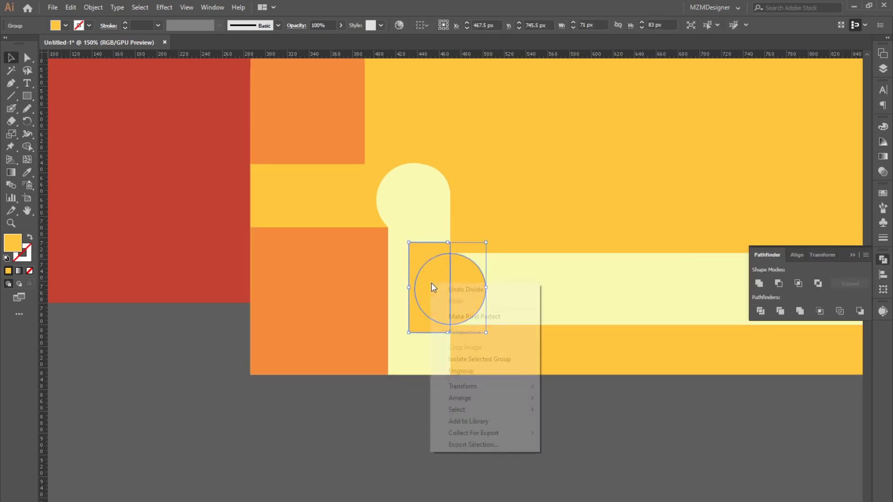
{"action": "left_click", "coordinate": [484, 372]}
{"action": "left_click", "coordinate": [428, 255]}
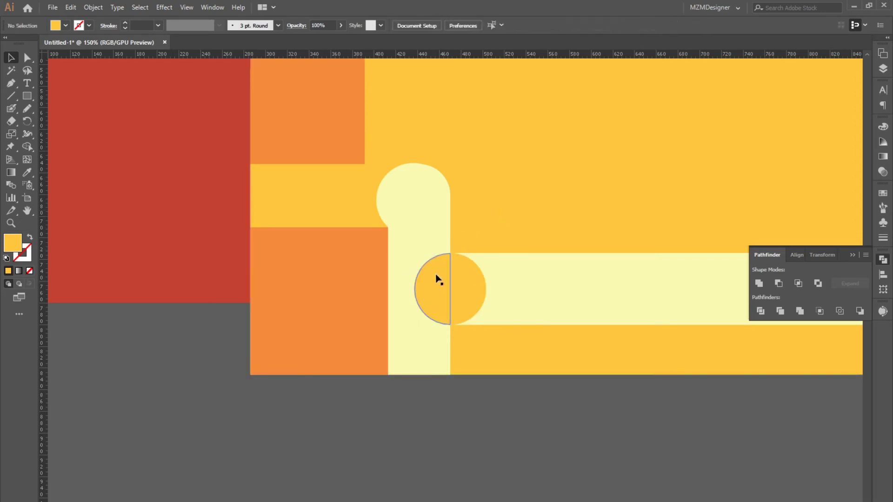
{"action": "key", "text": "Delete"}
- Stretch the cream seat strip's bottom edge down and settle it slightly lower on the sofa
{"action": "key", "text": "ctrl+1"}
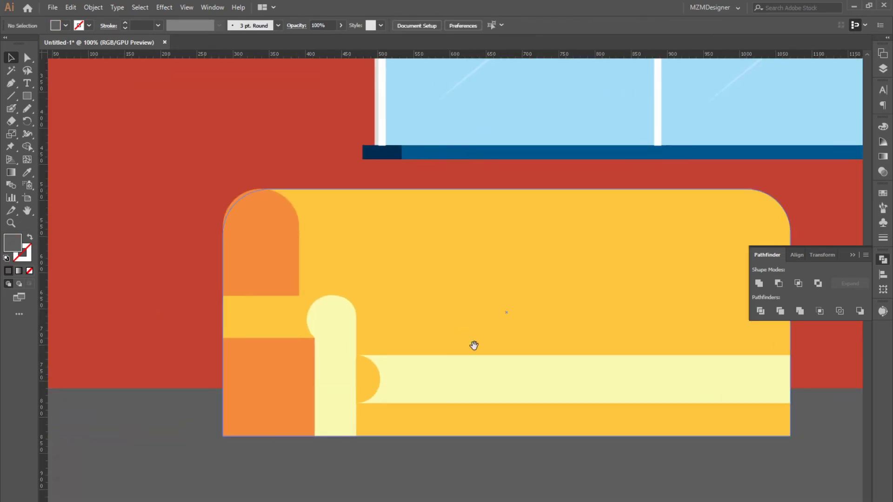
{"action": "left_click_drag", "start_coordinate": [474, 345], "coordinate": [433, 342]}
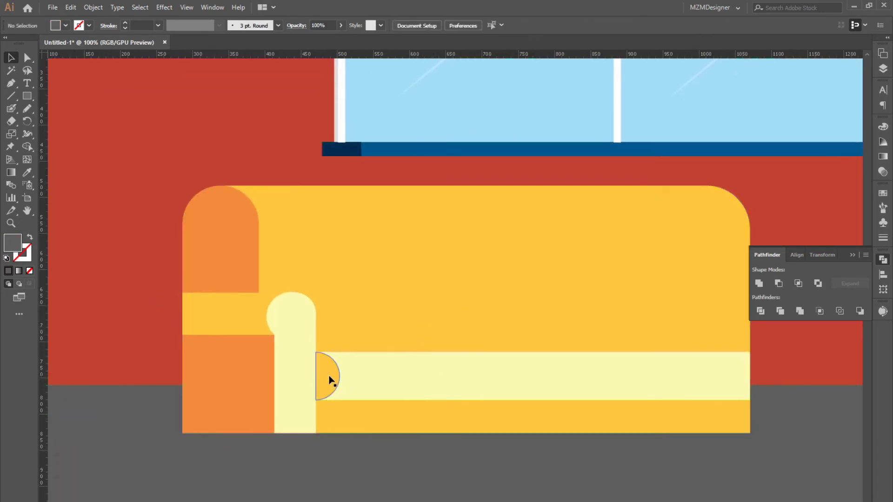
{"action": "left_click", "coordinate": [371, 397]}
{"action": "mouse_move", "coordinate": [367, 397]}
{"action": "left_mouse_down"}
{"action": "mouse_move", "coordinate": [364, 406]}
{"action": "mouse_move", "coordinate": [373, 404]}
{"action": "left_mouse_up"}
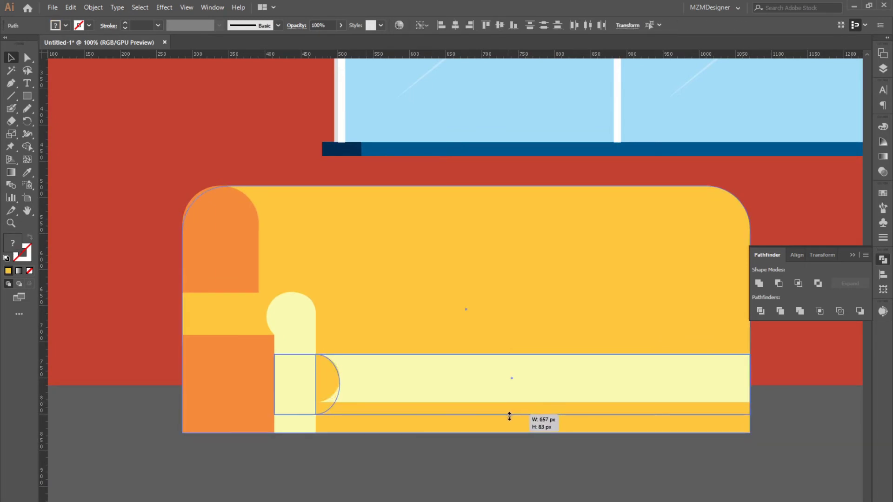
{"action": "left_click_drag", "start_coordinate": [512, 405], "coordinate": [512, 414]}
{"action": "left_click_drag", "start_coordinate": [498, 401], "coordinate": [493, 398]}
{"action": "left_click", "coordinate": [151, 358]}
{"action": "key", "text": "ctrl+minus"}
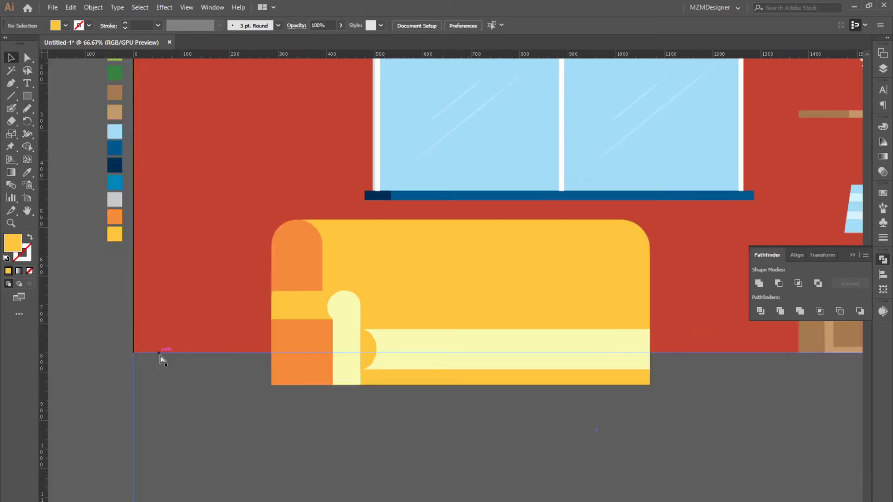
{"action": "key", "text": "ctrl+minus"}
- Duplicate the cream armrest and reflect the copy vertically
{"action": "left_click_drag", "start_coordinate": [353, 340], "coordinate": [528, 318]}
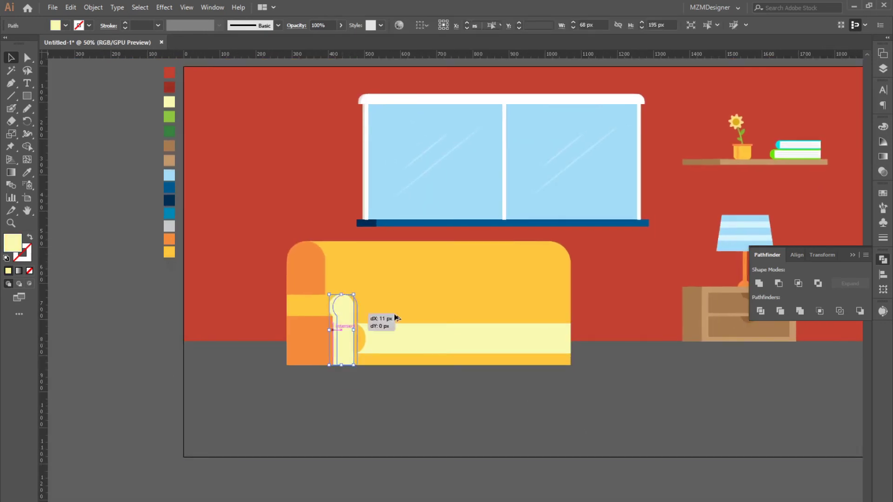
{"action": "right_click", "coordinate": [529, 318]}
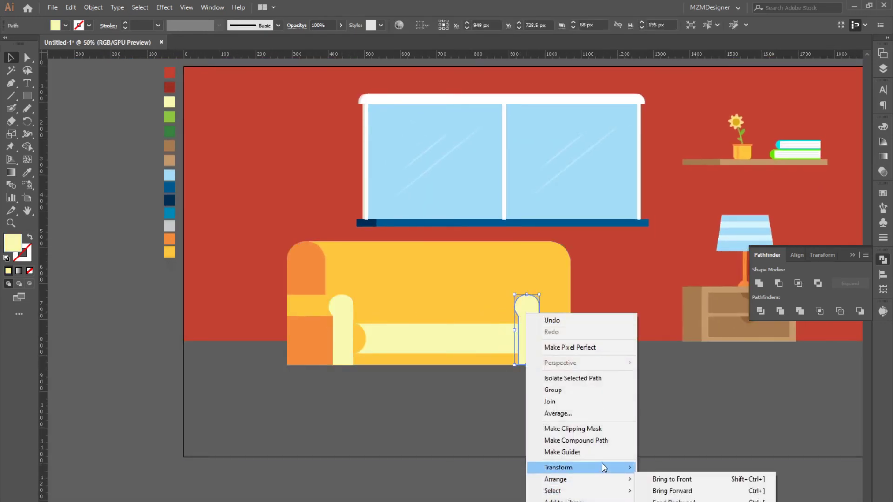
{"action": "left_click", "coordinate": [673, 417]}
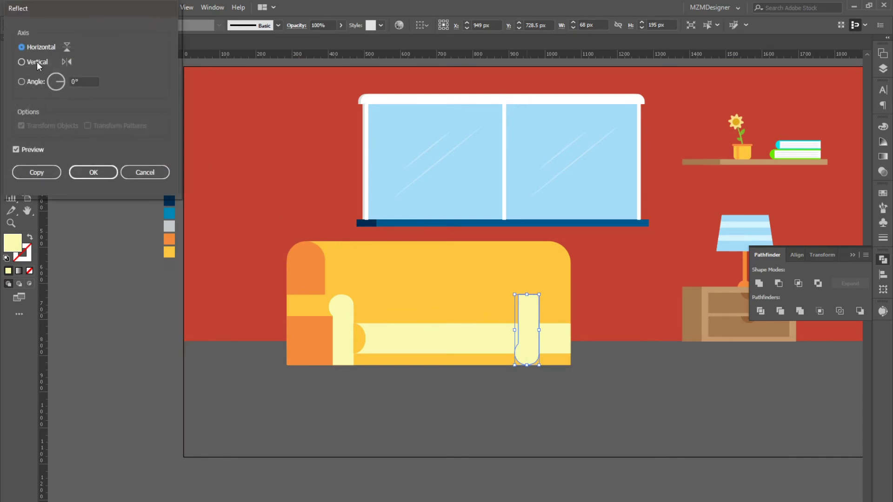
{"action": "left_click", "coordinate": [102, 176]}
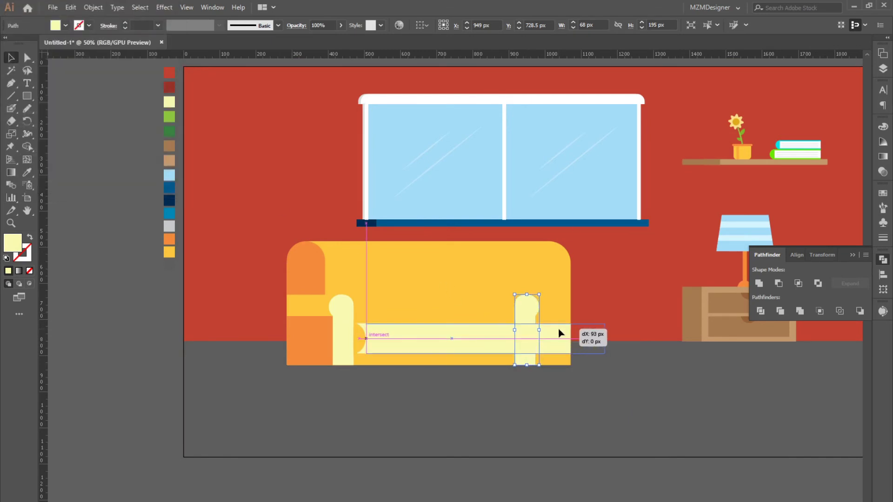
- Place the mirrored armrest flush against the sofa's right edge
{"action": "left_click_drag", "start_coordinate": [528, 312], "coordinate": [576, 311]}
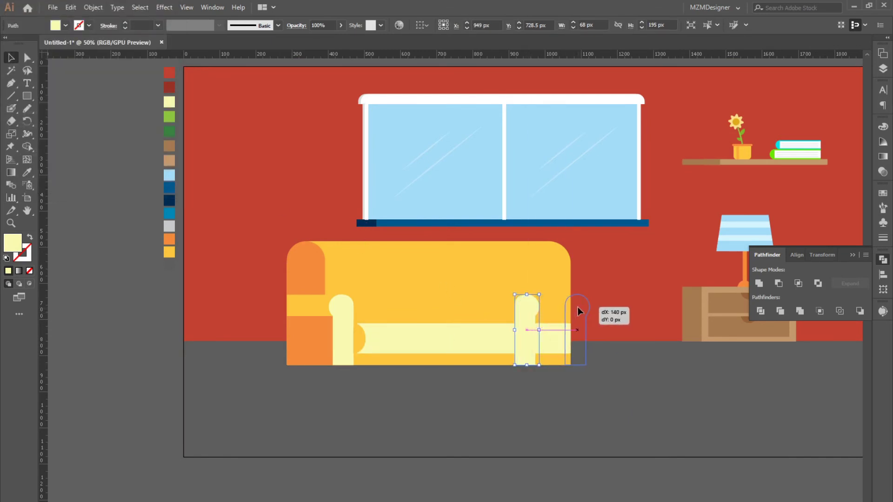
{"action": "left_click", "coordinate": [598, 300]}
{"action": "scroll", "coordinate": [512, 312], "scroll_direction": "up", "scroll_amount": 1}
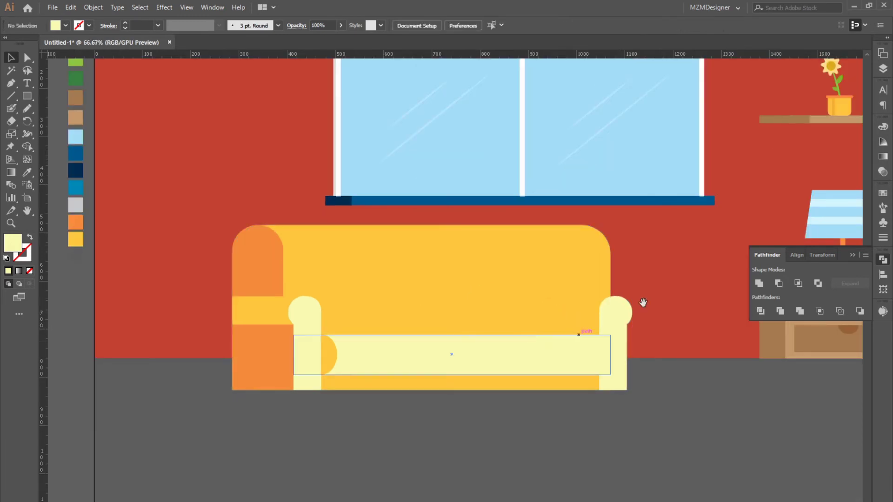
{"action": "scroll", "coordinate": [558, 302], "scroll_direction": "right", "scroll_amount": 1}
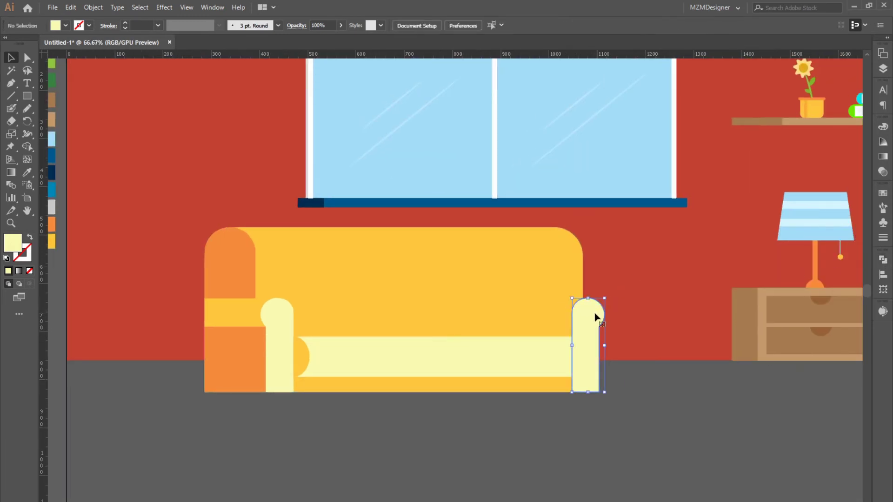
{"action": "left_click_drag", "start_coordinate": [595, 317], "coordinate": [601, 318]}
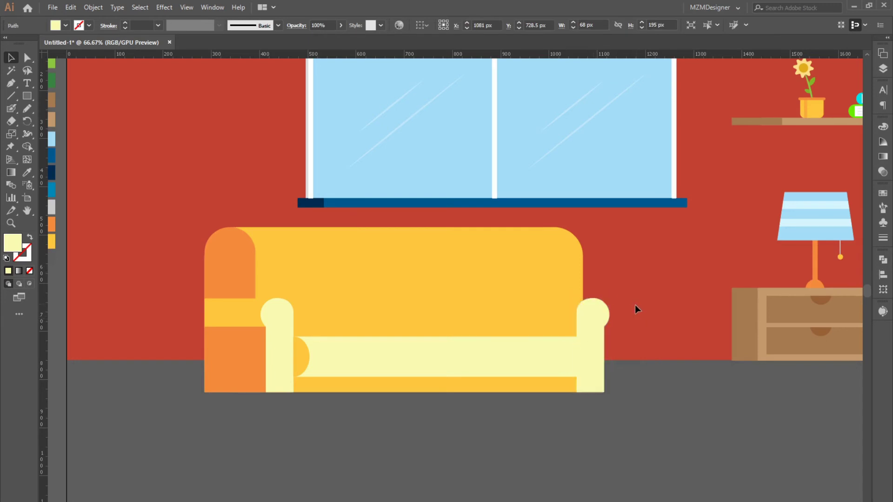
{"action": "left_click", "coordinate": [617, 283]}
{"action": "left_click", "coordinate": [600, 318]}
- Recolour the right armrest to the darker mustard yellow E5AE35
{"action": "key", "text": "i"}
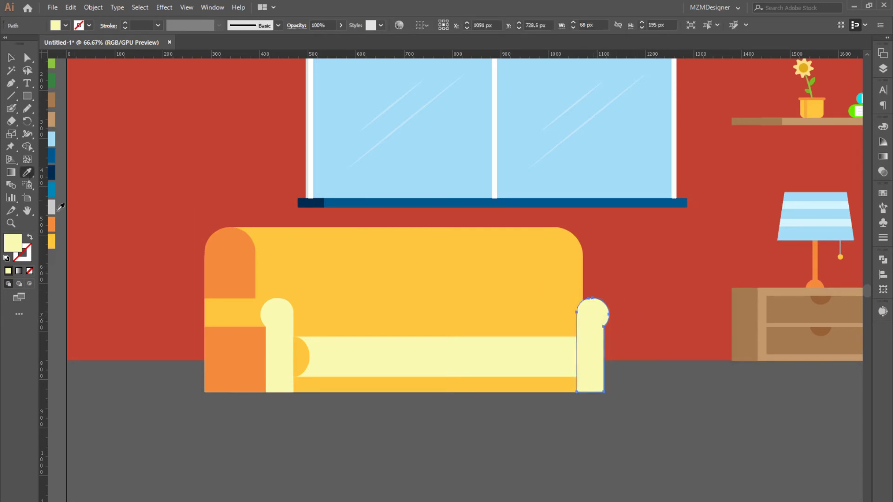
{"action": "left_click", "coordinate": [52, 238]}
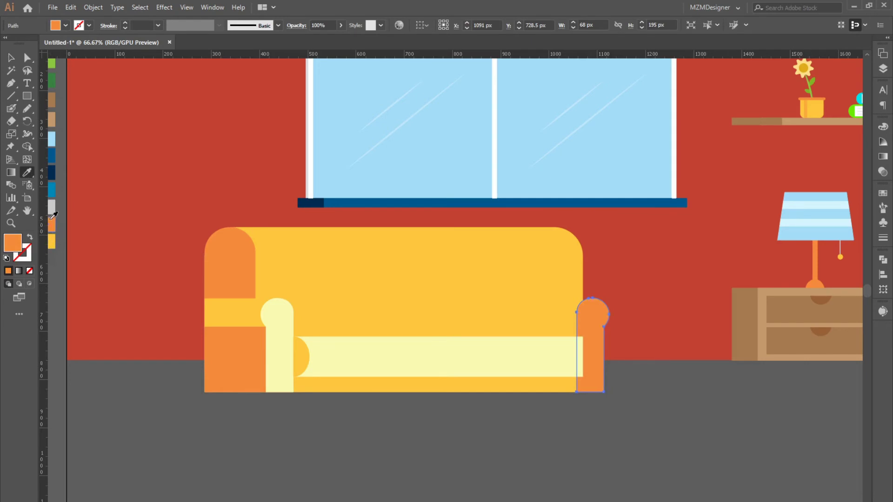
{"action": "left_click", "coordinate": [51, 238]}
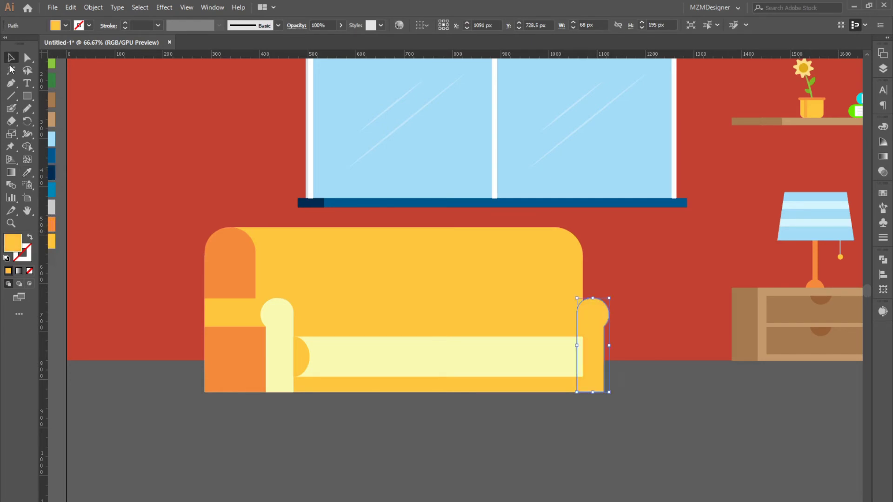
{"action": "double_click", "coordinate": [14, 246]}
{"action": "left_click_drag", "start_coordinate": [359, 157], "coordinate": [372, 168]}
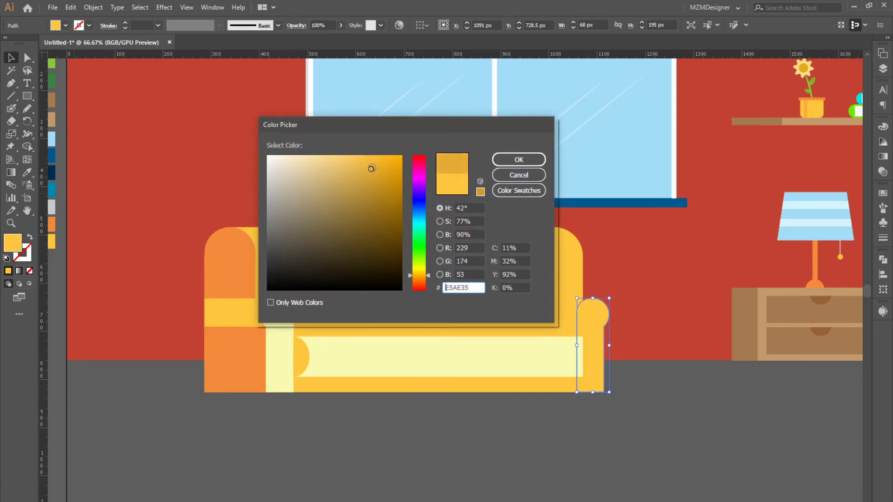
{"action": "left_click", "coordinate": [516, 160]}
{"action": "left_click", "coordinate": [623, 211]}
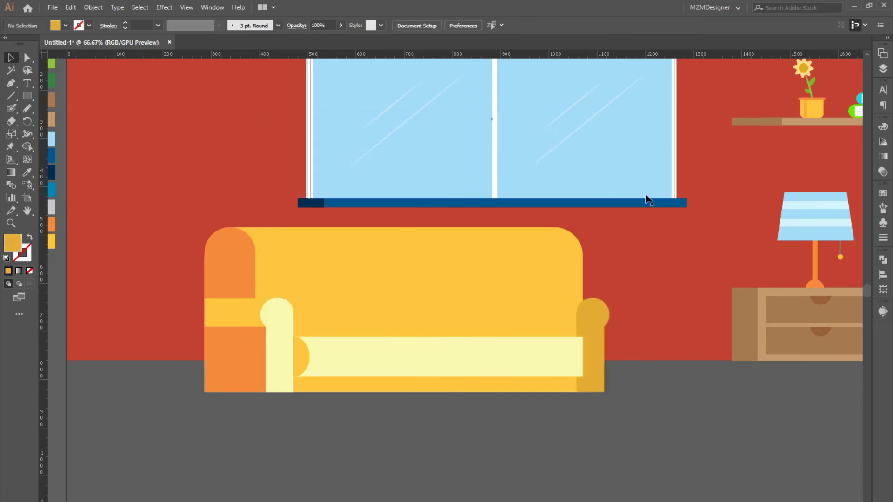
- Widen the right armrest to 78 px and bring it in front of the seat cushion
{"action": "right_click", "coordinate": [549, 294]}
{"action": "left_click", "coordinate": [575, 343]}
{"action": "left_click_drag", "start_coordinate": [576, 343], "coordinate": [602, 332]}
{"action": "left_click", "coordinate": [626, 319]}
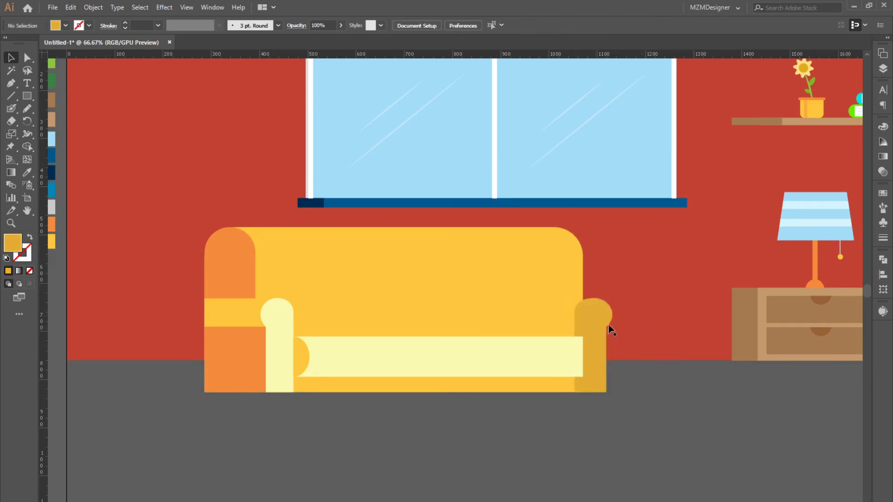
{"action": "left_click", "coordinate": [565, 355]}
{"action": "right_click", "coordinate": [543, 360]}
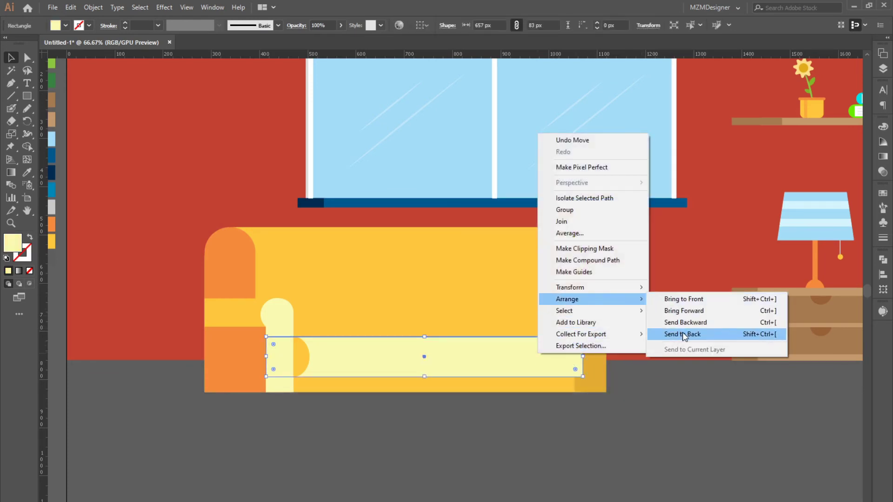
{"action": "left_click", "coordinate": [683, 337]}
{"action": "left_click", "coordinate": [538, 318]}
{"action": "key", "text": "ctrl+z"}
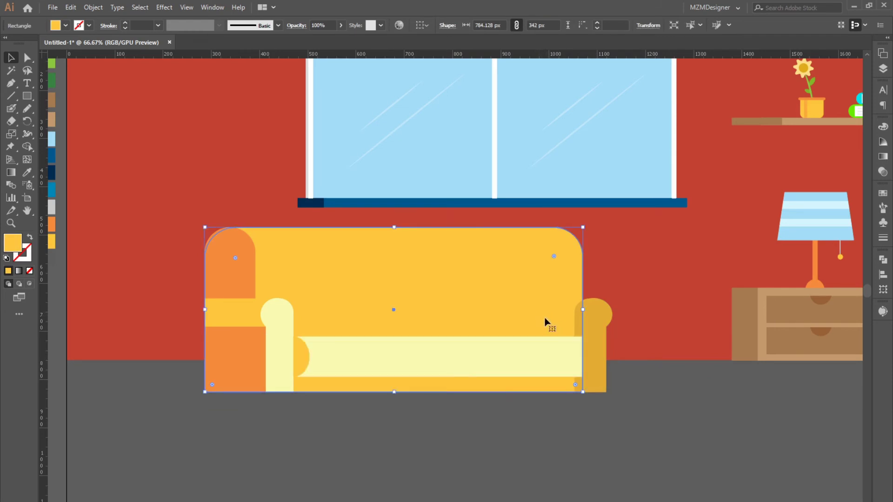
{"action": "right_click", "coordinate": [595, 344]}
{"action": "left_click", "coordinate": [707, 289]}
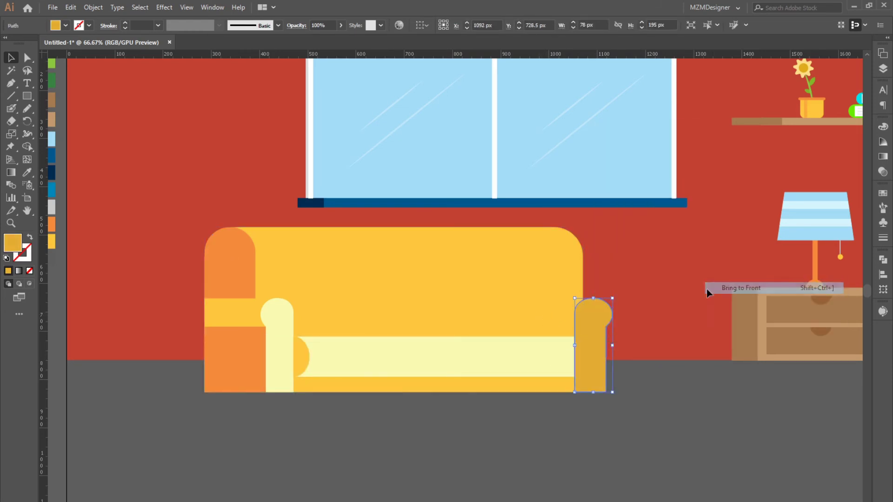
{"action": "left_click", "coordinate": [640, 265]}
- Draw a pillow rectangle on the sofa back and fill it with the sampled blue
{"action": "left_click", "coordinate": [27, 96]}
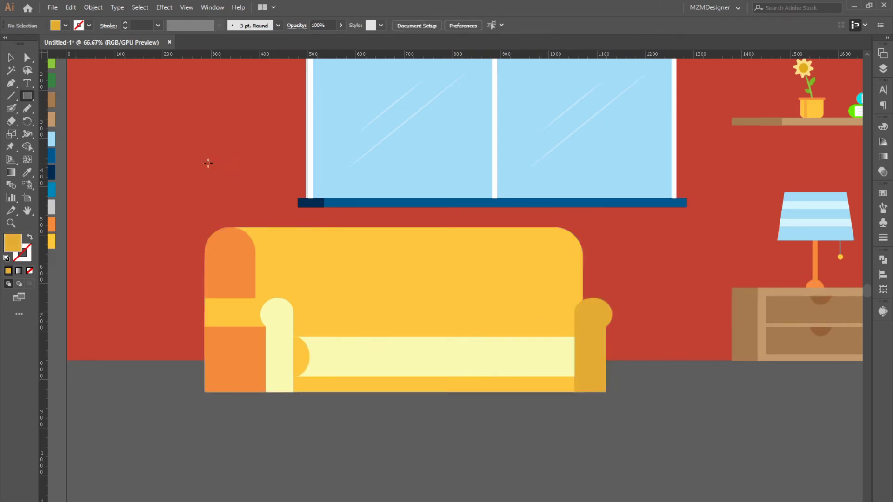
{"action": "left_click_drag", "start_coordinate": [214, 146], "coordinate": [445, 320]}
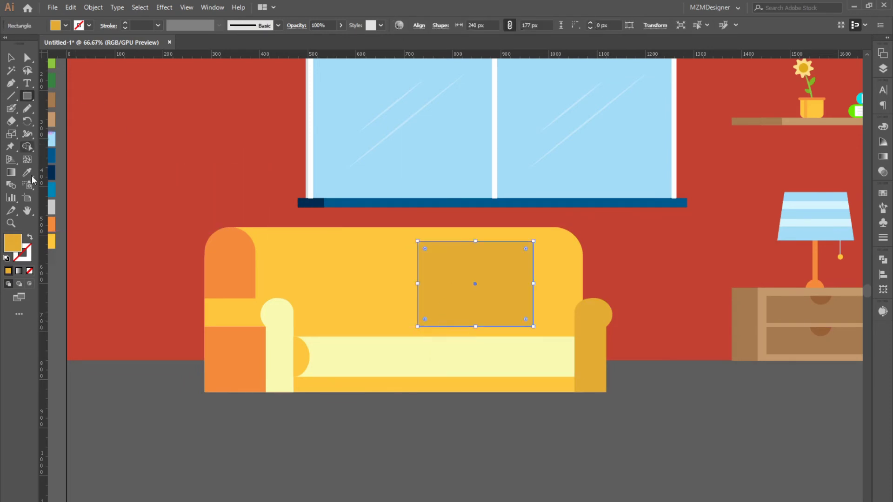
{"action": "left_click", "coordinate": [27, 172]}
{"action": "left_click", "coordinate": [54, 185]}
{"action": "key", "text": "v"}
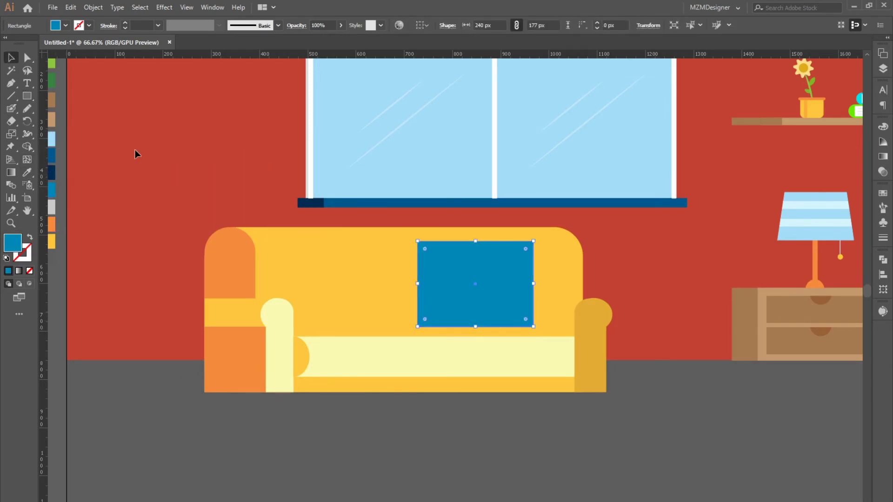
{"action": "left_click_drag", "start_coordinate": [505, 279], "coordinate": [509, 282]}
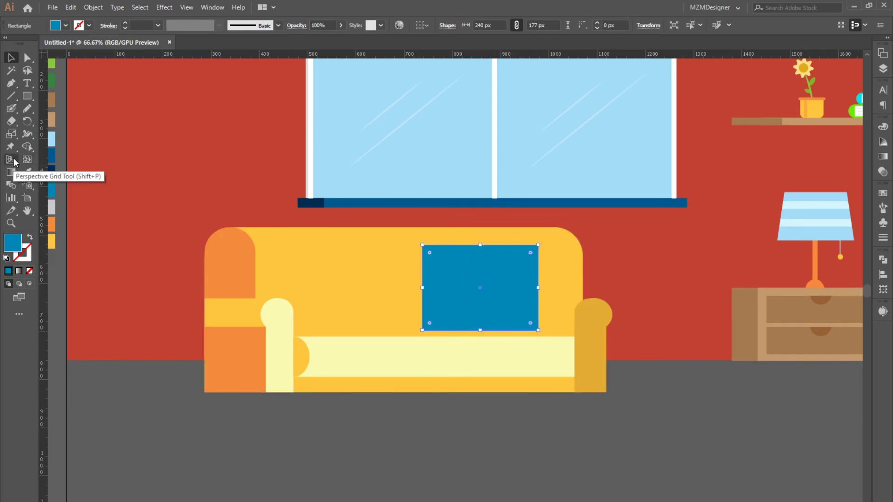
- Slant the pillow's top edge, round its corners, and resize it to 222 × 148 px
{"action": "left_click", "coordinate": [27, 58]}
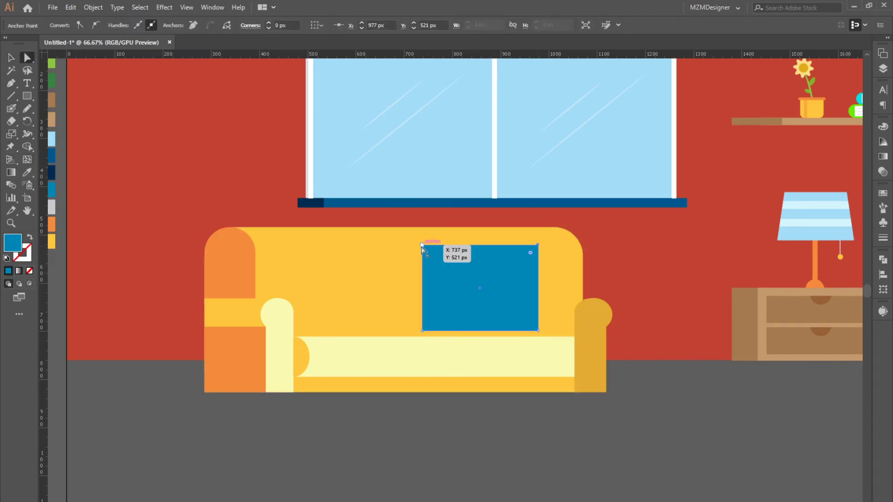
{"action": "left_click_drag", "start_coordinate": [453, 247], "coordinate": [469, 247]}
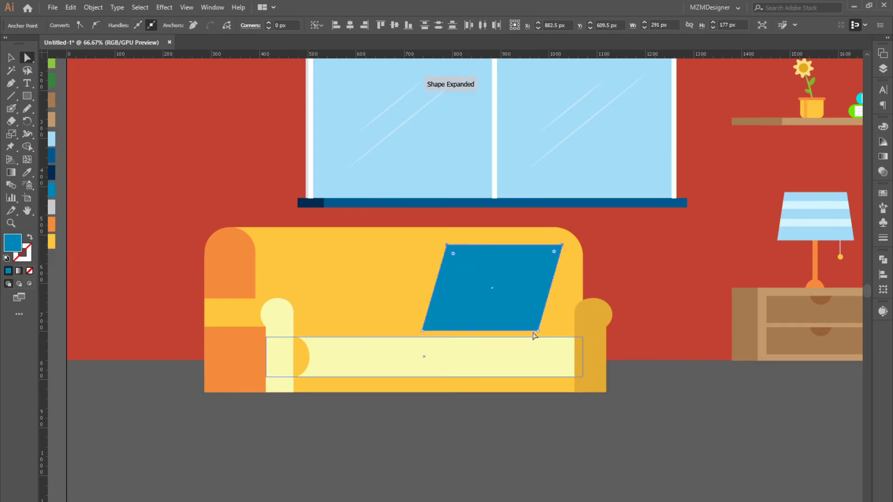
{"action": "left_click", "coordinate": [440, 324]}
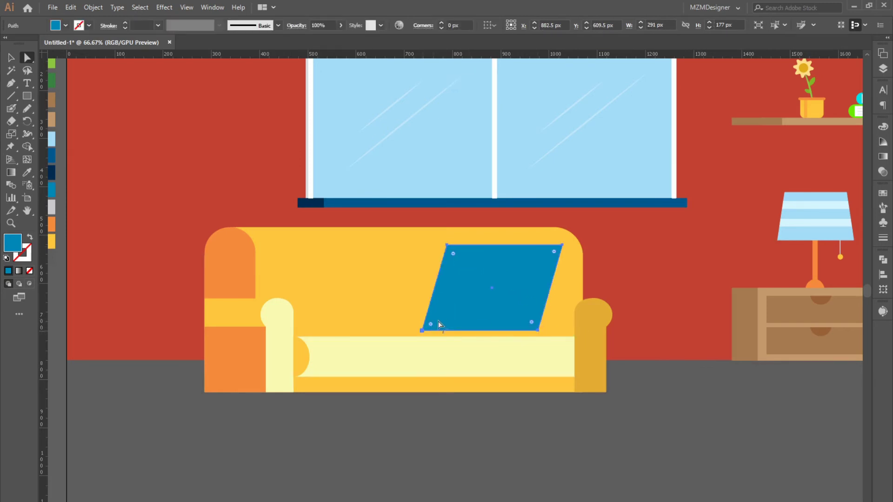
{"action": "left_click_drag", "start_coordinate": [451, 312], "coordinate": [456, 308]}
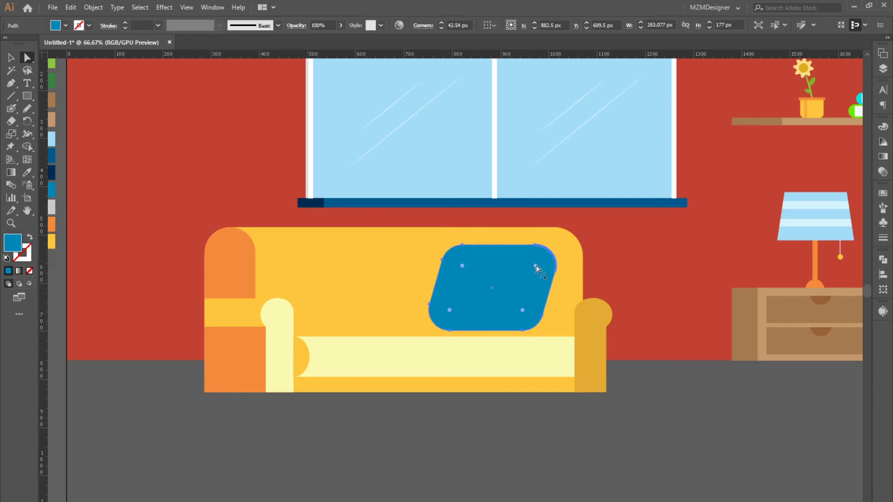
{"action": "left_click_drag", "start_coordinate": [536, 266], "coordinate": [551, 257]}
{"action": "left_click_drag", "start_coordinate": [460, 265], "coordinate": [489, 297]}
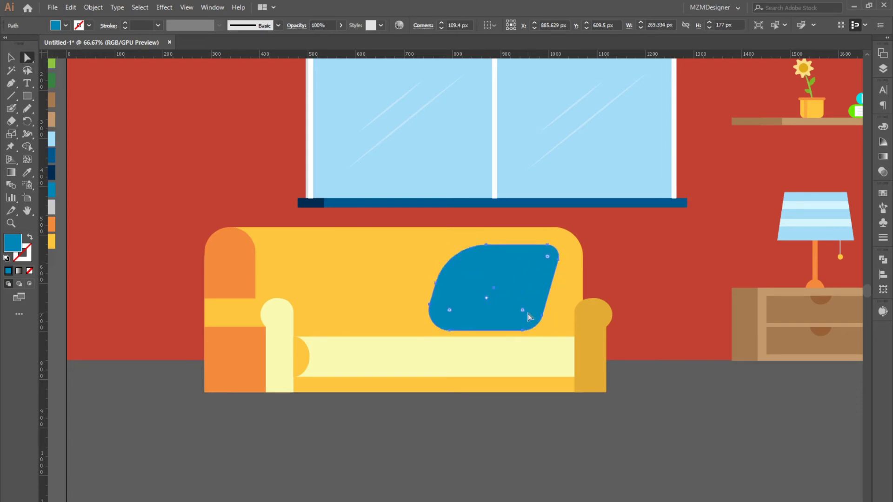
{"action": "left_click_drag", "start_coordinate": [523, 310], "coordinate": [508, 297]}
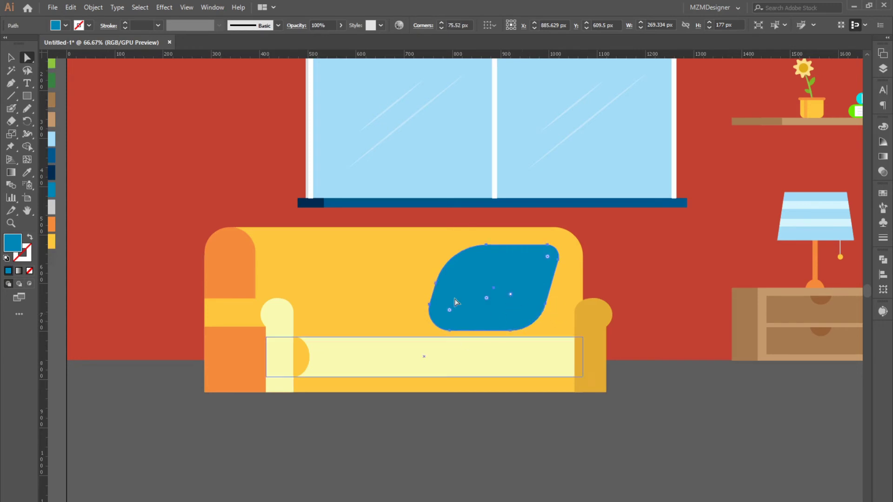
{"action": "left_click", "coordinate": [11, 58]}
{"action": "mouse_move", "coordinate": [522, 298]}
{"action": "left_mouse_down"}
{"action": "mouse_move", "coordinate": [562, 299]}
{"action": "mouse_move", "coordinate": [549, 313]}
{"action": "mouse_move", "coordinate": [340, 313]}
{"action": "left_mouse_up"}
- Reflect a copy of the blue cushion vertically and move it to the sofa's left side
{"action": "left_click", "coordinate": [651, 274]}
{"action": "left_click", "coordinate": [561, 312]}
{"action": "left_click", "coordinate": [648, 296]}
{"action": "right_click", "coordinate": [387, 291]}
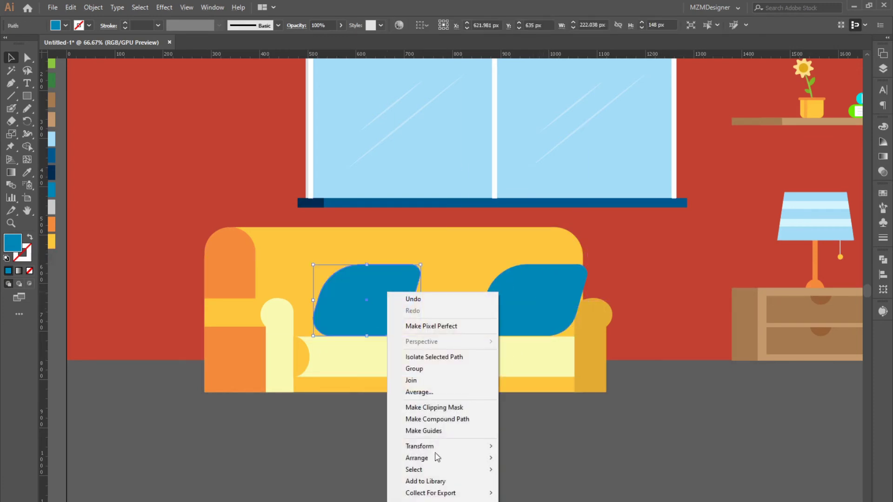
{"action": "left_click", "coordinate": [538, 485]}
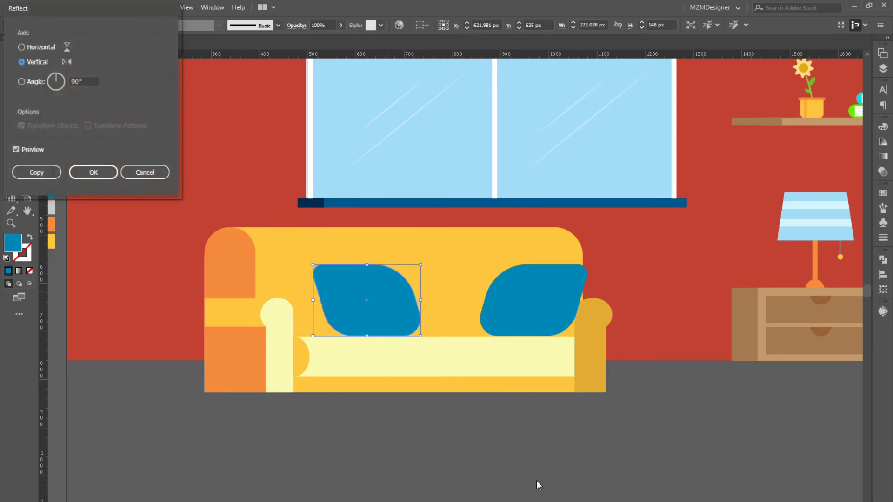
{"action": "left_click", "coordinate": [93, 173]}
{"action": "mouse_move", "coordinate": [338, 303]}
{"action": "left_mouse_down"}
{"action": "mouse_move", "coordinate": [274, 303]}
{"action": "mouse_move", "coordinate": [281, 303]}
{"action": "left_mouse_up"}
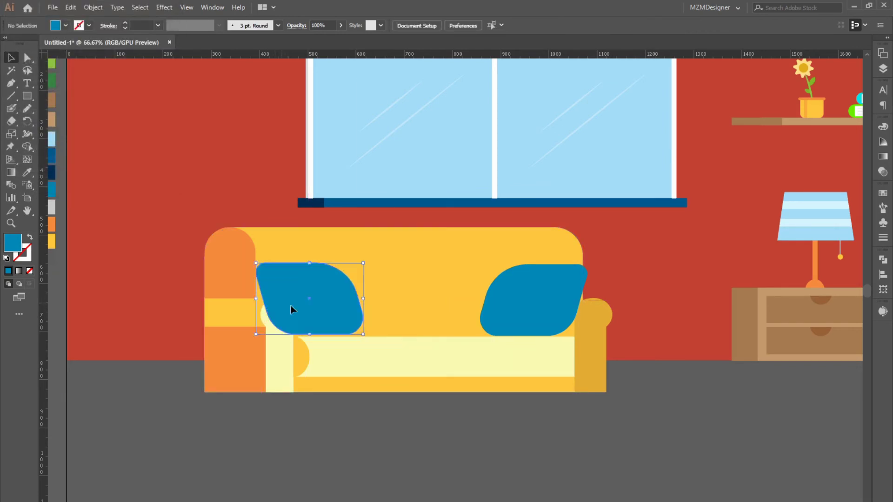
{"action": "left_click", "coordinate": [283, 359]}
- Bring the light-yellow left armrest piece and armrest band in front of the cushion
{"action": "left_click", "coordinate": [265, 324]}
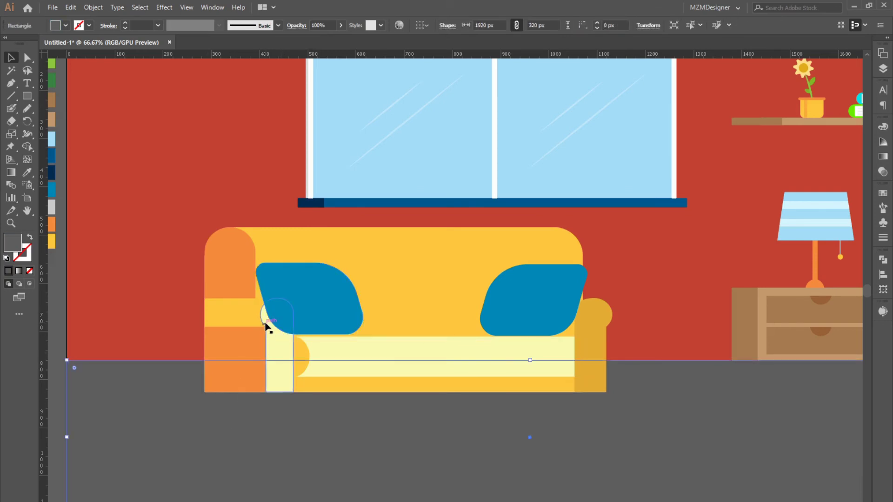
{"action": "right_click", "coordinate": [268, 331]}
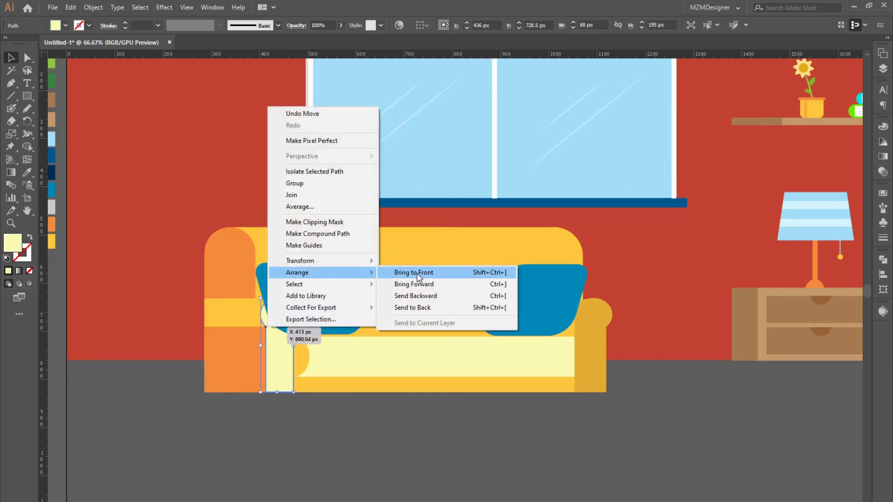
{"action": "left_click", "coordinate": [417, 272]}
{"action": "left_click", "coordinate": [238, 312]}
{"action": "right_click", "coordinate": [230, 310]}
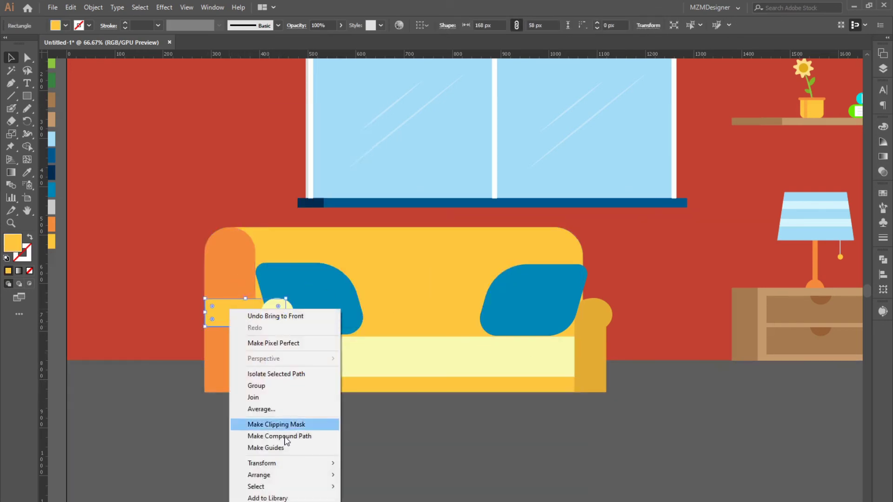
{"action": "left_click", "coordinate": [372, 475]}
{"action": "right_click", "coordinate": [278, 346]}
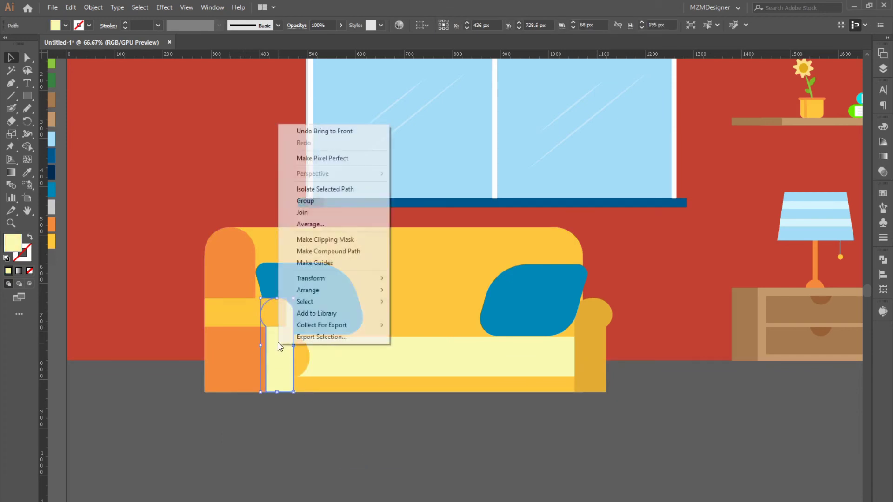
{"action": "left_click", "coordinate": [426, 313]}
- Shrink the left cushion to about 169 × 132 px, tilt it, and bring the seat in front
{"action": "left_click", "coordinate": [316, 306]}
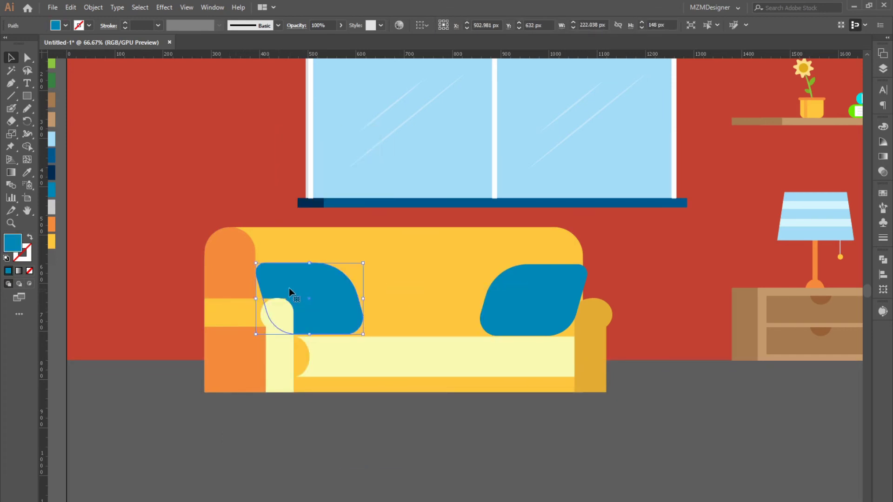
{"action": "left_click_drag", "start_coordinate": [362, 263], "coordinate": [307, 290]}
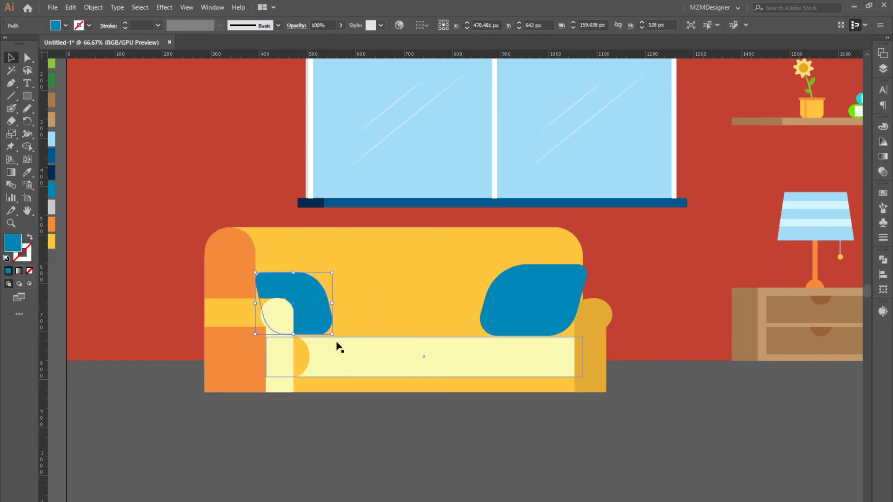
{"action": "left_click_drag", "start_coordinate": [335, 339], "coordinate": [346, 315]}
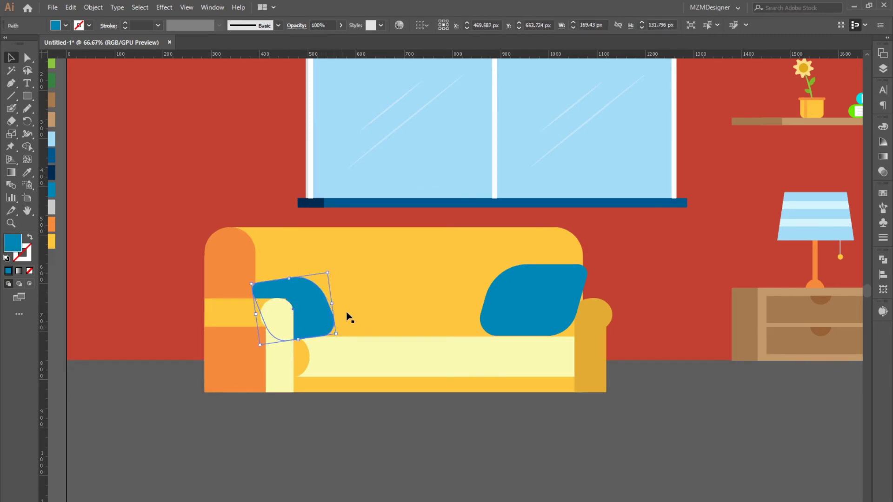
{"action": "left_click", "coordinate": [349, 359]}
{"action": "left_click", "coordinate": [305, 363], "text": "shift"}
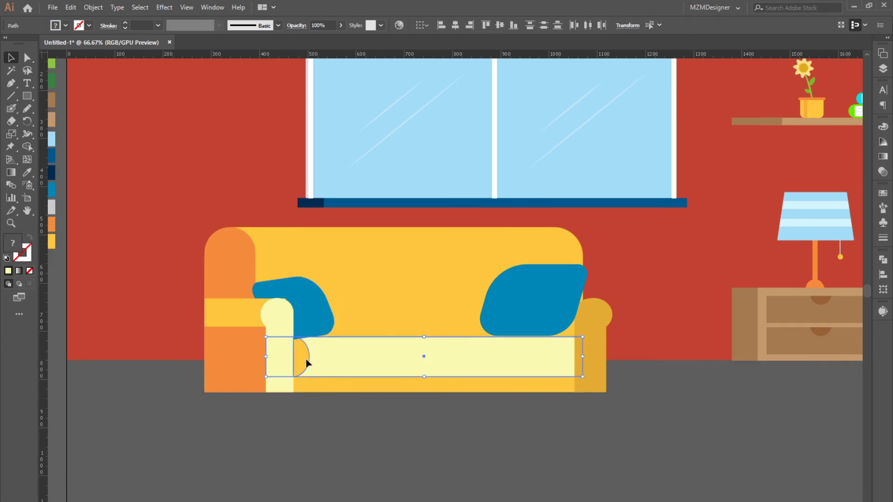
{"action": "right_click", "coordinate": [330, 356]}
{"action": "left_click", "coordinate": [476, 299]}
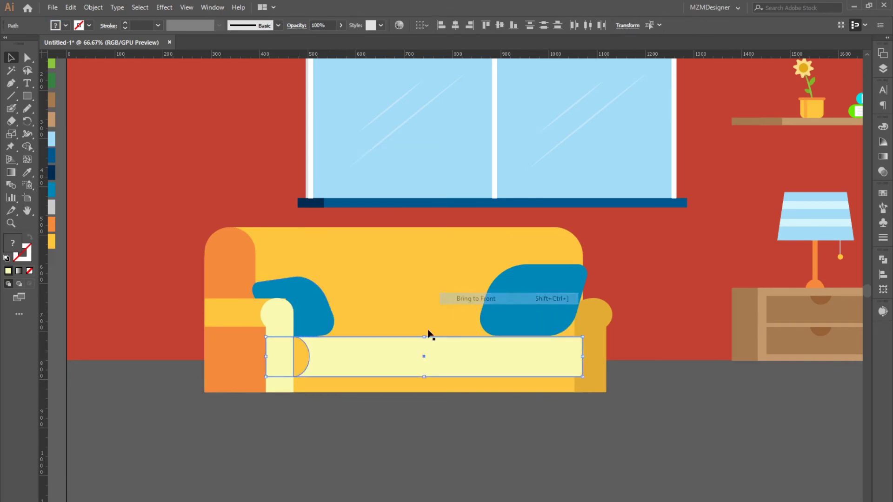
{"action": "left_click", "coordinate": [324, 333]}
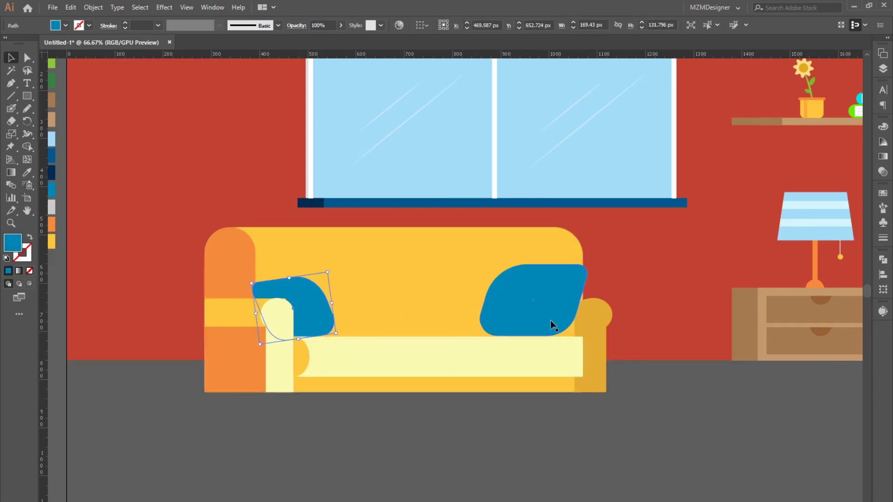
{"action": "left_click", "coordinate": [610, 284]}
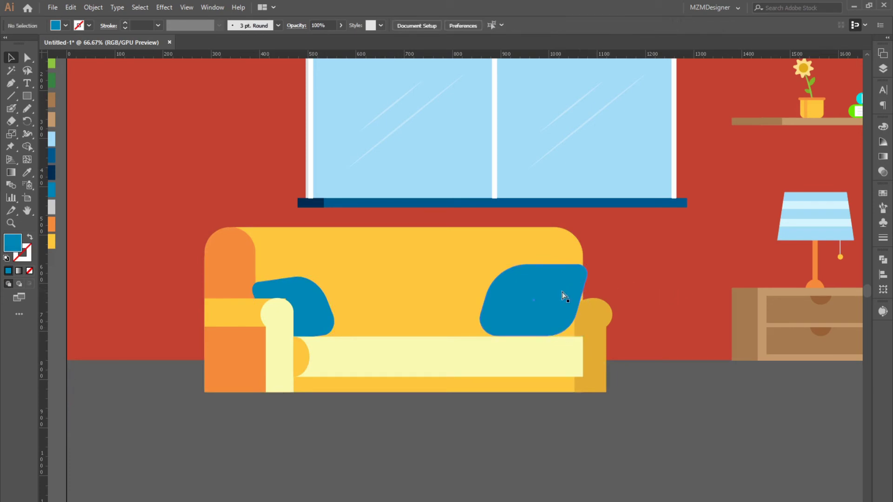
{"action": "key", "text": "ctrl+minus"}
{"action": "key", "text": "ctrl+minus"}
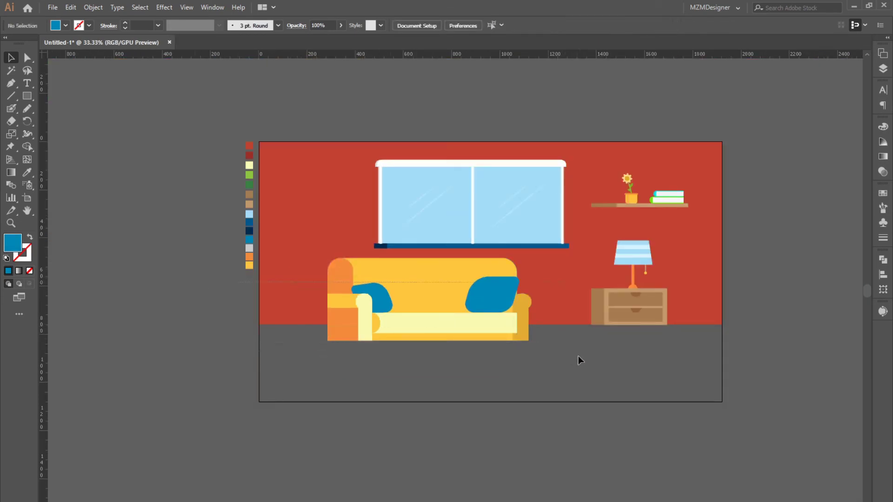
- Scale the sofa slightly and nudge it left and down
{"action": "left_click", "coordinate": [578, 356]}
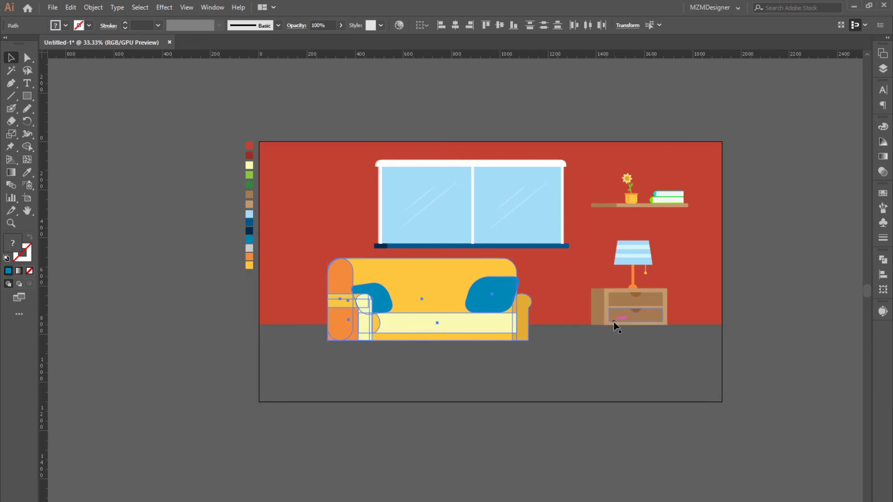
{"action": "left_click_drag", "start_coordinate": [498, 278], "coordinate": [511, 279]}
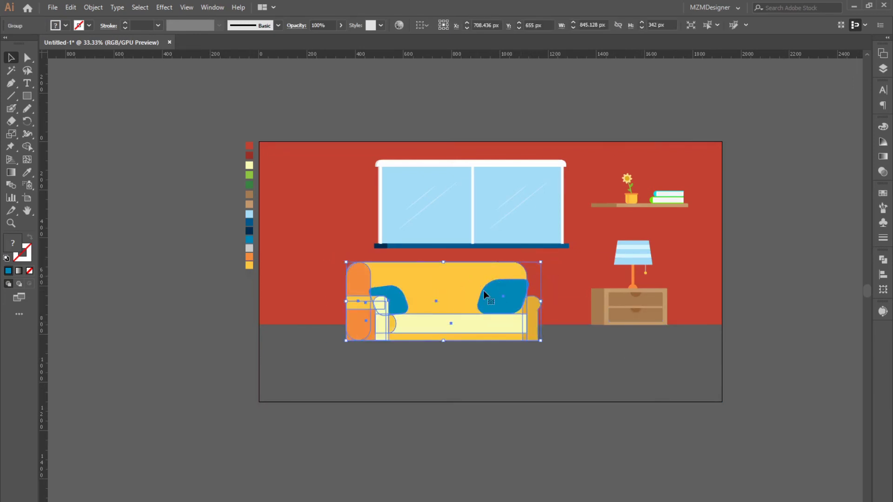
{"action": "mouse_move", "coordinate": [540, 341]}
{"action": "left_mouse_down"}
{"action": "mouse_move", "coordinate": [553, 345]}
{"action": "mouse_move", "coordinate": [542, 320]}
{"action": "left_mouse_up"}
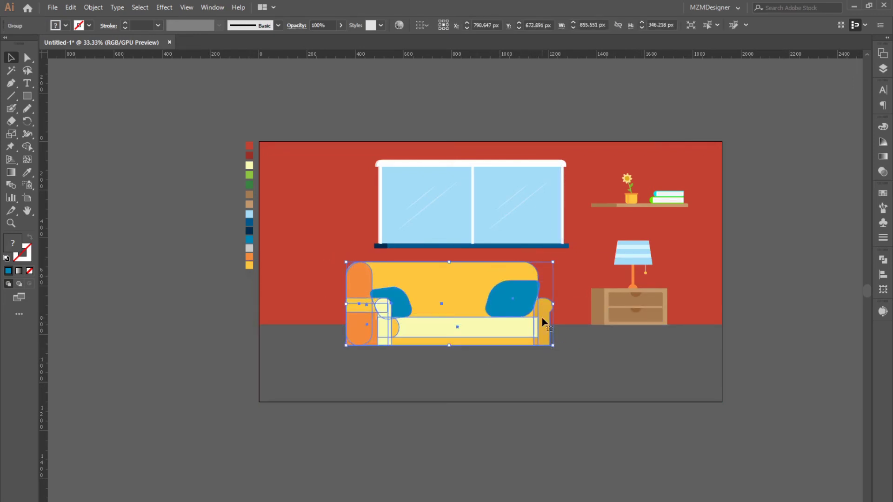
{"action": "key", "text": "shift+Left"}
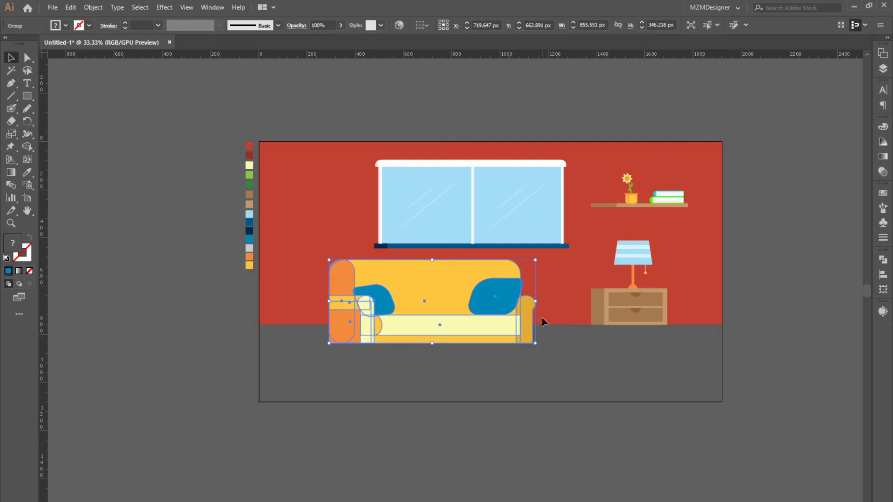
{"action": "key", "text": "shift+Left"}
{"action": "key", "text": "shift+Left"}
{"action": "key", "text": "shift+Left"}
{"action": "key", "text": "shift+Left"}
{"action": "key", "text": "shift+Down"}
{"action": "key", "text": "shift+Down"}
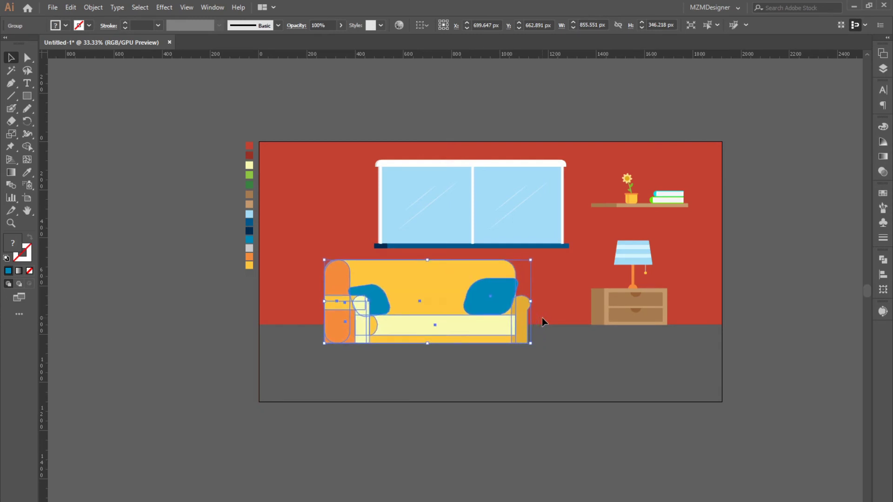
{"action": "left_click", "coordinate": [758, 276]}
- Nudge the lamp and nightstand left and down, and shift the sofa slightly right
{"action": "left_click", "coordinate": [642, 309]}
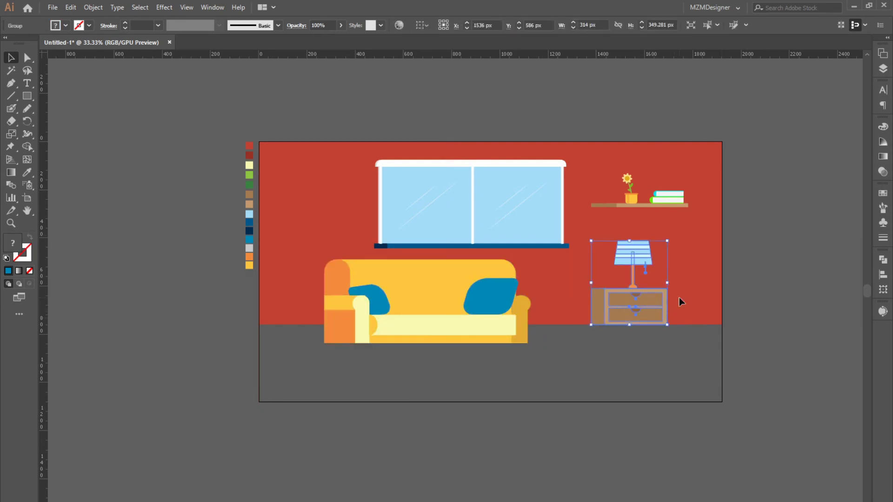
{"action": "key", "text": "shift+Down"}
{"action": "key", "text": "shift+Down"}
{"action": "key", "text": "shift+Down"}
{"action": "key", "text": "shift+Left"}
{"action": "key", "text": "shift+Left"}
{"action": "key", "text": "shift+Left"}
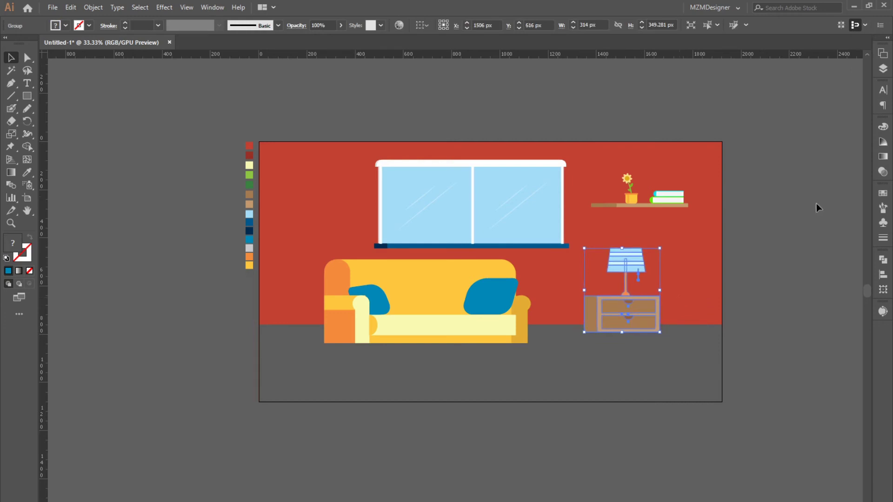
{"action": "left_click_drag", "start_coordinate": [506, 323], "coordinate": [516, 322]}
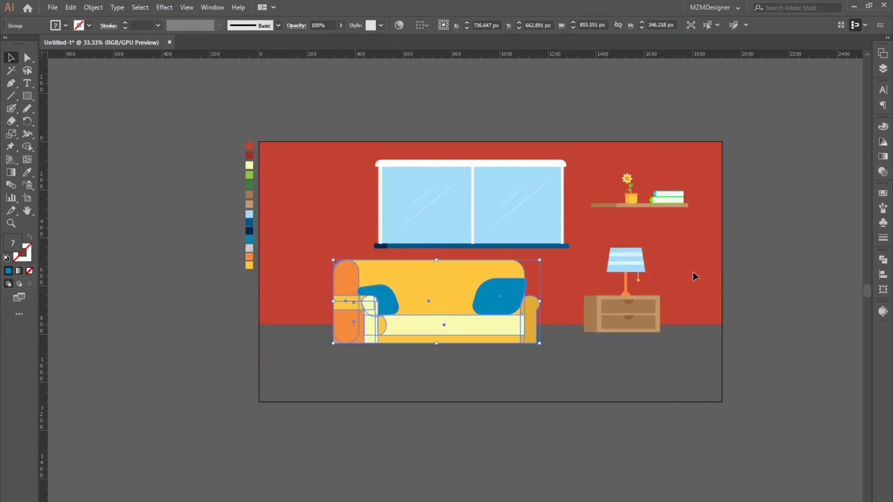
{"action": "left_click", "coordinate": [531, 344]}
- Enlarge the sofa, lower the floor's top edge, and move the lamp and nightstand down-right
{"action": "key", "text": "ctrl+2"}
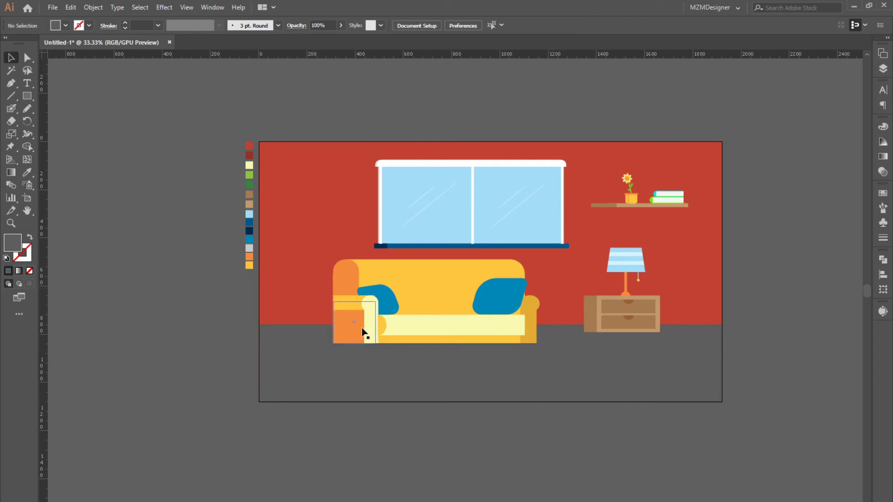
{"action": "left_click", "coordinate": [363, 332]}
{"action": "left_click_drag", "start_coordinate": [538, 344], "coordinate": [573, 371]}
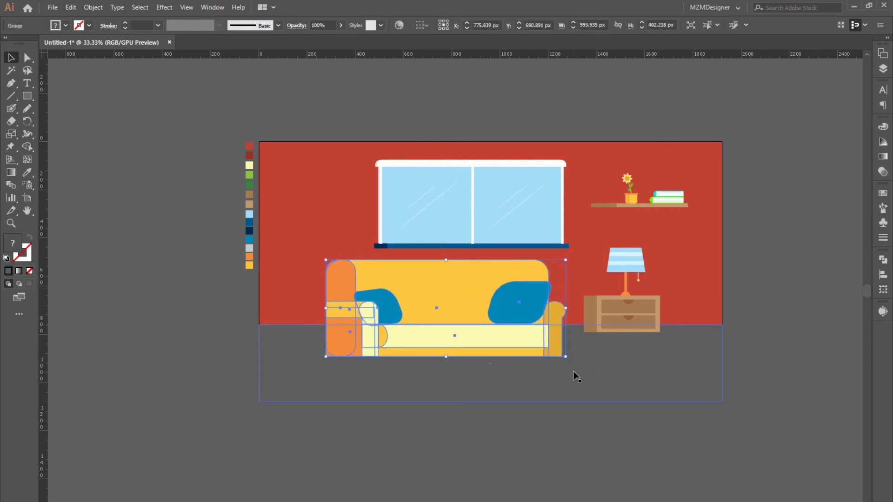
{"action": "left_click", "coordinate": [677, 392]}
{"action": "left_click_drag", "start_coordinate": [490, 325], "coordinate": [489, 343]}
{"action": "left_click_drag", "start_coordinate": [638, 326], "coordinate": [668, 341]}
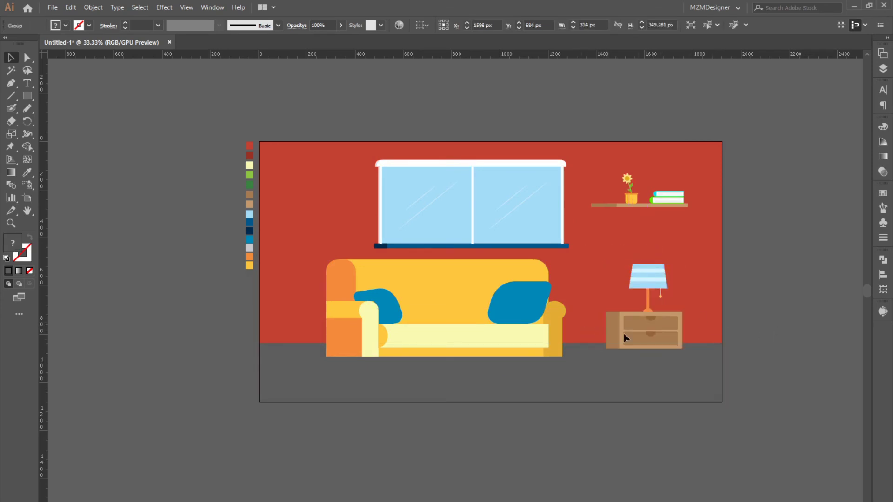
{"action": "left_click", "coordinate": [361, 379]}
{"action": "left_click", "coordinate": [200, 401]}
- Shrink the window to about 726 × 329 px, nudge it right, and move the sofa right
{"action": "left_click", "coordinate": [487, 247]}
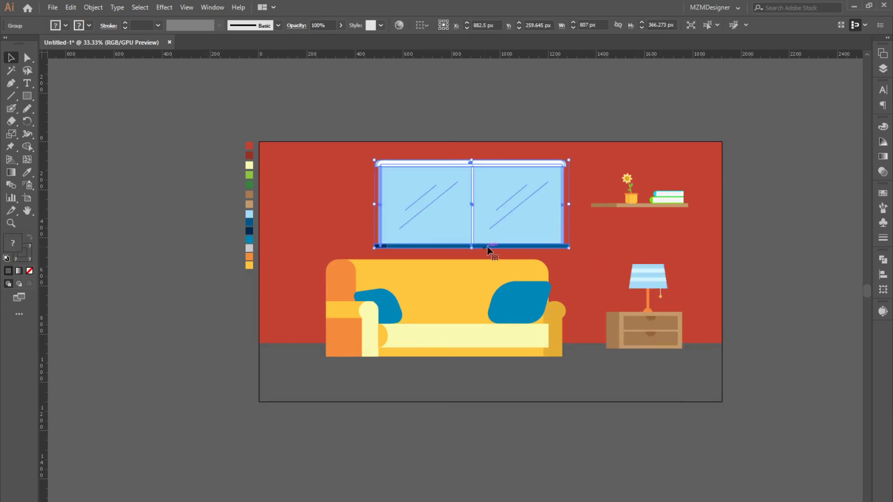
{"action": "left_click_drag", "start_coordinate": [568, 247], "coordinate": [555, 241]}
{"action": "key", "text": "shift+Right"}
{"action": "key", "text": "shift+Right"}
{"action": "key", "text": "shift+Right"}
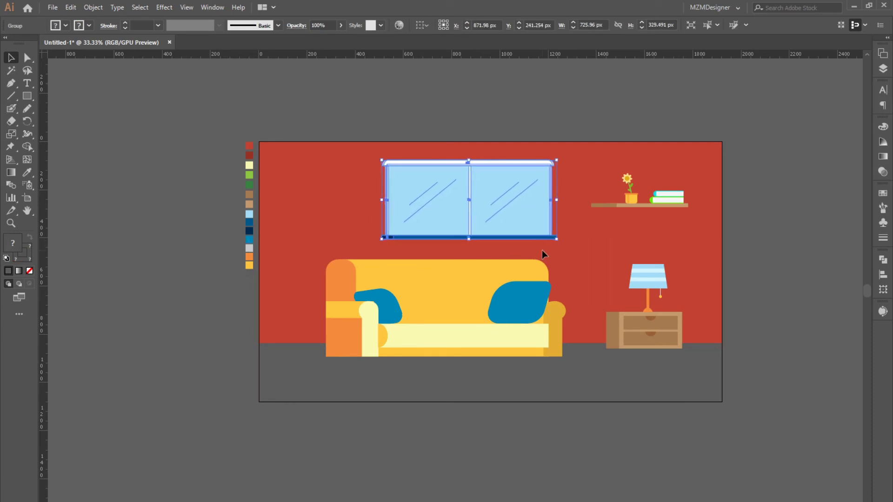
{"action": "left_click", "coordinate": [481, 106]}
{"action": "left_click_drag", "start_coordinate": [465, 330], "coordinate": [483, 352]}
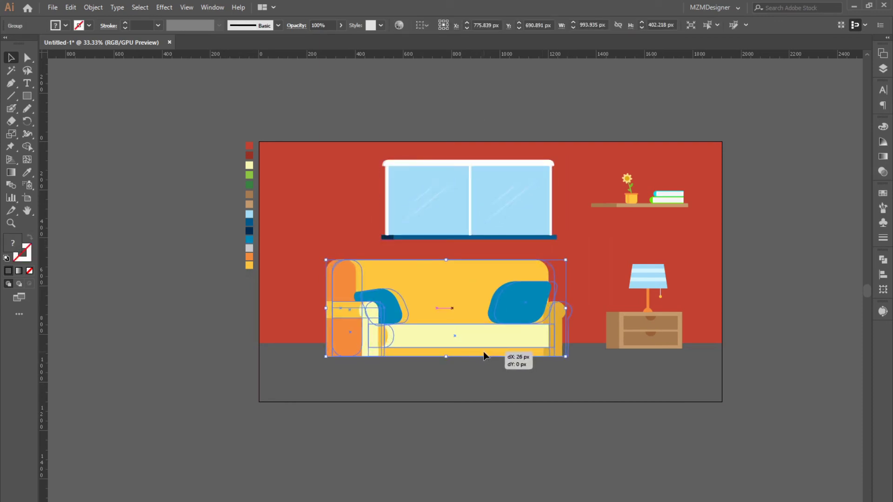
{"action": "left_click", "coordinate": [205, 422]}
- Draw a circle below the sofa and give it the pale yellow fill
{"action": "key", "text": "ctrl+="}
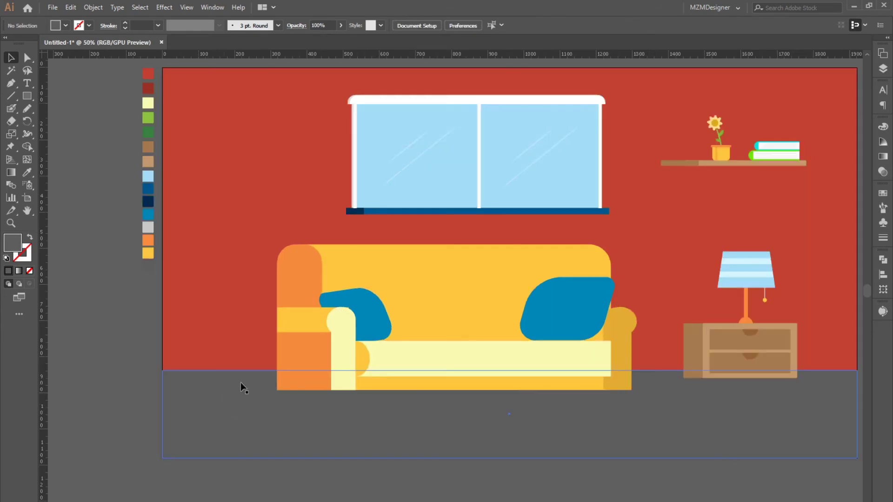
{"action": "left_click_drag", "start_coordinate": [27, 96], "coordinate": [56, 91]}
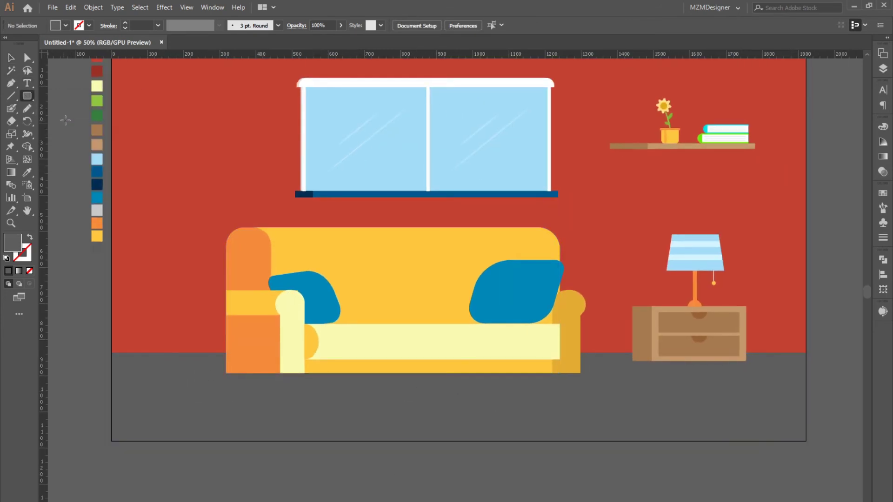
{"action": "left_click_drag", "start_coordinate": [271, 403], "coordinate": [312, 443]}
{"action": "key", "text": "ctrl+z"}
{"action": "left_click_drag", "start_coordinate": [27, 96], "coordinate": [68, 121]}
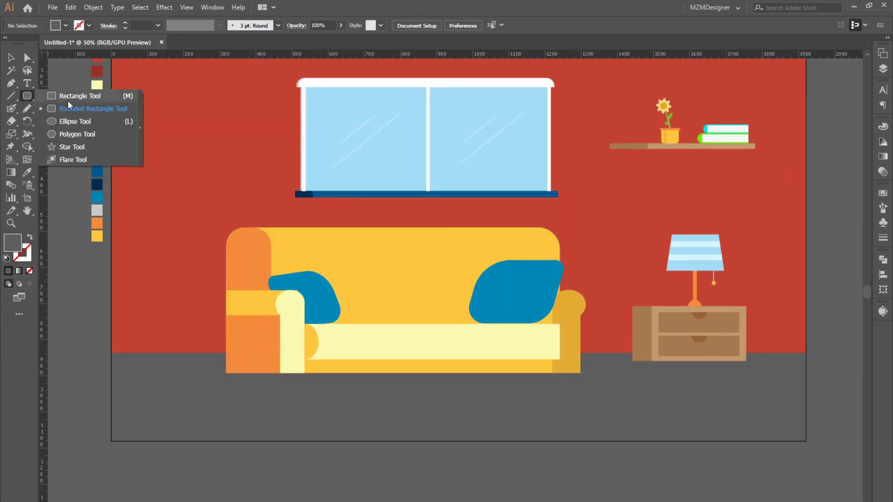
{"action": "mouse_move", "coordinate": [308, 418]}
{"action": "left_mouse_down"}
{"action": "mouse_move", "coordinate": [290, 418]}
{"action": "mouse_move", "coordinate": [296, 400]}
{"action": "left_mouse_up"}
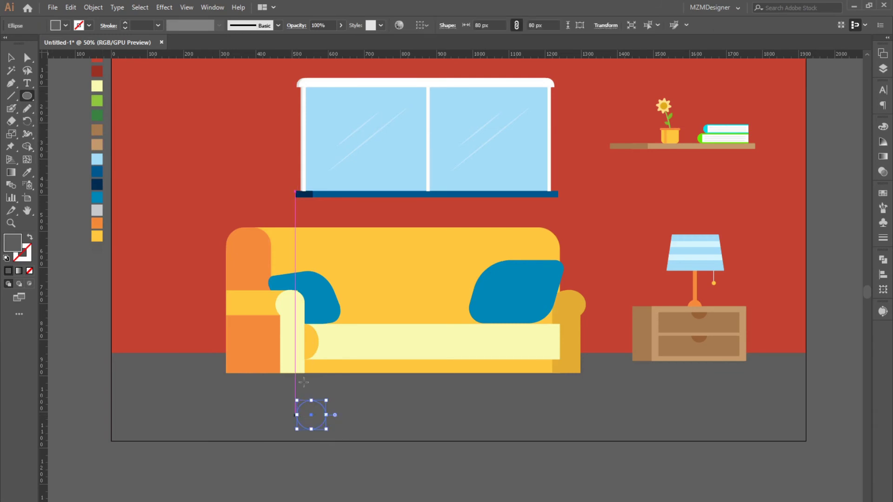
{"action": "left_click", "coordinate": [31, 174]}
{"action": "left_click", "coordinate": [97, 85]}
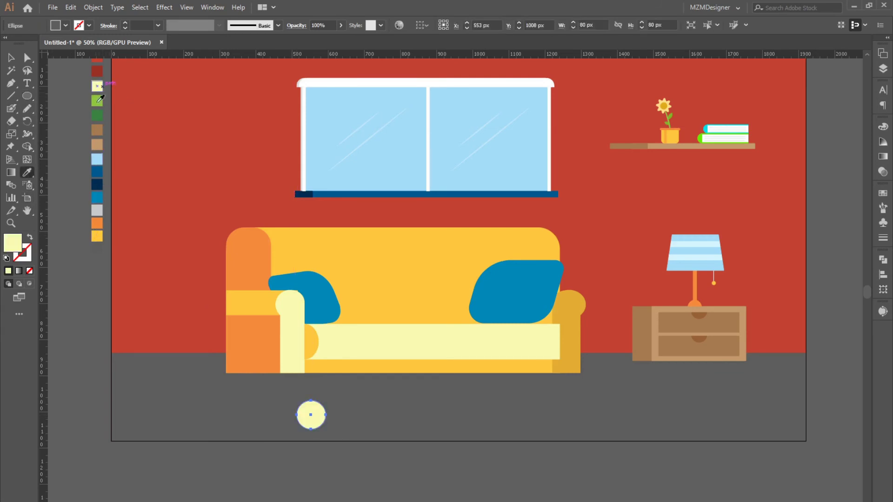
- Cut the circle's top half away with a covering rectangle using Pathfinder Minus Front
{"action": "key", "text": "m"}
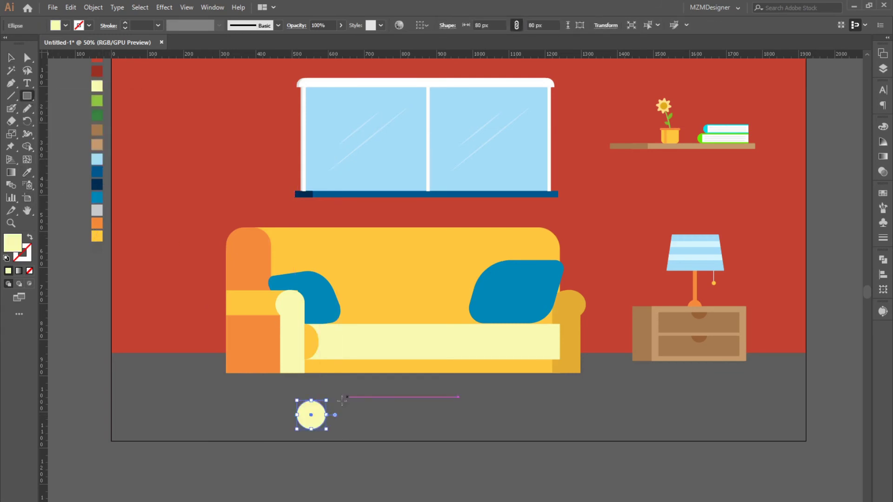
{"action": "left_click_drag", "start_coordinate": [347, 398], "coordinate": [275, 415]}
{"action": "key", "text": "v"}
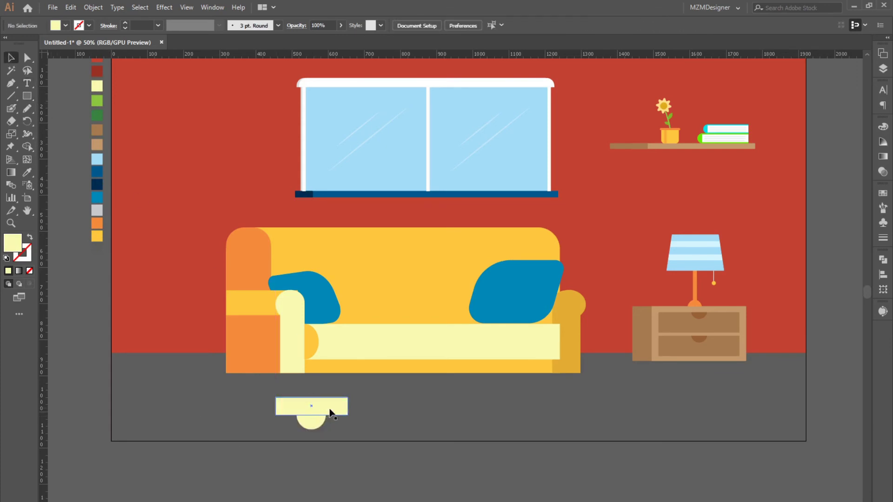
{"action": "left_click", "coordinate": [331, 412]}
{"action": "left_click", "coordinate": [316, 423], "text": "shift"}
{"action": "key", "text": "ctrl+shift+F9"}
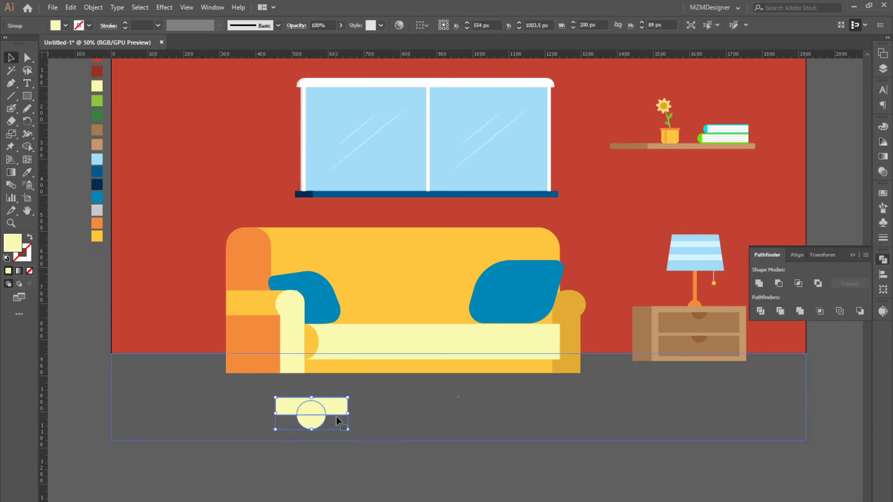
{"action": "right_click", "coordinate": [326, 416]}
{"action": "left_click", "coordinate": [376, 324]}
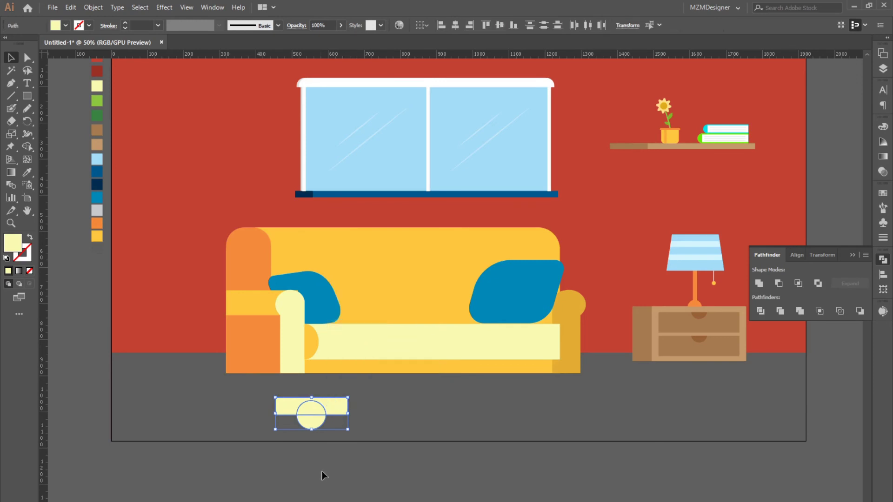
{"action": "key", "text": "shift+m"}
{"action": "left_click", "coordinate": [284, 405], "text": "alt"}
- Move the 80 × 40 px half-circle leg under the cream armrest
{"action": "left_click", "coordinate": [340, 406], "text": "alt"}
{"action": "left_click", "coordinate": [311, 407], "text": "alt"}
{"action": "key", "text": "v"}
{"action": "left_click_drag", "start_coordinate": [318, 422], "coordinate": [297, 378]}
{"action": "key", "text": "ctrl+plus"}
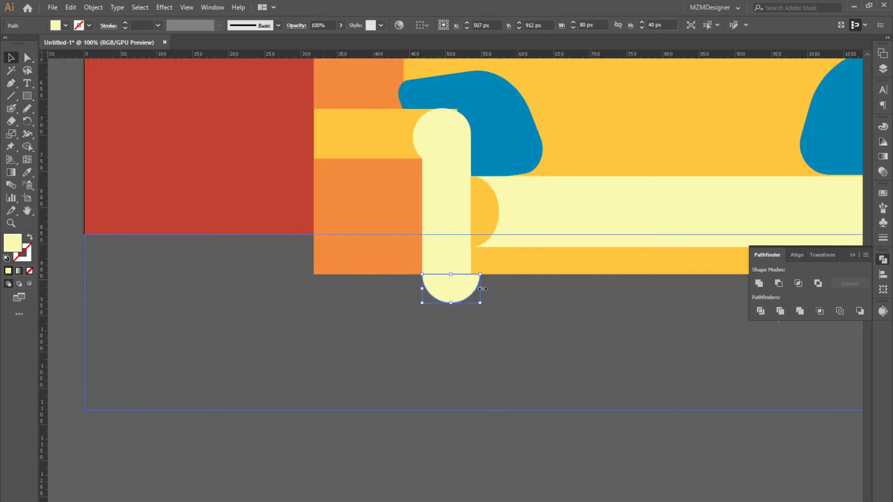
- Narrow the half-circle leg to the armrest's width and align its right edge
{"action": "left_click_drag", "start_coordinate": [481, 289], "coordinate": [477, 289]}
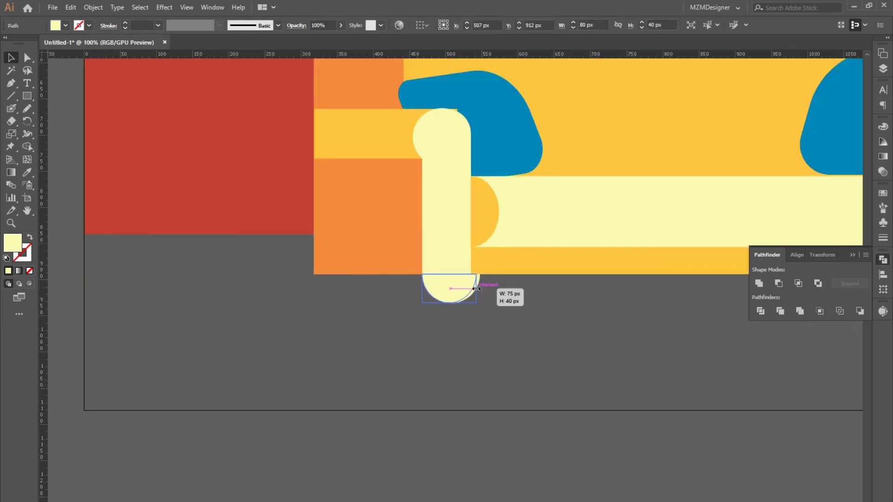
{"action": "left_click", "coordinate": [442, 332]}
{"action": "key", "text": "ctrl+plus"}
{"action": "mouse_move", "coordinate": [337, 269]}
{"action": "left_mouse_down"}
{"action": "mouse_move", "coordinate": [424, 399]}
{"action": "mouse_move", "coordinate": [436, 386]}
{"action": "mouse_move", "coordinate": [410, 363]}
{"action": "mouse_move", "coordinate": [300, 352]}
{"action": "left_mouse_up"}
{"action": "left_click", "coordinate": [424, 399]}
{"action": "key", "text": "ctrl+minus"}
{"action": "scroll", "coordinate": [334, 375], "scroll_direction": "right", "scroll_amount": 4}
{"action": "scroll", "coordinate": [335, 375], "scroll_direction": "up", "scroll_amount": 1}
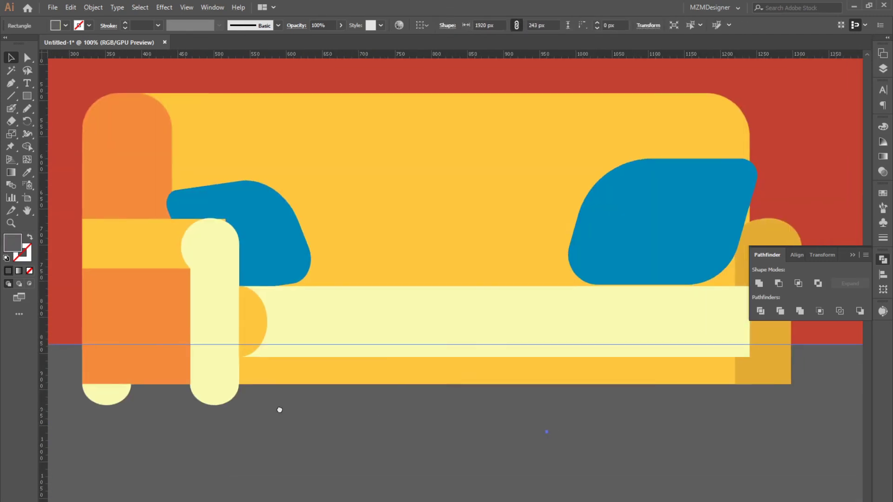
- Copy the leg to the sofa's right side and colour the right armrest leg gold
{"action": "left_click_drag", "start_coordinate": [110, 394], "coordinate": [774, 394]}
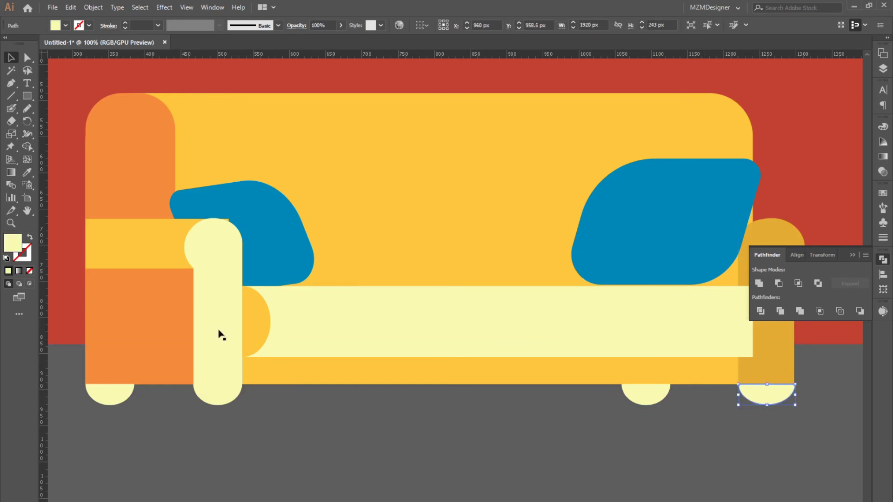
{"action": "left_click", "coordinate": [767, 353]}
{"action": "left_click", "coordinate": [409, 423]}
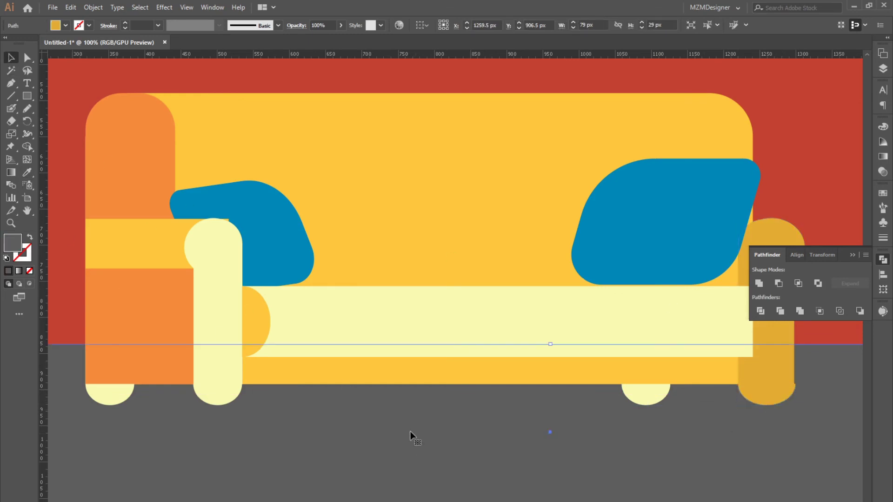
{"action": "key", "text": "ctrl+minus"}
{"action": "key", "text": "ctrl+minus"}
{"action": "key", "text": "ctrl+minus"}
{"action": "left_click_drag", "start_coordinate": [367, 384], "coordinate": [348, 456]}
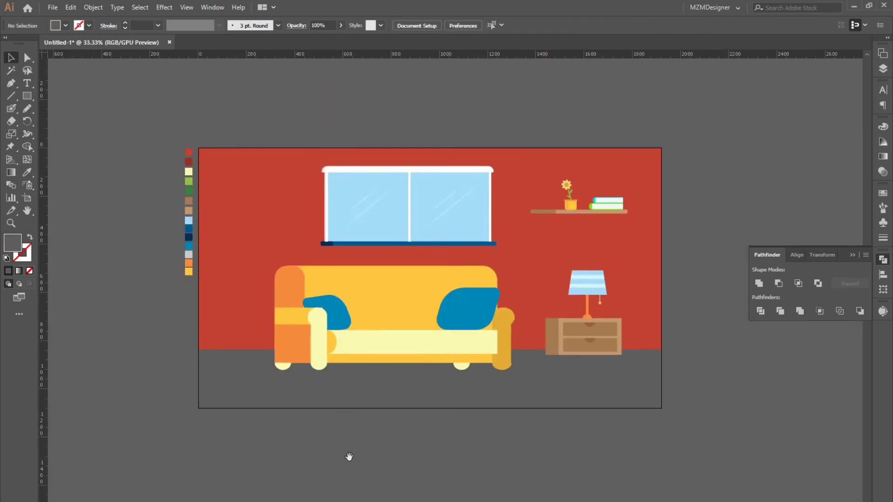
- Inspect the gold right leg up close, then zoom out to the whole artboard
{"action": "key", "text": "ctrl+1"}
{"action": "scroll", "coordinate": [554, 401], "scroll_direction": "up", "scroll_amount": 1}
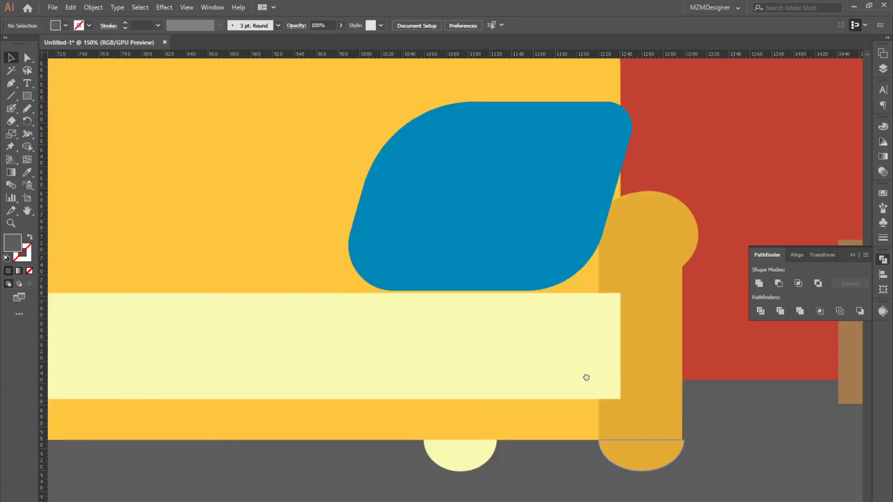
{"action": "scroll", "coordinate": [584, 375], "scroll_direction": "down", "scroll_amount": 1}
{"action": "left_click", "coordinate": [669, 423]}
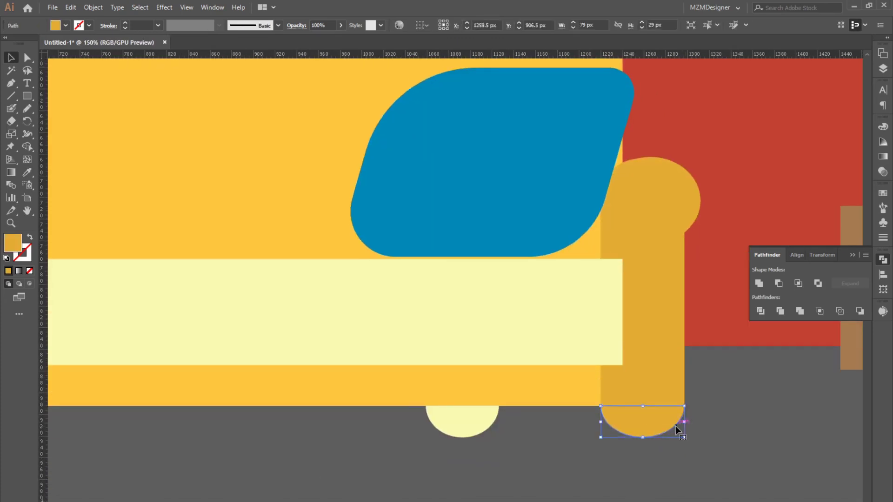
{"action": "key", "text": "ctrl+plus"}
{"action": "key", "text": "ctrl+plus"}
{"action": "left_click", "coordinate": [426, 376]}
{"action": "key", "text": "ctrl+minus"}
{"action": "key", "text": "ctrl+minus"}
{"action": "key", "text": "ctrl+minus"}
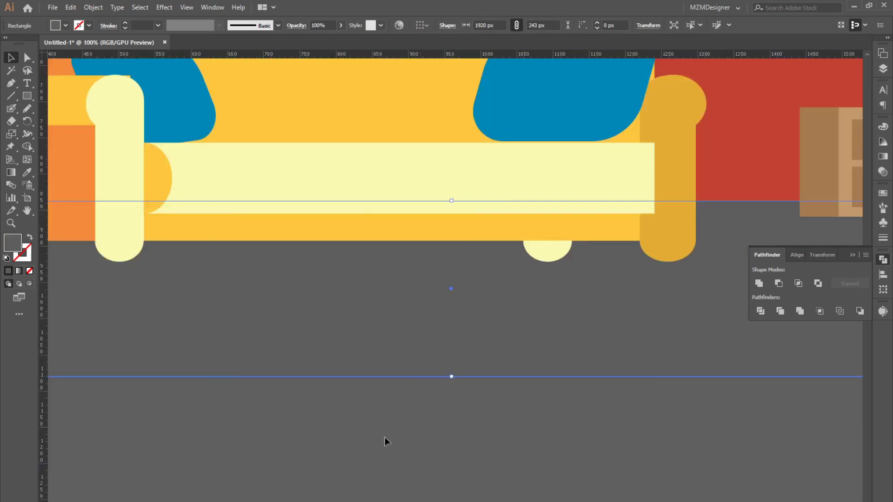
{"action": "key", "text": "ctrl+shift+a"}
{"action": "left_click", "coordinate": [882, 259]}
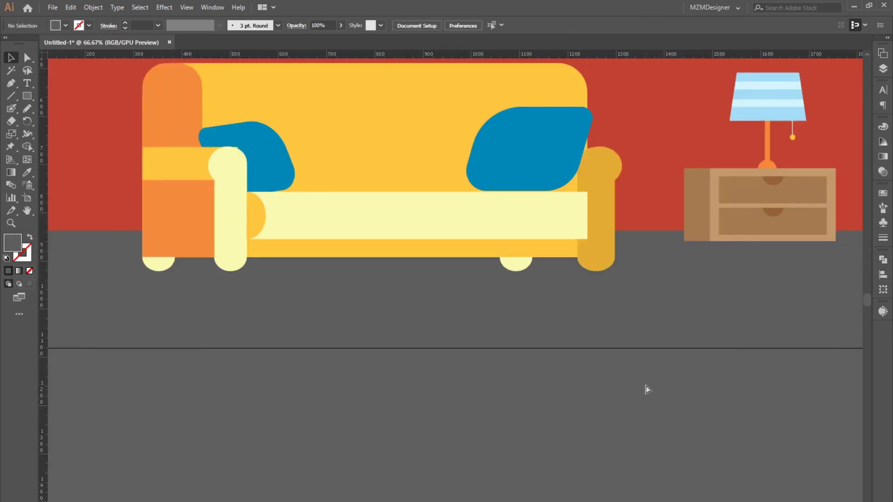
{"action": "key", "text": "ctrl+minus"}
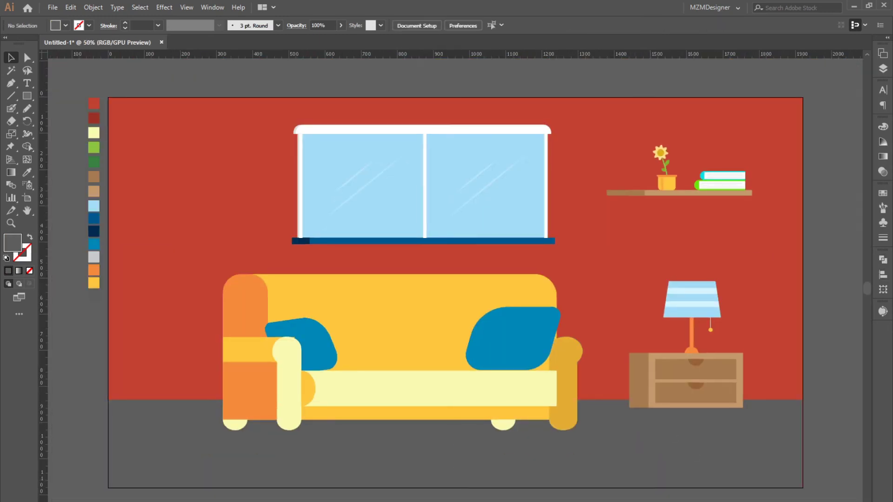
- Ungroup the sofa and round the right corners of the cream seat cushion
{"action": "left_click", "coordinate": [548, 389]}
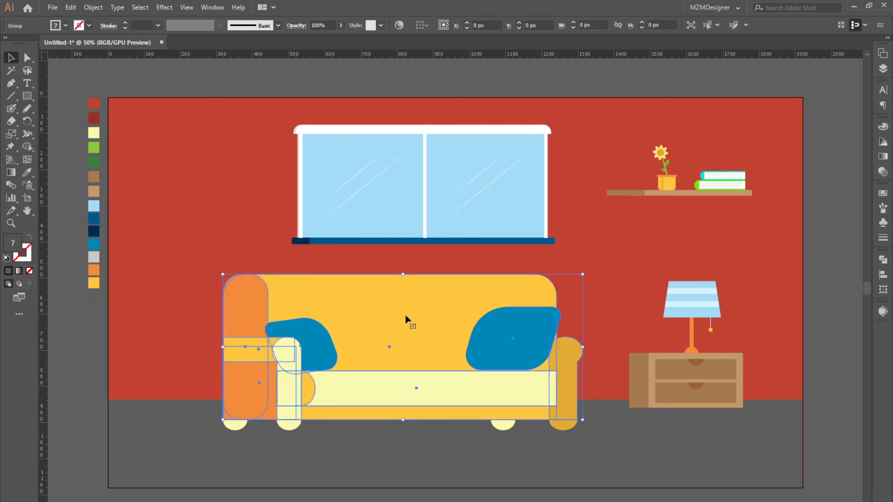
{"action": "right_click", "coordinate": [498, 360]}
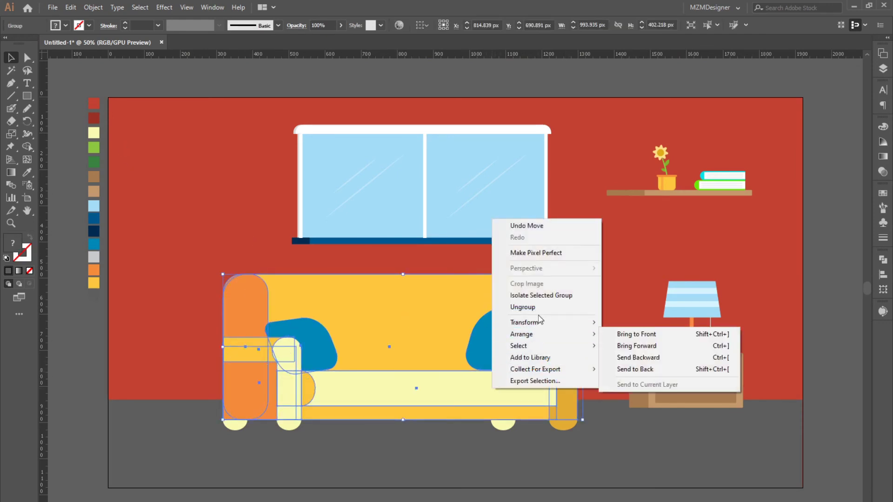
{"action": "left_click", "coordinate": [539, 310]}
{"action": "left_click", "coordinate": [549, 389]}
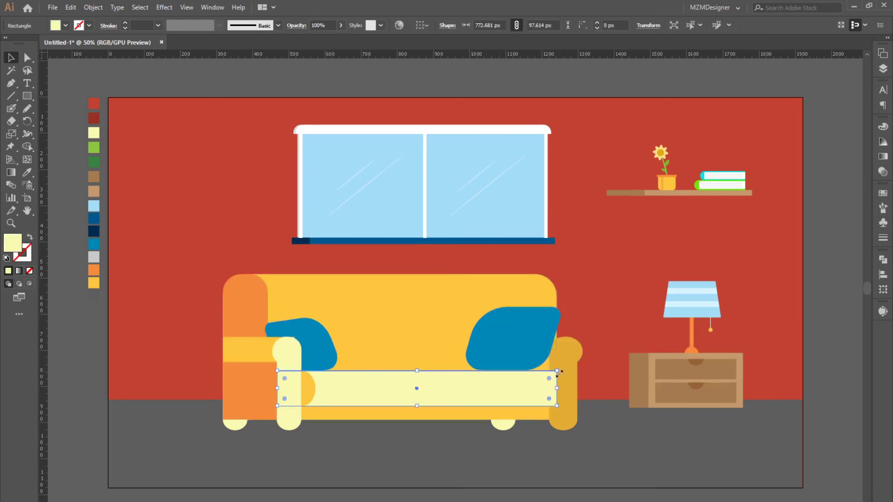
{"action": "left_click", "coordinate": [26, 57]}
{"action": "mouse_move", "coordinate": [557, 370]}
{"action": "left_mouse_down"}
{"action": "mouse_move", "coordinate": [556, 413]}
{"action": "mouse_move", "coordinate": [535, 402]}
{"action": "left_mouse_up"}
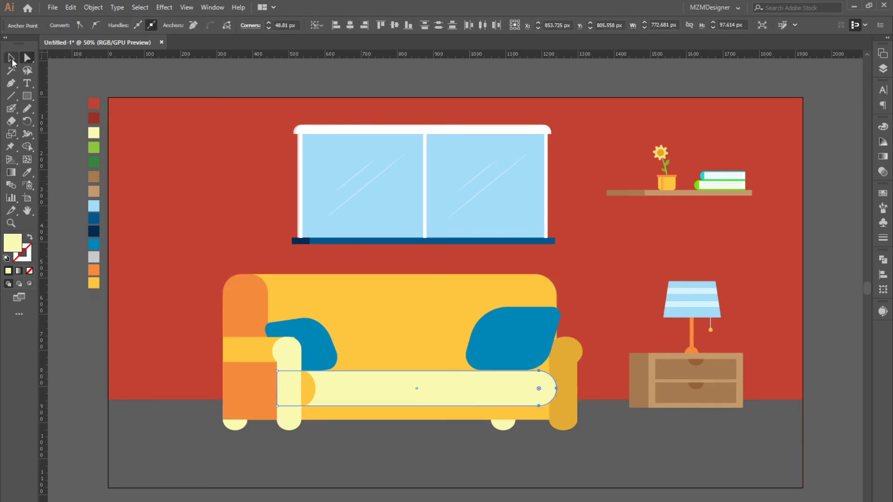
- Stretch the seat cushion right to the gold armrest, then start a tall left-wall rectangle
{"action": "left_click", "coordinate": [11, 62]}
{"action": "left_click", "coordinate": [598, 350]}
{"action": "left_click", "coordinate": [465, 389]}
{"action": "left_click_drag", "start_coordinate": [556, 389], "coordinate": [566, 389]}
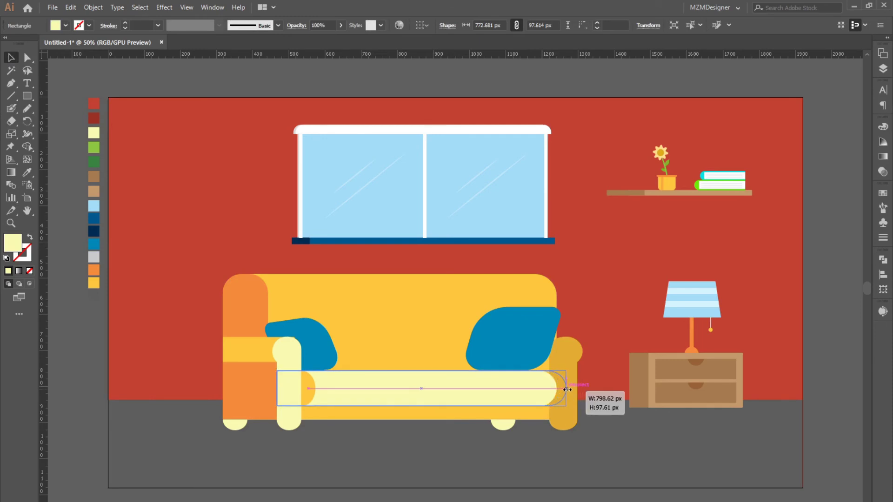
{"action": "left_click", "coordinate": [843, 323]}
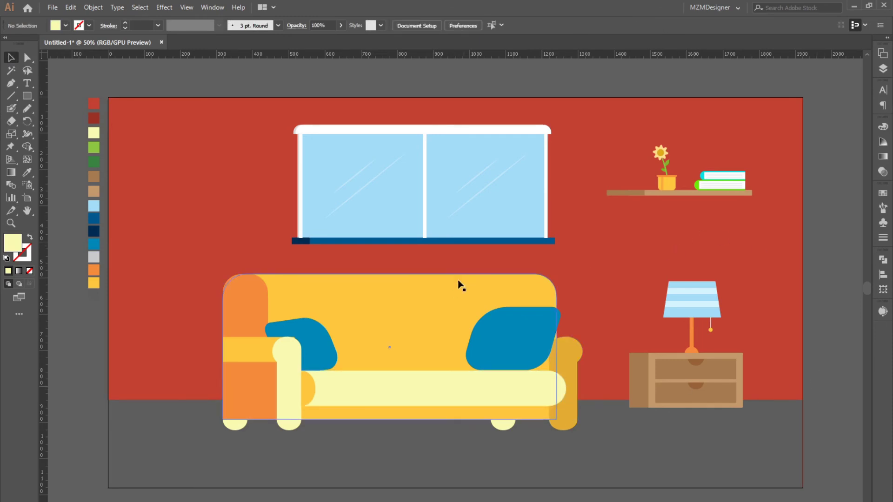
{"action": "left_click_drag", "start_coordinate": [599, 258], "coordinate": [627, 462]}
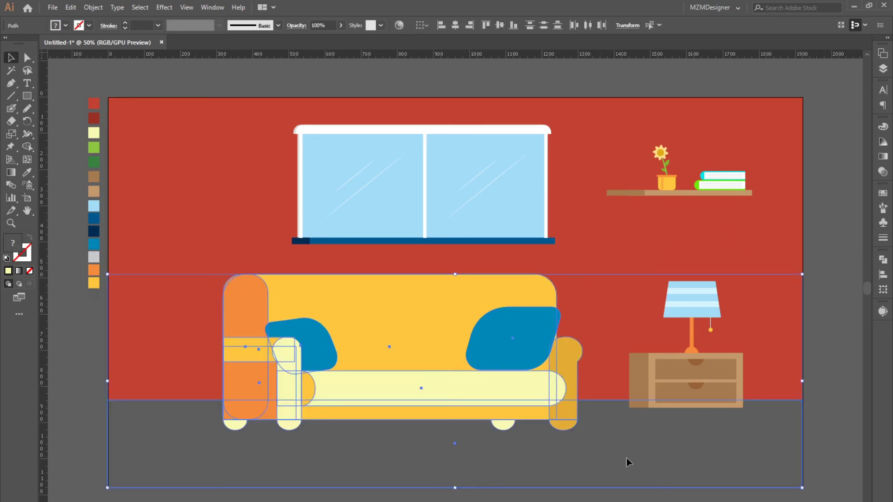
{"action": "left_click", "coordinate": [629, 463], "text": "shift"}
{"action": "left_click", "coordinate": [847, 355]}
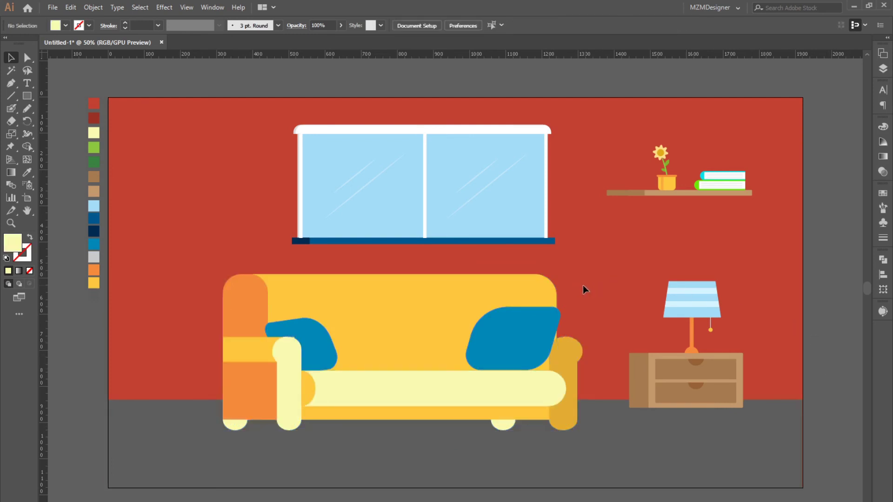
{"action": "left_click_drag", "start_coordinate": [224, 133], "coordinate": [144, 236]}
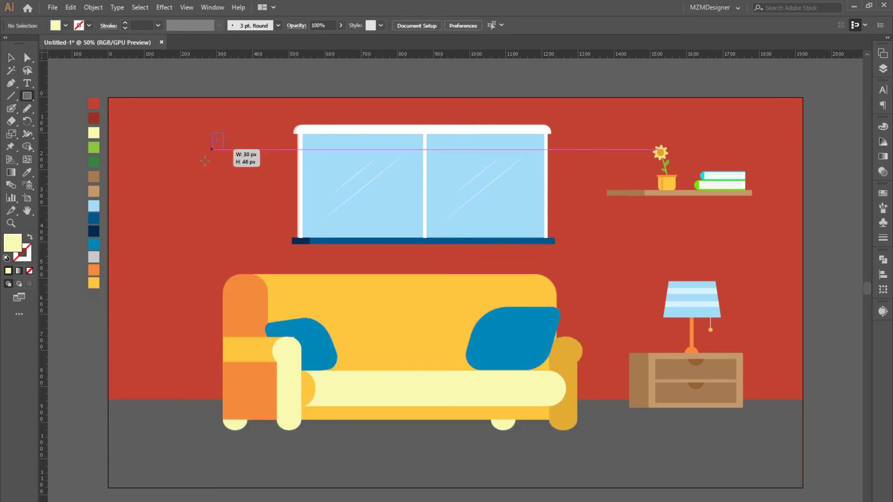
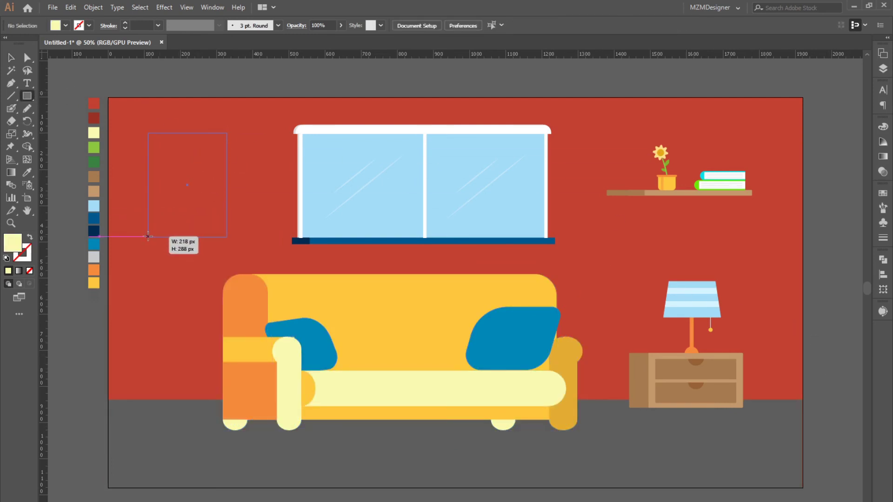
- Draw a near-square rectangle left of the window and fill it with the light-blue swatch
{"action": "left_click_drag", "start_coordinate": [148, 236], "coordinate": [141, 238]}
{"action": "key", "text": "v"}
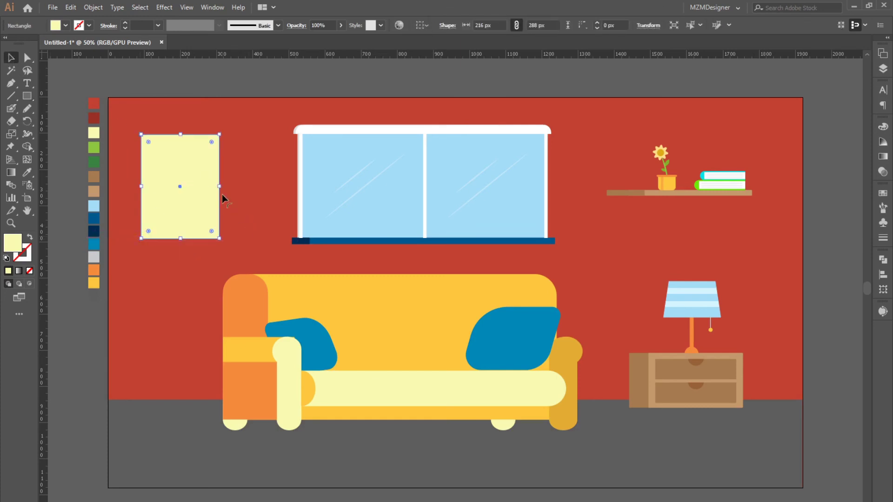
{"action": "left_click_drag", "start_coordinate": [213, 185], "coordinate": [241, 184]}
{"action": "left_click", "coordinate": [253, 83]}
{"action": "left_click", "coordinate": [228, 171]}
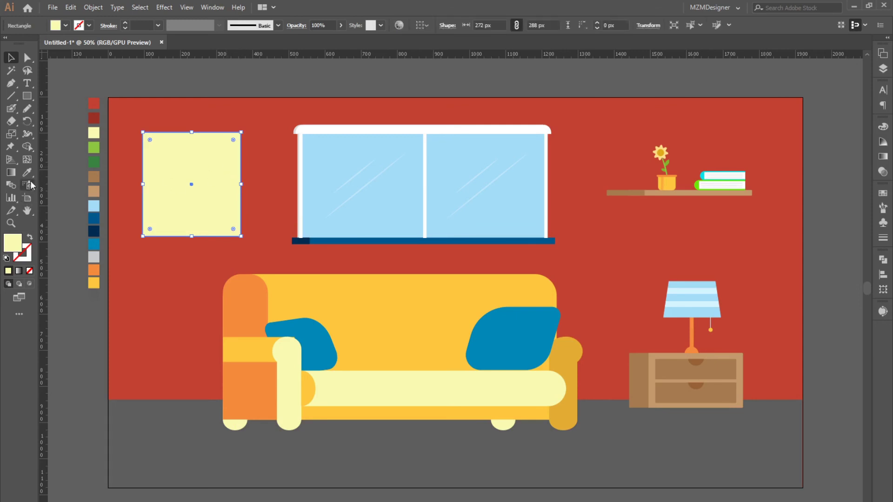
{"action": "key", "text": "i"}
{"action": "left_click", "coordinate": [93, 206]}
{"action": "key", "text": "v"}
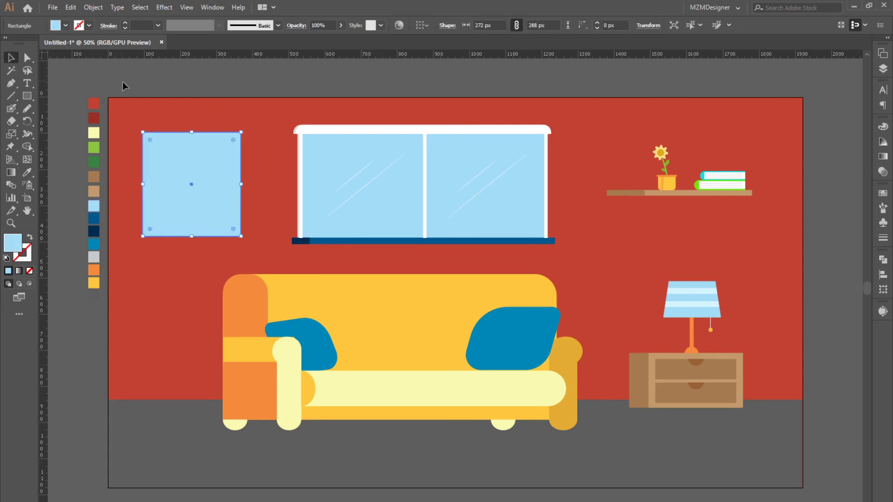
- Copy the light-blue rectangle and paste the copy in front of it
{"action": "right_click", "coordinate": [194, 169]}
{"action": "left_click", "coordinate": [93, 7]}
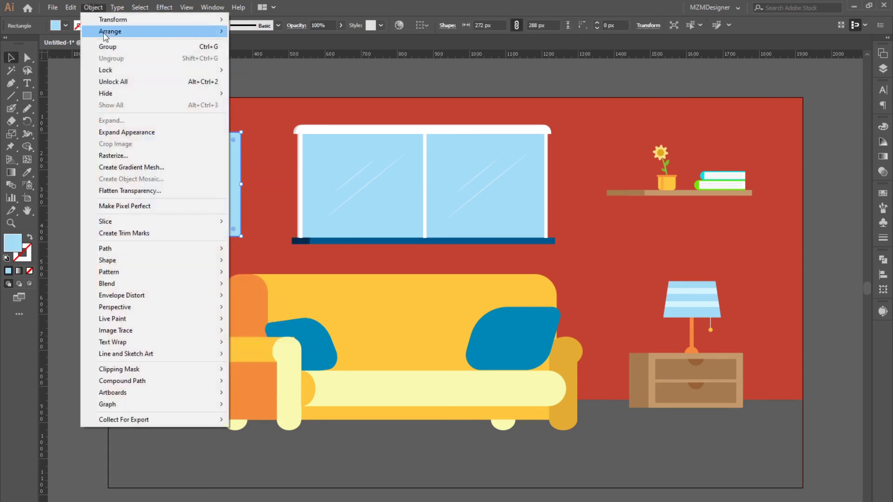
{"action": "left_click", "coordinate": [84, 58]}
{"action": "left_click", "coordinate": [71, 7]}
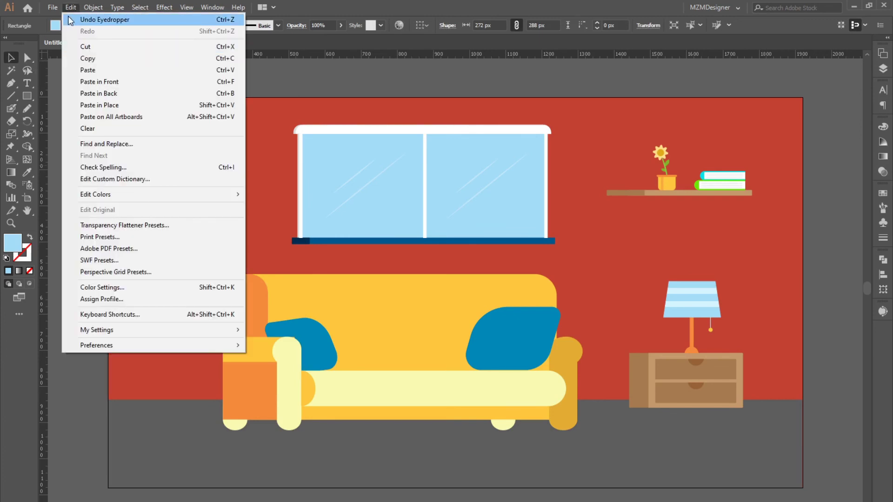
{"action": "left_click", "coordinate": [131, 83]}
- Swap the copy's fill and stroke, making an 18 pt F3FCFF stroke frame
{"action": "left_click", "coordinate": [30, 237]}
{"action": "left_click", "coordinate": [22, 252]}
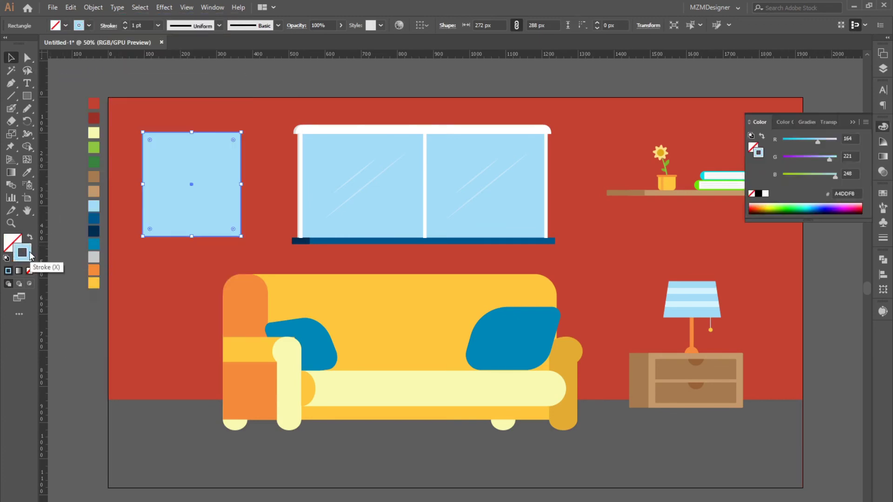
{"action": "double_click", "coordinate": [22, 253]}
{"action": "type", "text": "F3FCFF"}
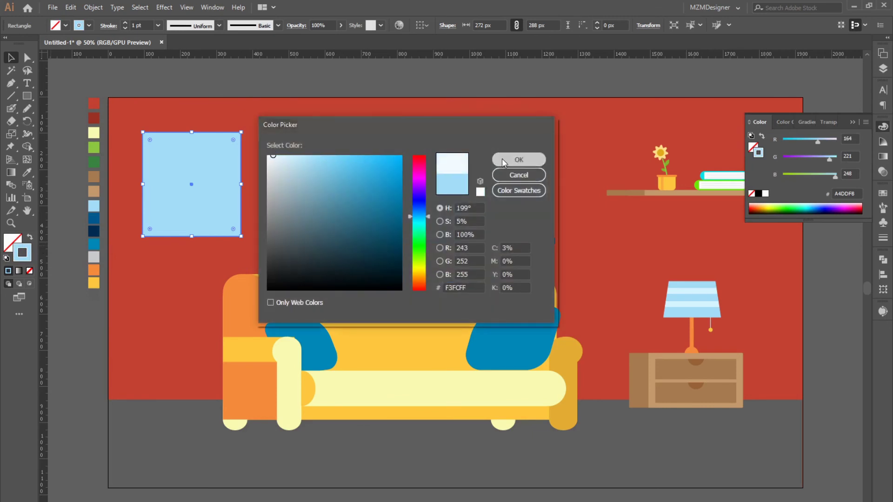
{"action": "left_click", "coordinate": [519, 160]}
{"action": "left_click", "coordinate": [158, 25]}
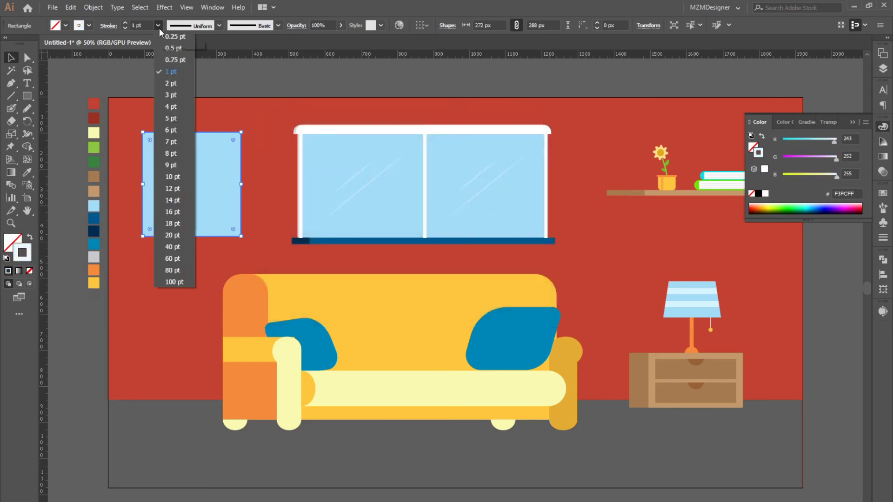
{"action": "left_click", "coordinate": [172, 224]}
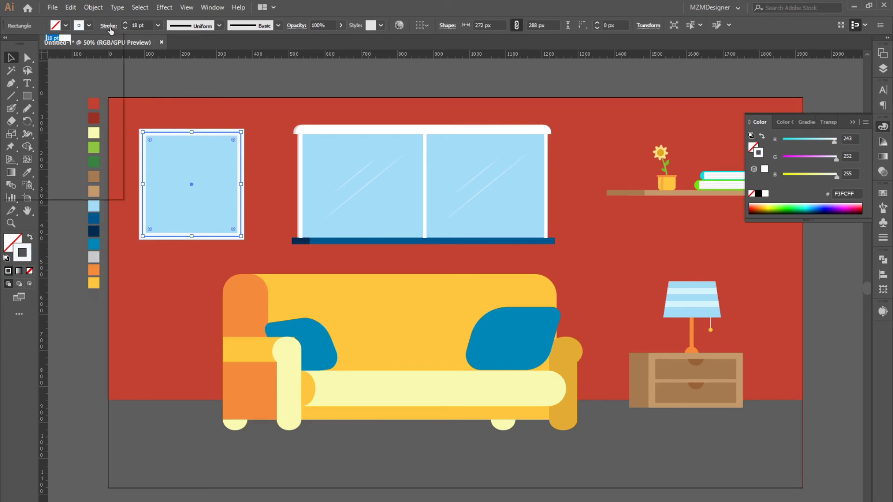
- Shrink the framed picture to 202 × 238 px and move it lower on the wall
{"action": "left_click", "coordinate": [180, 83]}
{"action": "scroll", "coordinate": [193, 201], "scroll_direction": "up", "scroll_amount": 1}
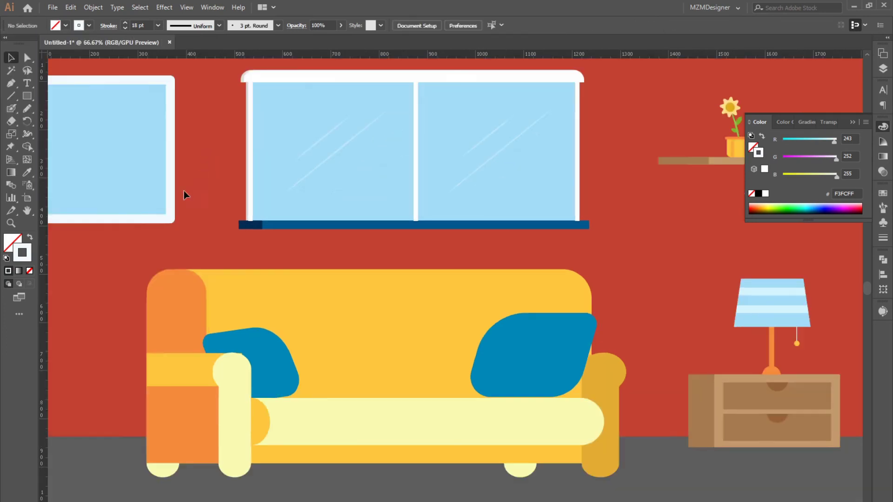
{"action": "mouse_move", "coordinate": [193, 201]}
{"action": "left_mouse_down"}
{"action": "mouse_move", "coordinate": [381, 299]}
{"action": "mouse_move", "coordinate": [335, 315]}
{"action": "left_mouse_up"}
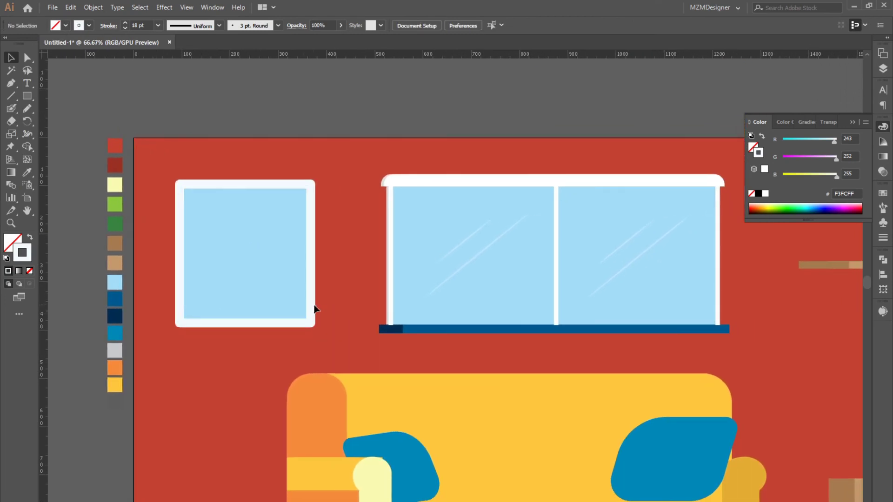
{"action": "left_click", "coordinate": [308, 309]}
{"action": "left_click_drag", "start_coordinate": [312, 253], "coordinate": [304, 253]}
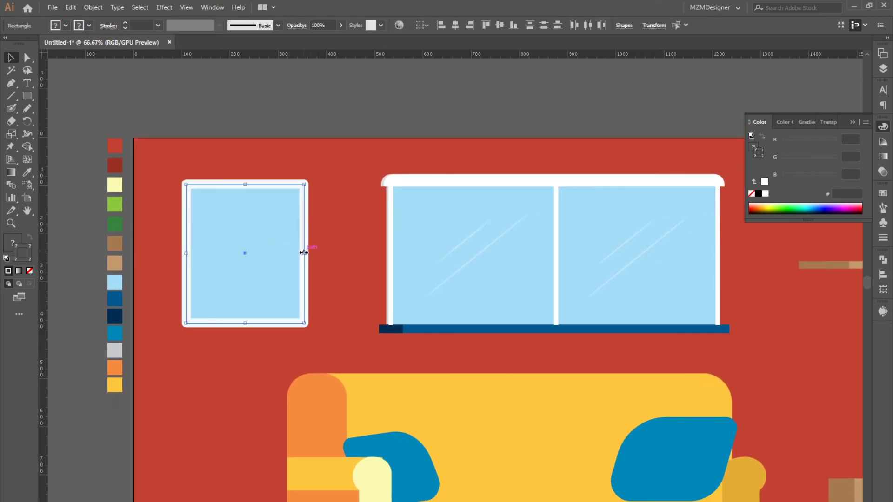
{"action": "left_click_drag", "start_coordinate": [304, 184], "coordinate": [294, 196]}
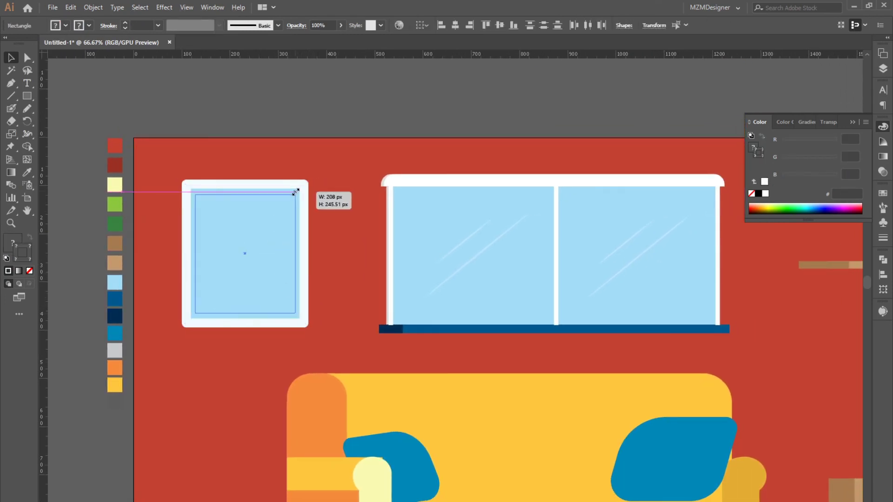
{"action": "left_click_drag", "start_coordinate": [253, 241], "coordinate": [254, 257]}
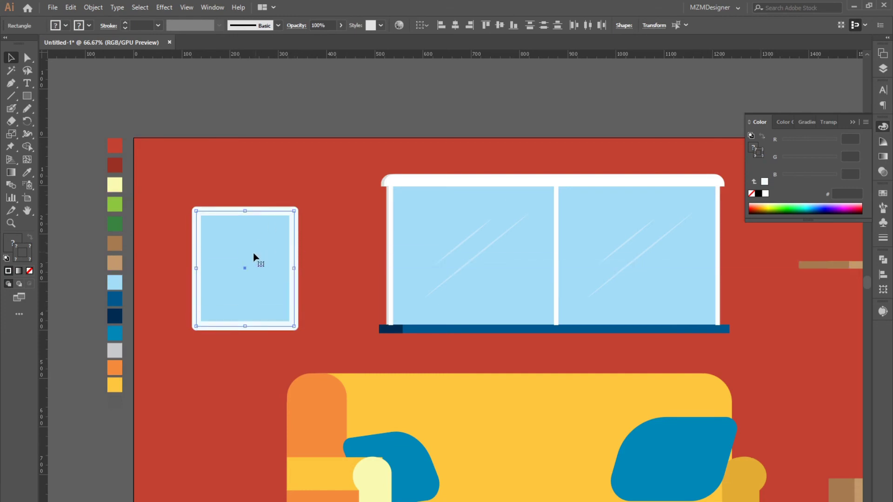
{"action": "left_click", "coordinate": [245, 268]}
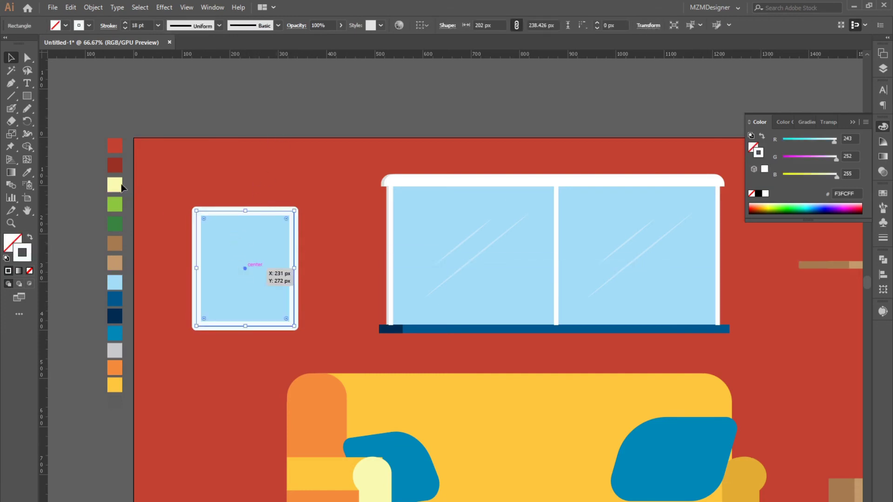
{"action": "left_click", "coordinate": [27, 96]}
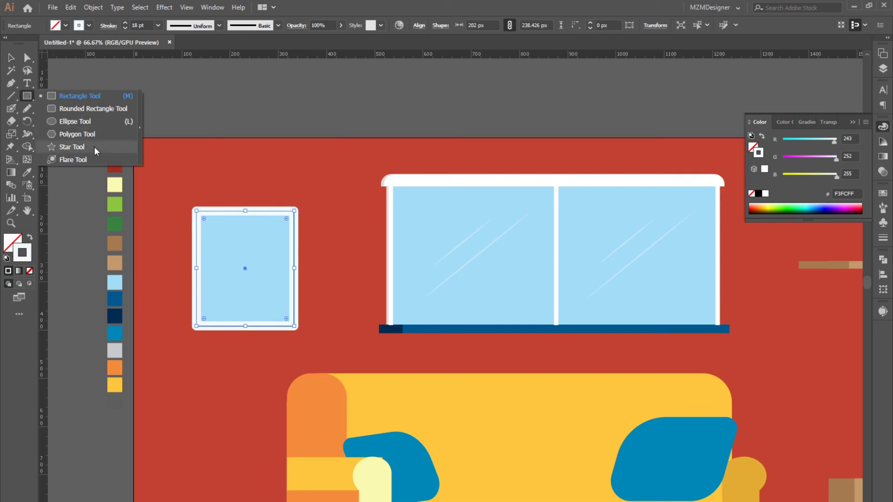
- Draw a white, strokeless triangle and shrink it into the picture frame
{"action": "left_click_drag", "start_coordinate": [27, 96], "coordinate": [60, 148]}
{"action": "mouse_move", "coordinate": [366, 109]}
{"action": "left_mouse_down"}
{"action": "mouse_move", "coordinate": [287, 166]}
{"action": "mouse_move", "coordinate": [273, 150]}
{"action": "left_mouse_up"}
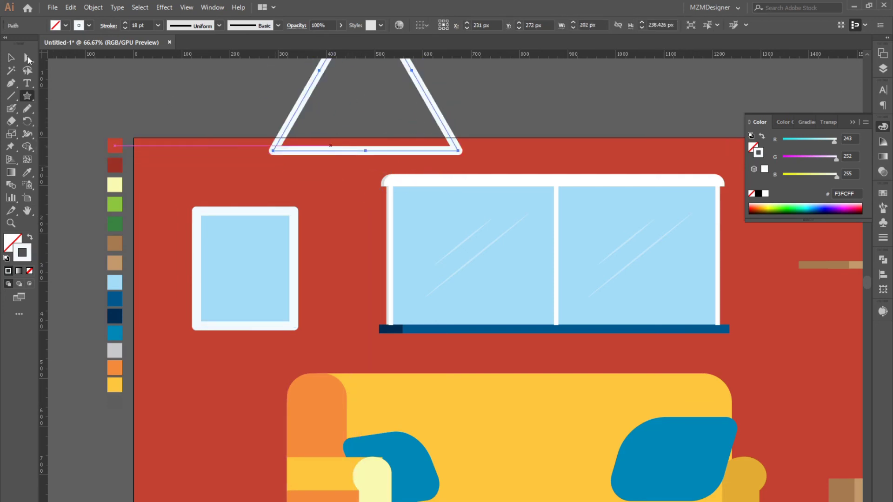
{"action": "left_click", "coordinate": [31, 238]}
{"action": "left_click_drag", "start_coordinate": [431, 119], "coordinate": [309, 311]}
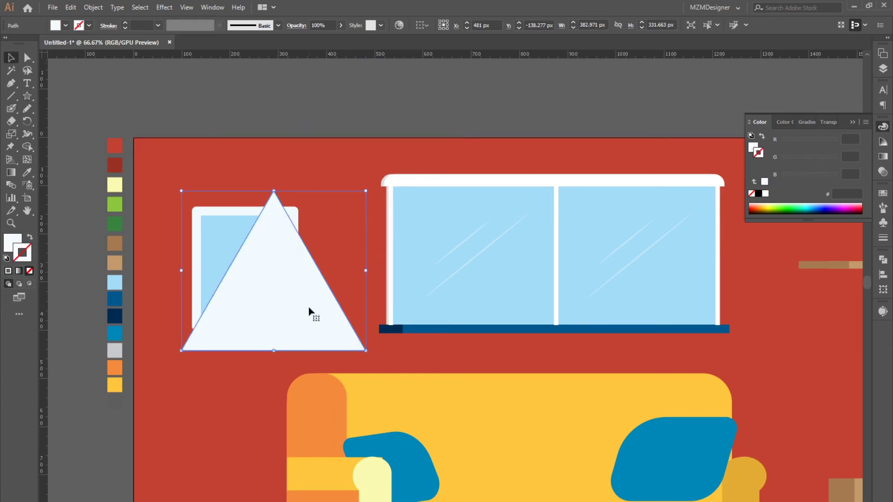
{"action": "left_click_drag", "start_coordinate": [366, 191], "coordinate": [274, 270]}
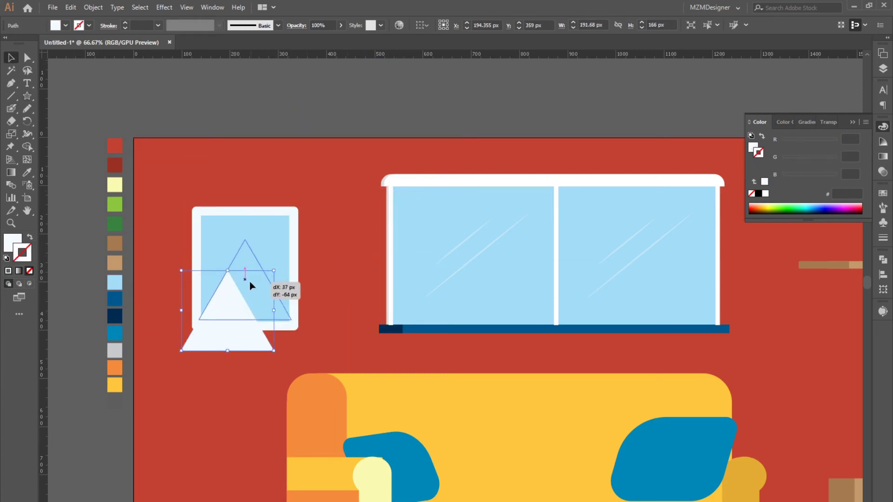
{"action": "left_click_drag", "start_coordinate": [249, 299], "coordinate": [254, 270]}
{"action": "mouse_move", "coordinate": [292, 239]}
{"action": "left_mouse_down"}
{"action": "mouse_move", "coordinate": [259, 268]}
{"action": "mouse_move", "coordinate": [226, 274]}
{"action": "left_mouse_up"}
- Colour the triangle brown and add a smaller copy to its right as a second peak
{"action": "left_click", "coordinate": [26, 176]}
{"action": "left_click", "coordinate": [108, 248]}
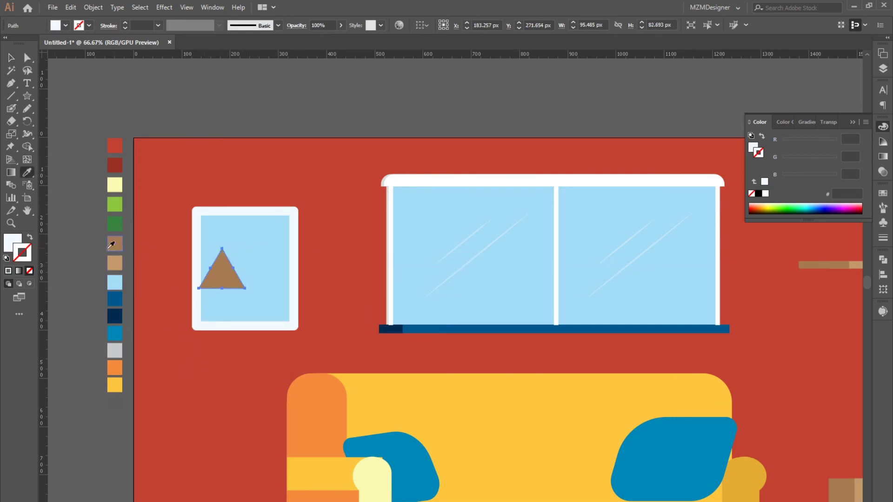
{"action": "left_click", "coordinate": [227, 237]}
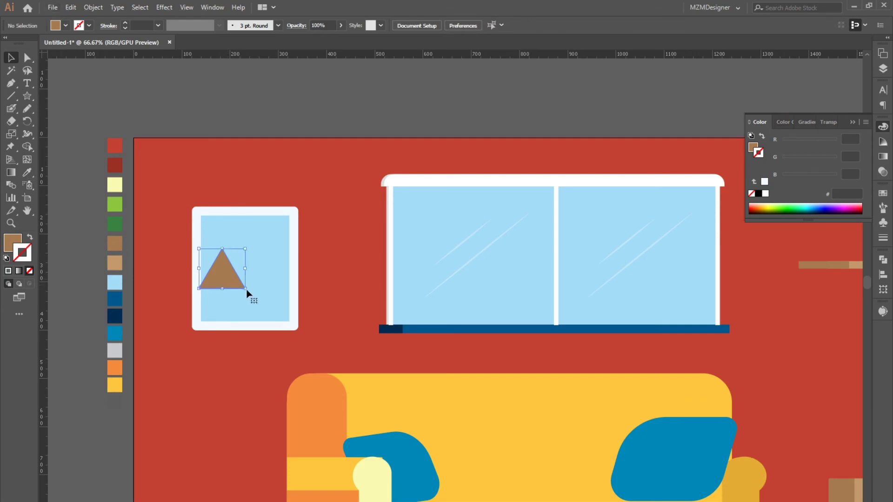
{"action": "left_click", "coordinate": [245, 289]}
{"action": "mouse_move", "coordinate": [245, 289]}
{"action": "left_mouse_down"}
{"action": "mouse_move", "coordinate": [257, 299]}
{"action": "mouse_move", "coordinate": [282, 279]}
{"action": "left_mouse_up"}
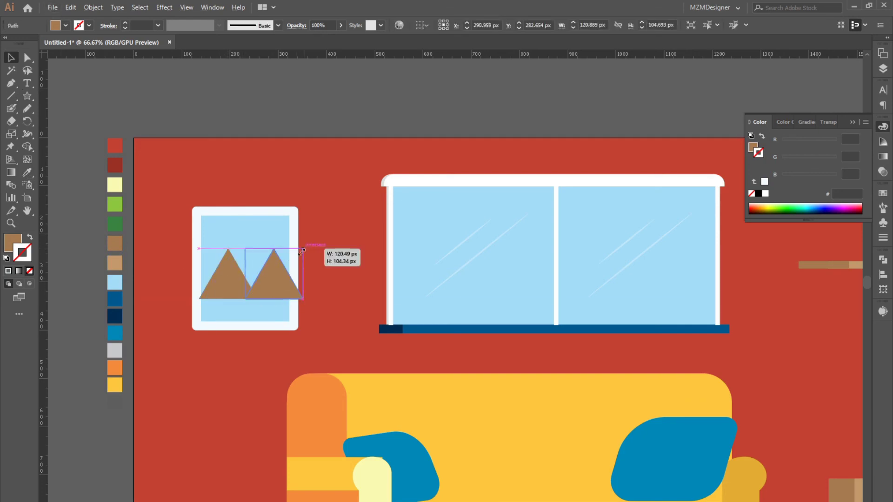
{"action": "left_click_drag", "start_coordinate": [303, 249], "coordinate": [284, 265]}
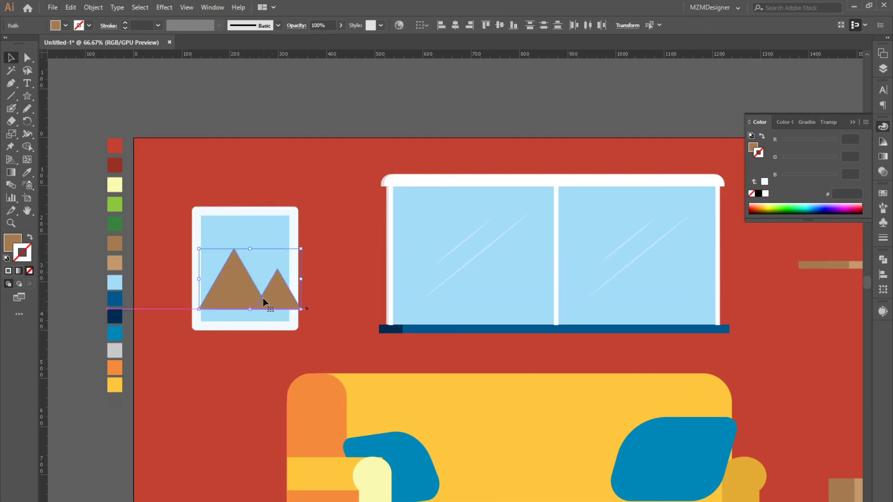
- Enlarge the two mountains to fill the picture and nudge them right and up
{"action": "left_click_drag", "start_coordinate": [282, 300], "coordinate": [292, 301]}
{"action": "key", "text": "shift+Right"}
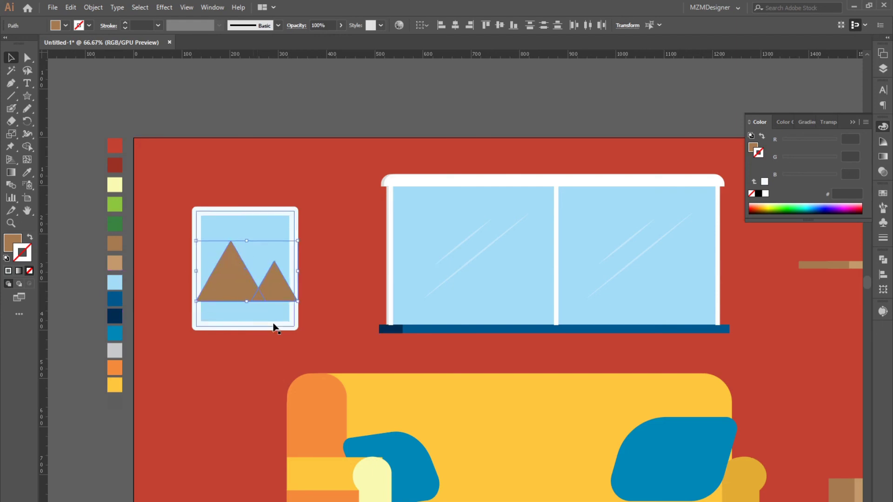
{"action": "key", "text": "shift+Up"}
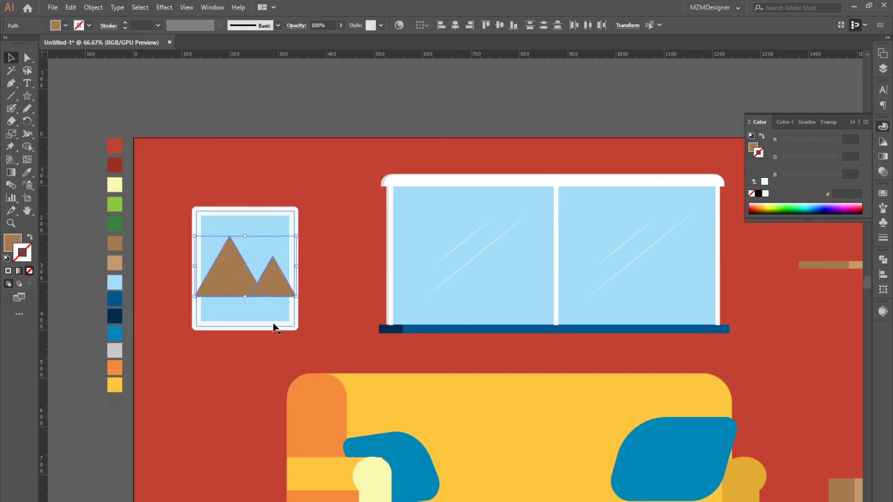
{"action": "key", "text": "ctrl+shift+a"}
{"action": "left_click", "coordinate": [231, 286]}
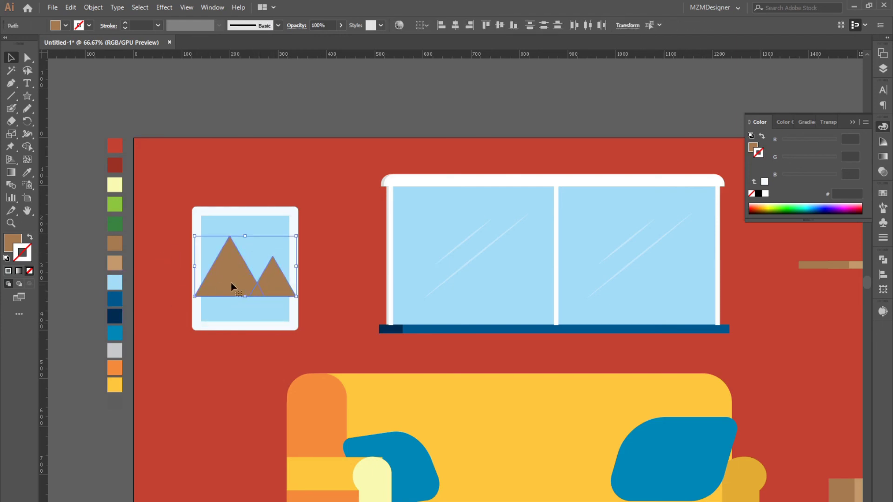
- Select both peak tips and drag the corner widget to round them
{"action": "key", "text": "ctrl+equal"}
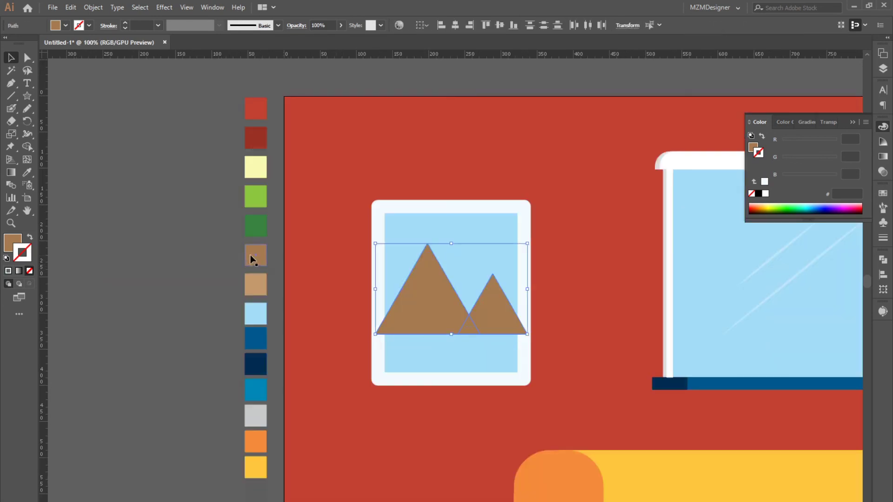
{"action": "key", "text": "ctrl+equal"}
{"action": "key", "text": "ctrl+shift+a"}
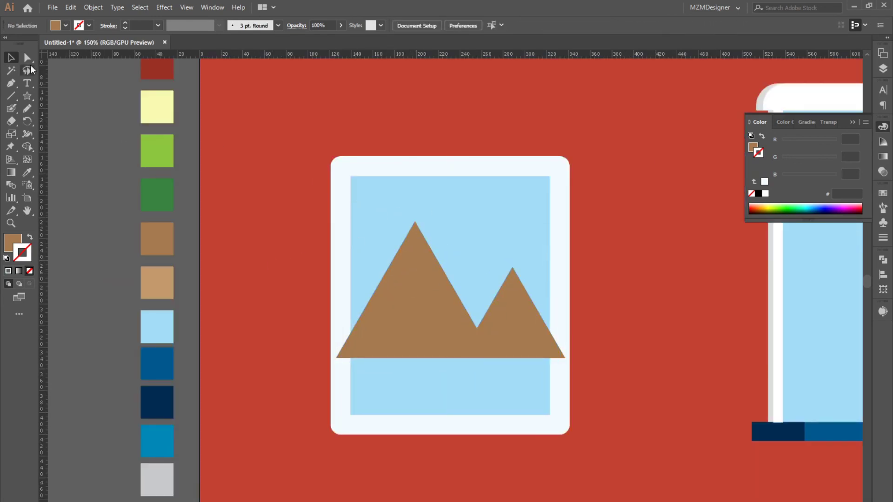
{"action": "left_click", "coordinate": [417, 225]}
{"action": "left_click", "coordinate": [512, 268], "text": "shift"}
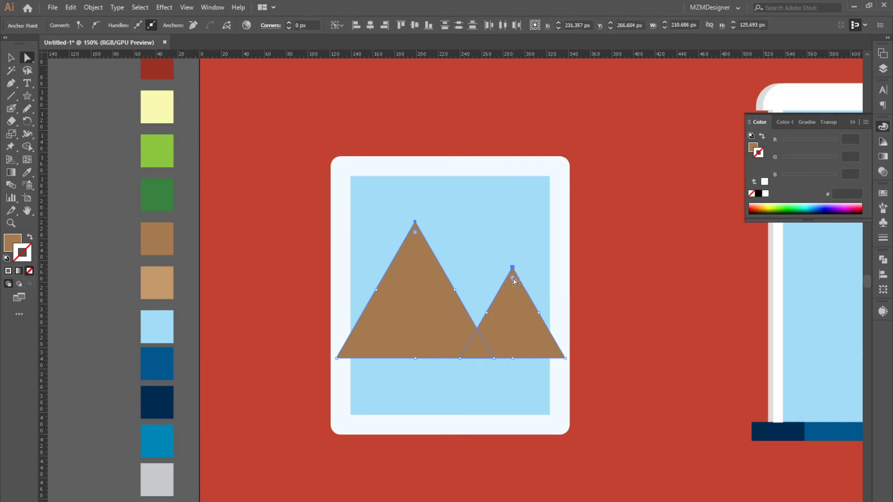
{"action": "left_click_drag", "start_coordinate": [513, 278], "coordinate": [512, 289]}
{"action": "key", "text": "v"}
{"action": "key", "text": "ctrl+shift+a"}
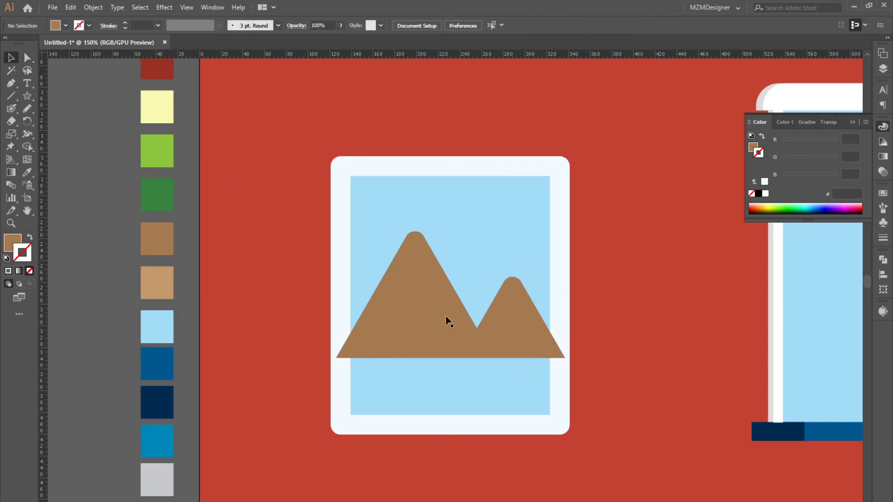
{"action": "left_click_drag", "start_coordinate": [427, 329], "coordinate": [416, 337]}
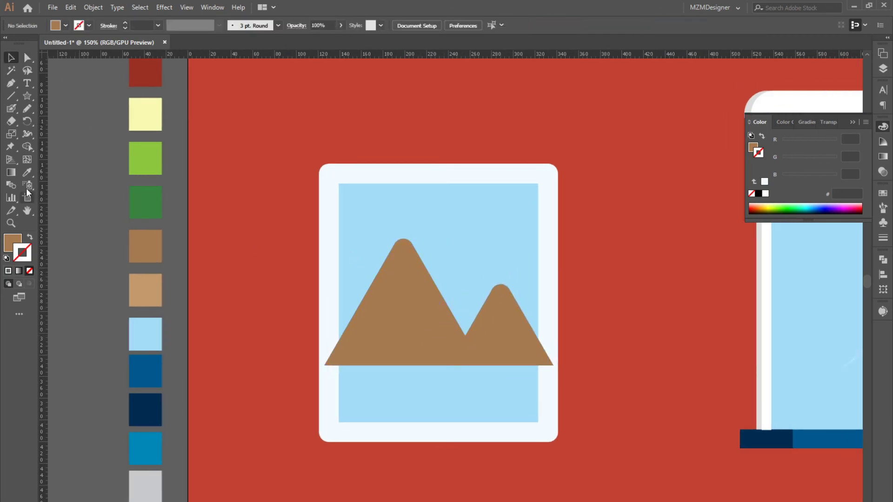
{"action": "left_click_drag", "start_coordinate": [28, 99], "coordinate": [74, 122]}
- Draw a wide light-green ellipse across the picture's lower edge
{"action": "left_click_drag", "start_coordinate": [550, 378], "coordinate": [280, 455]}
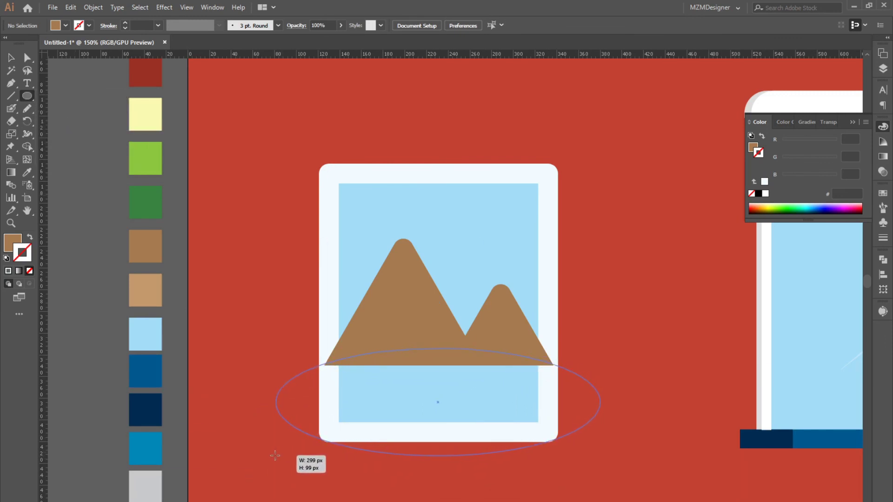
{"action": "left_click_drag", "start_coordinate": [275, 456], "coordinate": [275, 456]}
{"action": "left_click", "coordinate": [26, 173]}
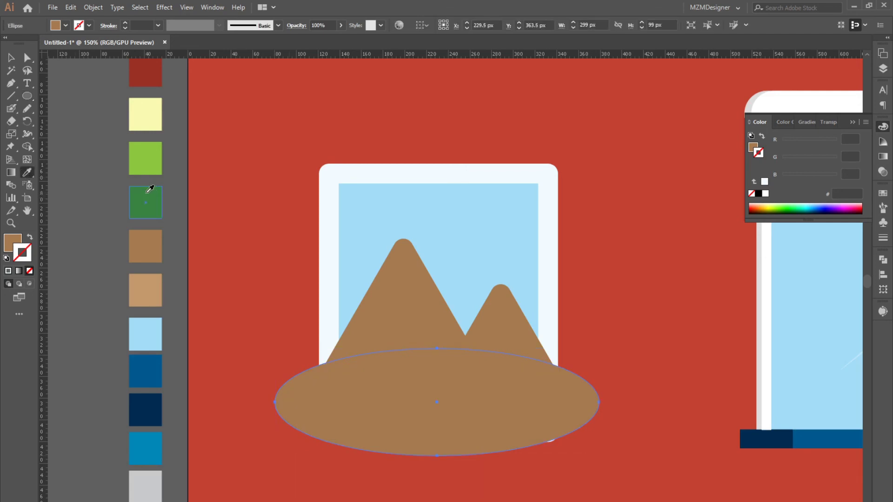
{"action": "left_click", "coordinate": [151, 172]}
{"action": "left_click", "coordinate": [12, 58]}
- Duplicate the ellipse up and left and colour the copy dark green
{"action": "left_click_drag", "start_coordinate": [399, 383], "coordinate": [252, 357], "text": "alt"}
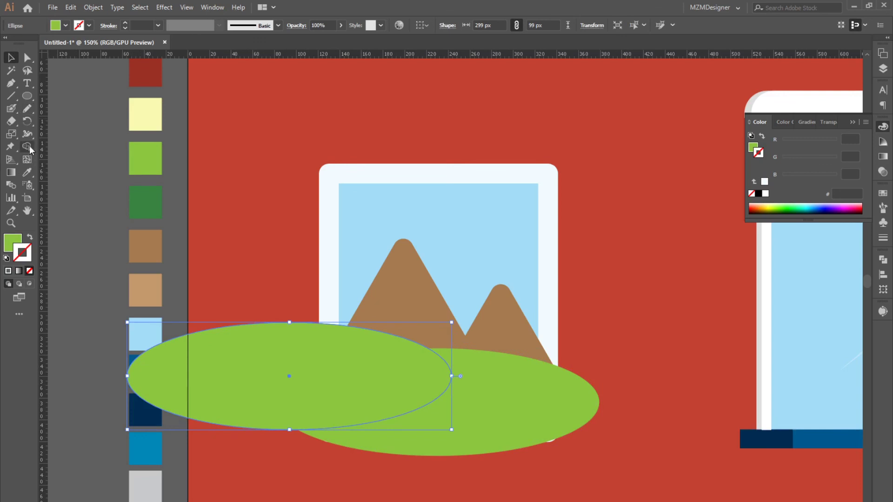
{"action": "left_click", "coordinate": [27, 172]}
{"action": "left_click", "coordinate": [157, 201]}
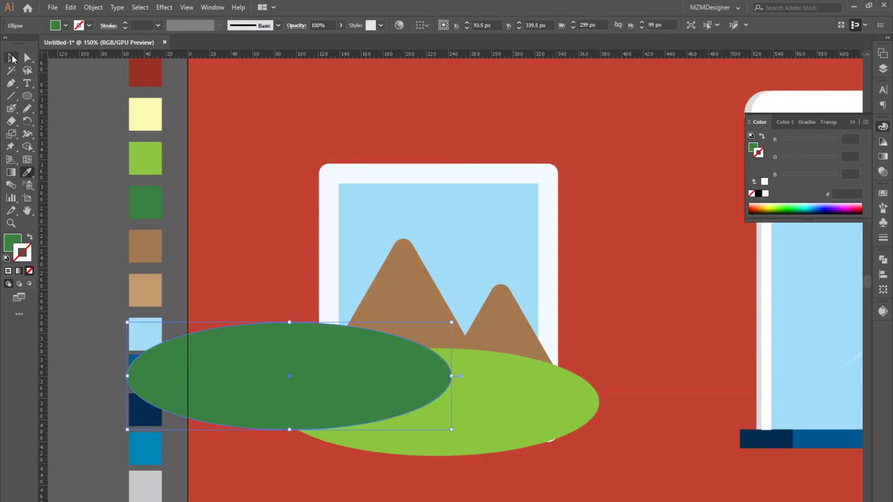
{"action": "left_click", "coordinate": [12, 57]}
- Copy the light-blue sky rectangle
{"action": "left_click", "coordinate": [469, 242]}
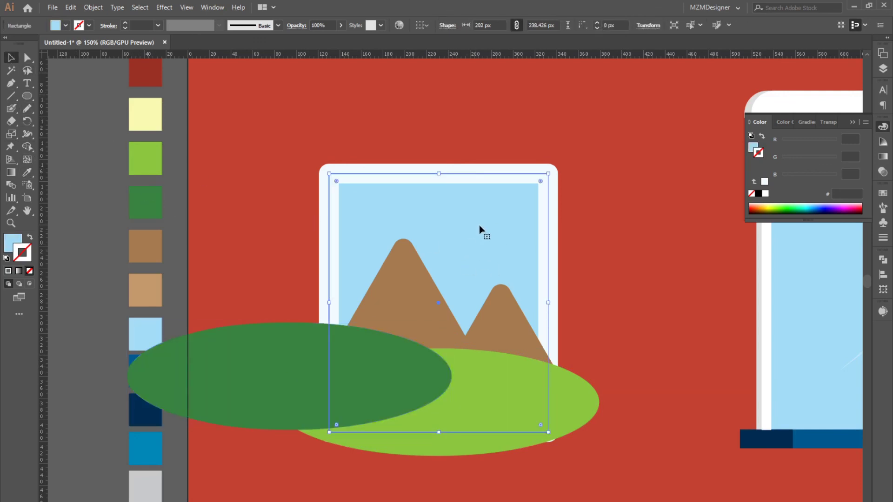
{"action": "left_click", "coordinate": [71, 8]}
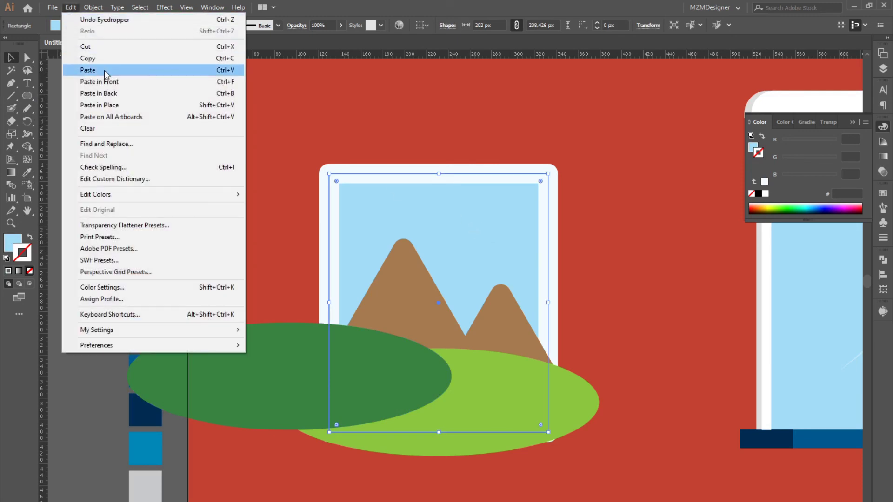
{"action": "left_click", "coordinate": [119, 69]}
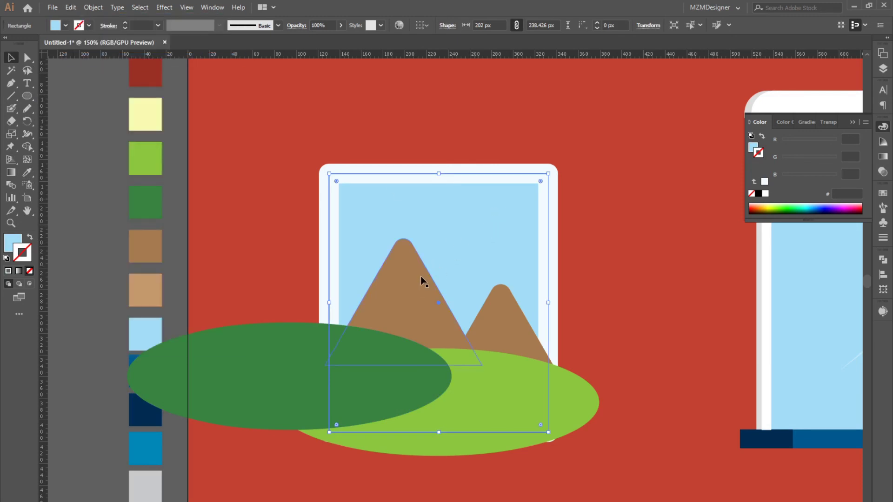
- Paste the sky rectangle copy in front
{"action": "left_click", "coordinate": [422, 279]}
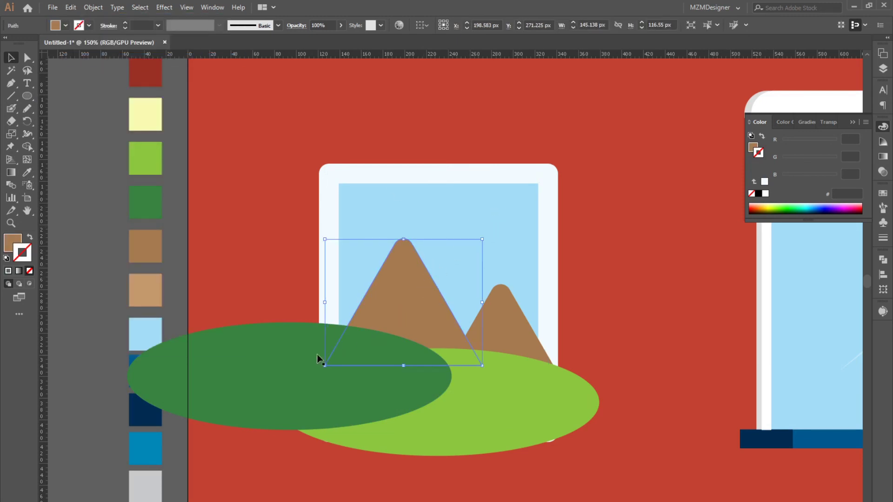
{"action": "left_click", "coordinate": [329, 388], "text": "shift"}
{"action": "left_click", "coordinate": [583, 273]}
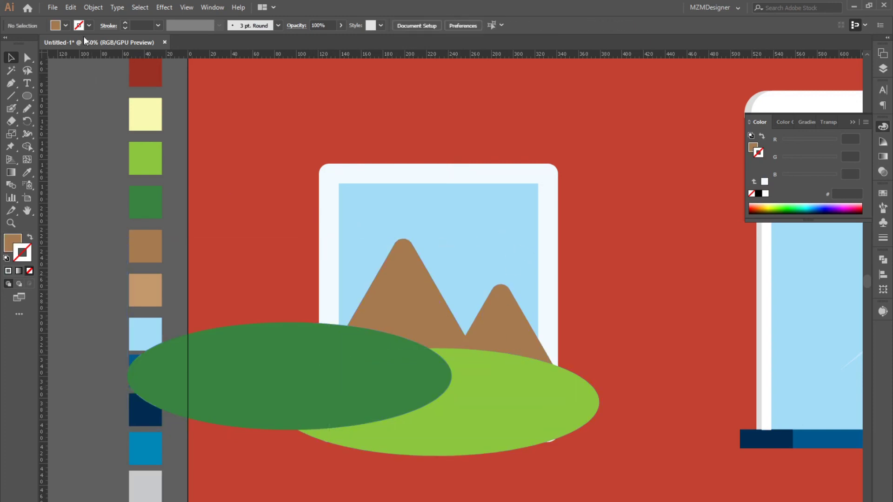
{"action": "left_click", "coordinate": [93, 7]}
{"action": "left_click", "coordinate": [71, 8]}
{"action": "left_click", "coordinate": [110, 86]}
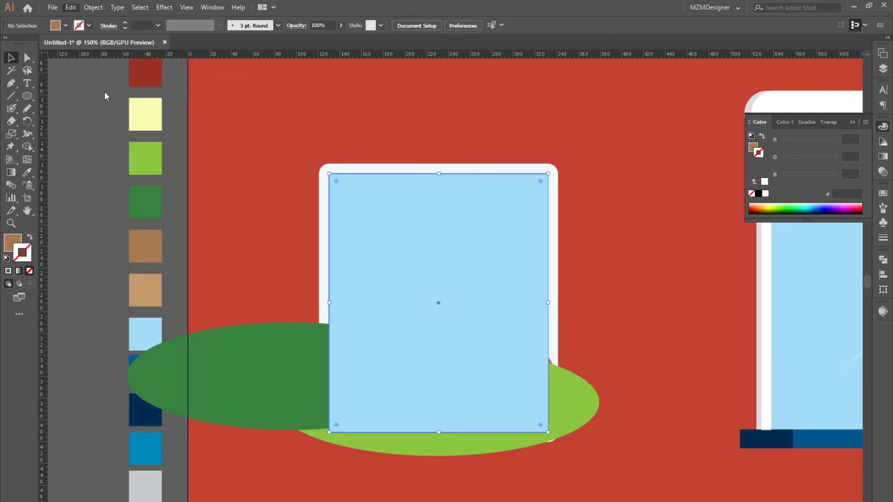
- Move the sky rectangle and both hills left of the artboard, with a mountains copy beside them
{"action": "left_click", "coordinate": [571, 381]}
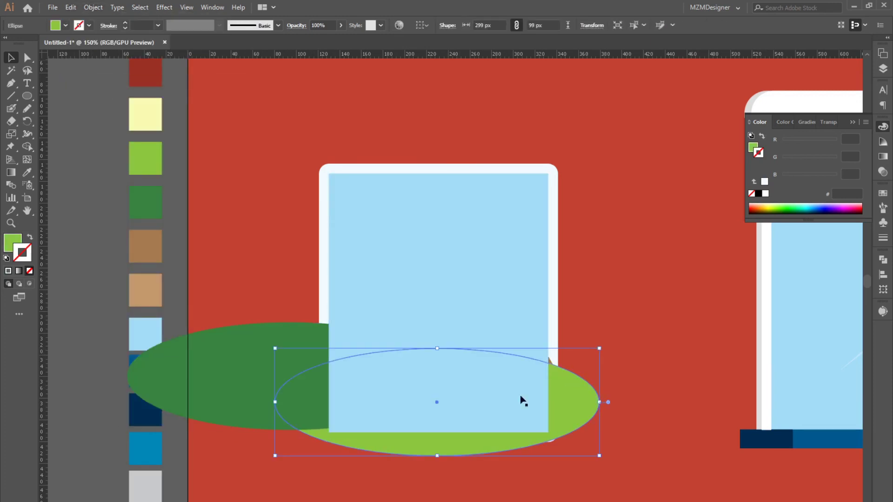
{"action": "left_click", "coordinate": [257, 341], "text": "shift"}
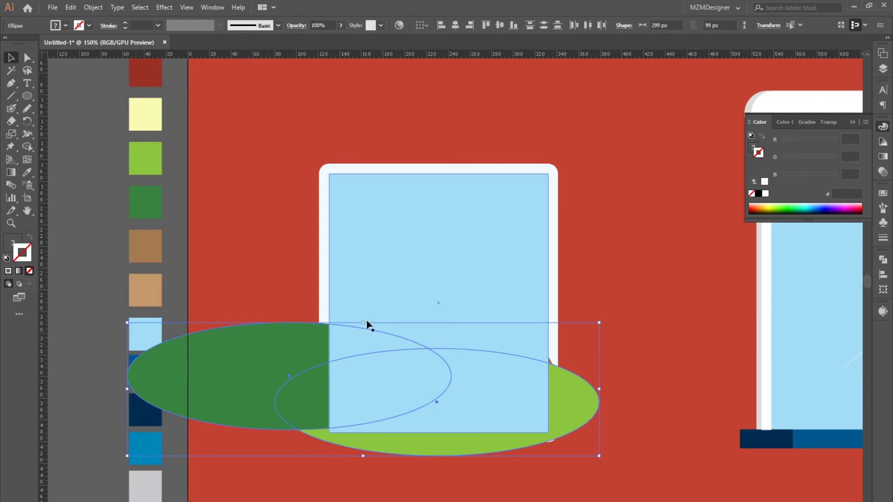
{"action": "key", "text": "ctrl+minus"}
{"action": "key", "text": "ctrl+minus"}
{"action": "mouse_move", "coordinate": [539, 329]}
{"action": "left_mouse_down"}
{"action": "mouse_move", "coordinate": [222, 338]}
{"action": "mouse_move", "coordinate": [260, 338]}
{"action": "left_mouse_up"}
{"action": "key", "text": "ctrl+z"}
{"action": "left_click", "coordinate": [571, 379], "text": "shift"}
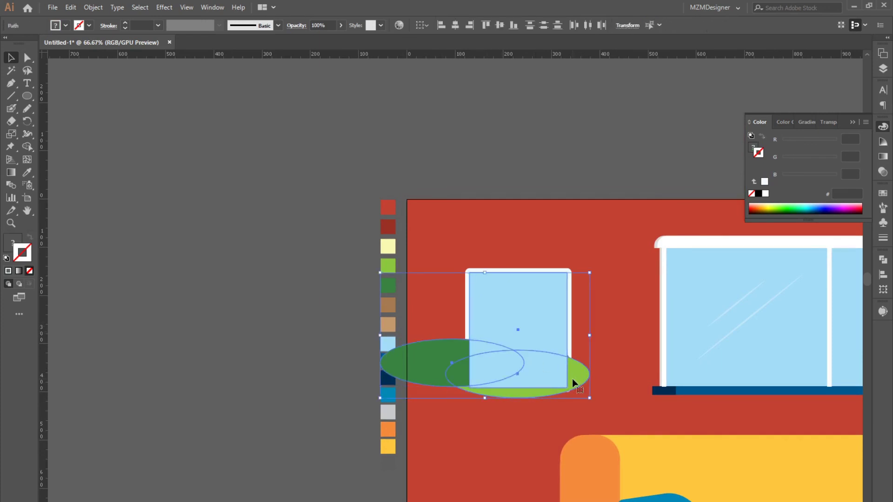
{"action": "left_click_drag", "start_coordinate": [572, 379], "coordinate": [272, 380]}
{"action": "left_click_drag", "start_coordinate": [547, 358], "coordinate": [257, 358]}
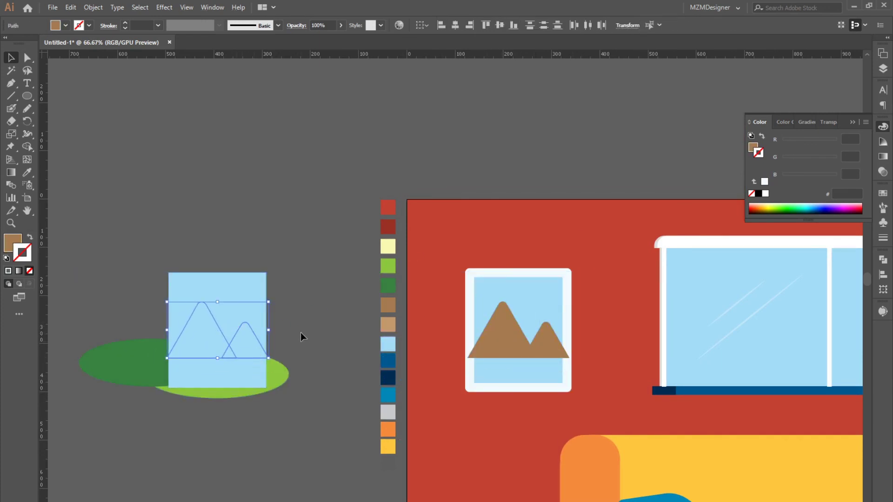
{"action": "left_click", "coordinate": [237, 289]}
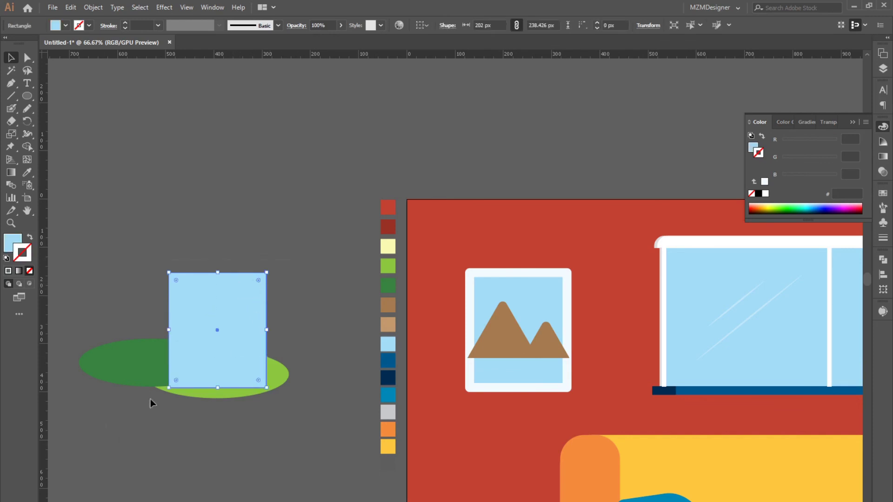
- Make a clipping mask of the mountains and hills inside the sky rectangle
{"action": "left_click_drag", "start_coordinate": [298, 407], "coordinate": [145, 208]}
{"action": "right_click", "coordinate": [219, 289]}
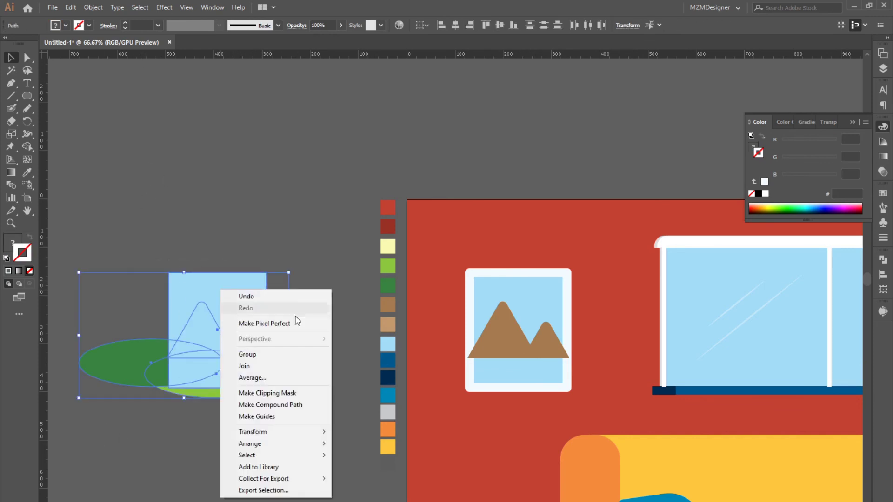
{"action": "left_click", "coordinate": [281, 393]}
{"action": "left_click", "coordinate": [316, 381]}
- Delete the old mountains and move the clipped landscape into the picture frame
{"action": "left_click", "coordinate": [532, 352]}
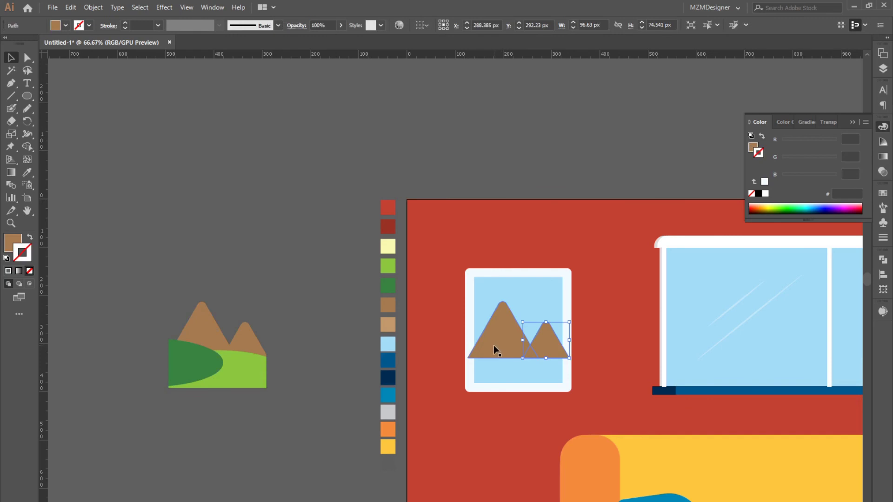
{"action": "key", "text": "Delete"}
{"action": "left_click_drag", "start_coordinate": [227, 375], "coordinate": [527, 370]}
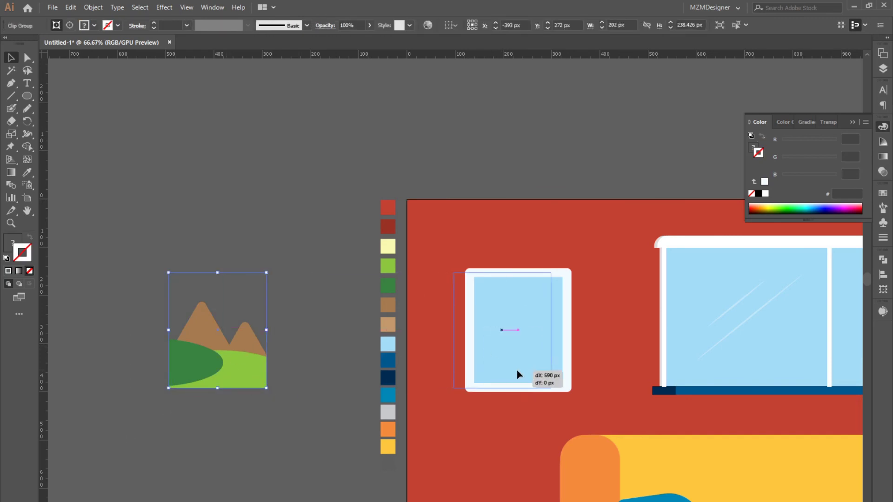
- Send the landscape group one step backward behind the frame
{"action": "right_click", "coordinate": [533, 287]}
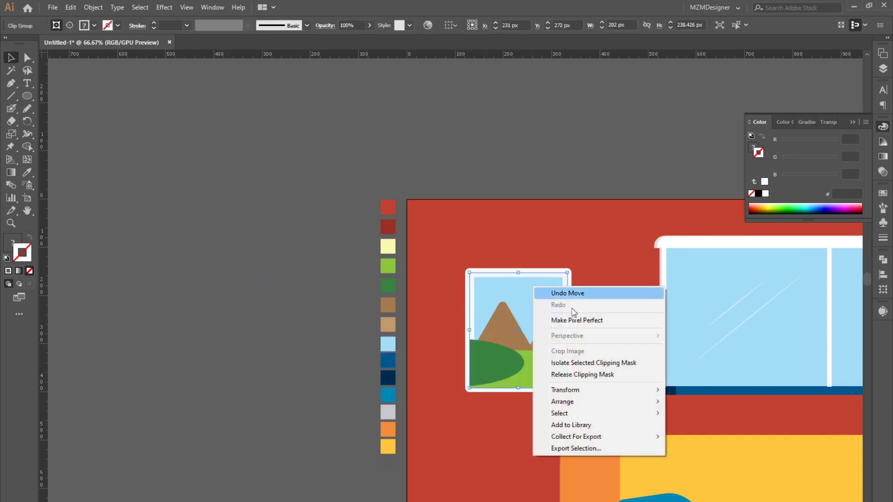
{"action": "left_click", "coordinate": [302, 291]}
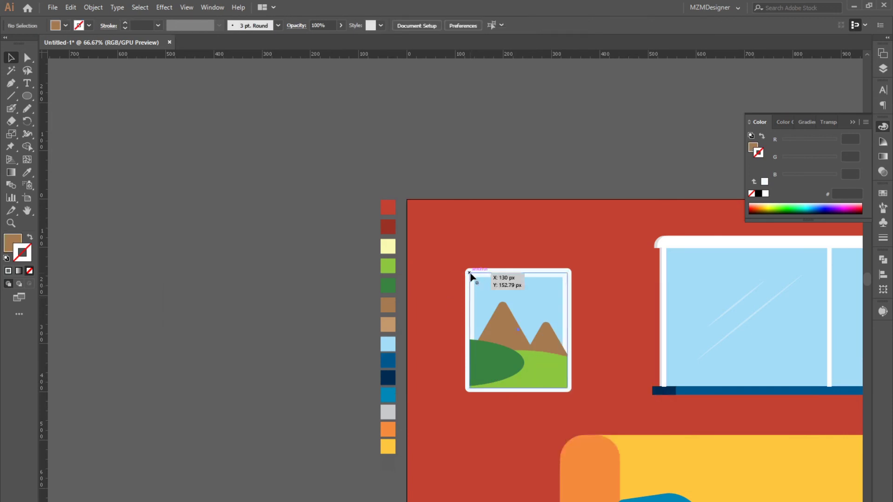
{"action": "left_click", "coordinate": [470, 277]}
{"action": "right_click", "coordinate": [508, 329]}
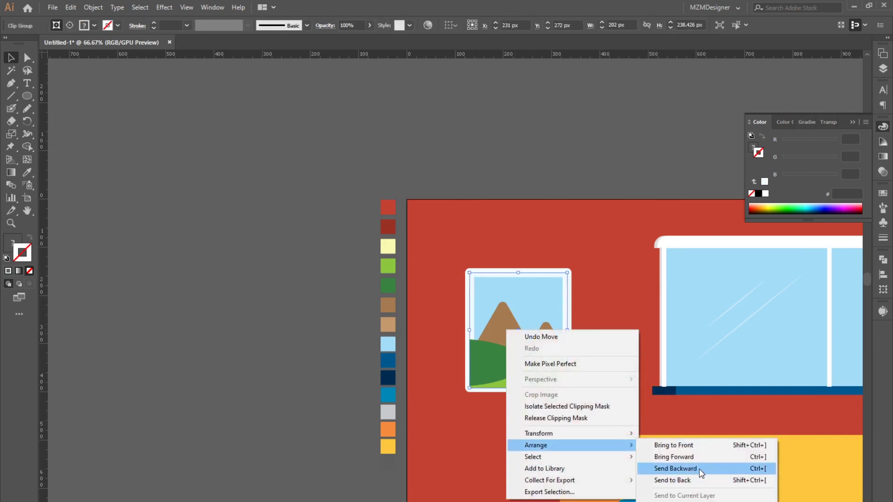
{"action": "left_click", "coordinate": [675, 469]}
{"action": "scroll", "coordinate": [460, 387], "scroll_direction": "left", "scroll_amount": 3}
{"action": "scroll", "coordinate": [449, 368], "scroll_direction": "down", "scroll_amount": 1}
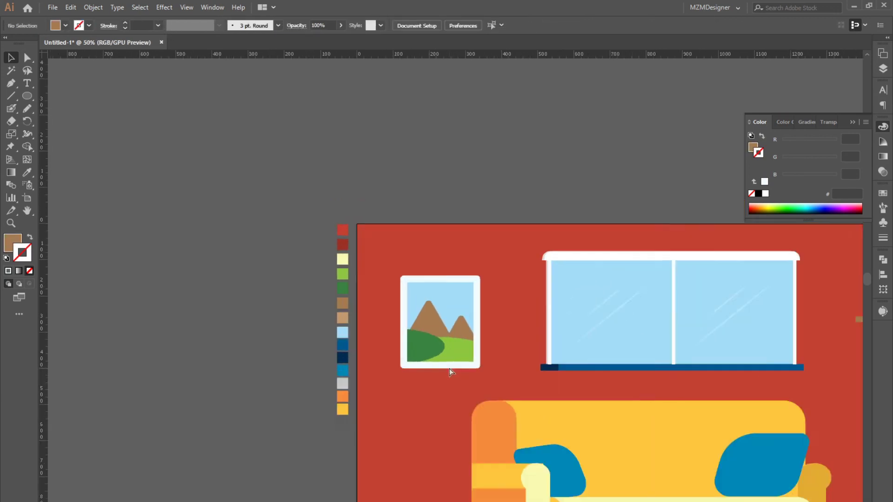
{"action": "key", "text": "ctrl+plus"}
{"action": "key", "text": "ctrl+plus"}
- Restack the dark green hill behind the light green one, then draw a small sky circle
{"action": "left_click", "coordinate": [433, 394]}
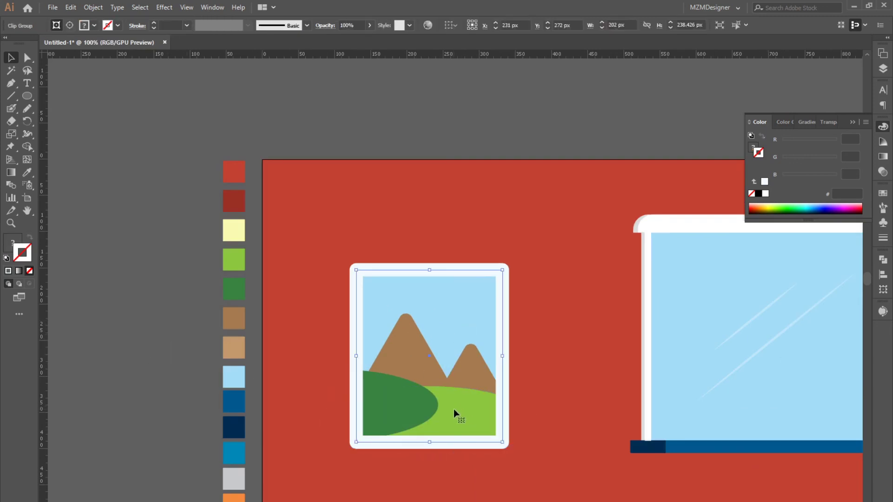
{"action": "double_click", "coordinate": [456, 409]}
{"action": "right_click", "coordinate": [457, 408]}
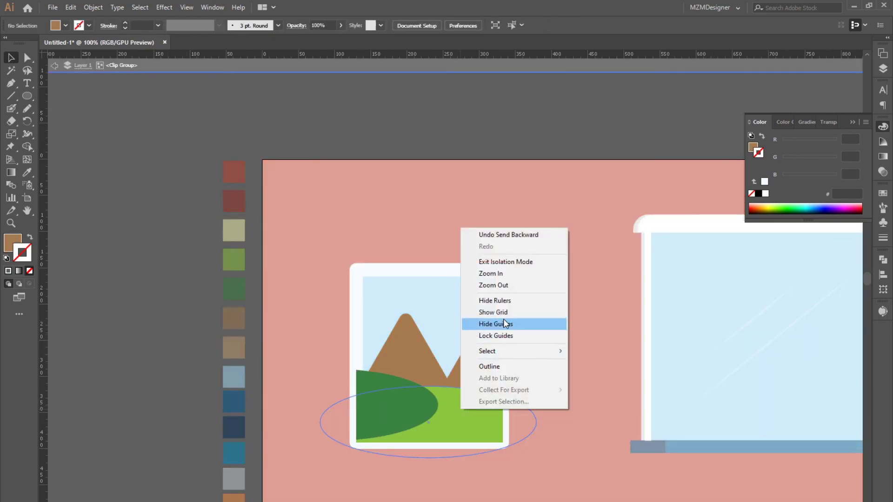
{"action": "right_click", "coordinate": [462, 404]}
{"action": "mouse_move", "coordinate": [487, 350]}
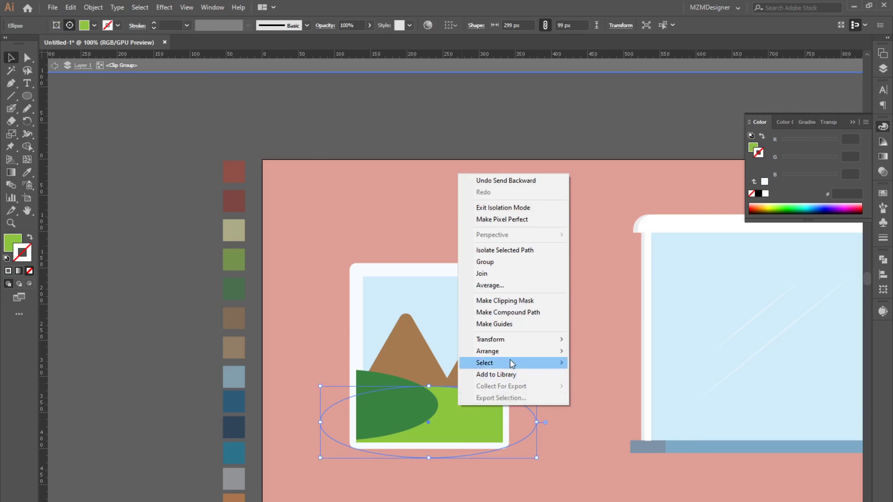
{"action": "left_click", "coordinate": [612, 363]}
{"action": "double_click", "coordinate": [147, 418]}
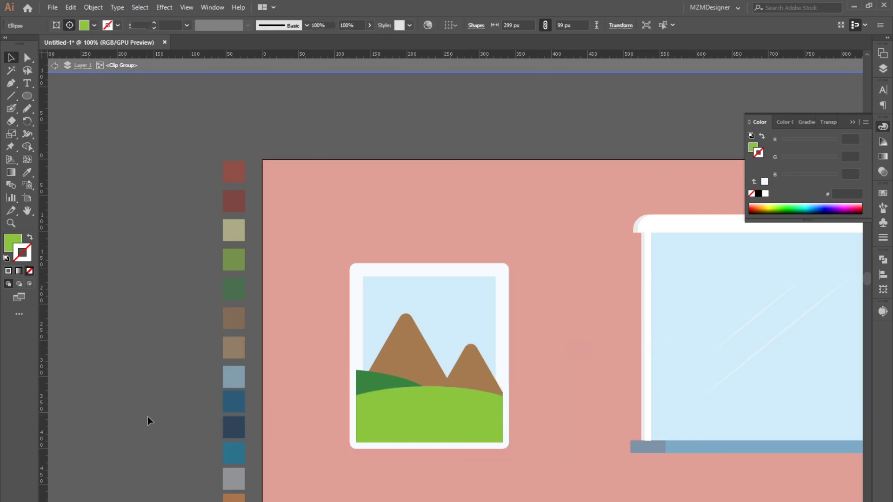
{"action": "mouse_move", "coordinate": [458, 308]}
{"action": "left_mouse_down"}
{"action": "mouse_move", "coordinate": [442, 311]}
{"action": "mouse_move", "coordinate": [451, 310]}
{"action": "left_mouse_up"}
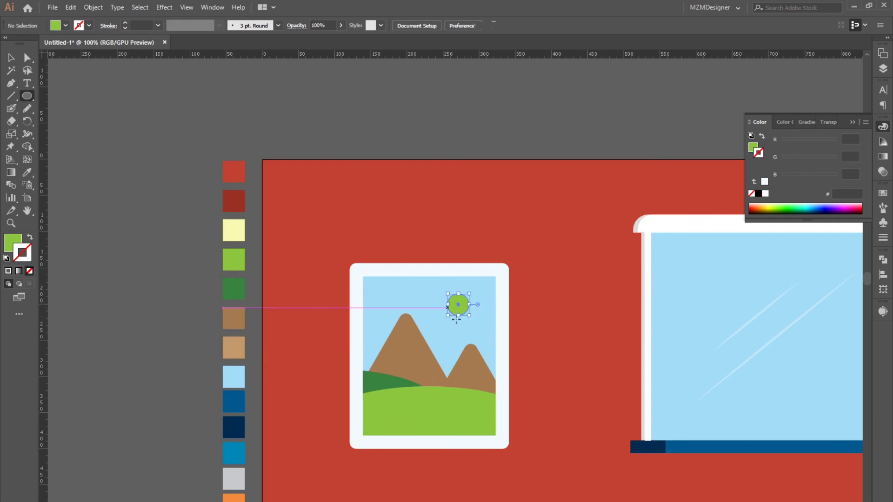
- Turn the circle into a pale yellow sun and move it slightly lower
{"action": "key", "text": "i"}
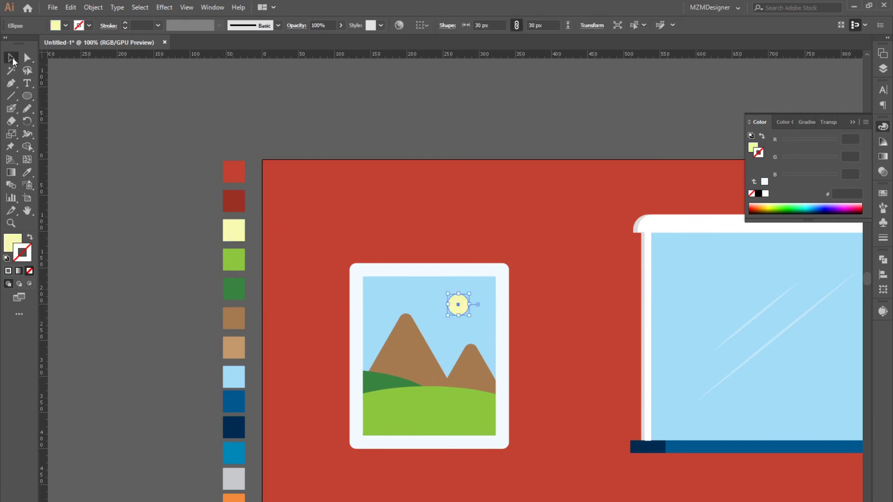
{"action": "key", "text": "v"}
{"action": "left_click_drag", "start_coordinate": [460, 313], "coordinate": [459, 317]}
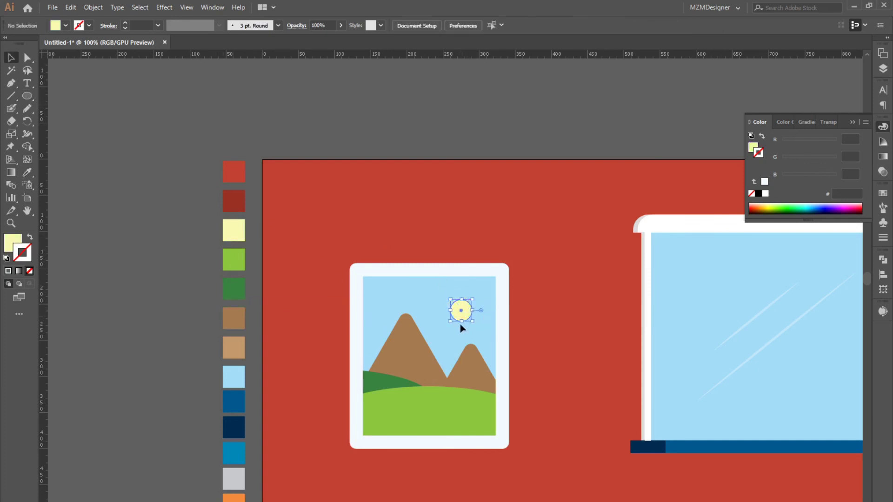
{"action": "left_click", "coordinate": [168, 376]}
- Scale the framed picture down slightly by its corner
{"action": "key", "text": "ctrl+minus"}
{"action": "key", "text": "ctrl+minus"}
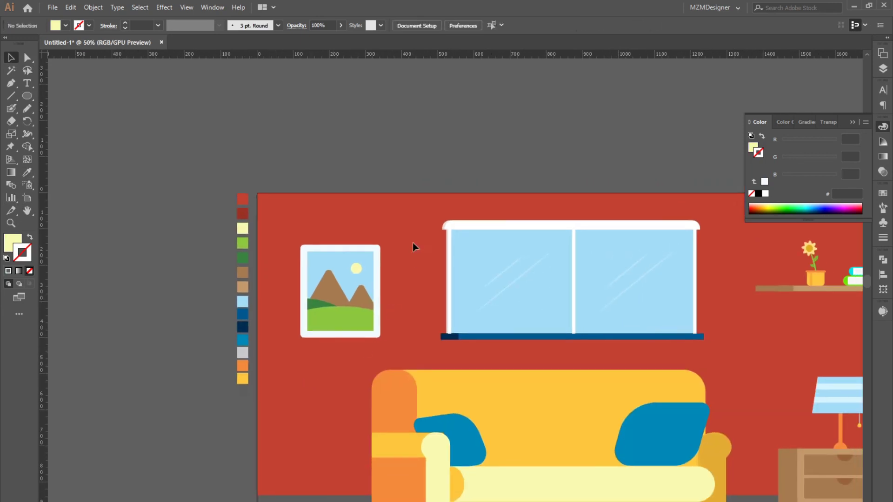
{"action": "left_click", "coordinate": [355, 265]}
{"action": "left_click_drag", "start_coordinate": [380, 245], "coordinate": [367, 259]}
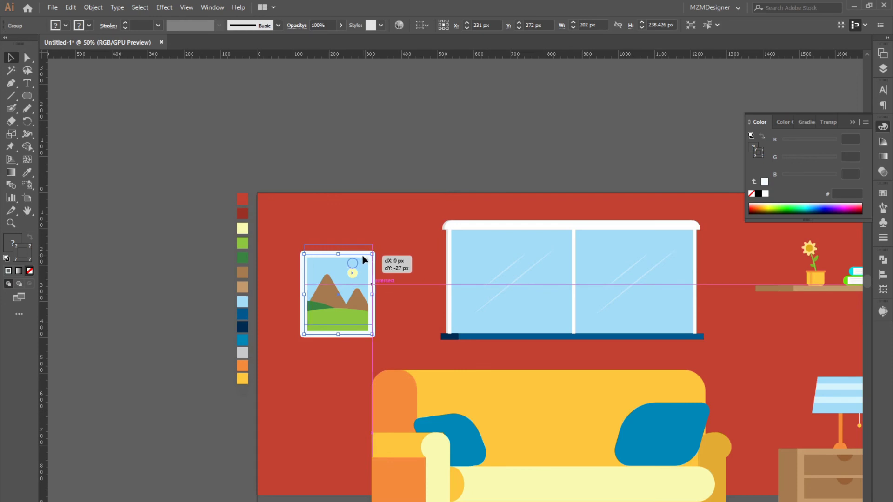
- Undo the picture's scaling and ungroup the frame group
{"action": "left_click", "coordinate": [187, 363]}
{"action": "left_click_drag", "start_coordinate": [381, 336], "coordinate": [282, 352]}
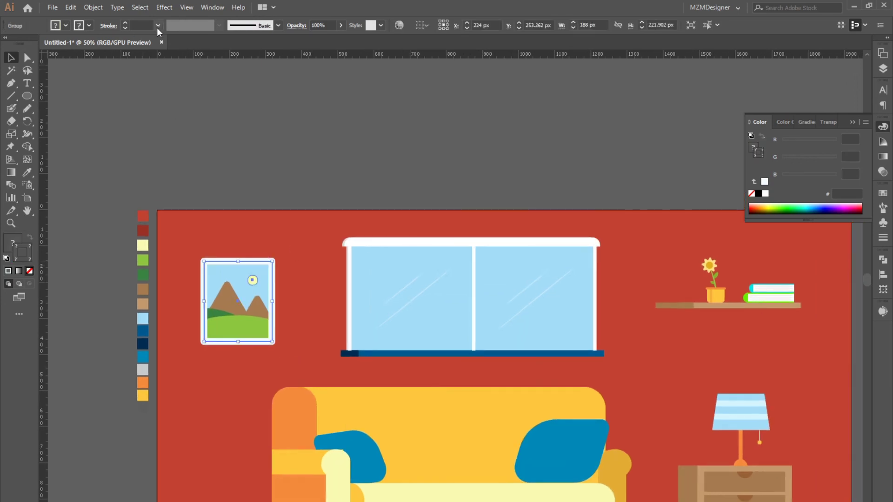
{"action": "left_click", "coordinate": [203, 273]}
{"action": "left_click", "coordinate": [159, 25]}
{"action": "key", "text": "ctrl+z"}
{"action": "right_click", "coordinate": [246, 285]}
{"action": "mouse_move", "coordinate": [277, 400]}
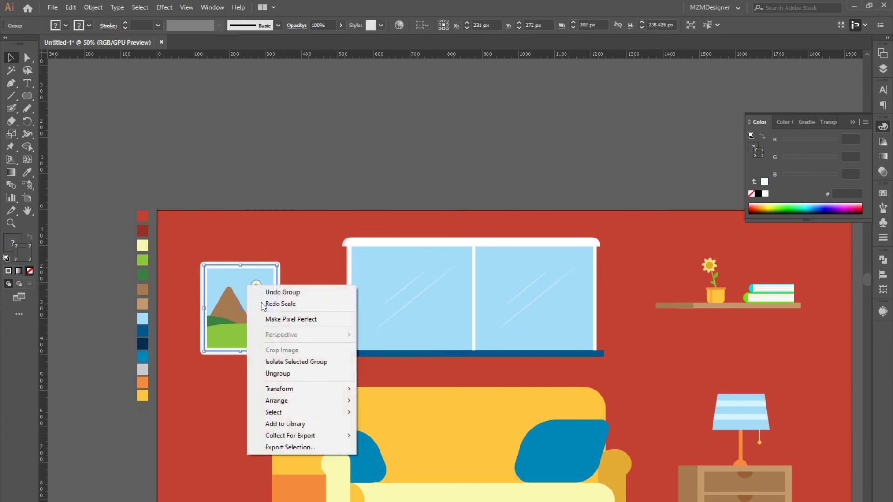
{"action": "left_click", "coordinate": [301, 374]}
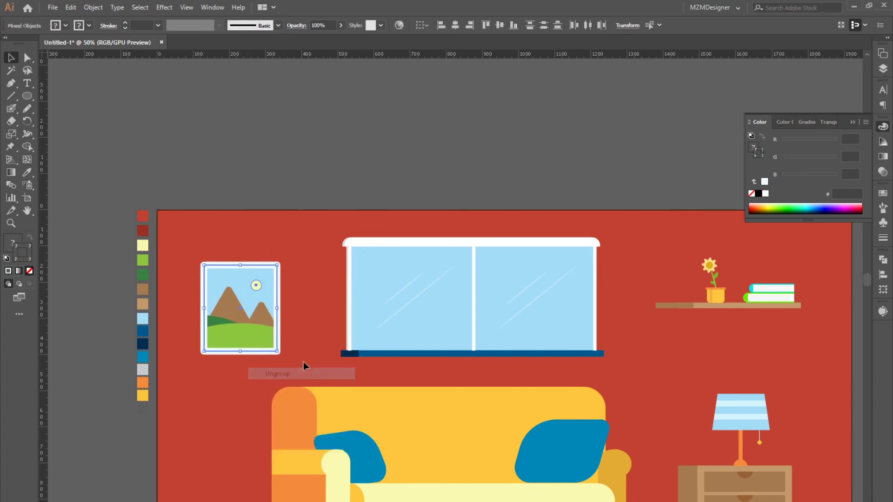
- Check the frame's stroke weight and reposition the picture left and lower on the wall
{"action": "left_click", "coordinate": [217, 263]}
{"action": "left_click", "coordinate": [159, 25]}
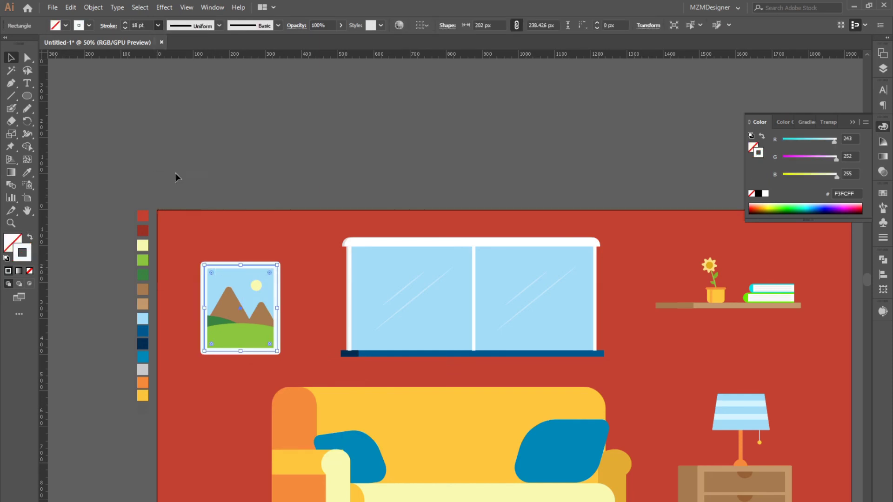
{"action": "left_click", "coordinate": [174, 173]}
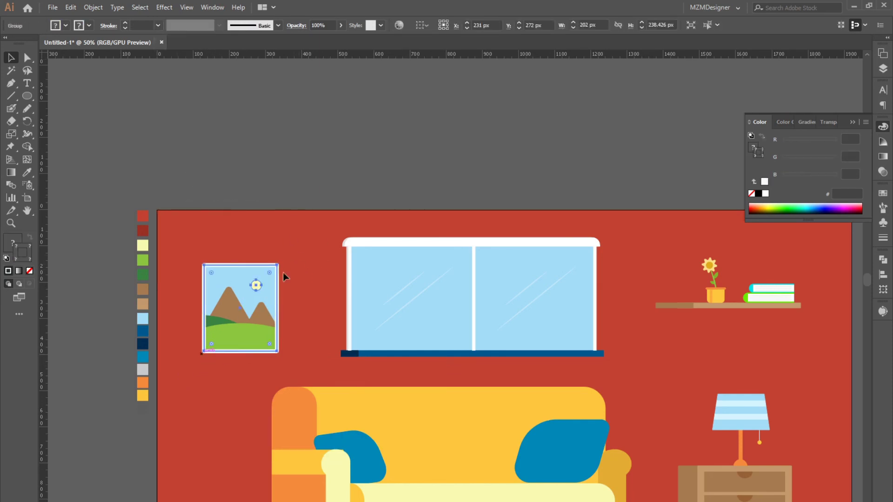
{"action": "left_click_drag", "start_coordinate": [255, 285], "coordinate": [263, 278]}
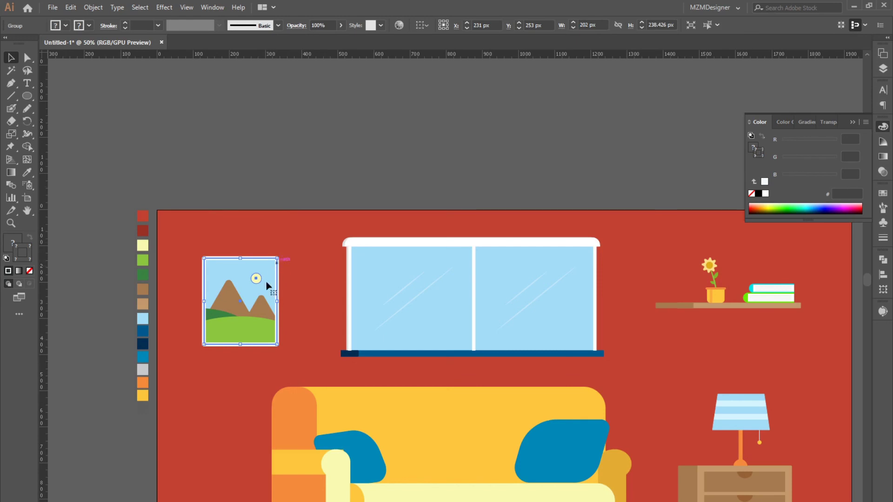
{"action": "left_click_drag", "start_coordinate": [261, 315], "coordinate": [249, 330]}
{"action": "left_click", "coordinate": [286, 194]}
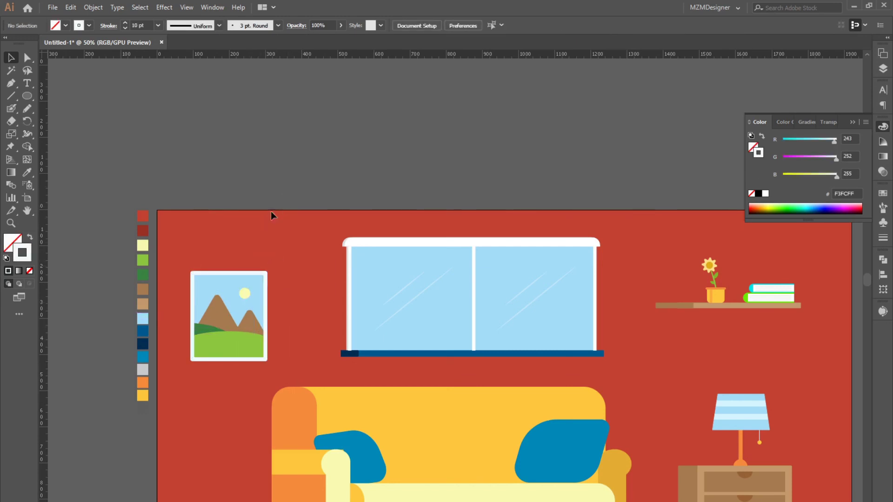
{"action": "left_click", "coordinate": [346, 355]}
- Enlarge the window proportionally around its centre and nudge it lower
{"action": "left_click_drag", "start_coordinate": [341, 357], "coordinate": [318, 366]}
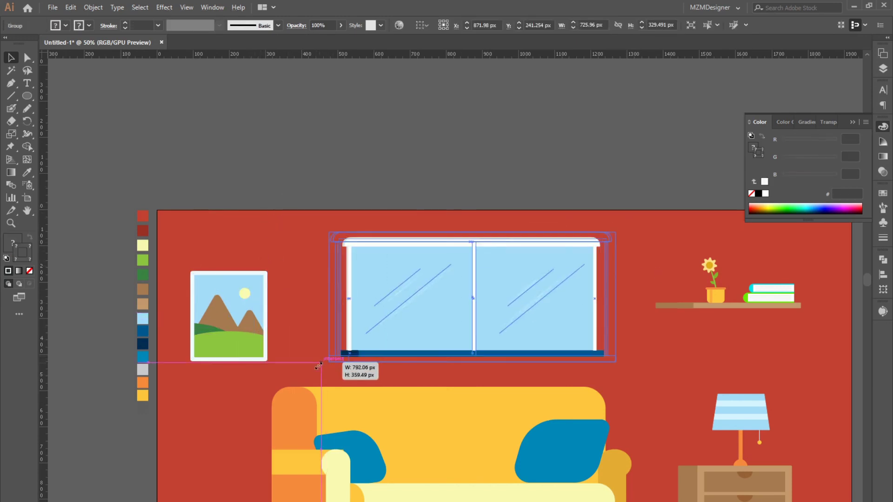
{"action": "key", "text": "shift+Down"}
{"action": "key", "text": "shift+Down"}
{"action": "key", "text": "shift+Down"}
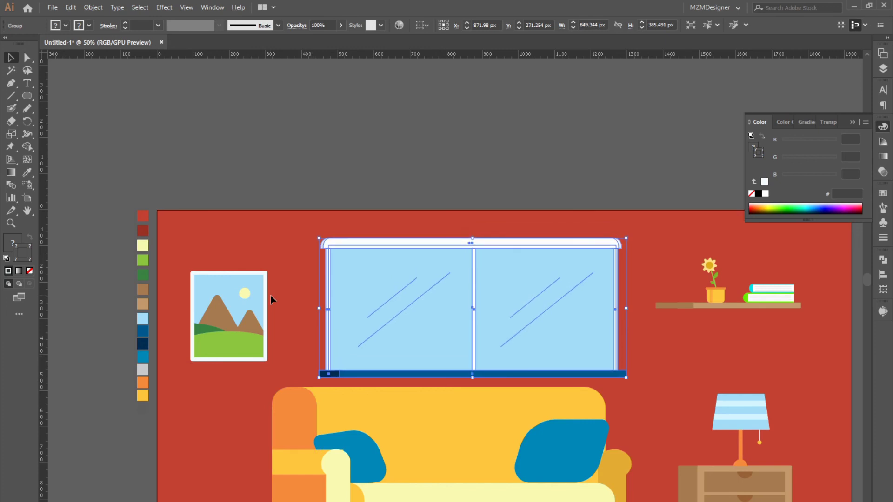
{"action": "key", "text": "Left"}
{"action": "key", "text": "Left"}
{"action": "key", "text": "ctrl+minus"}
{"action": "left_click", "coordinate": [751, 328]}
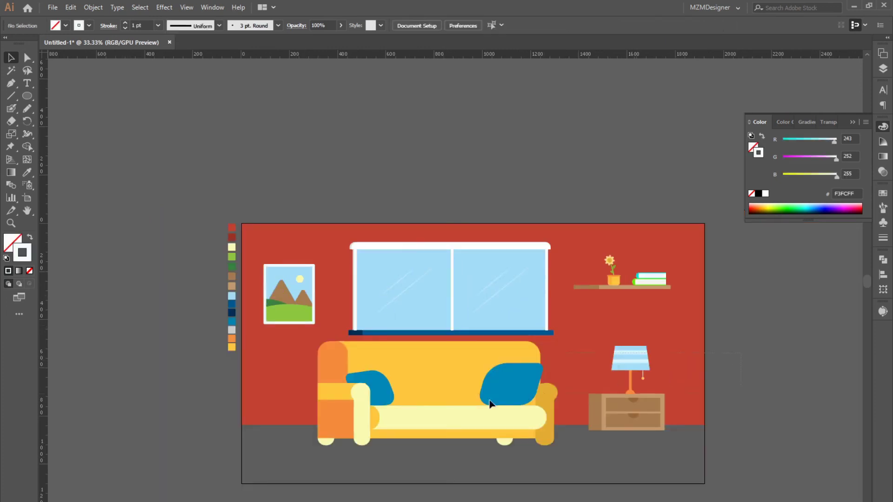
- Nudge the sofa, nightstand and floor down, then lower the wall shelf slightly
{"action": "left_click", "coordinate": [344, 409]}
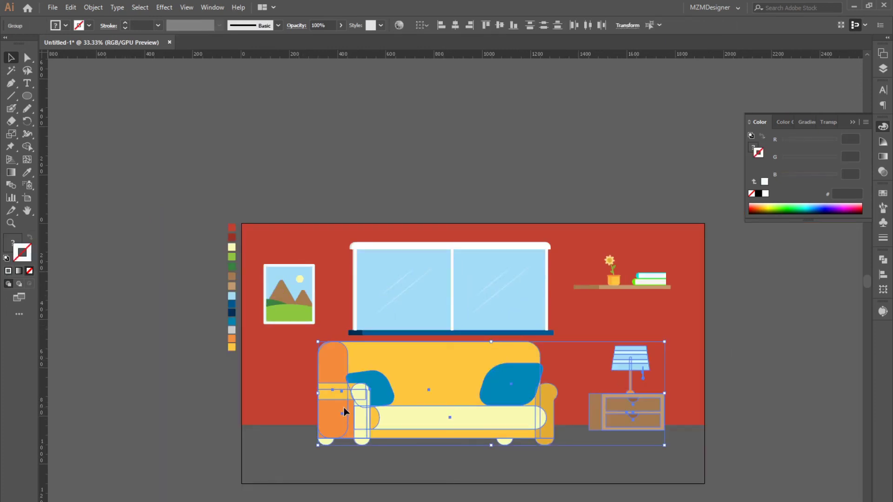
{"action": "left_click", "coordinate": [699, 463], "text": "shift"}
{"action": "key", "text": "shift+Down"}
{"action": "key", "text": "shift+Down"}
{"action": "key", "text": "shift+Down"}
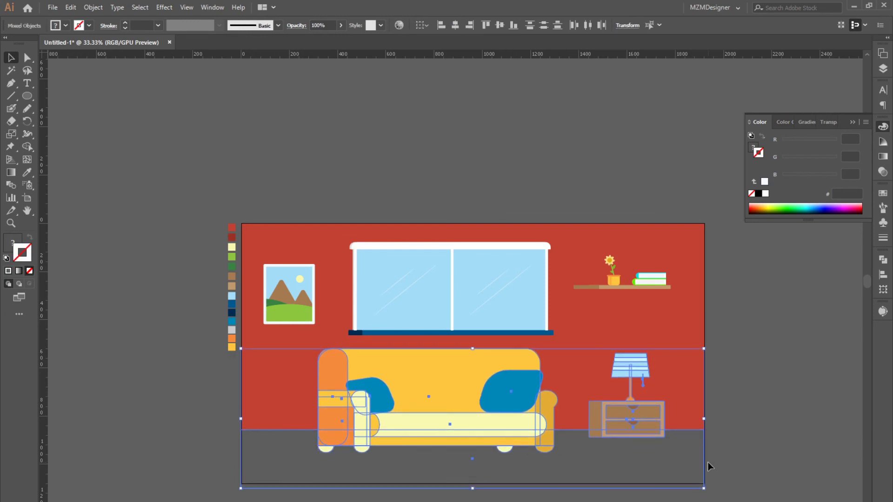
{"action": "left_click", "coordinate": [708, 463]}
{"action": "left_click", "coordinate": [577, 287]}
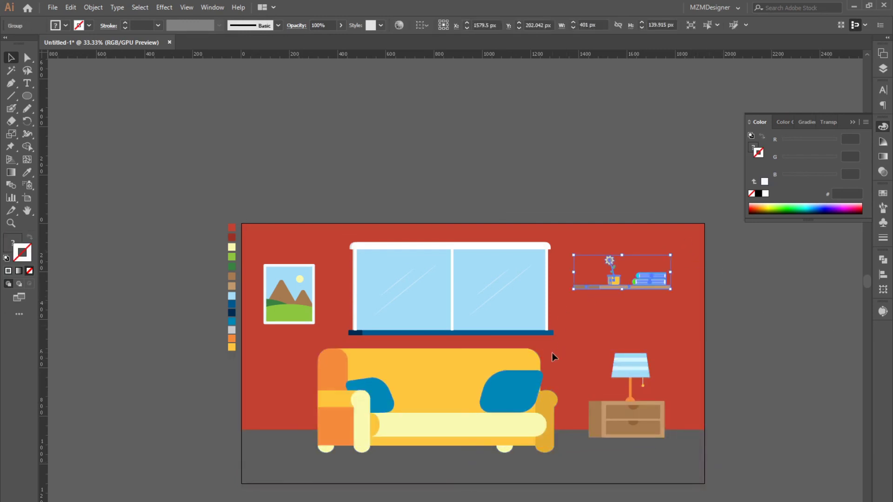
{"action": "key", "text": "shift+Down"}
{"action": "key", "text": "shift+Down"}
{"action": "key", "text": "shift+Down"}
{"action": "left_click", "coordinate": [763, 296]}
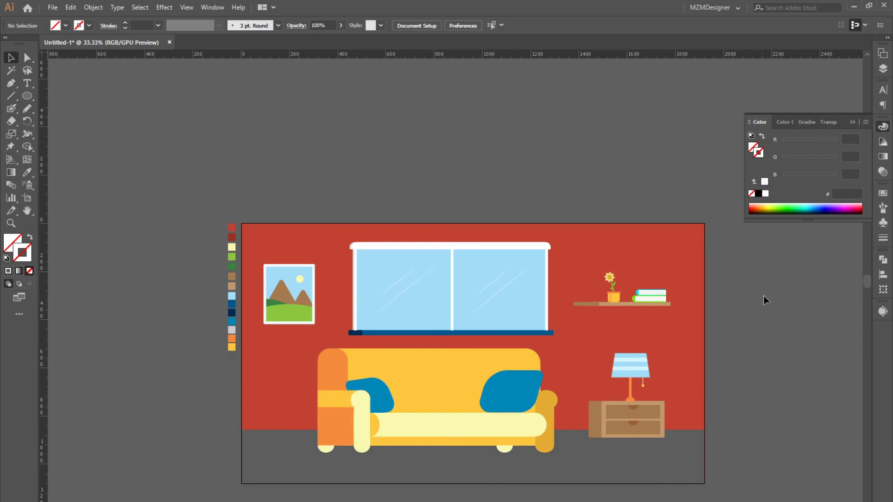
- Check the picture frame and recentre the zoomed room view for drawing rectangles
{"action": "left_click", "coordinate": [285, 302]}
{"action": "left_click", "coordinate": [707, 352]}
{"action": "left_click_drag", "start_coordinate": [707, 352], "coordinate": [655, 332]}
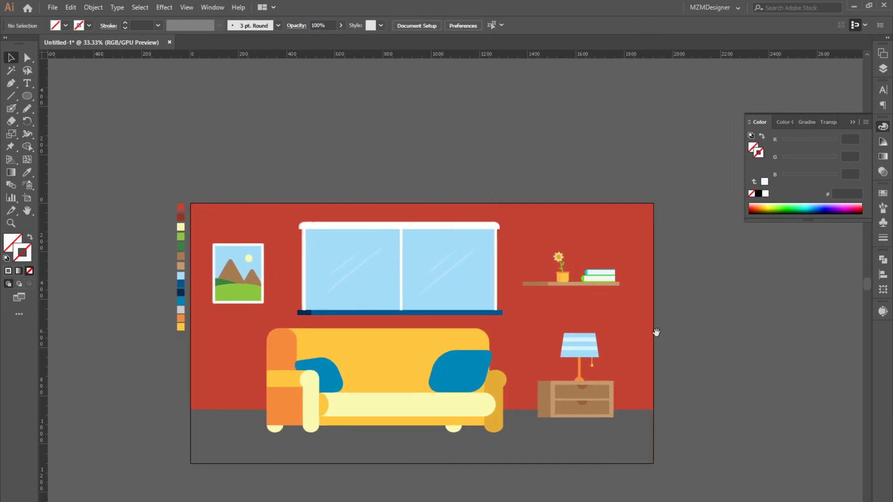
{"action": "left_click_drag", "start_coordinate": [29, 100], "coordinate": [80, 98]}
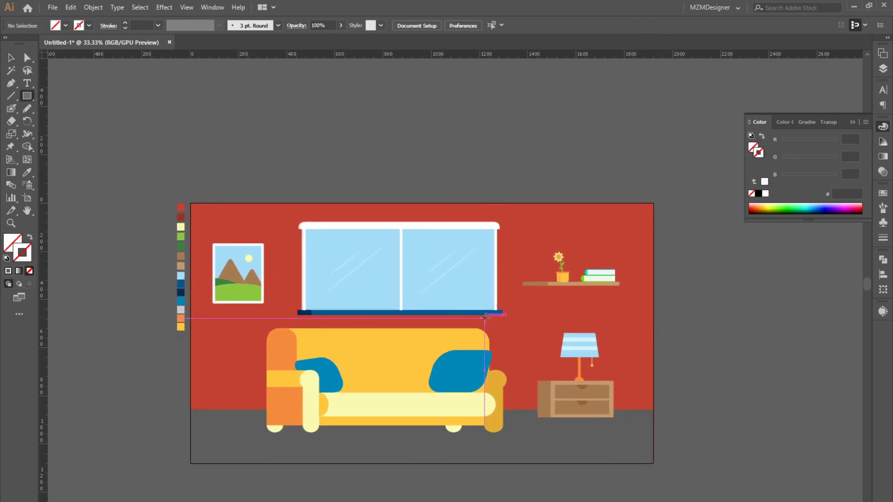
{"action": "key", "text": "ctrl+equal"}
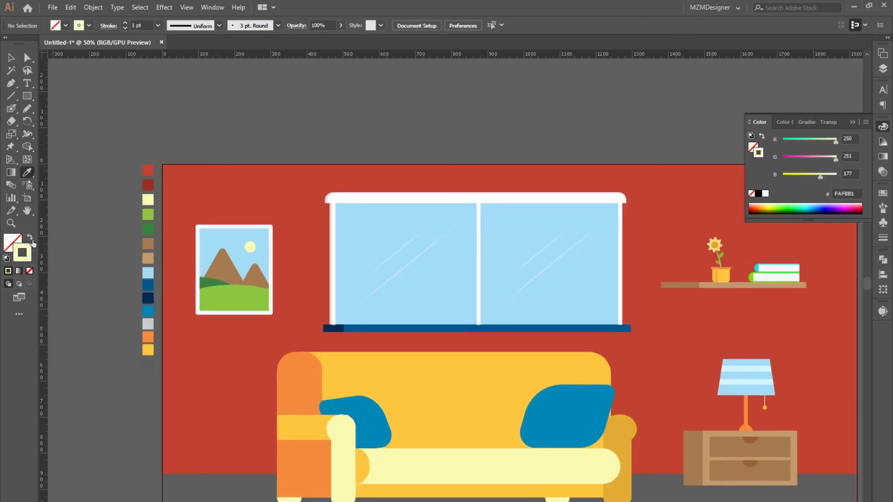
- Draw a thin pale yellow bar above the artboard and fully round its ends
{"action": "key", "text": "ctrl+equal"}
{"action": "left_click_drag", "start_coordinate": [332, 182], "coordinate": [411, 421]}
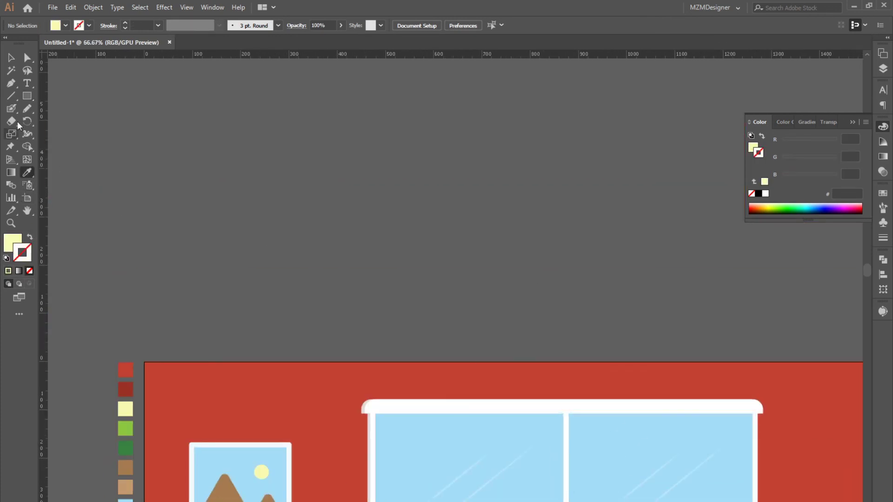
{"action": "left_click_drag", "start_coordinate": [484, 284], "coordinate": [271, 294]}
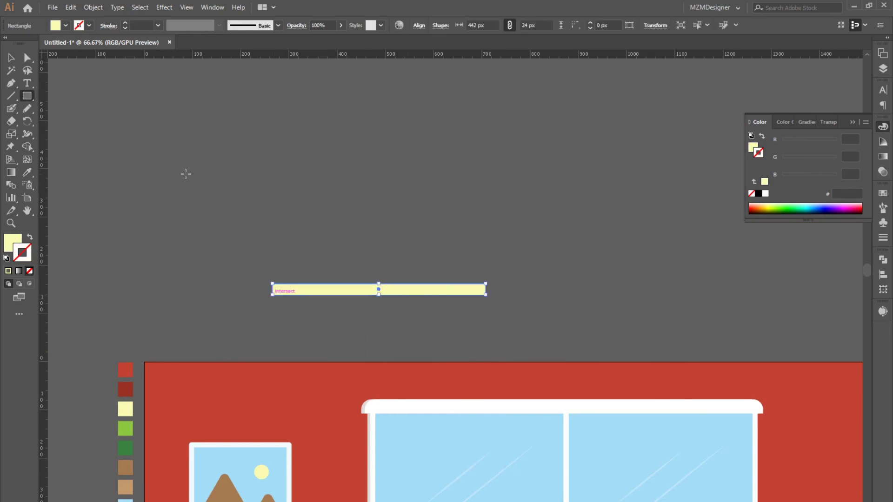
{"action": "key", "text": "ctrl+equal"}
{"action": "key", "text": "ctrl+equal"}
{"action": "key", "text": "a"}
{"action": "left_click_drag", "start_coordinate": [218, 283], "coordinate": [285, 291]}
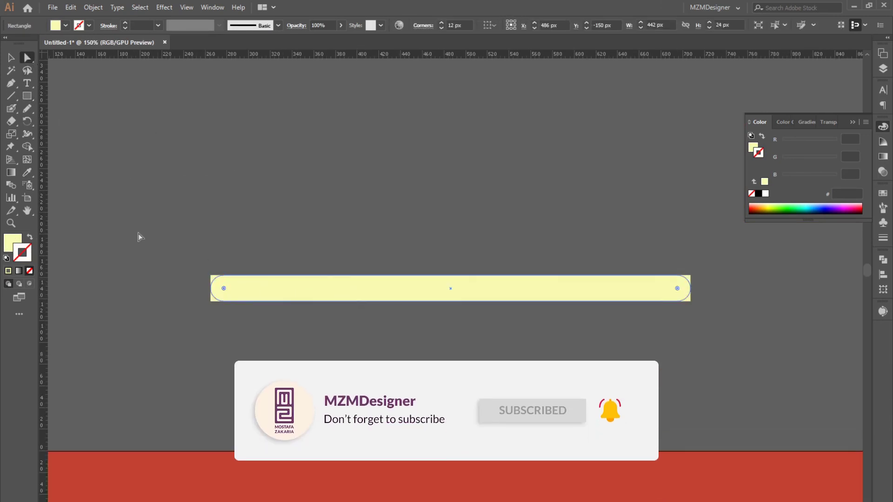
{"action": "key", "text": "v"}
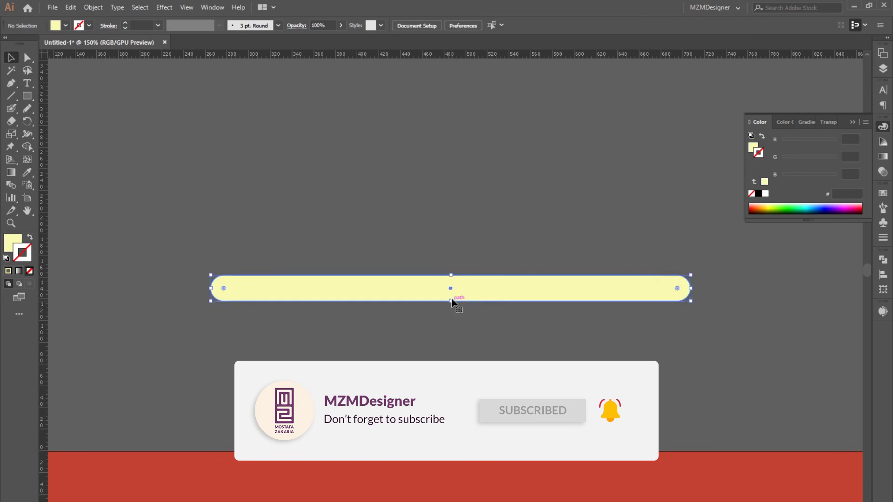
- Halve the yellow bar's height to 12 px and fully round its corners
{"action": "left_click_drag", "start_coordinate": [690, 276], "coordinate": [532, 290]}
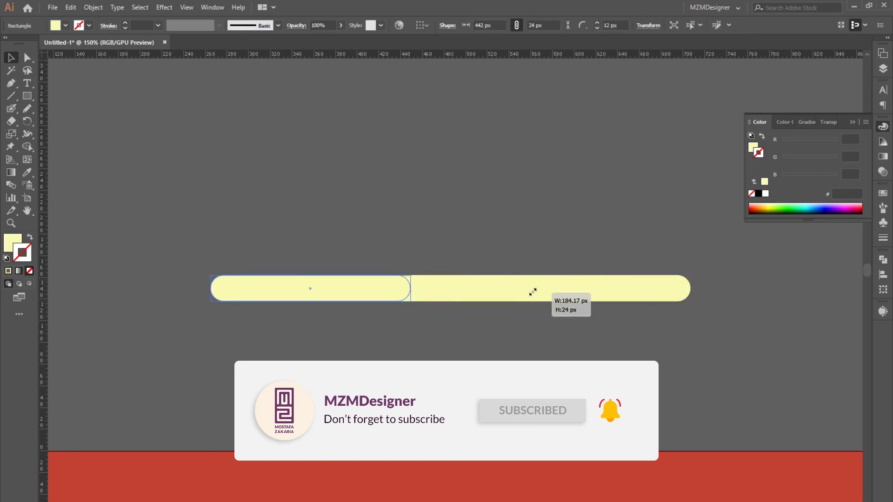
{"action": "key", "text": "ctrl+z"}
{"action": "key", "text": "ctrl+z"}
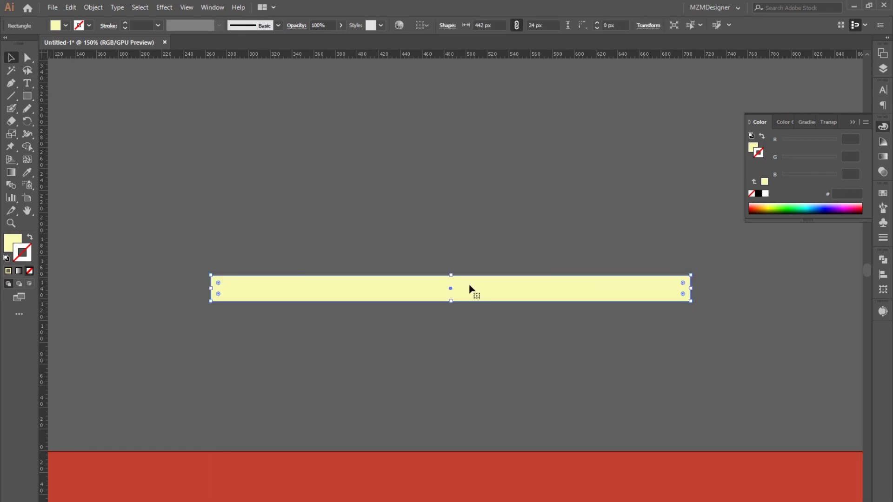
{"action": "left_click_drag", "start_coordinate": [451, 275], "coordinate": [450, 288]}
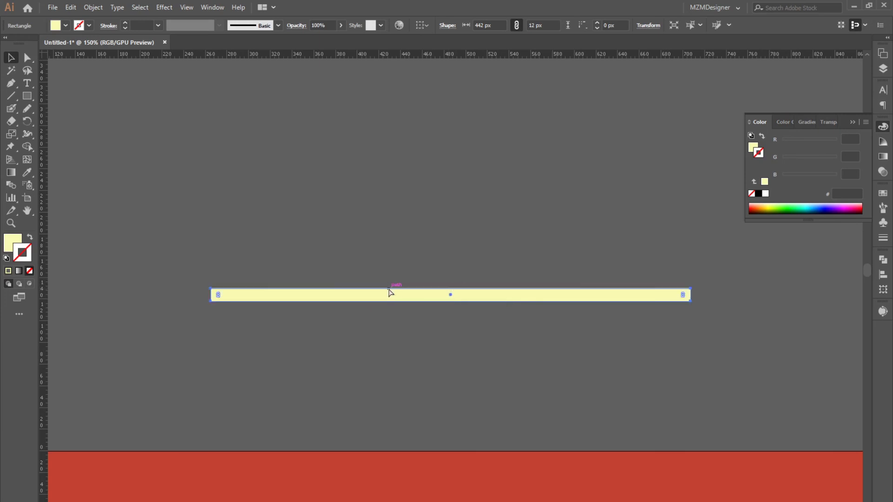
{"action": "key", "text": "ctrl+equal"}
{"action": "key", "text": "a"}
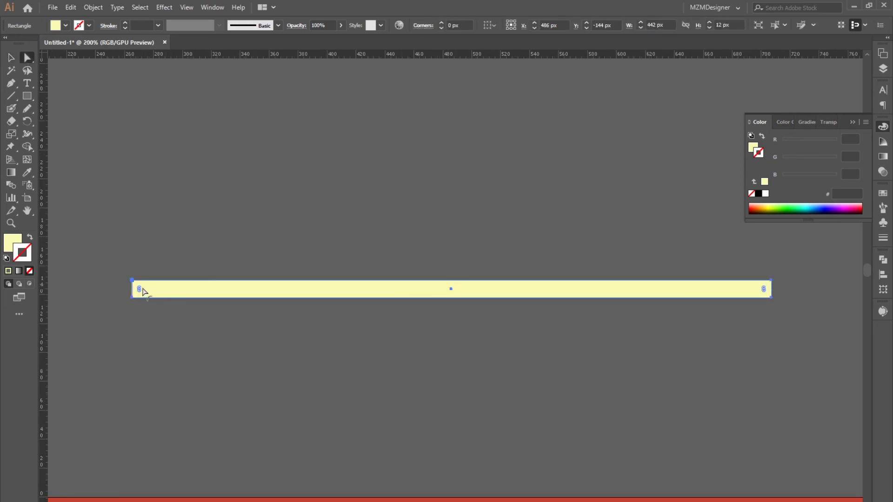
{"action": "left_click_drag", "start_coordinate": [139, 288], "coordinate": [153, 291]}
{"action": "key", "text": "v"}
{"action": "left_click", "coordinate": [59, 130]}
{"action": "key", "text": "ctrl+minus"}
{"action": "key", "text": "ctrl+minus"}
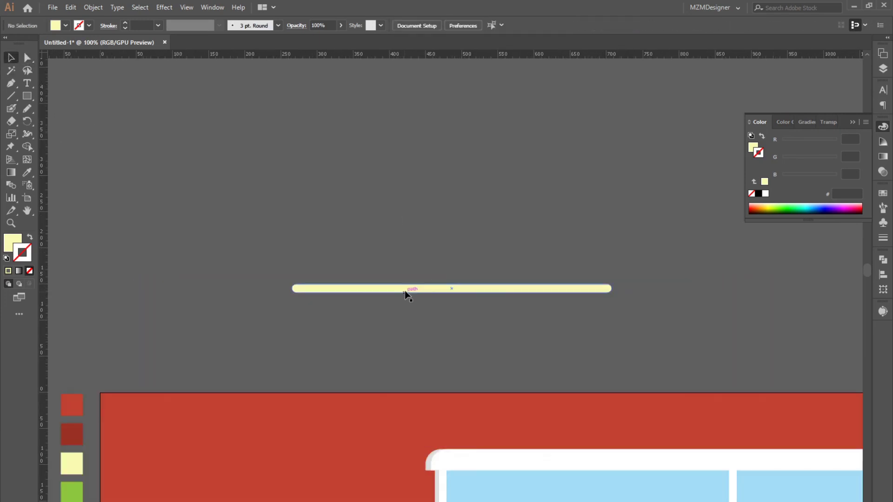
- Add a shortened 70 px bar copy and an 11 px circle, then select all dash pieces
{"action": "left_click_drag", "start_coordinate": [404, 291], "coordinate": [70, 293]}
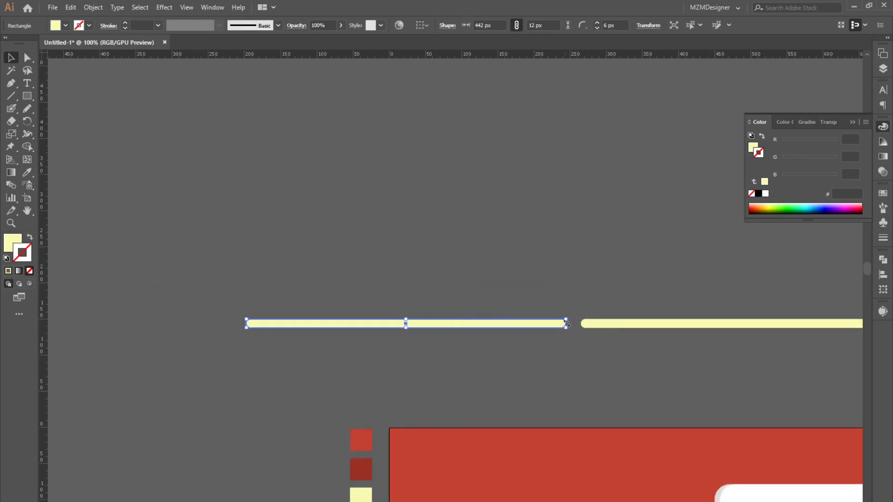
{"action": "mouse_move", "coordinate": [566, 326]}
{"action": "left_mouse_down"}
{"action": "mouse_move", "coordinate": [296, 324]}
{"action": "mouse_move", "coordinate": [557, 323]}
{"action": "mouse_move", "coordinate": [374, 345]}
{"action": "left_mouse_up"}
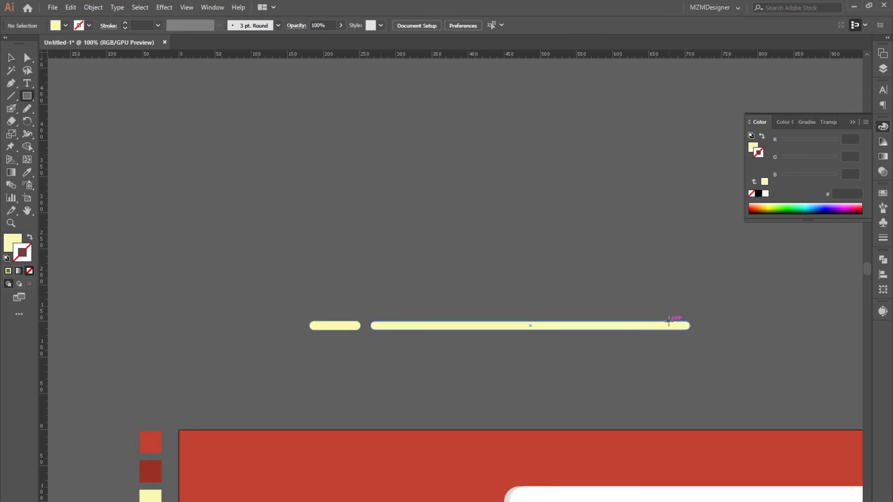
{"action": "left_click_drag", "start_coordinate": [27, 96], "coordinate": [69, 121]}
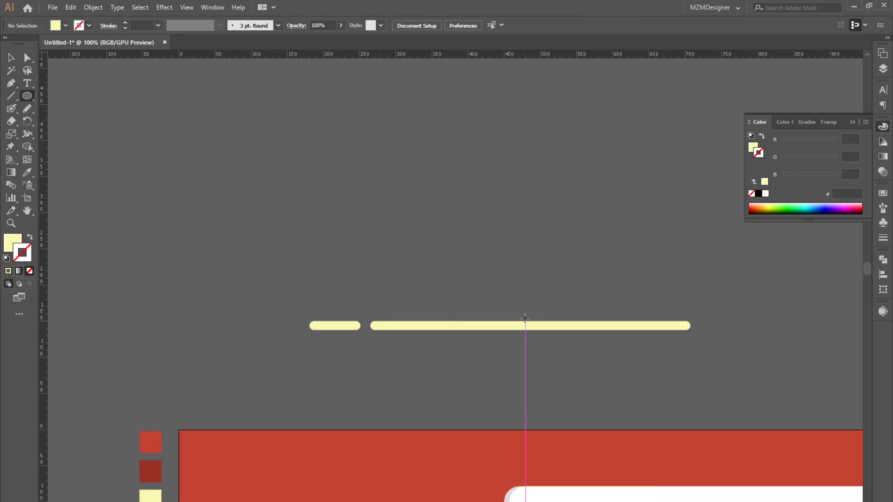
{"action": "mouse_move", "coordinate": [522, 321]}
{"action": "left_mouse_down"}
{"action": "mouse_move", "coordinate": [516, 325]}
{"action": "mouse_move", "coordinate": [701, 327]}
{"action": "mouse_move", "coordinate": [300, 325]}
{"action": "left_mouse_up"}
{"action": "key", "text": "v"}
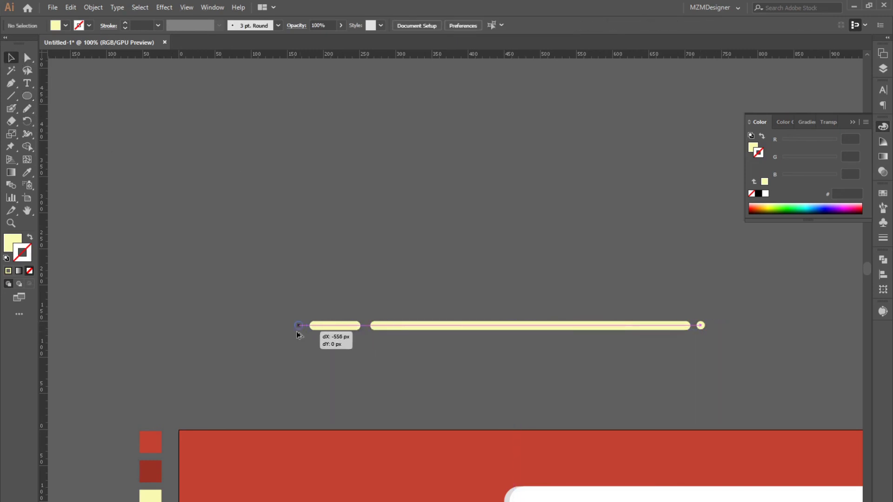
{"action": "left_click", "coordinate": [580, 334]}
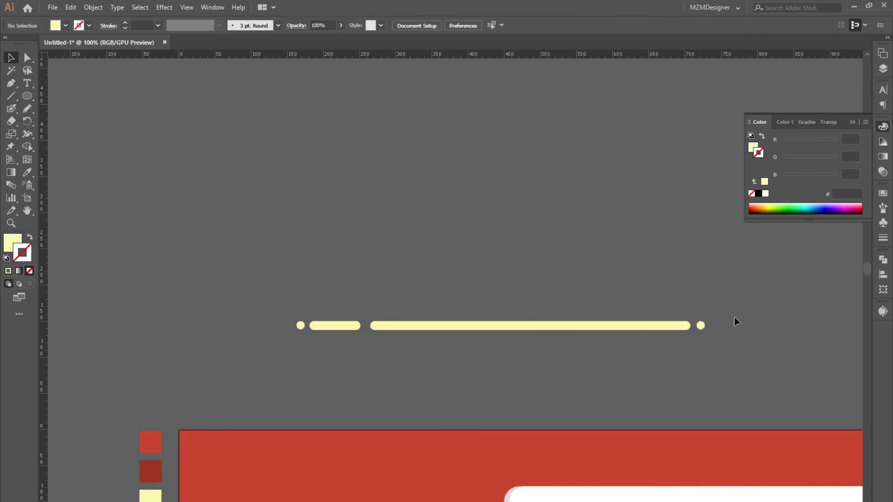
{"action": "left_click_drag", "start_coordinate": [733, 319], "coordinate": [225, 335]}
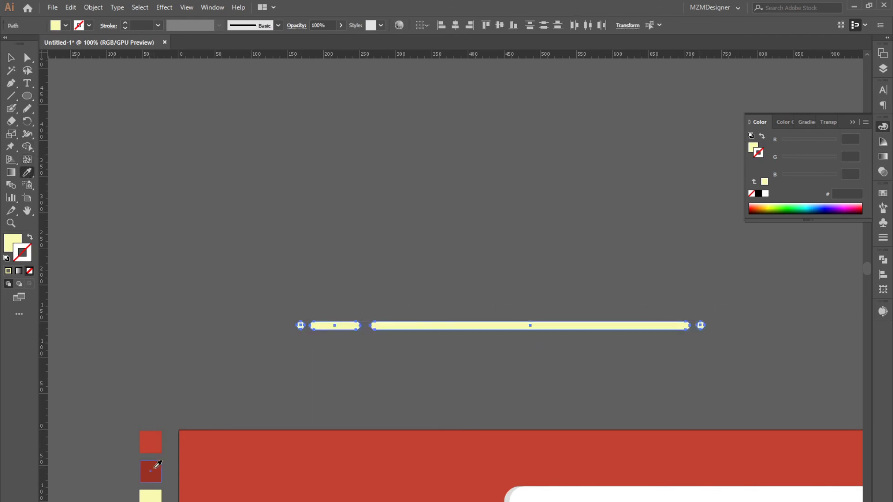
- Recolour the dash pieces with the dark red swatch and group them
{"action": "left_click", "coordinate": [155, 467]}
{"action": "key", "text": "v"}
{"action": "left_click", "coordinate": [743, 332]}
{"action": "key", "text": "ctrl+a"}
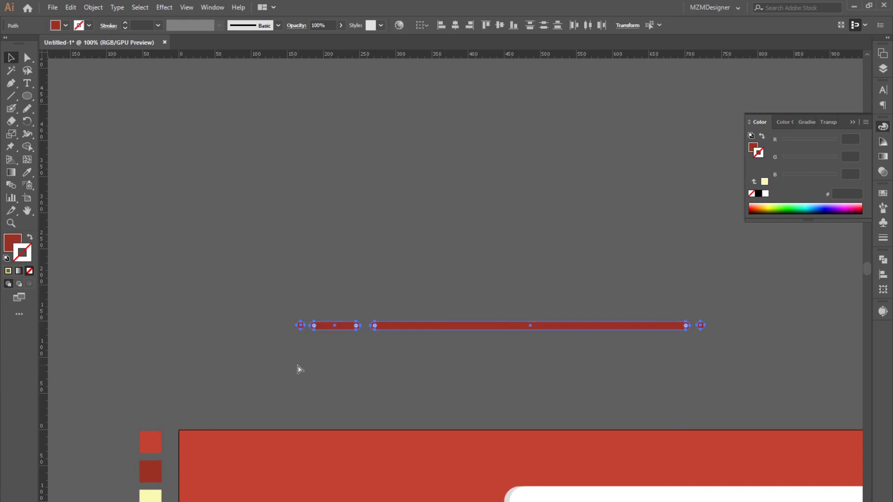
{"action": "key", "text": "ctrl+g"}
- Shrink the dash group to 282 px and place a copy right of the lamp
{"action": "key", "text": "ctrl+minus"}
{"action": "scroll", "coordinate": [358, 355], "scroll_direction": "down", "scroll_amount": 3}
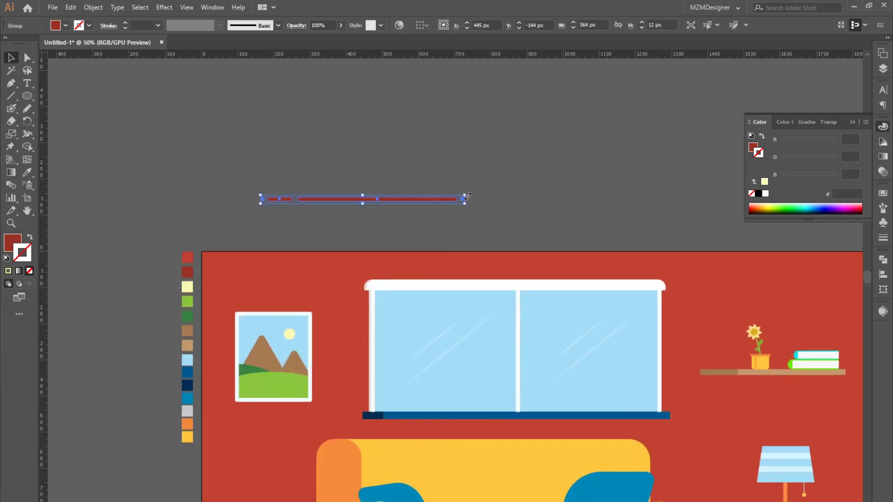
{"action": "mouse_move", "coordinate": [464, 201]}
{"action": "left_mouse_down"}
{"action": "mouse_move", "coordinate": [362, 205]}
{"action": "mouse_move", "coordinate": [298, 300]}
{"action": "left_mouse_up"}
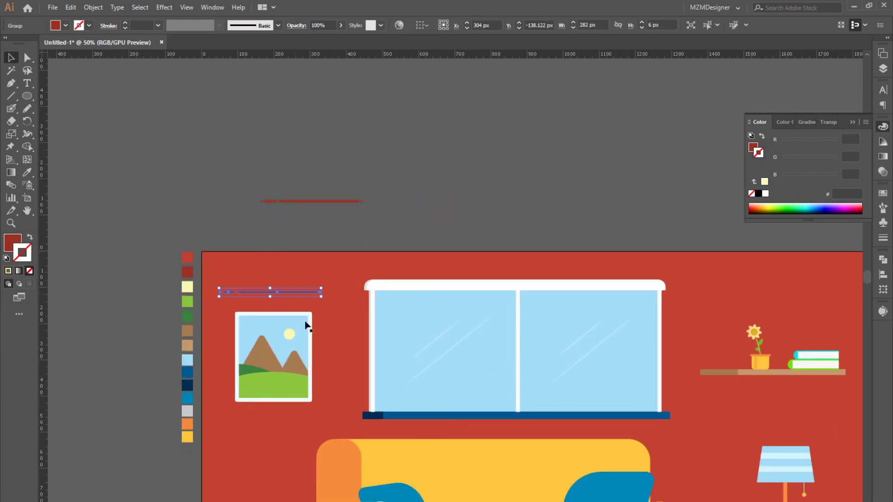
{"action": "scroll", "coordinate": [303, 319], "scroll_direction": "down", "scroll_amount": 5}
{"action": "mouse_move", "coordinate": [224, 157]}
{"action": "left_mouse_down"}
{"action": "mouse_move", "coordinate": [655, 292]}
{"action": "mouse_move", "coordinate": [275, 215]}
{"action": "mouse_move", "coordinate": [142, 332]}
{"action": "mouse_move", "coordinate": [207, 373]}
{"action": "mouse_move", "coordinate": [834, 341]}
{"action": "left_mouse_up"}
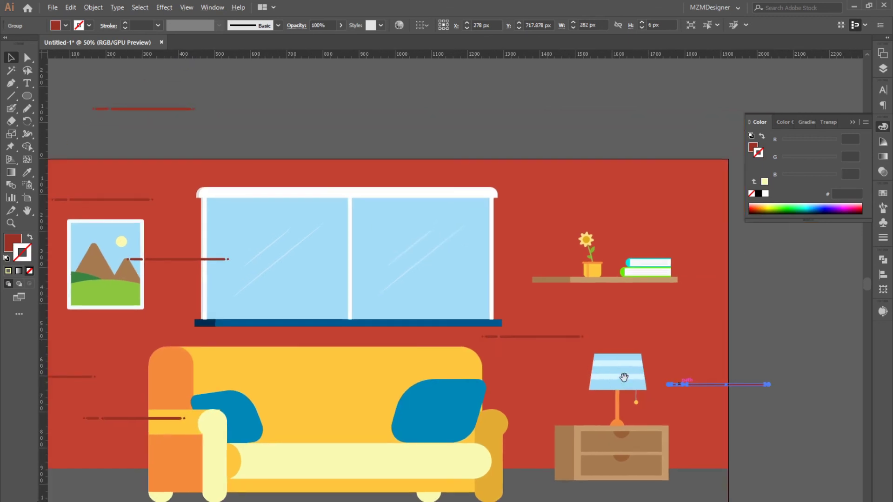
{"action": "key", "text": "ctrl+minus"}
{"action": "left_click", "coordinate": [687, 239]}
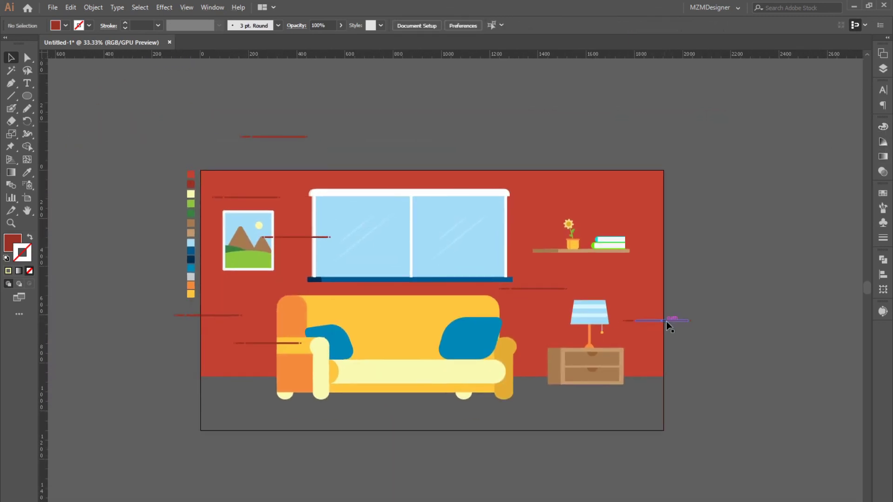
- Move a dash to the upper right wall and send several dashes backward
{"action": "mouse_move", "coordinate": [669, 321]}
{"action": "left_mouse_down"}
{"action": "mouse_move", "coordinate": [638, 201]}
{"action": "mouse_move", "coordinate": [516, 219]}
{"action": "left_mouse_up"}
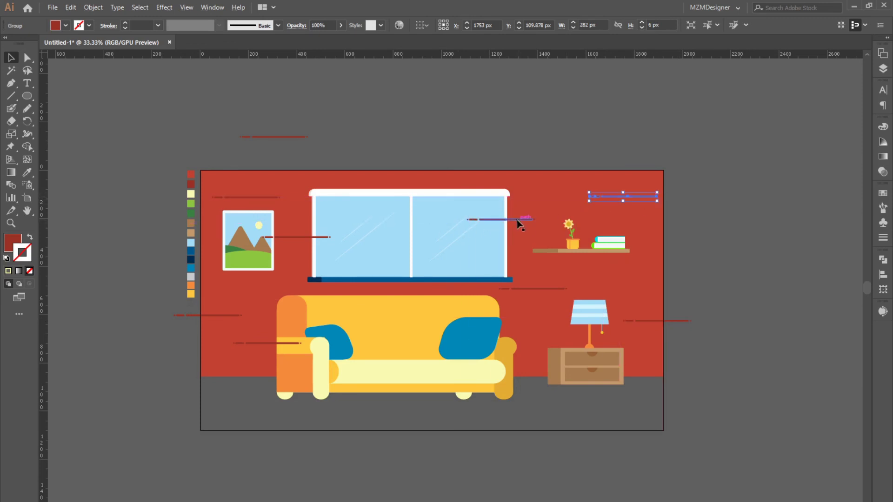
{"action": "left_click", "coordinate": [517, 219], "text": "shift"}
{"action": "left_click", "coordinate": [209, 315], "text": "shift"}
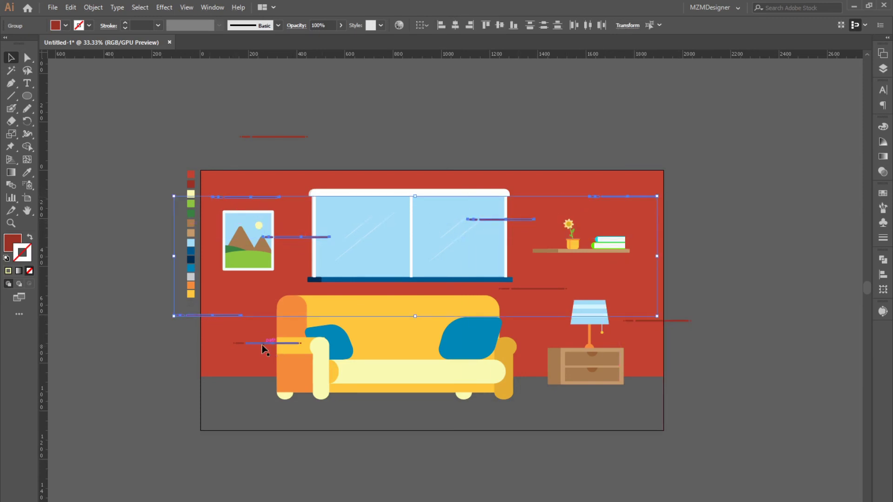
{"action": "left_click", "coordinate": [260, 343], "text": "shift"}
{"action": "right_click", "coordinate": [657, 321]}
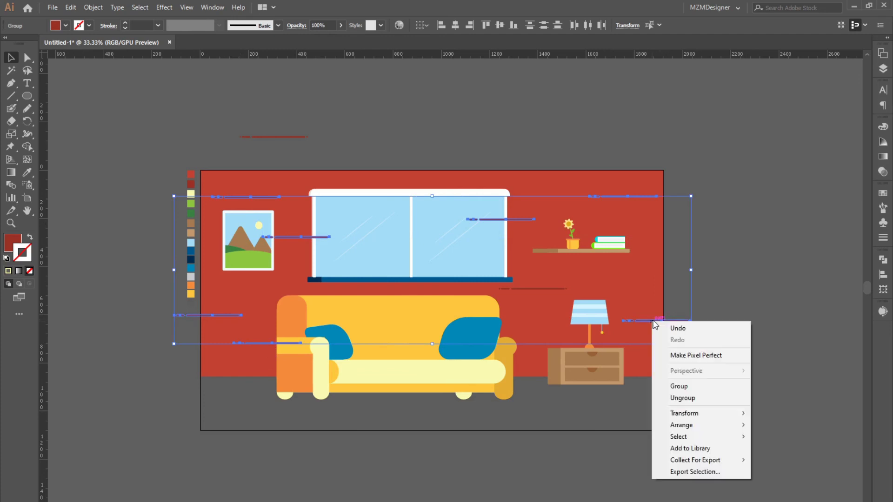
{"action": "left_click", "coordinate": [797, 449]}
{"action": "left_click", "coordinate": [614, 161]}
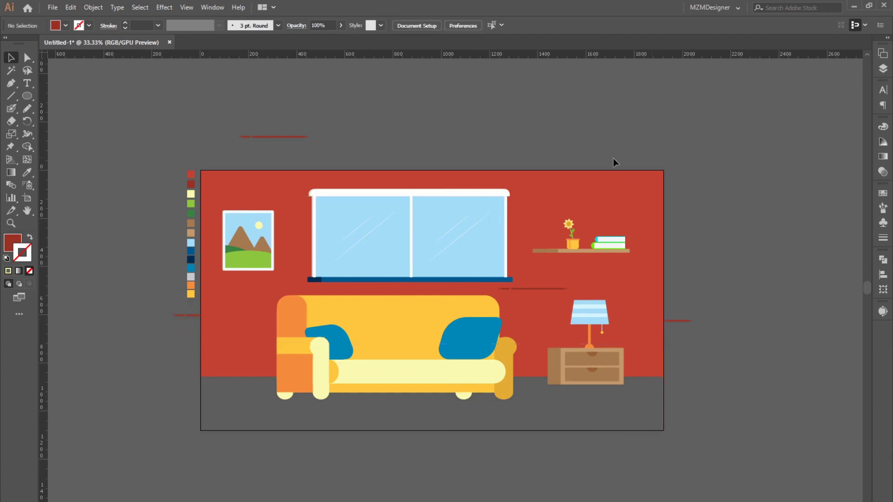
- Delete the stray red line and unlock all objects, including the background rectangle
{"action": "left_click", "coordinate": [253, 136]}
{"action": "key", "text": "Delete"}
{"action": "left_click", "coordinate": [70, 7]}
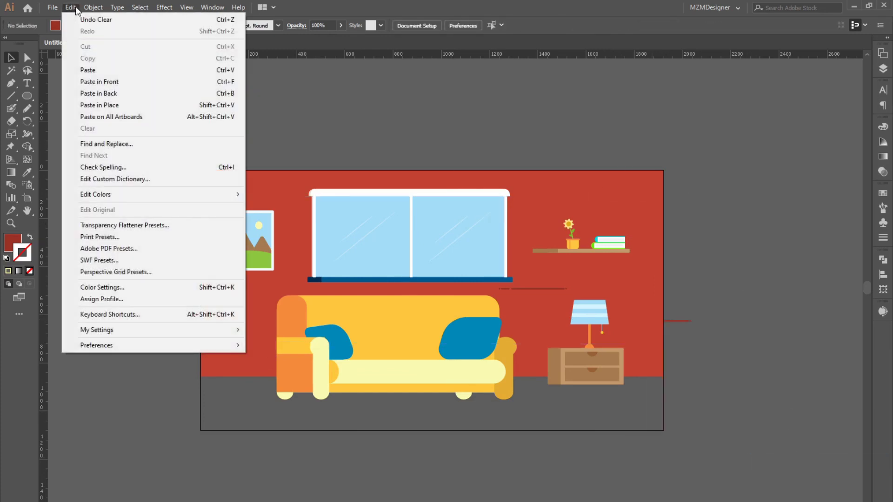
{"action": "left_click", "coordinate": [216, 82]}
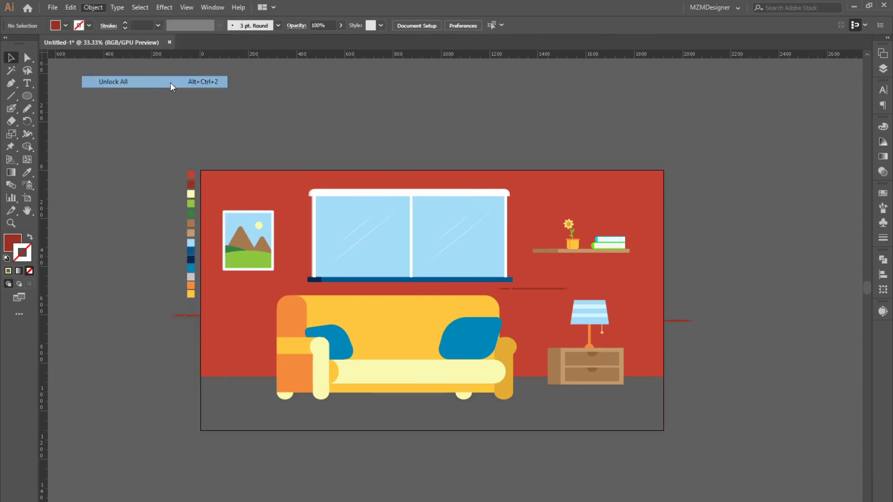
{"action": "right_click", "coordinate": [598, 188]}
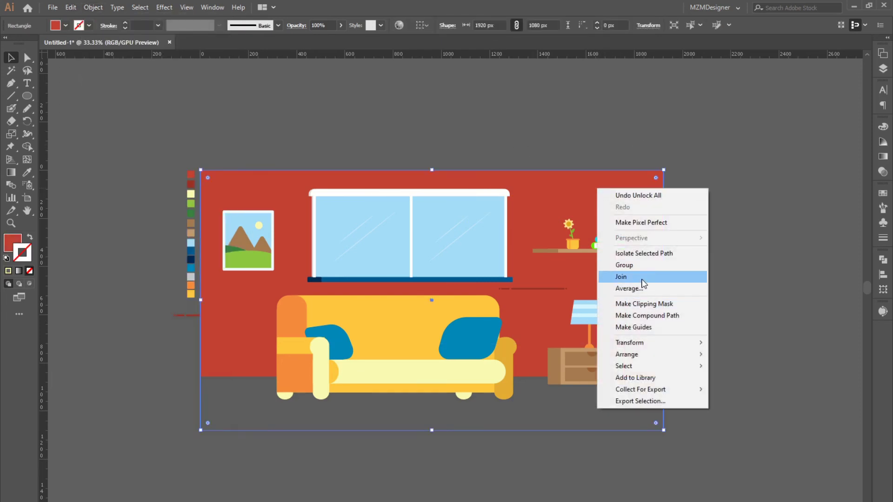
- Send the background rectangle to the back and shift the dashes beside the window slightly right
{"action": "mouse_move", "coordinate": [626, 355]}
{"action": "left_click", "coordinate": [750, 395]}
{"action": "left_click", "coordinate": [745, 361]}
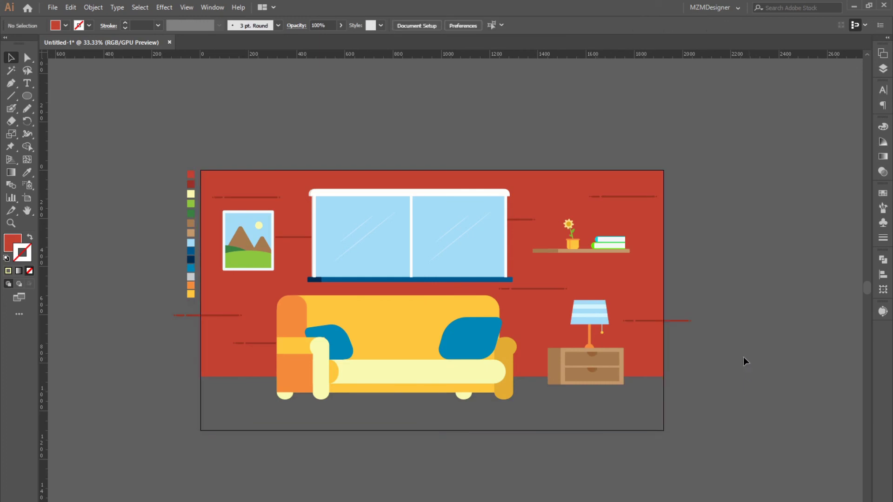
{"action": "left_click_drag", "start_coordinate": [296, 238], "coordinate": [311, 240]}
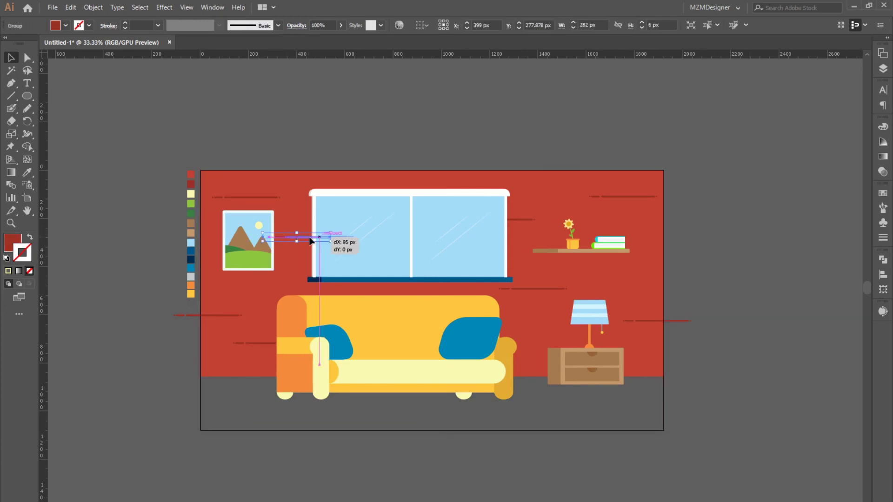
{"action": "left_click", "coordinate": [220, 272]}
{"action": "left_click_drag", "start_coordinate": [526, 220], "coordinate": [534, 219]}
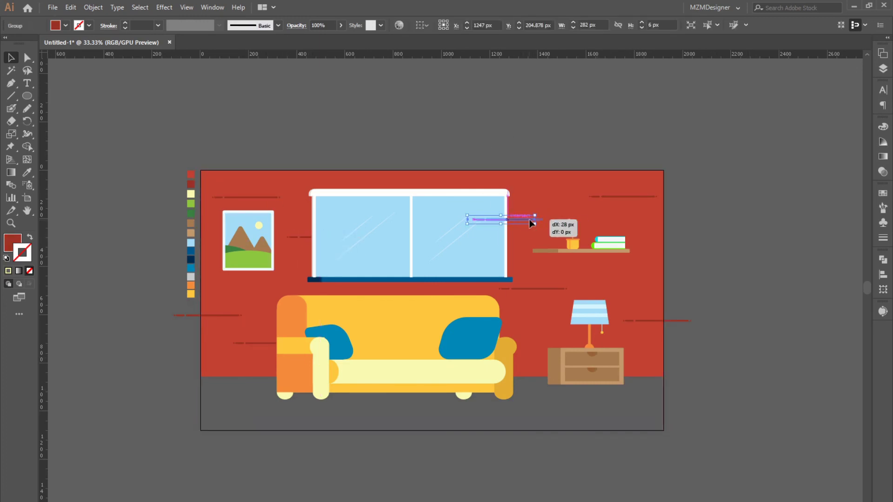
{"action": "left_click", "coordinate": [490, 230]}
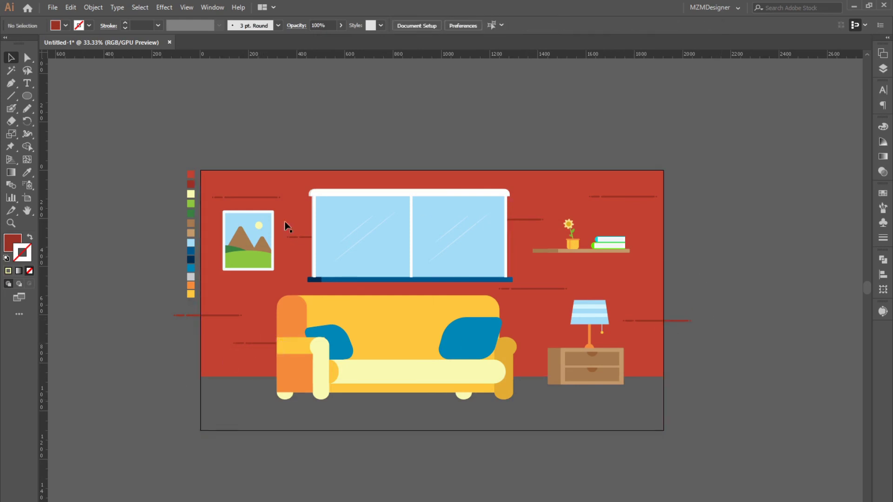
{"action": "left_click", "coordinate": [207, 178]}
{"action": "left_click", "coordinate": [85, 84]}
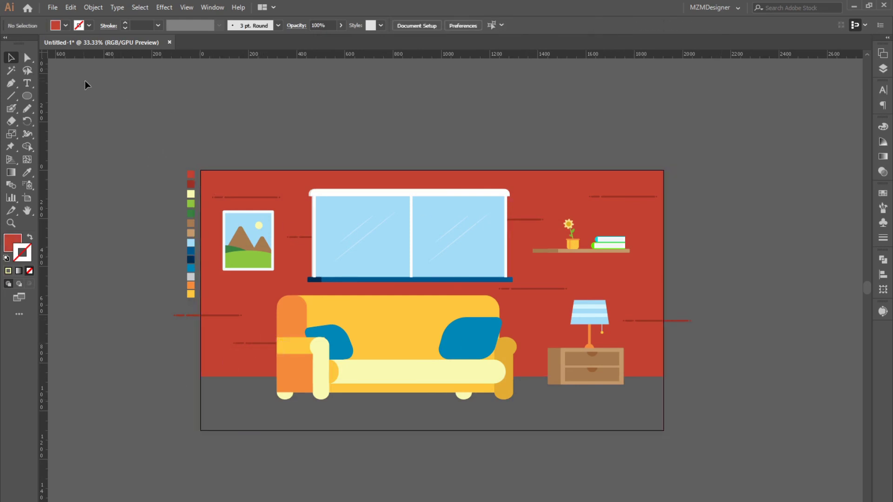